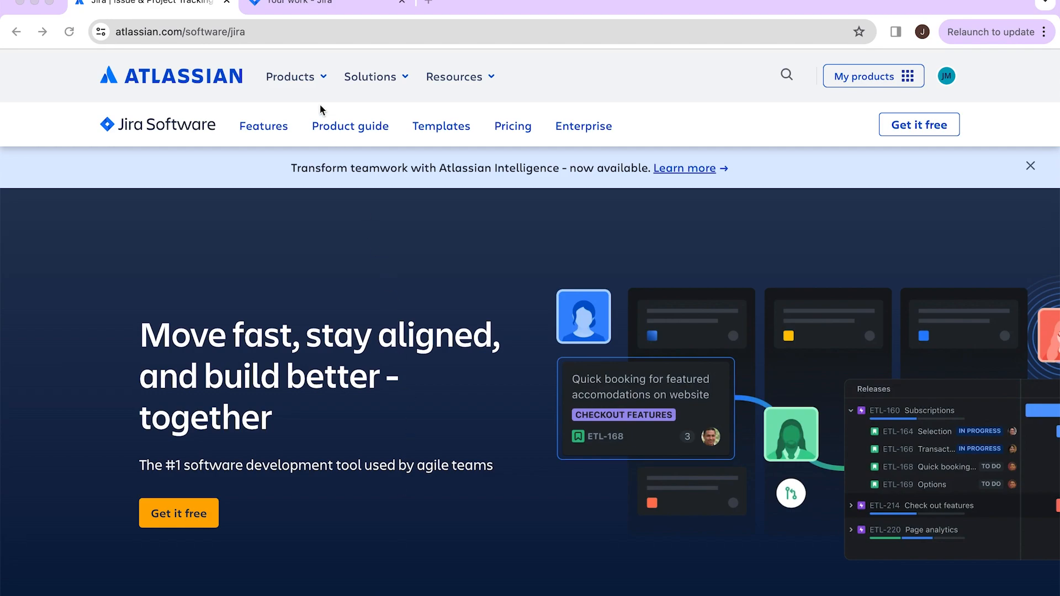
# Start getting Jira Software for free and continue without selecting a second product.
pyautogui.click(286, 34)
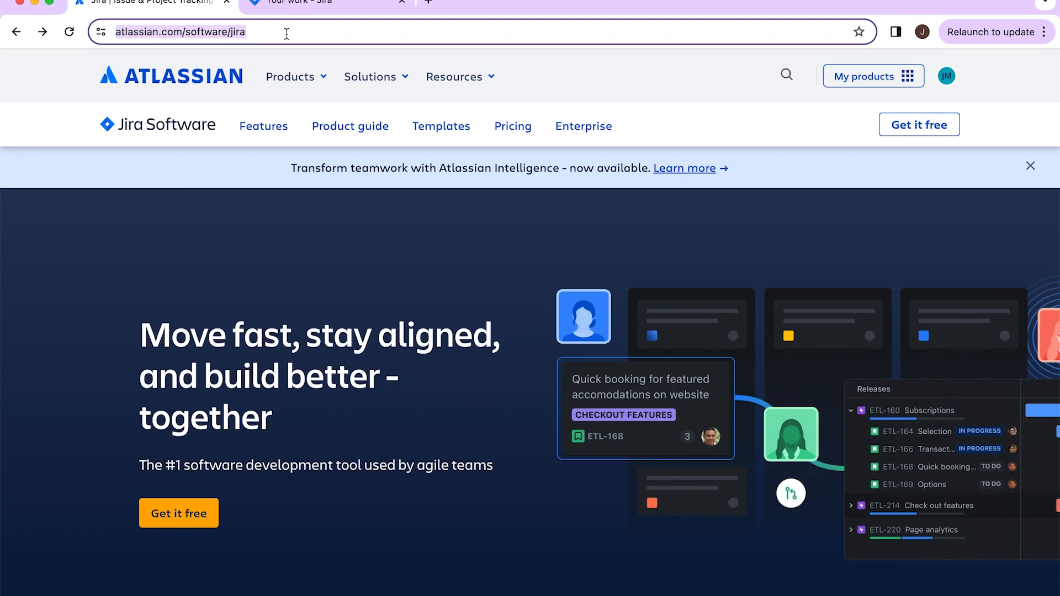
pyautogui.click(637, 89)
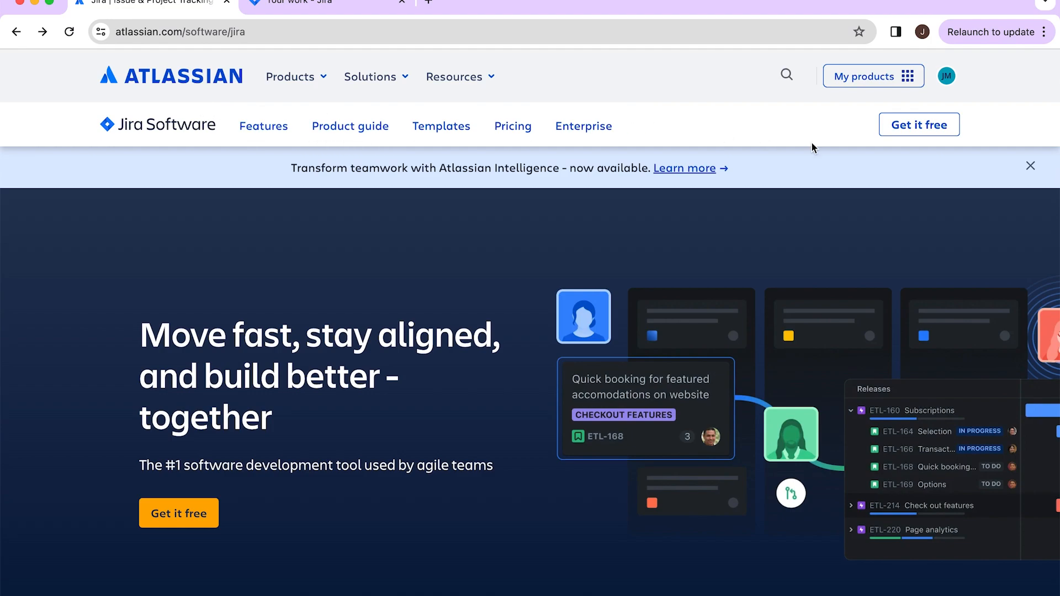
pyautogui.click(920, 128)
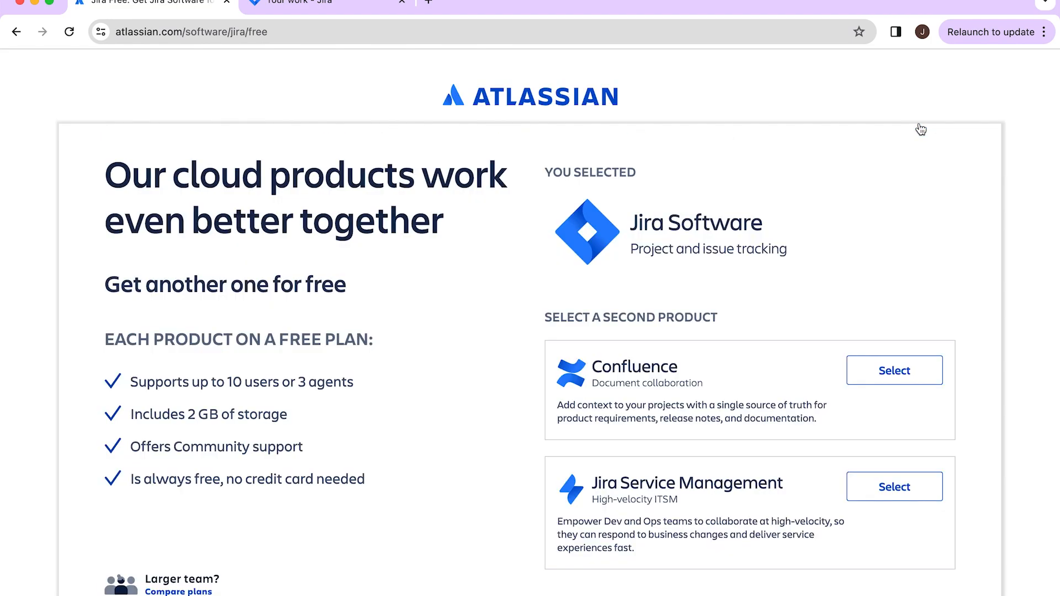
pyautogui.scroll(-1, 862, 183)
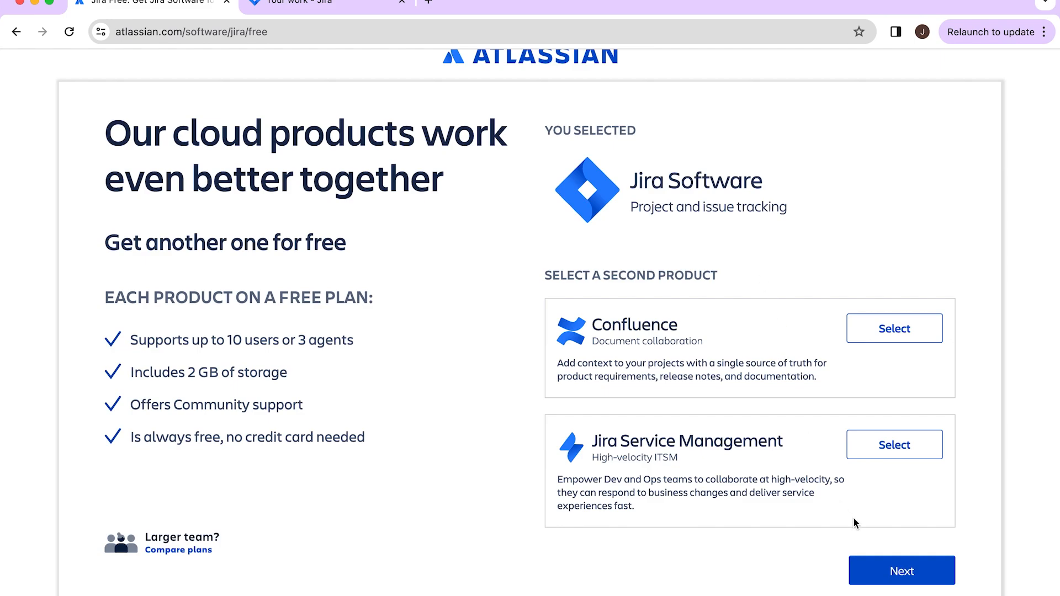
pyautogui.click(914, 576)
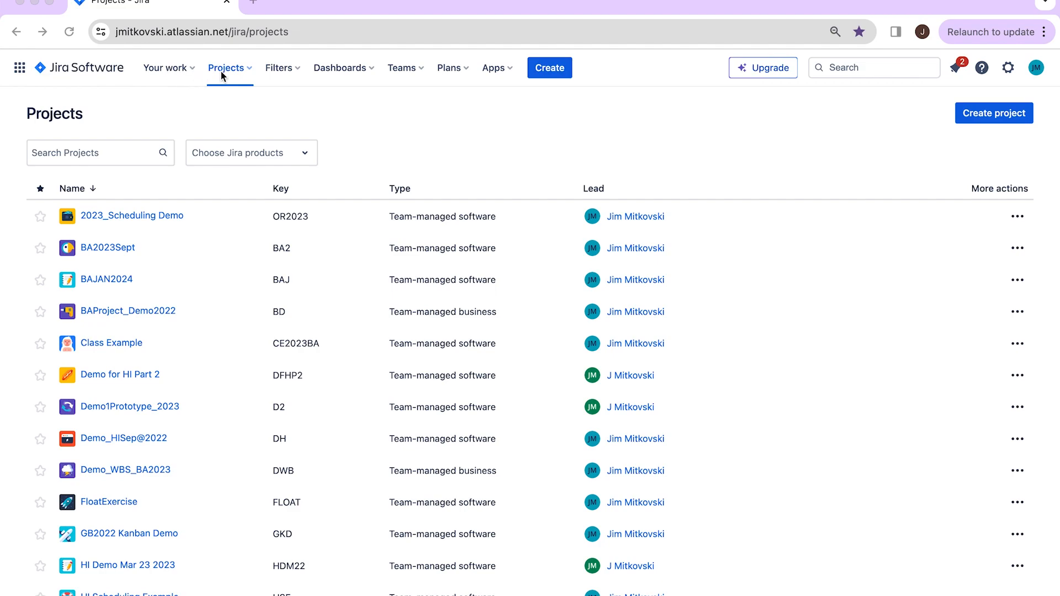
# Review the project list along with the recent projects and the options to view all or create one.
pyautogui.scroll(-1, 289, 74)
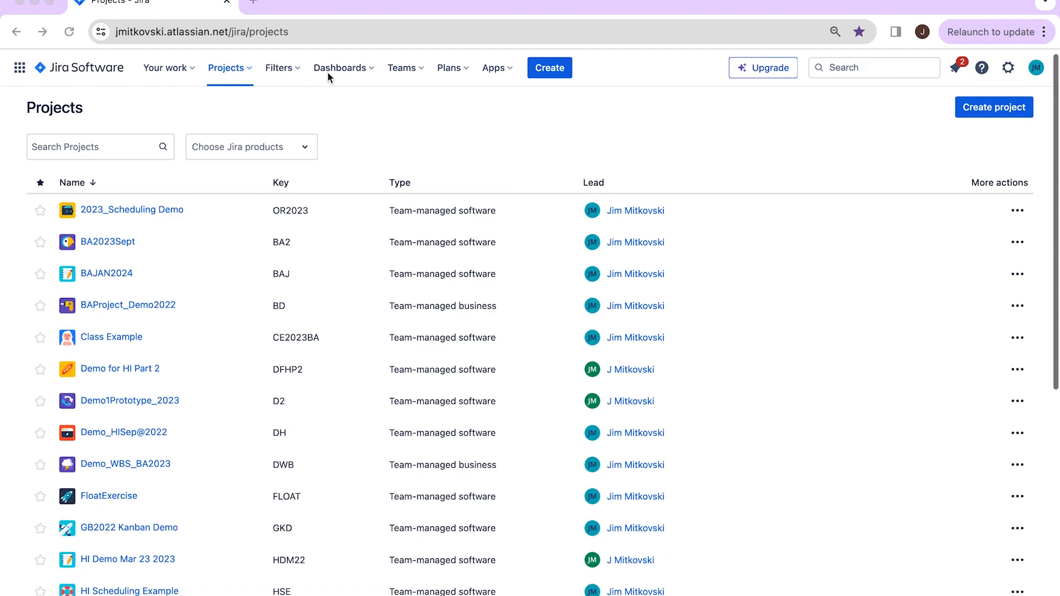
pyautogui.scroll(1, 346, 109)
pyautogui.scroll(-1, 446, 105)
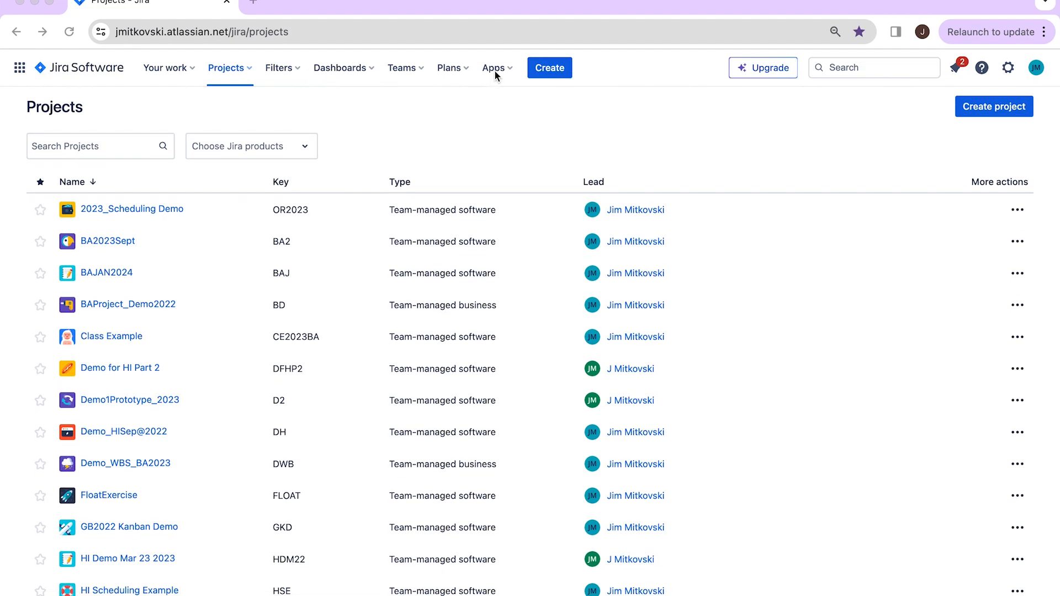
pyautogui.click(233, 71)
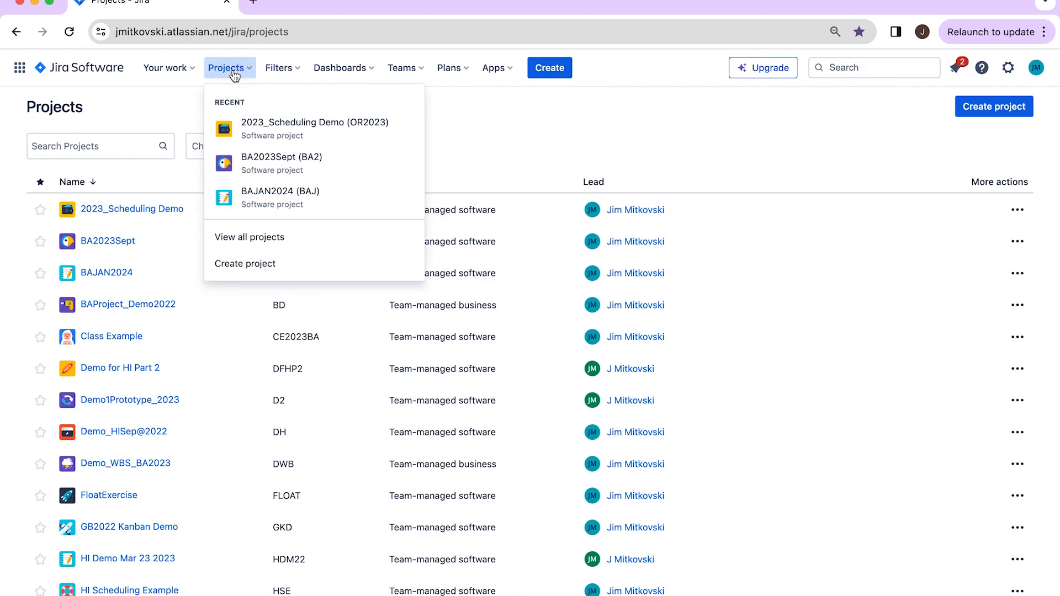
pyautogui.click(234, 75)
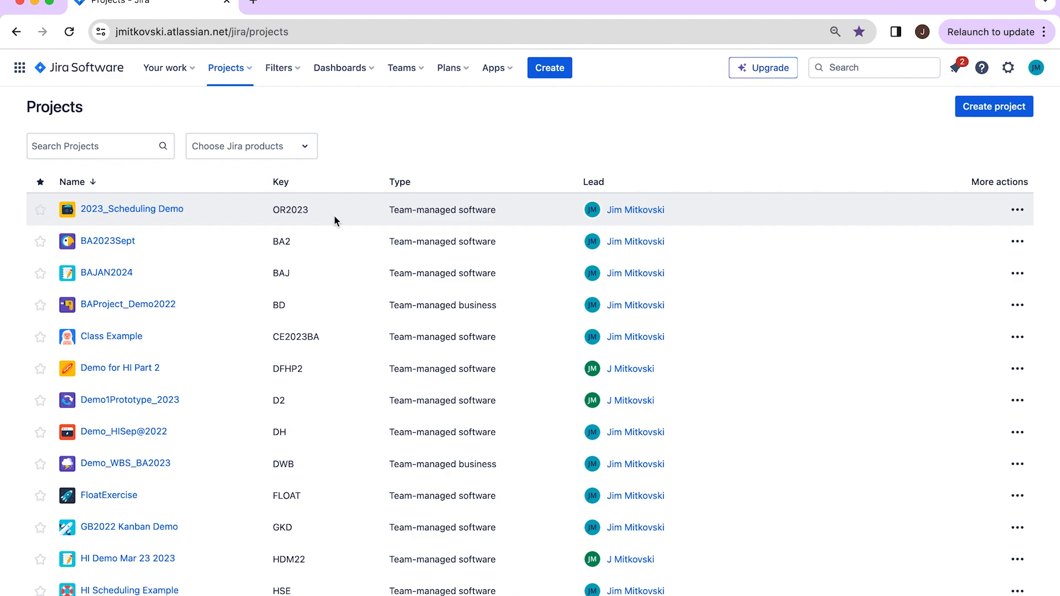
pyautogui.scroll(1, 334, 215)
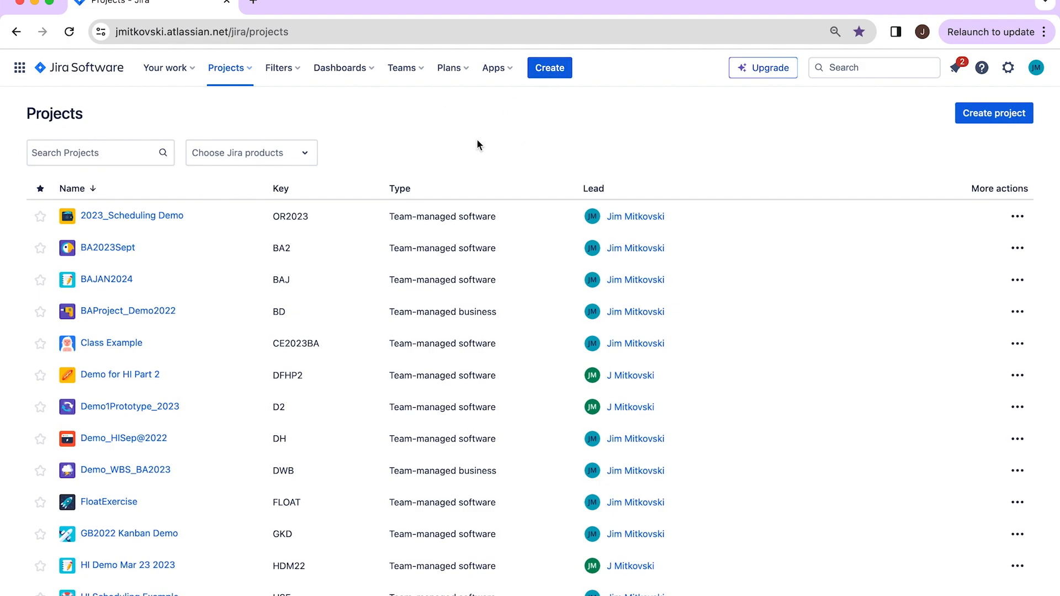
pyautogui.scroll(-1, 283, 80)
# Look through the navigation options for filters, dashboards, teams, plans and apps without opening any entry.
pyautogui.click(285, 70)
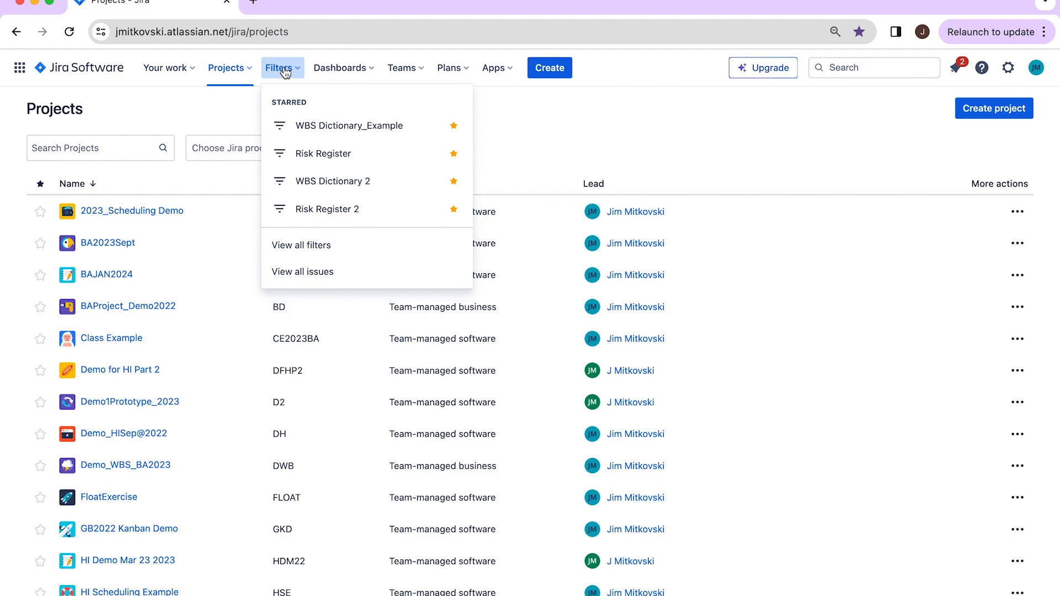
pyautogui.click(343, 69)
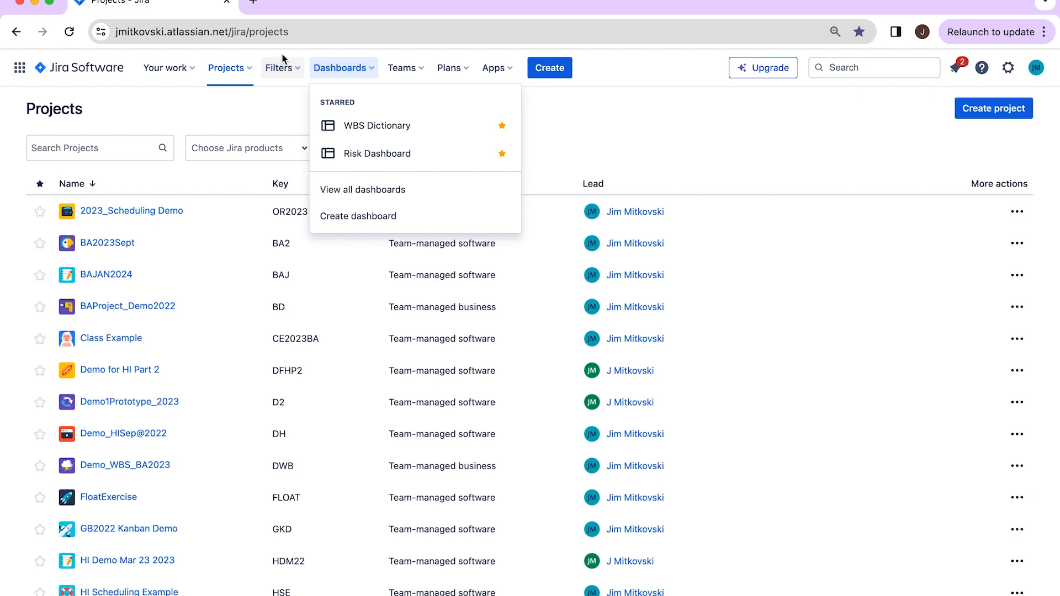
pyautogui.scroll(-1, 298, 72)
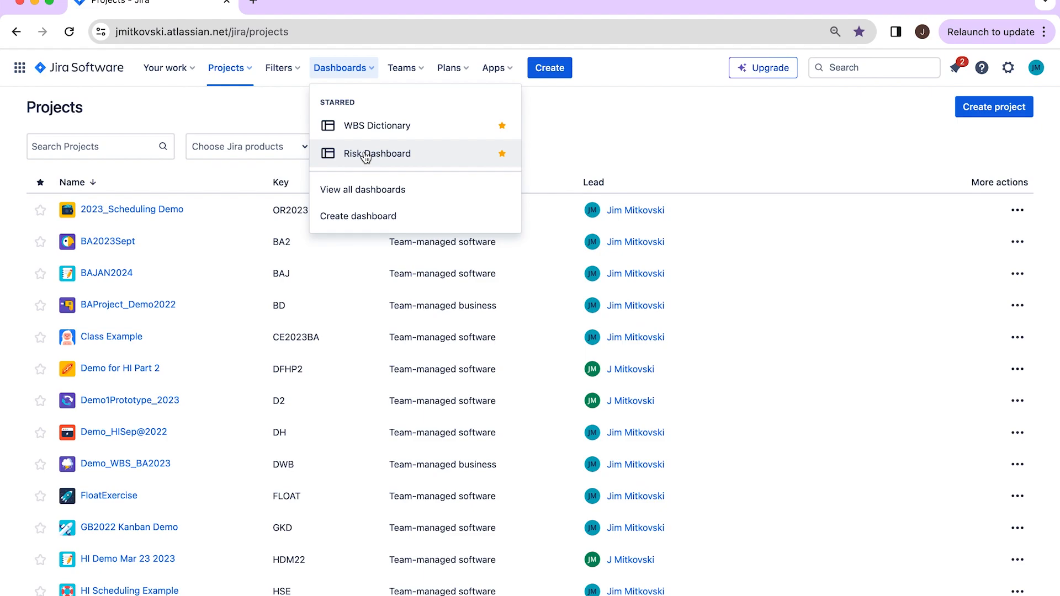
pyautogui.click(406, 77)
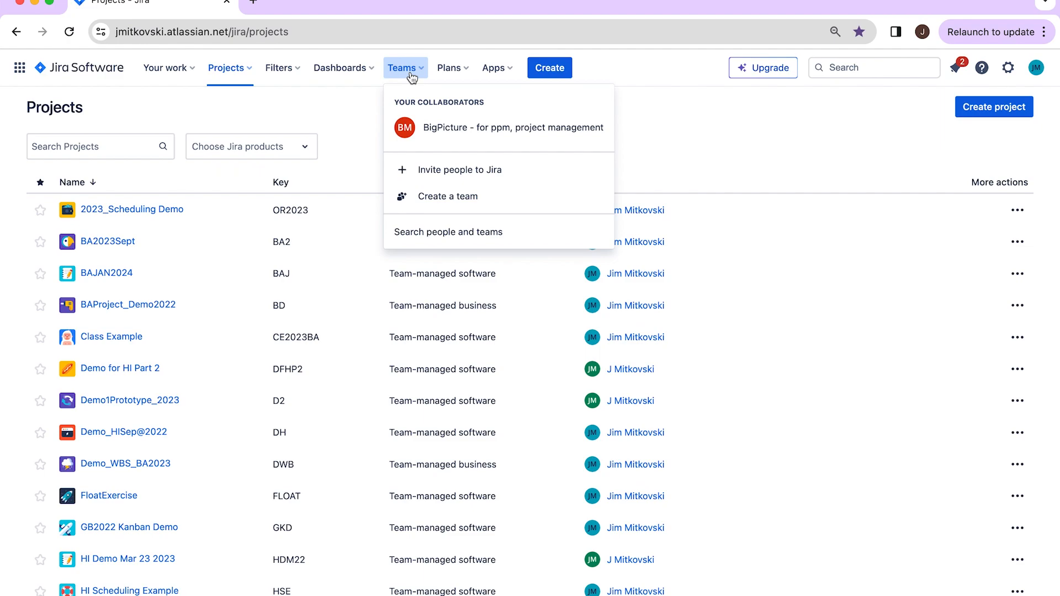
pyautogui.click(466, 72)
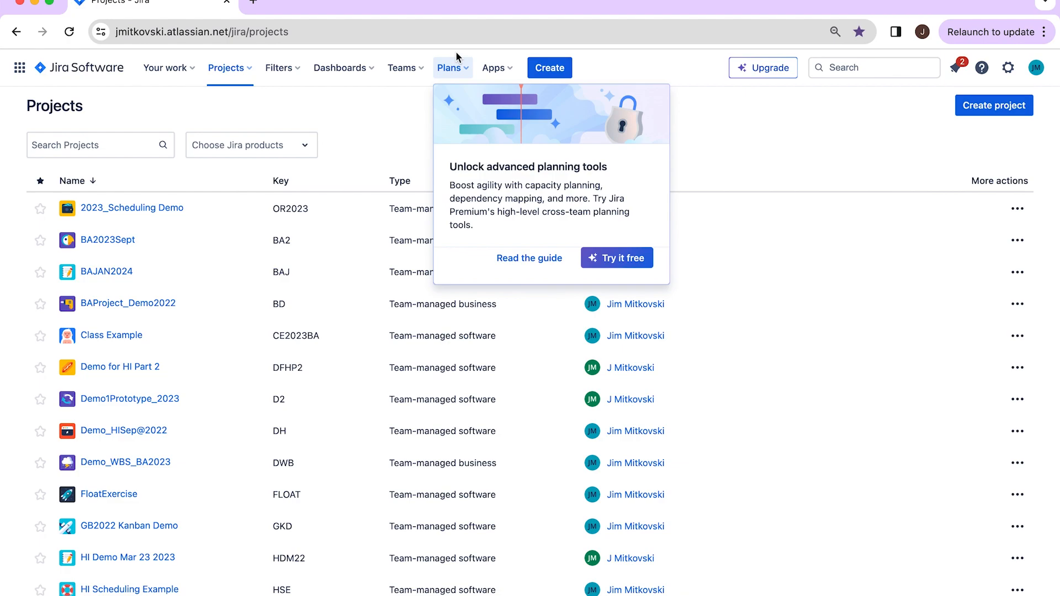
pyautogui.click(503, 77)
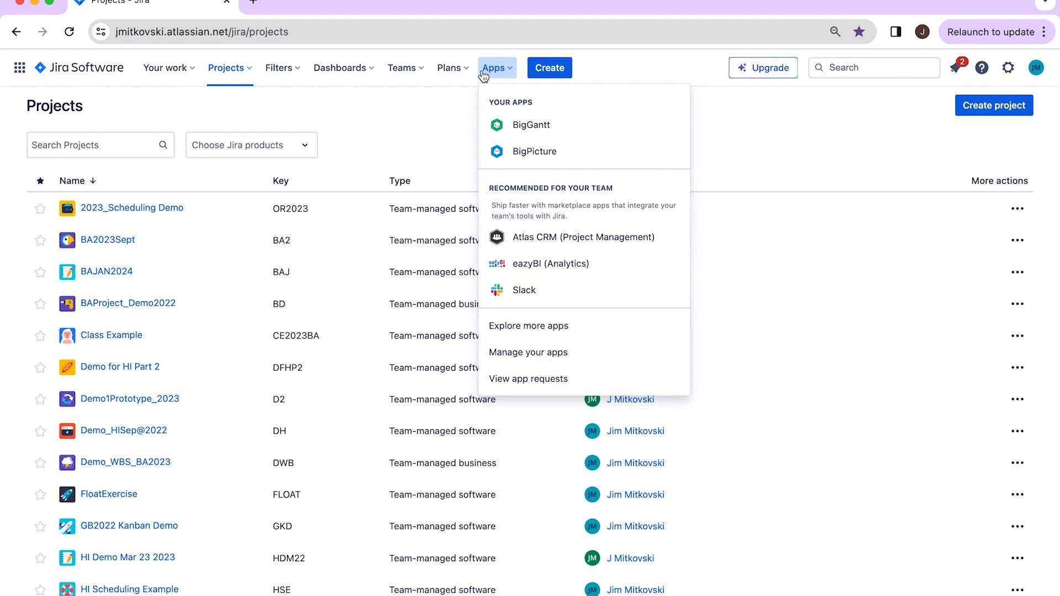
pyautogui.click(426, 101)
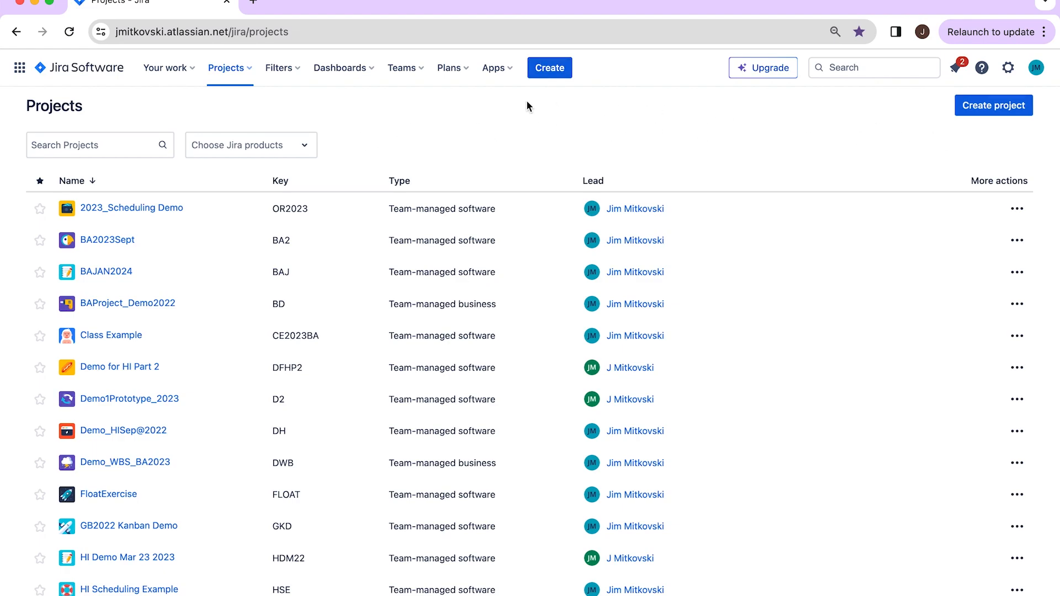
# Open the project templates and browse the Software development, Service management, Marketing, Human resources and Finance categories.
pyautogui.click(997, 107)
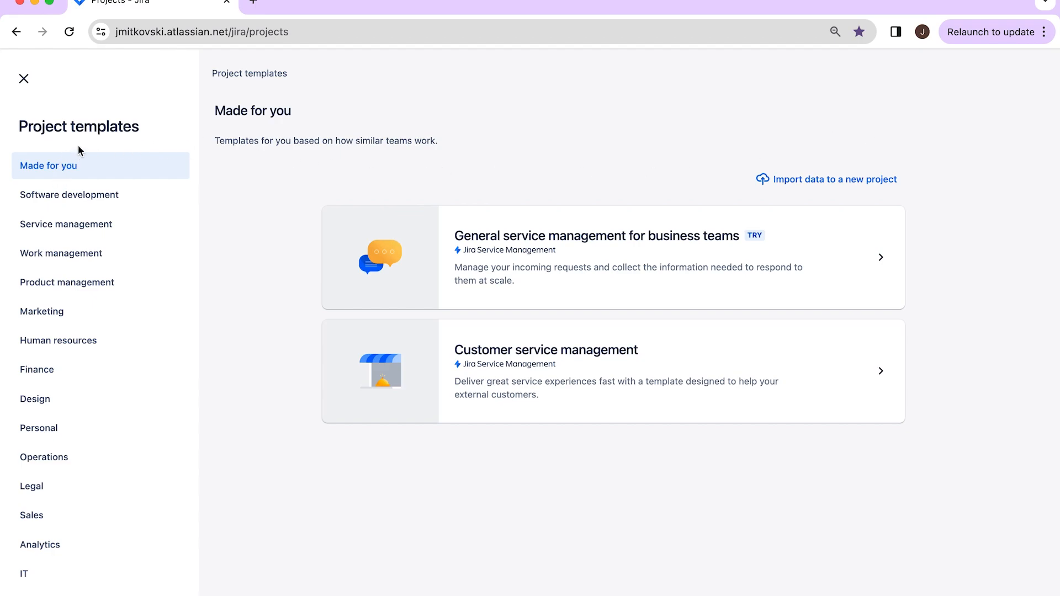
pyautogui.click(70, 205)
pyautogui.click(68, 228)
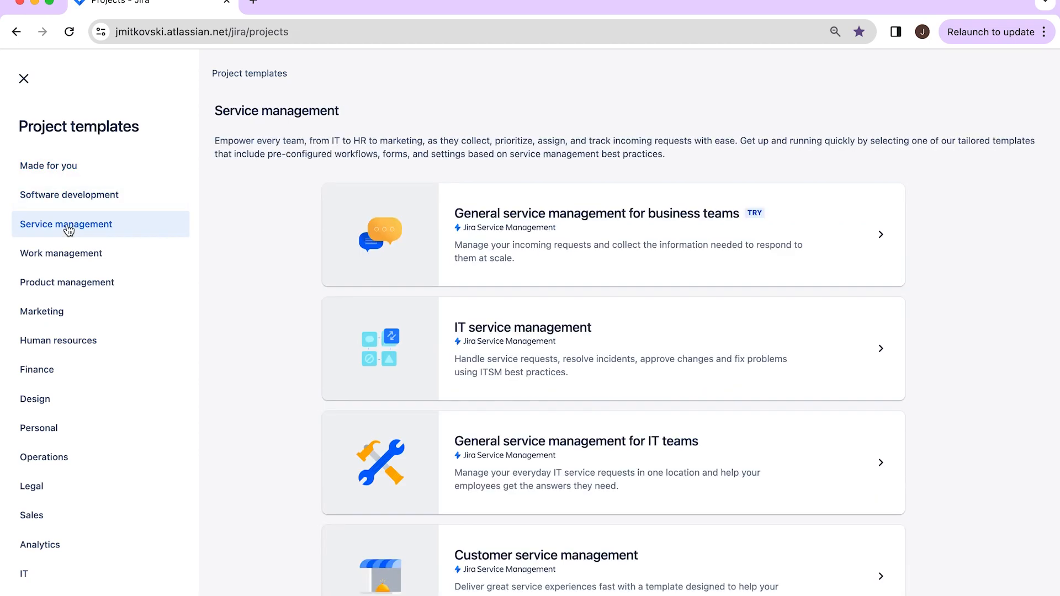
pyautogui.click(42, 312)
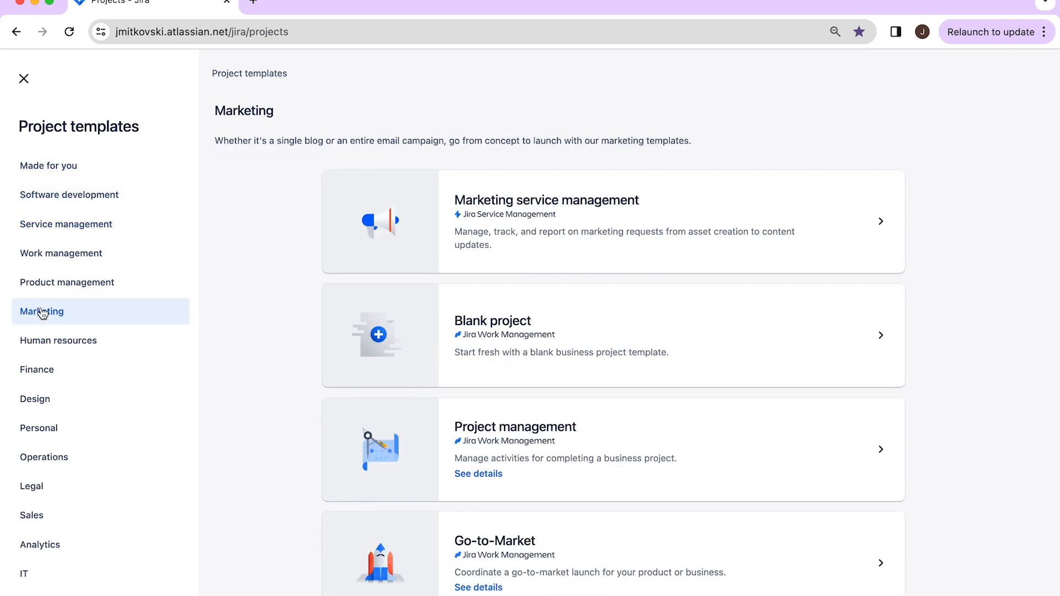
pyautogui.click(69, 346)
pyautogui.click(55, 375)
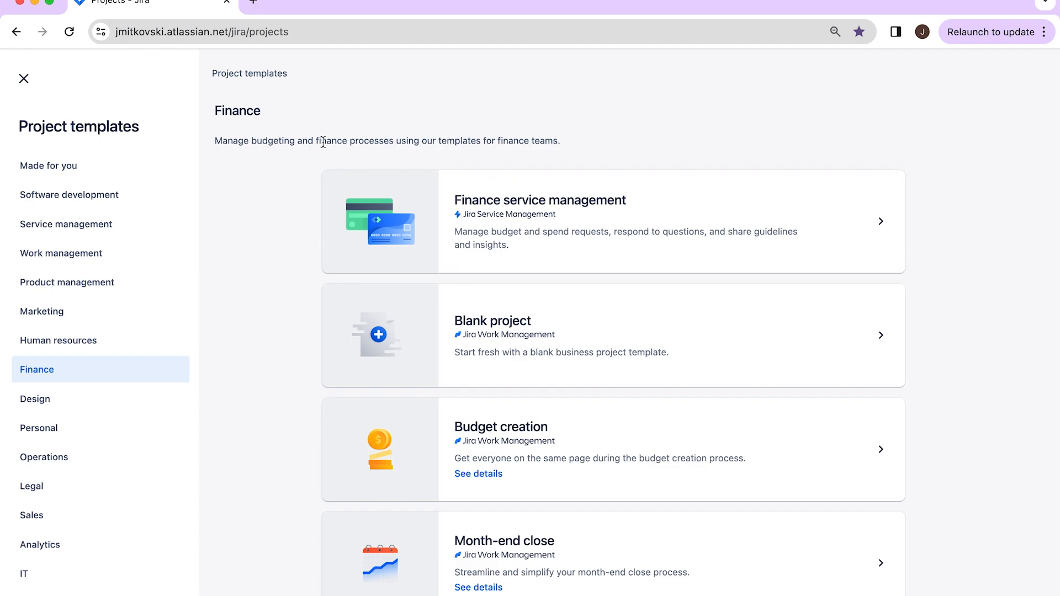
# Review the templates offered in the Software development category, including Kanban, Scrum and Top-level planning.
pyautogui.click(114, 204)
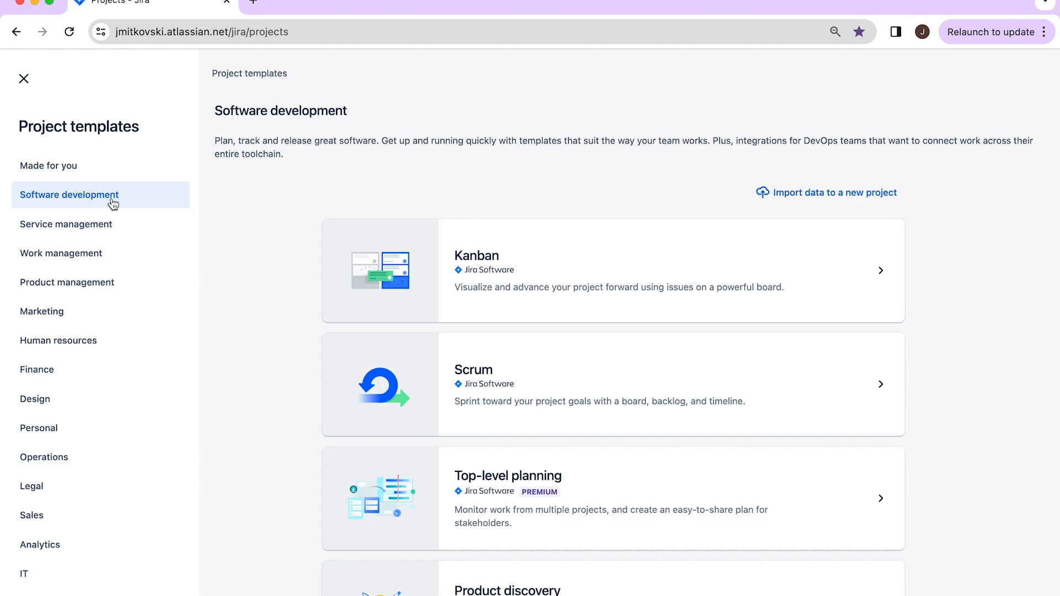
pyautogui.scroll(-1, 112, 203)
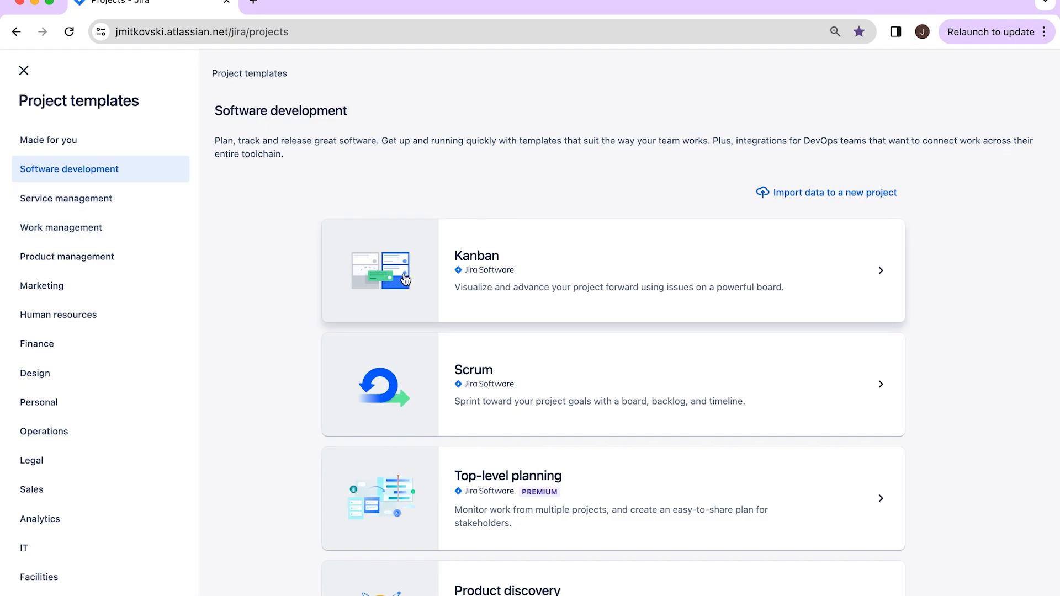
pyautogui.scroll(-1, 498, 303)
pyautogui.scroll(-5, 498, 303)
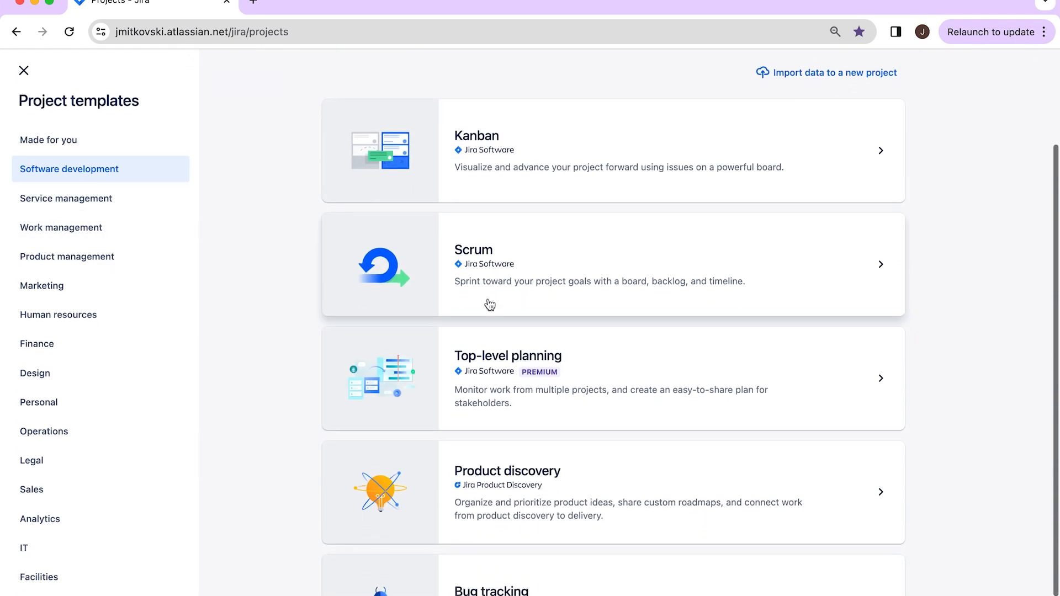
pyautogui.scroll(2, 491, 301)
pyautogui.scroll(3, 491, 301)
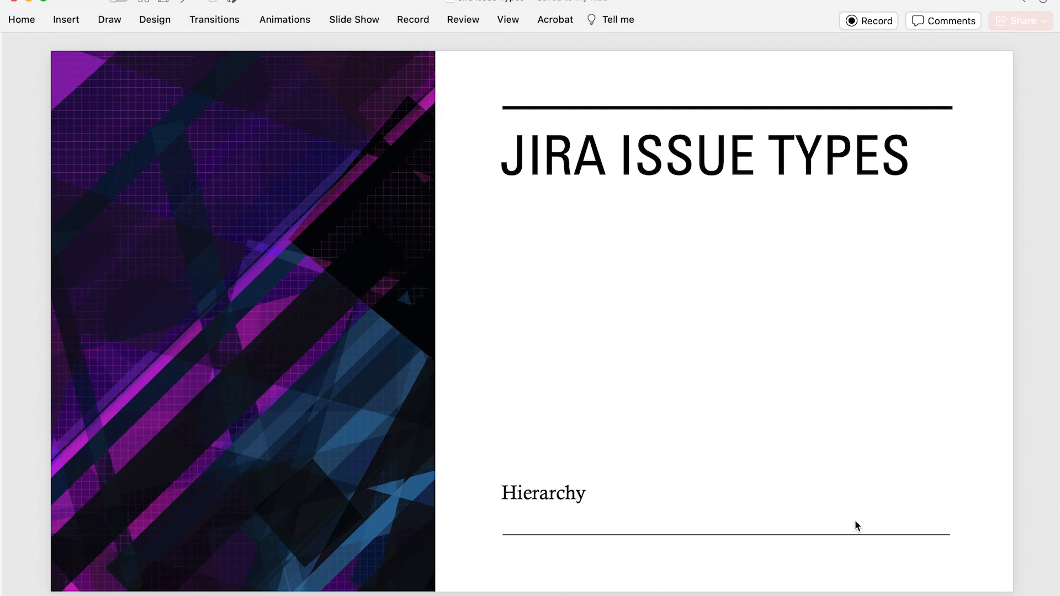
# In the PowerPoint presentation on Jira issue types, advance to the slide explaining what an issue type is.
pyautogui.press('Down')
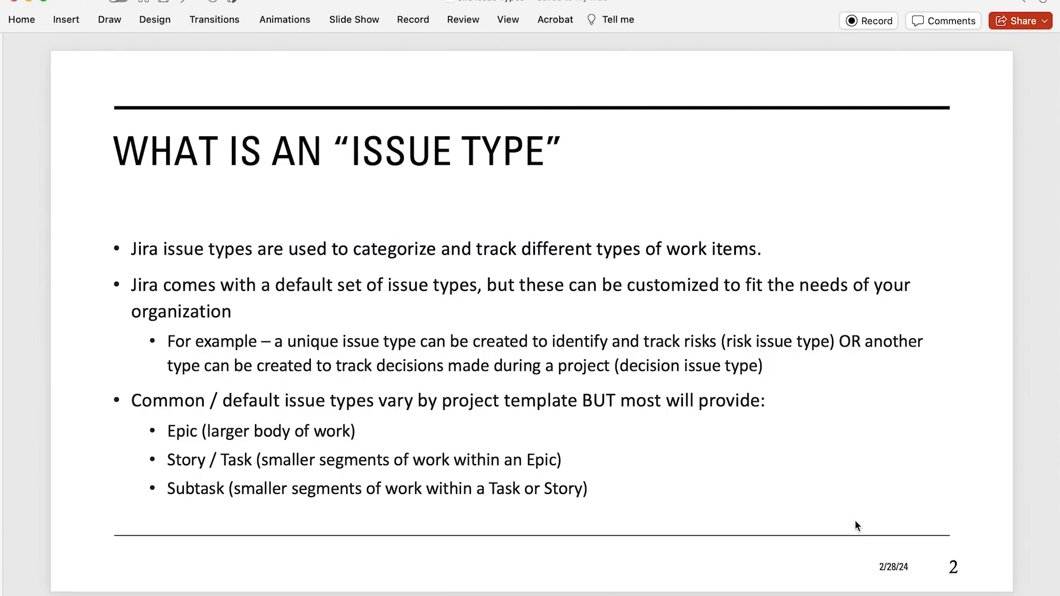
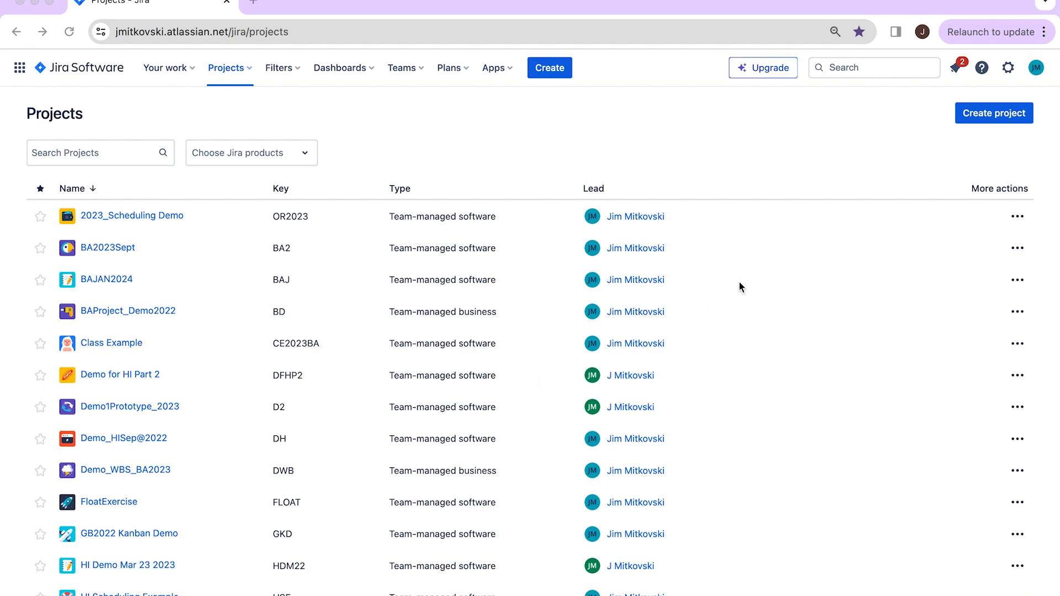
# Start a new project from the Software development category using the Kanban template, after reviewing its issue types and workflow.
pyautogui.click(999, 114)
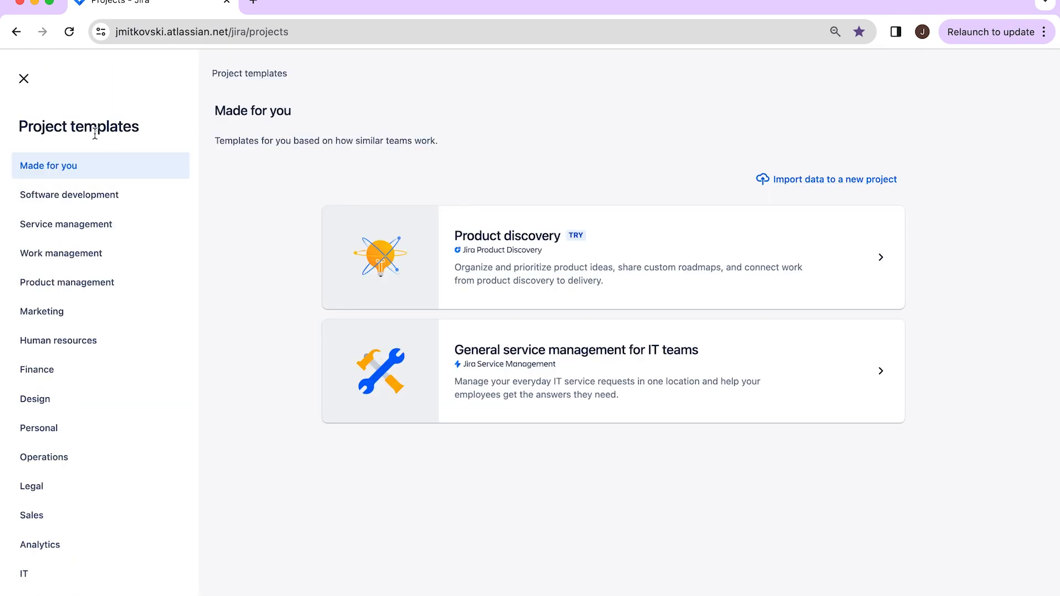
pyautogui.click(95, 194)
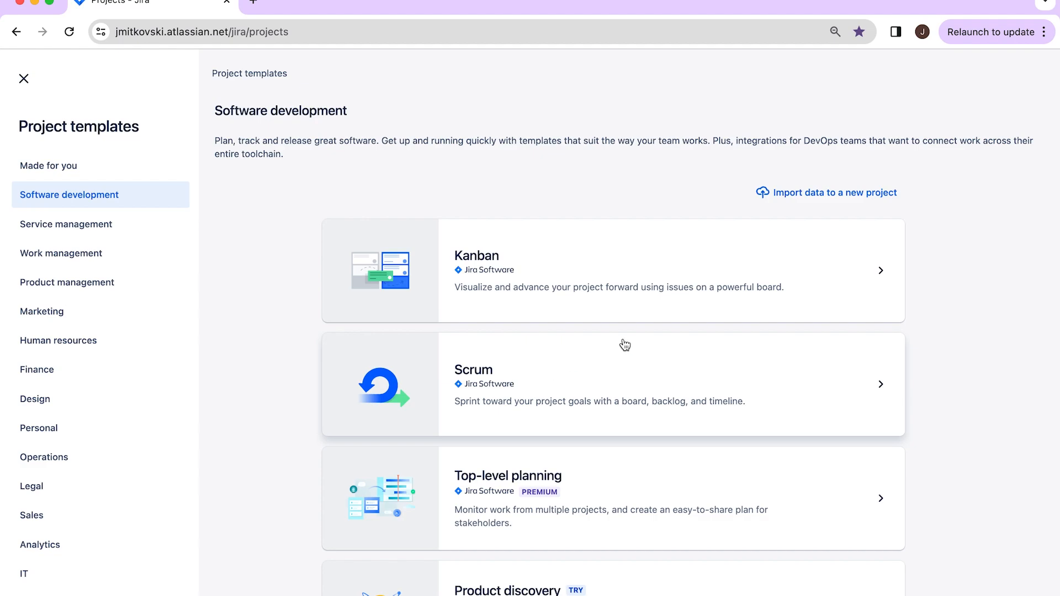
pyautogui.click(780, 280)
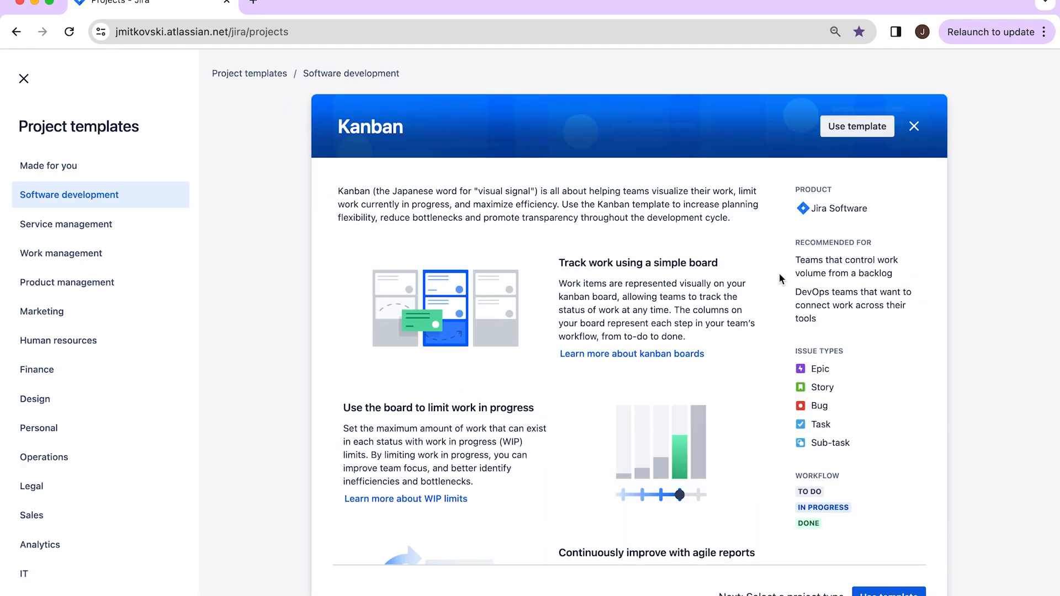
pyautogui.scroll(-1, 780, 273)
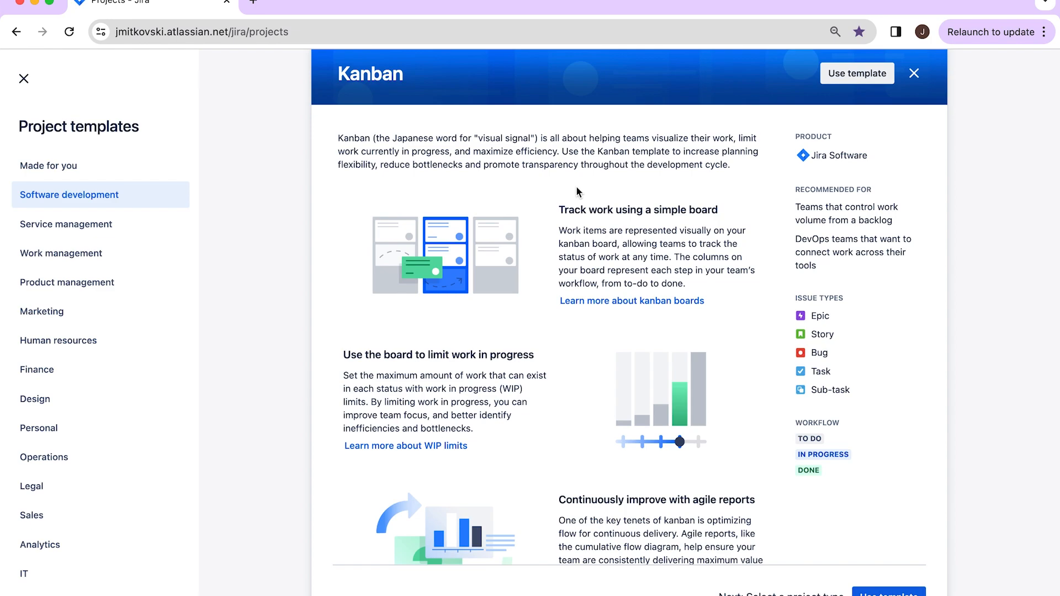
pyautogui.scroll(-1, 469, 215)
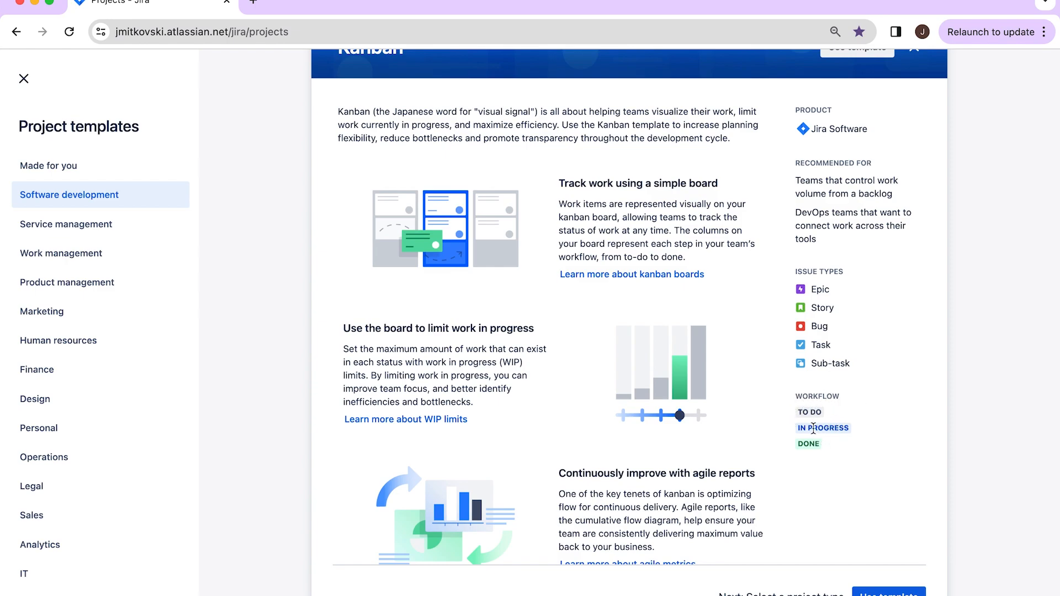
pyautogui.click(886, 592)
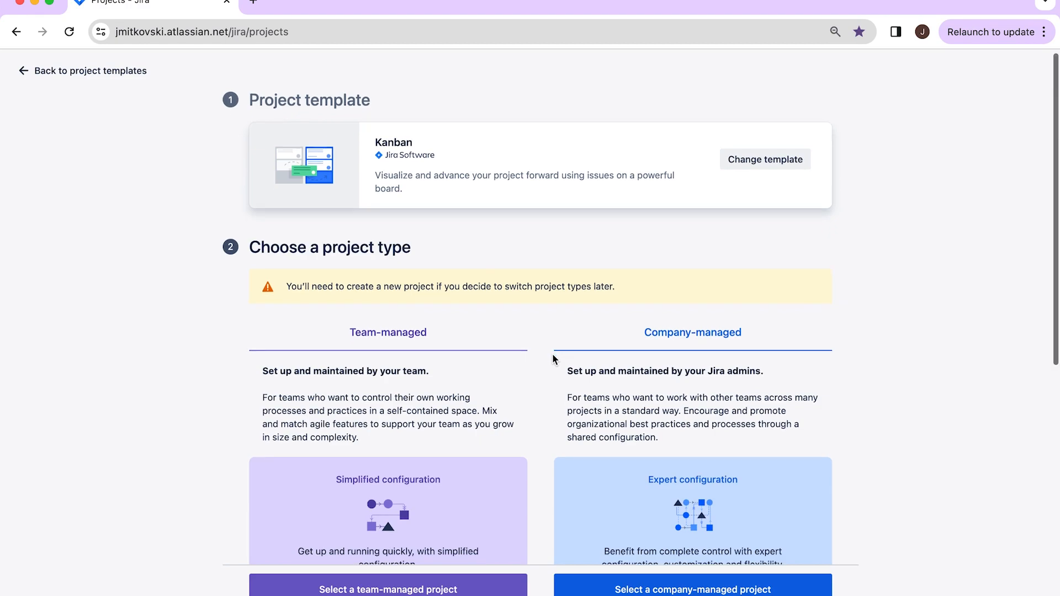
# Compare the team-managed and company-managed project types and choose a team-managed project.
pyautogui.scroll(-5, 552, 358)
pyautogui.scroll(-1, 552, 357)
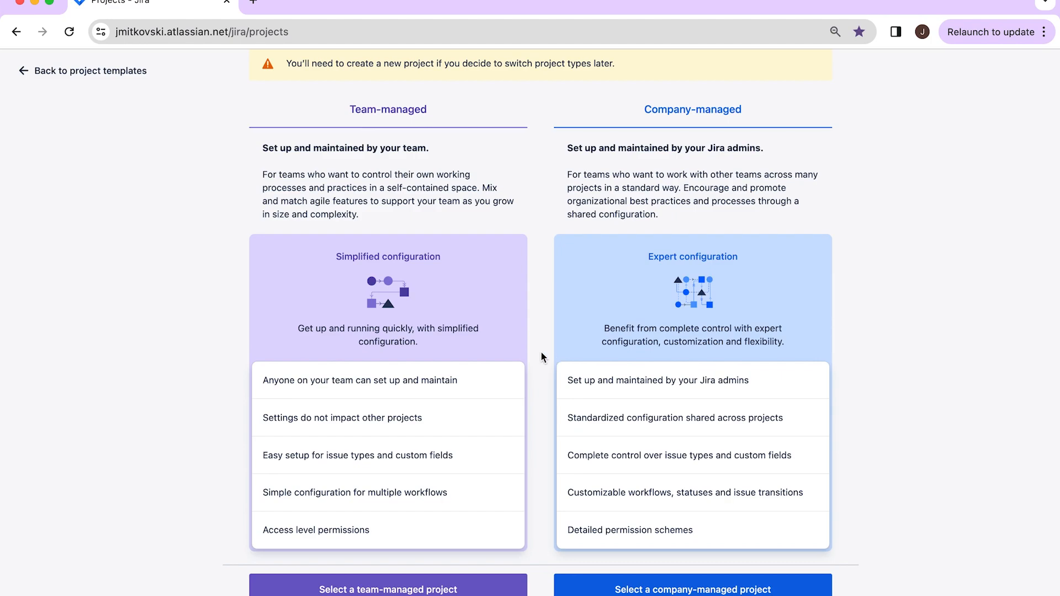
pyautogui.scroll(-1, 541, 356)
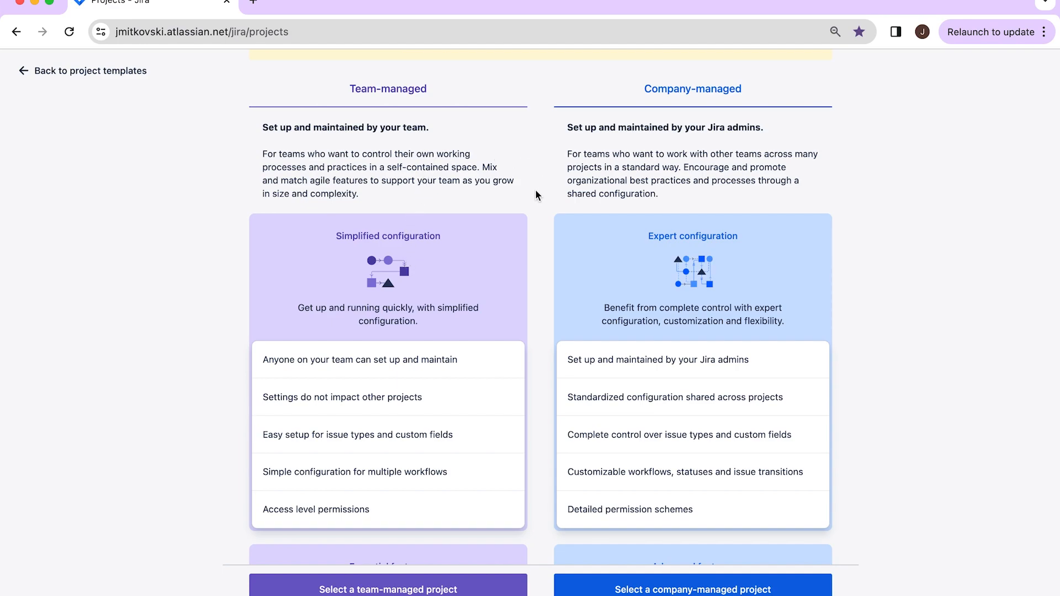
pyautogui.scroll(-2, 536, 218)
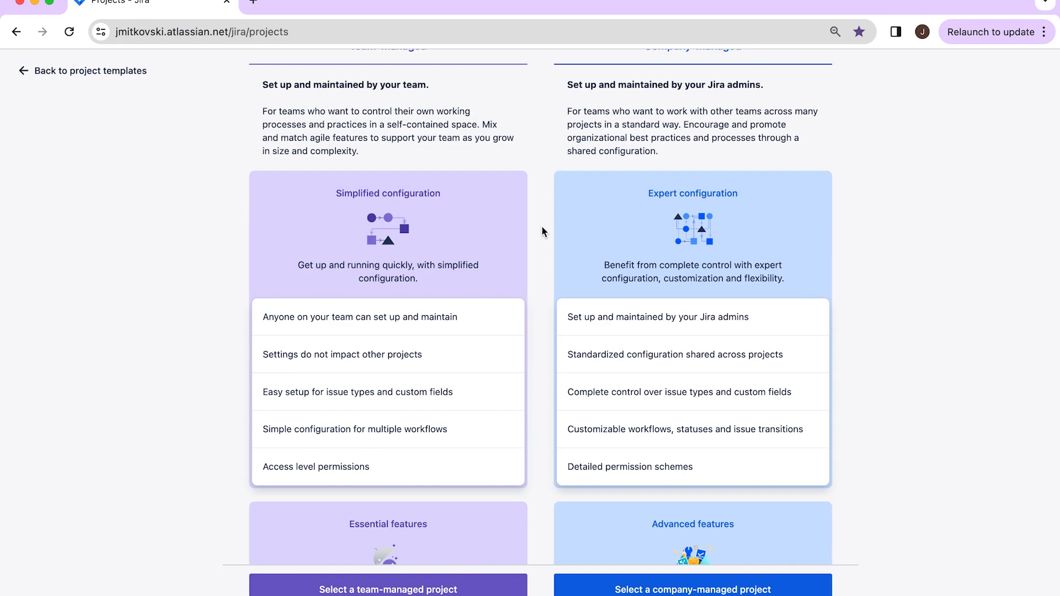
pyautogui.scroll(-4, 542, 231)
pyautogui.scroll(-1, 542, 228)
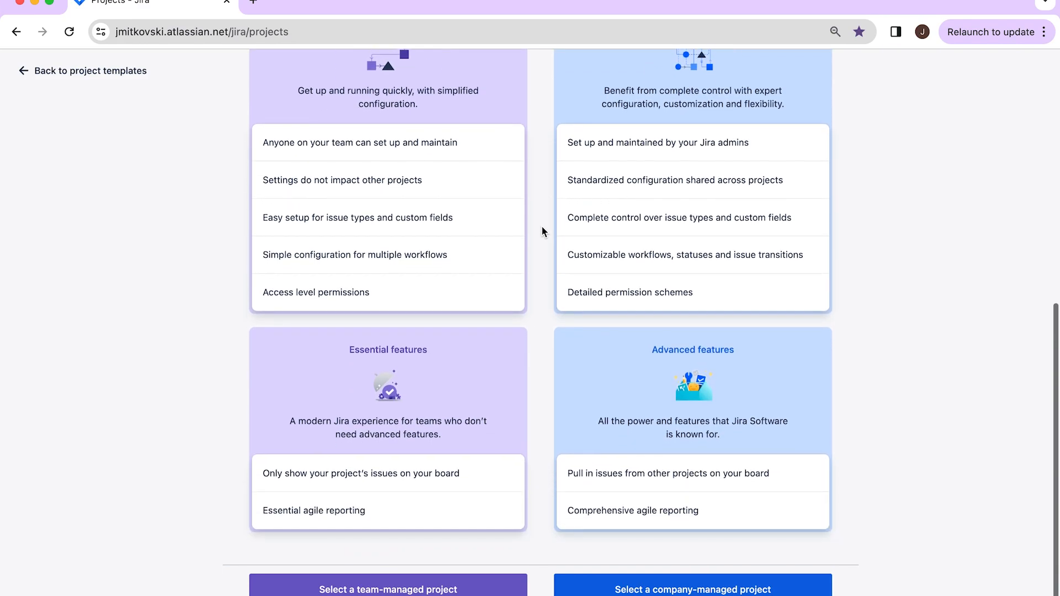
pyautogui.scroll(-1, 541, 228)
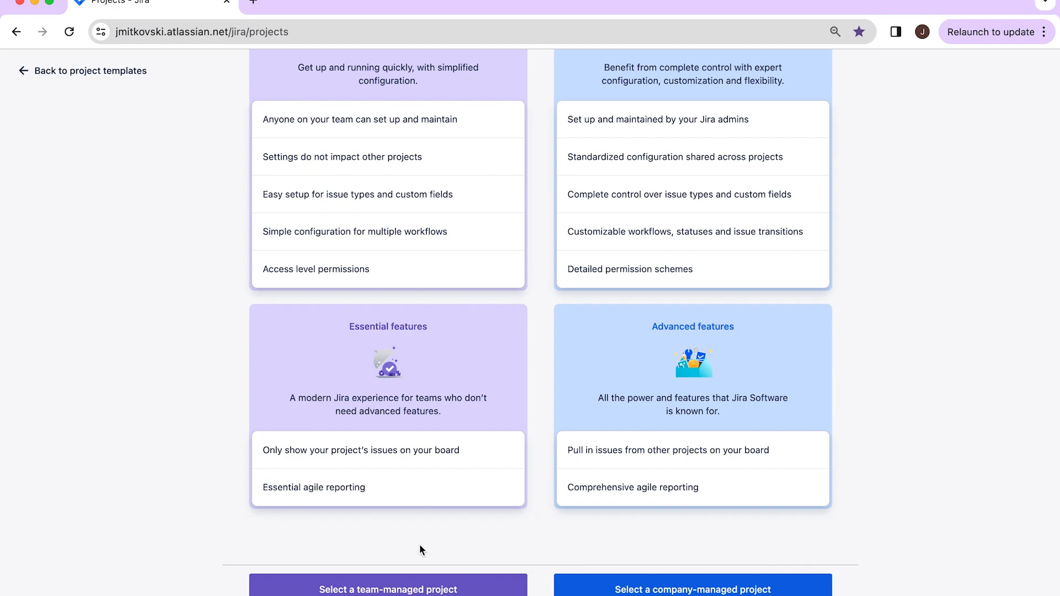
pyautogui.click(421, 591)
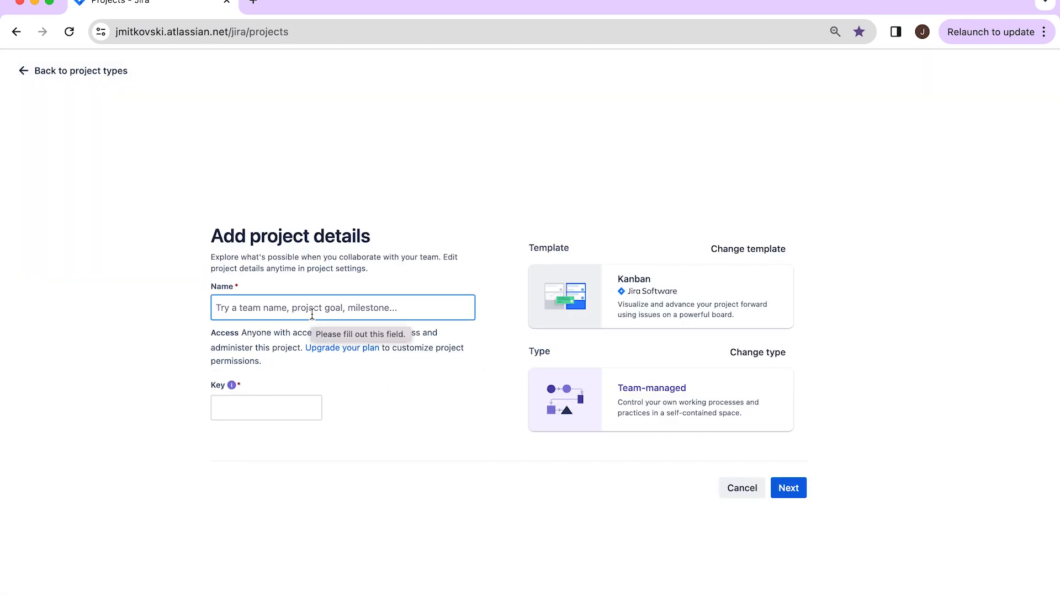
# Name the project demo2024, keep the suggested key DEM, and proceed with creating it.
pyautogui.write('demo')
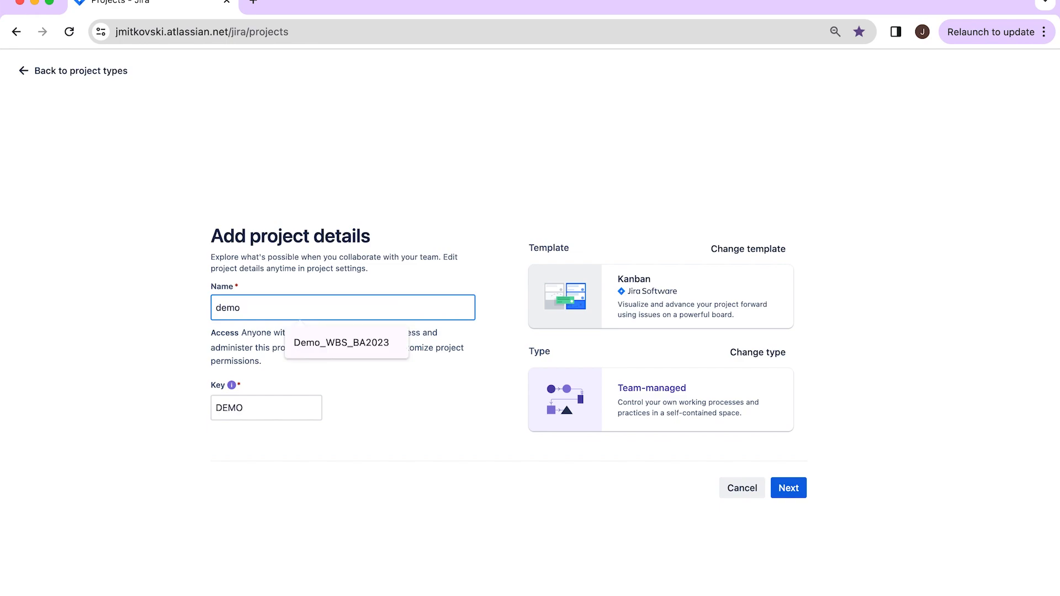
pyautogui.write('2024')
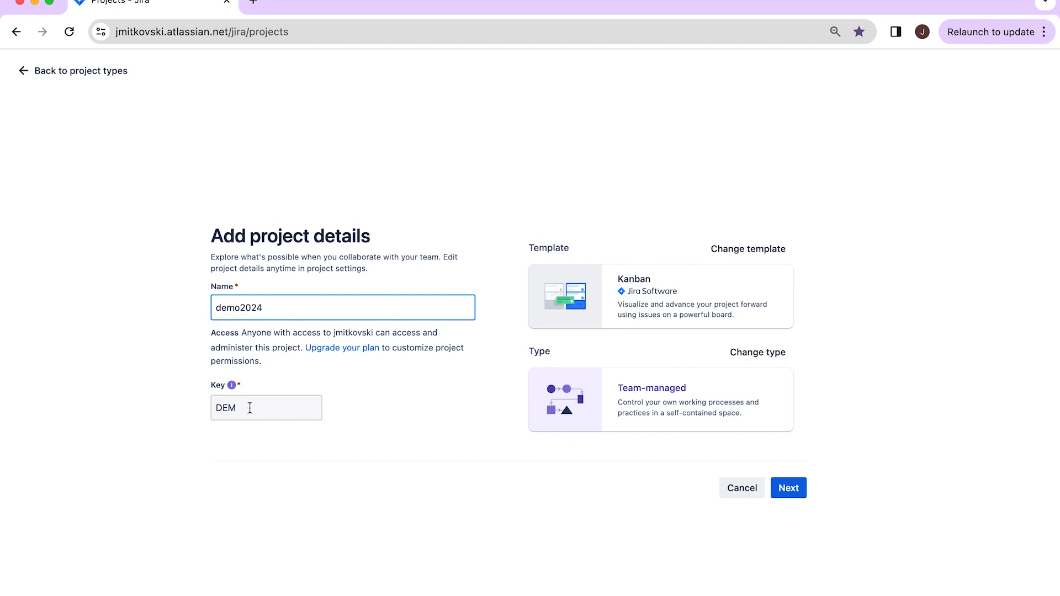
pyautogui.scroll(-1, 400, 419)
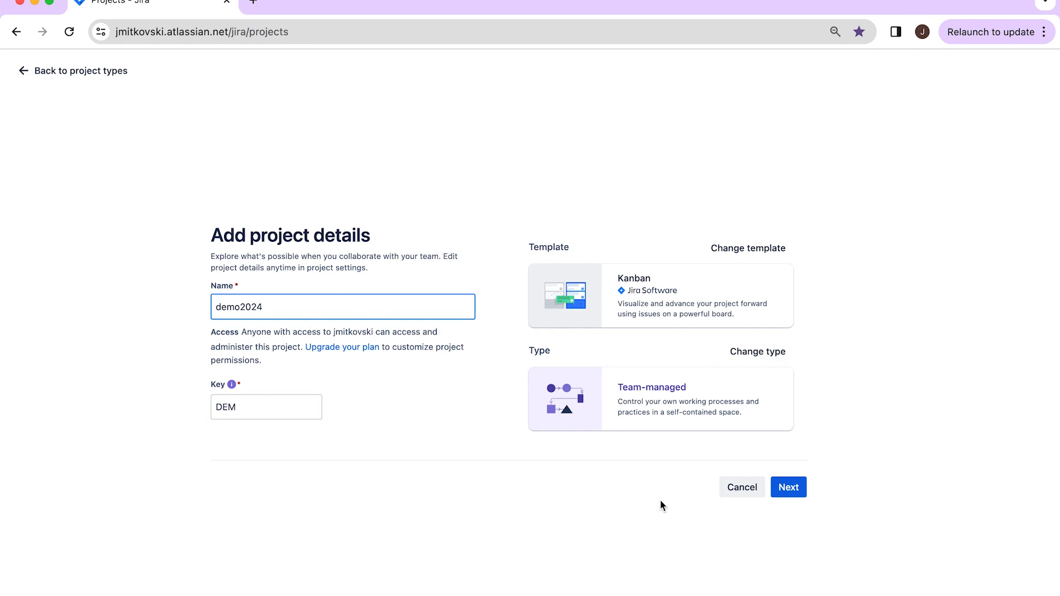
pyautogui.click(796, 492)
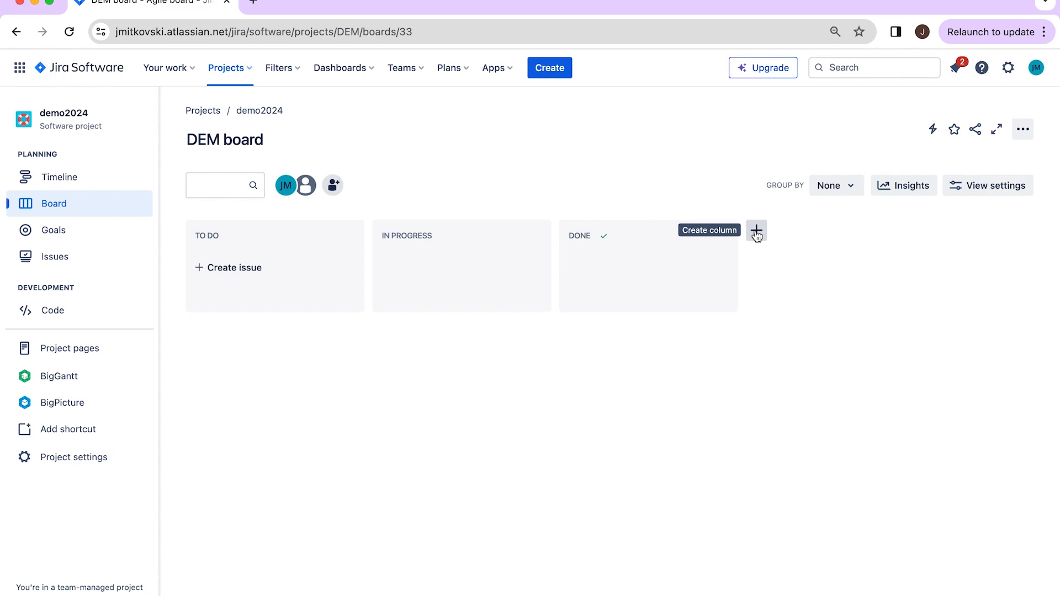
# Look at how new issues are entered in the project's Timeline and in the board's To Do column.
pyautogui.click(61, 177)
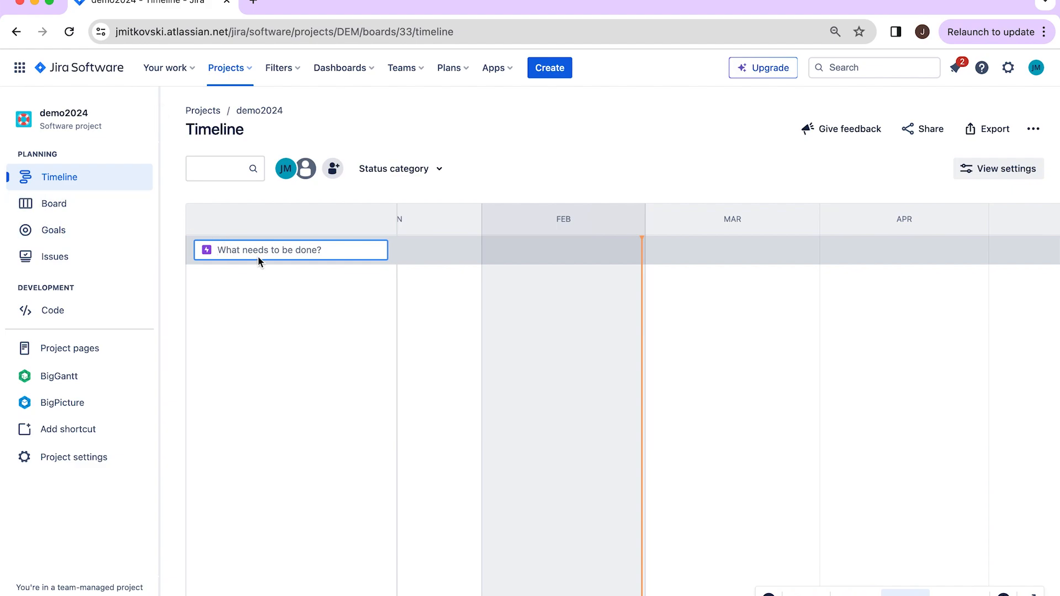
pyautogui.click(66, 206)
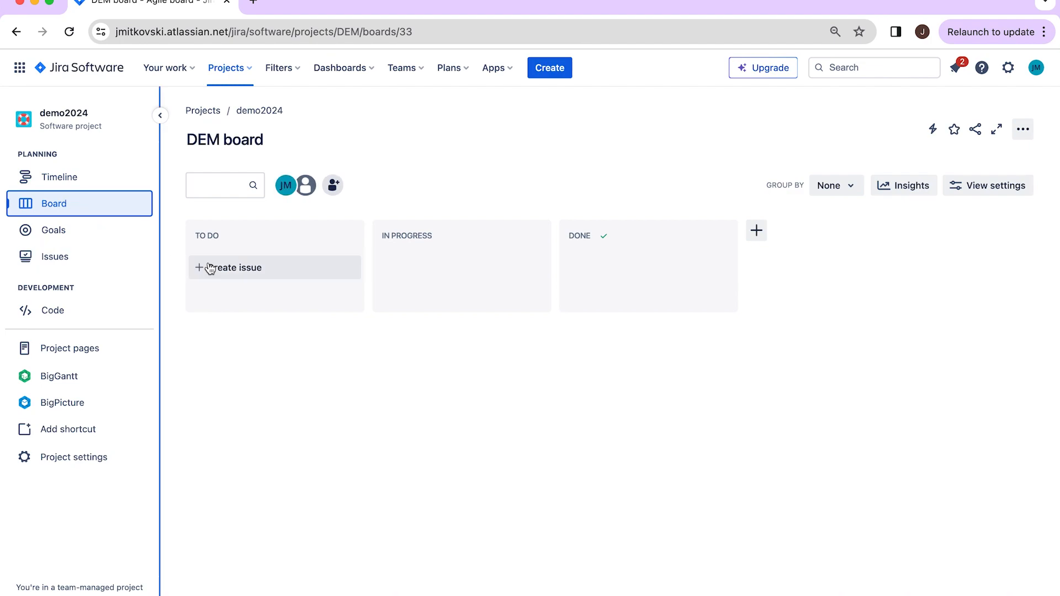
pyautogui.click(205, 267)
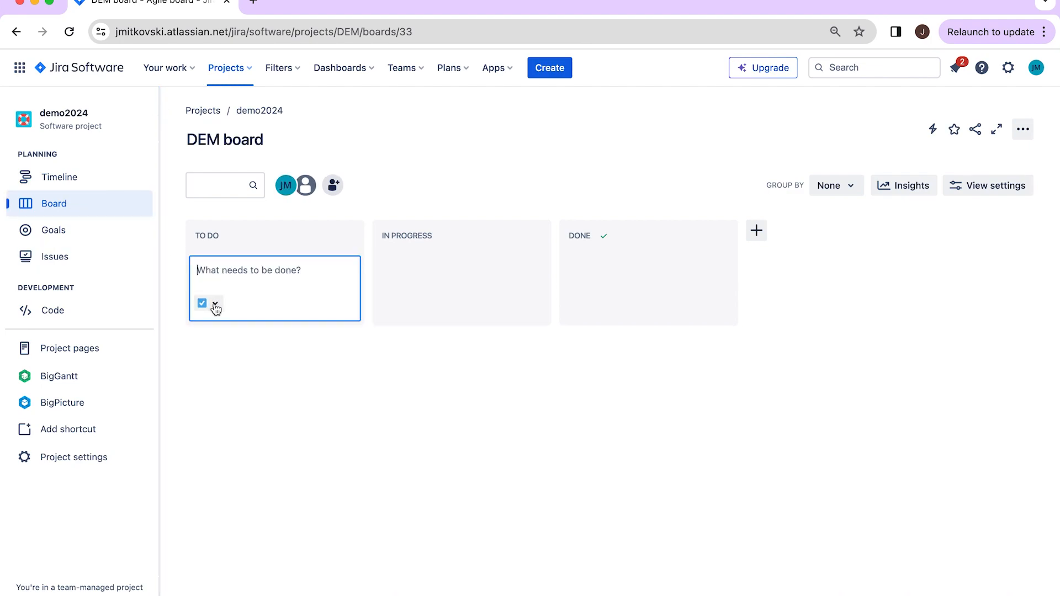
# Create the epics Initiate, Plan and Design in the project's Timeline.
pyautogui.click(72, 178)
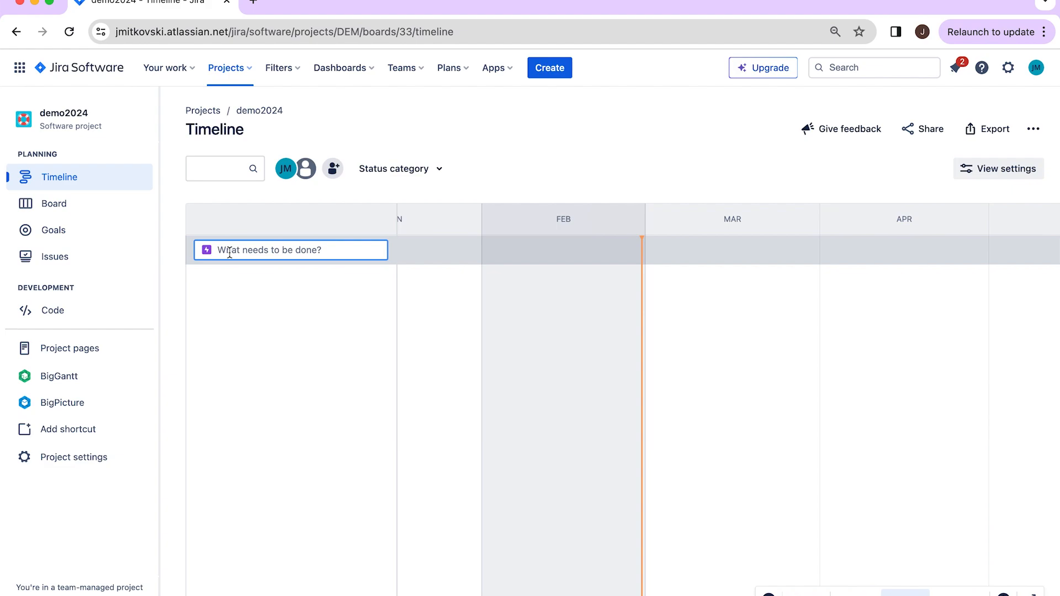
pyautogui.write('Initiate')
pyautogui.press('Return')
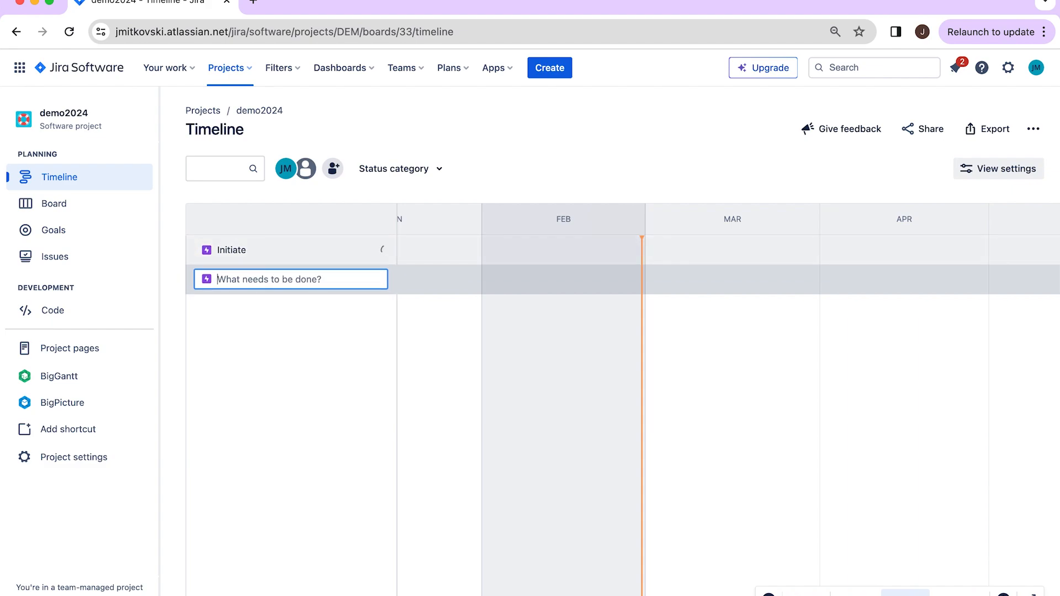
pyautogui.write('Plan')
pyautogui.press('Return')
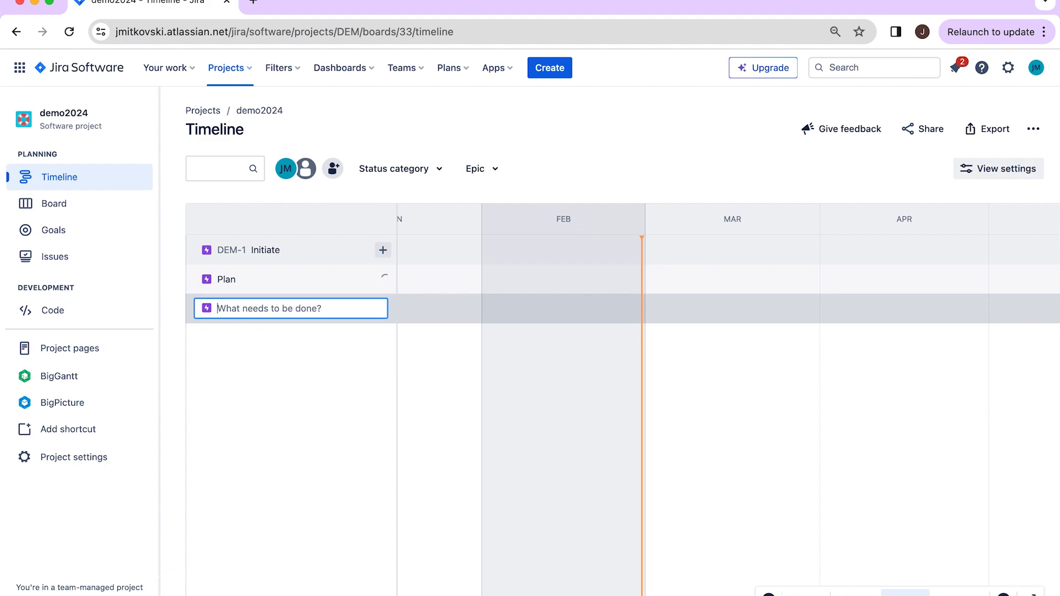
pyautogui.write('Design')
pyautogui.press('Return')
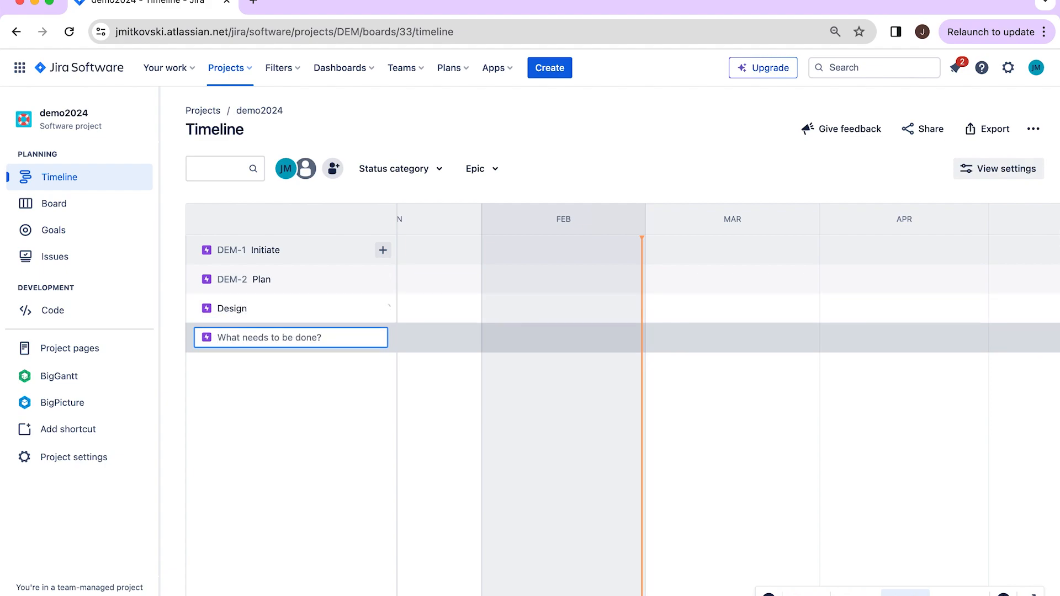
# Add the epics Develop, Test and Implement below Design in the Timeline.
pyautogui.write('Develop')
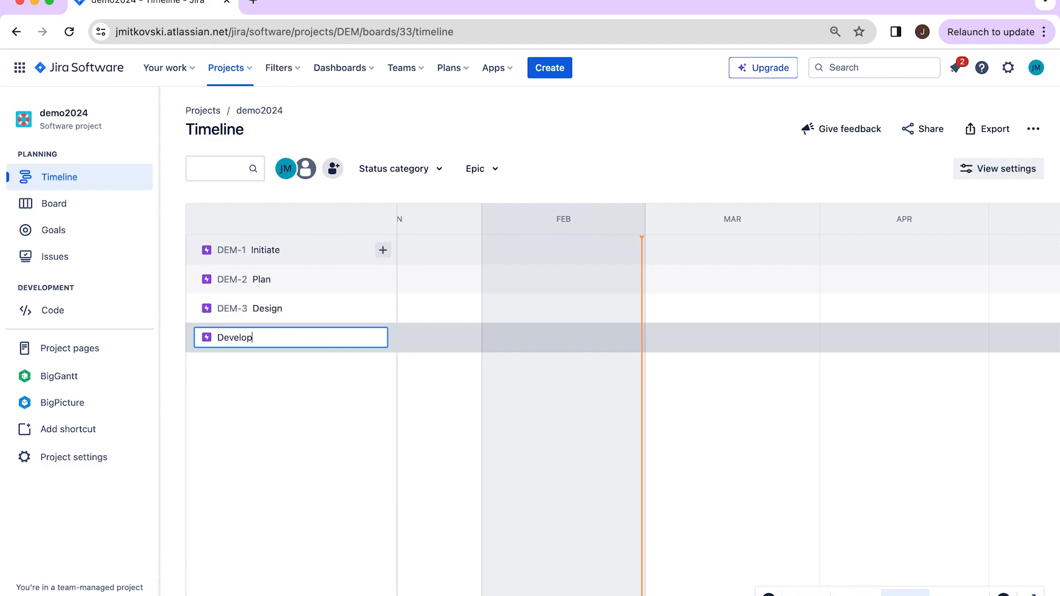
pyautogui.press('Return')
pyautogui.write('Test')
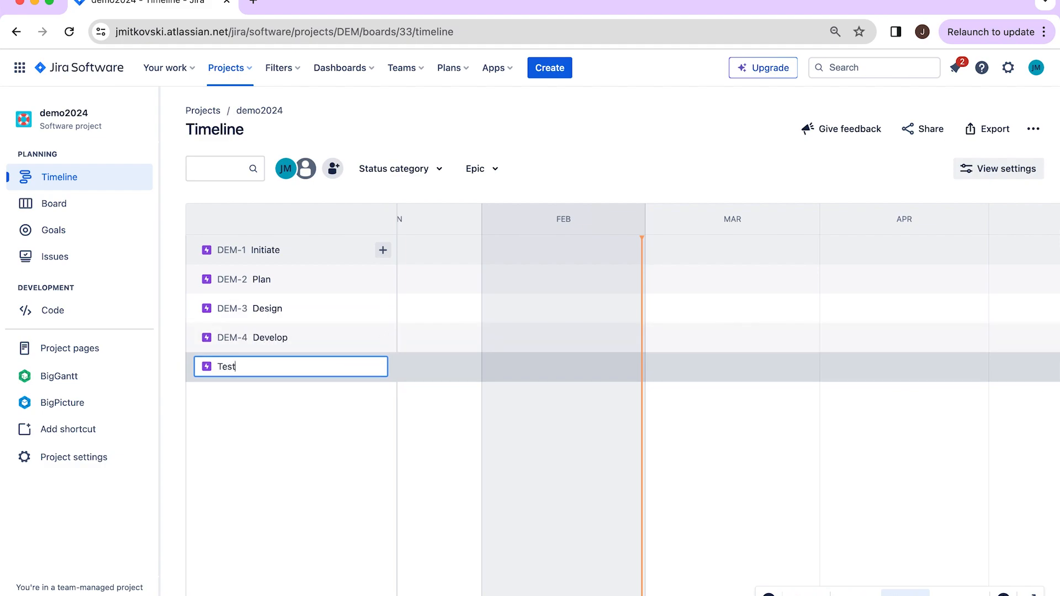
pyautogui.press('Return')
pyautogui.write('Implement')
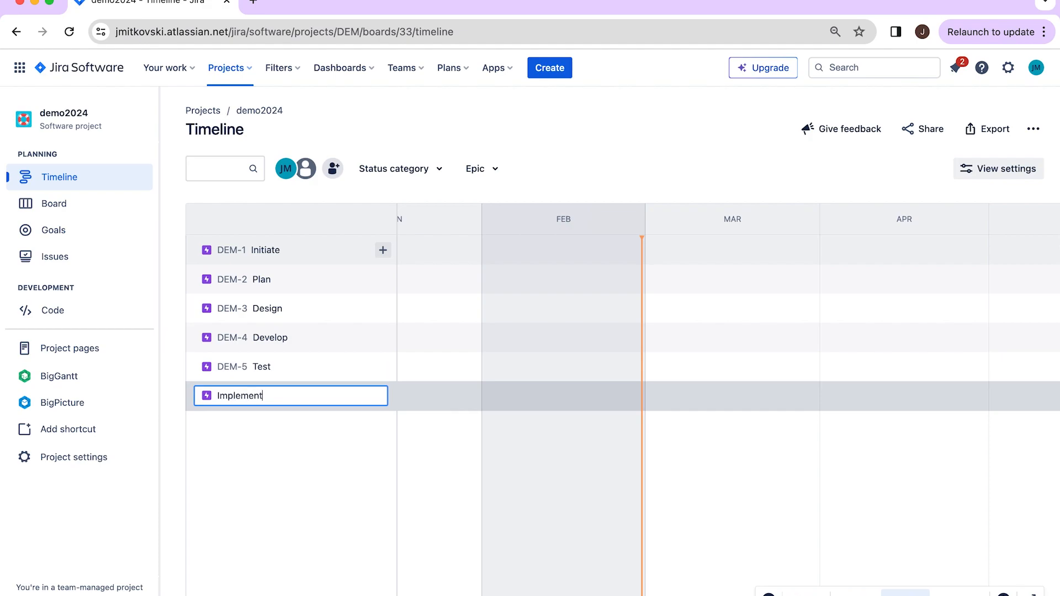
pyautogui.press('Return')
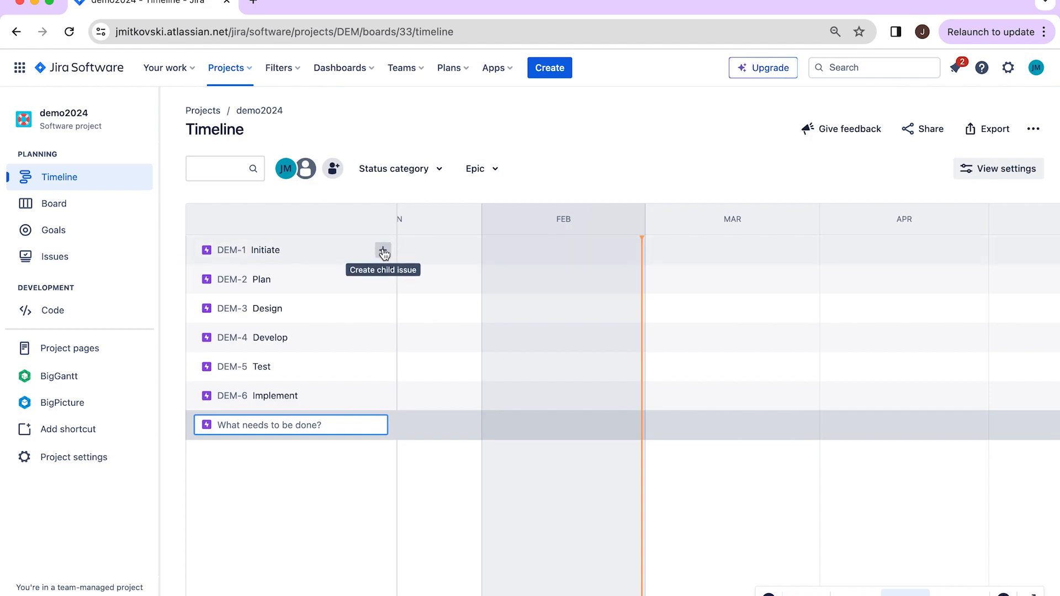
# Create the child tasks Team Norms, Planning Board and Project Charter under the Initiate epic.
pyautogui.click(384, 252)
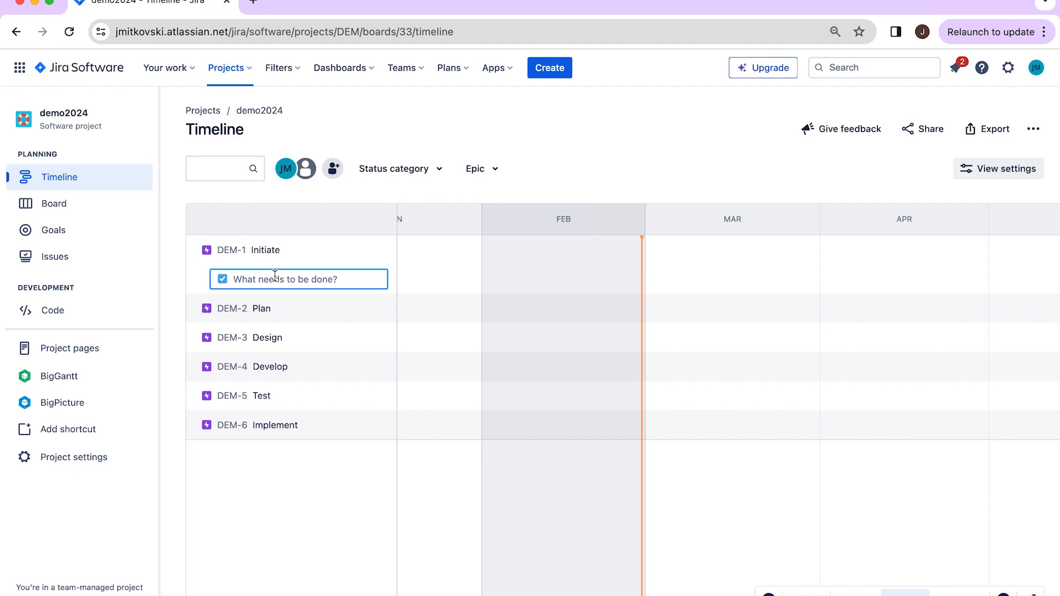
pyautogui.write('Team')
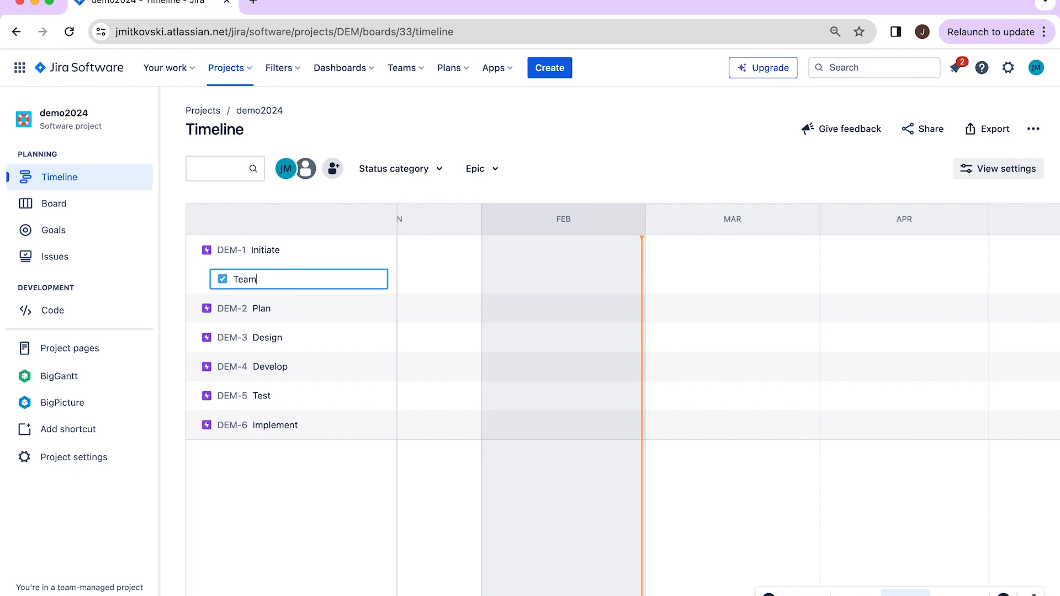
pyautogui.write(' Norms')
pyautogui.press('Return')
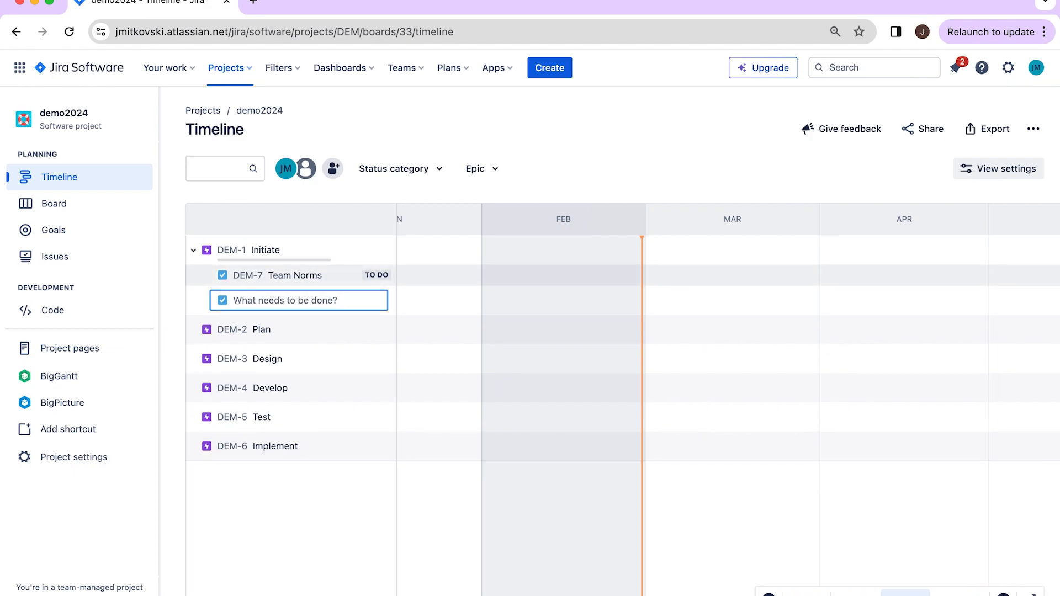
pyautogui.write('Planning')
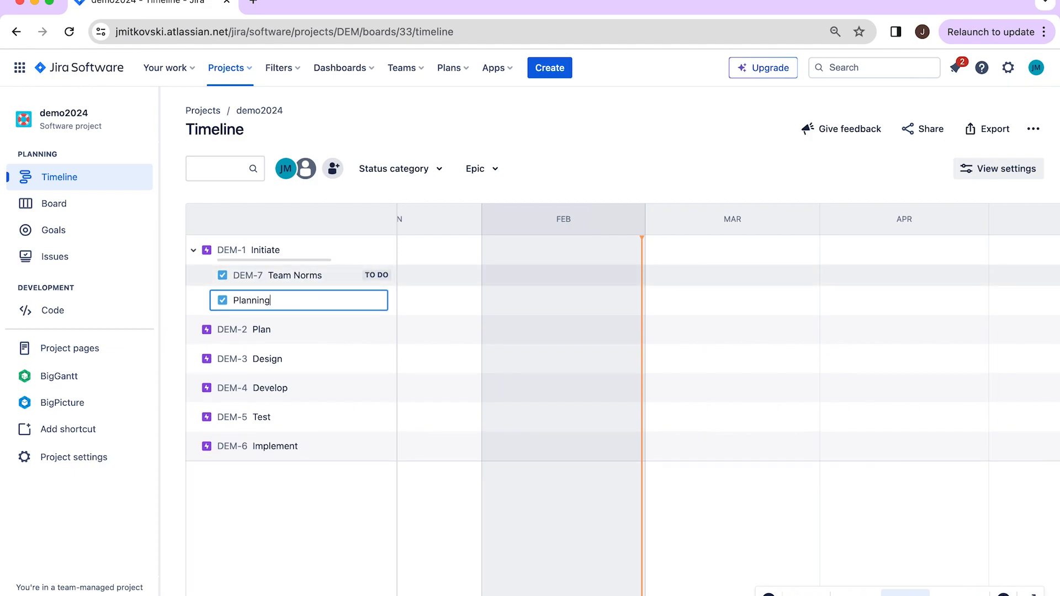
pyautogui.write(' Board')
pyautogui.press('Return')
pyautogui.write('Projev')
pyautogui.press('BackSpace')
pyautogui.write('ect Charter')
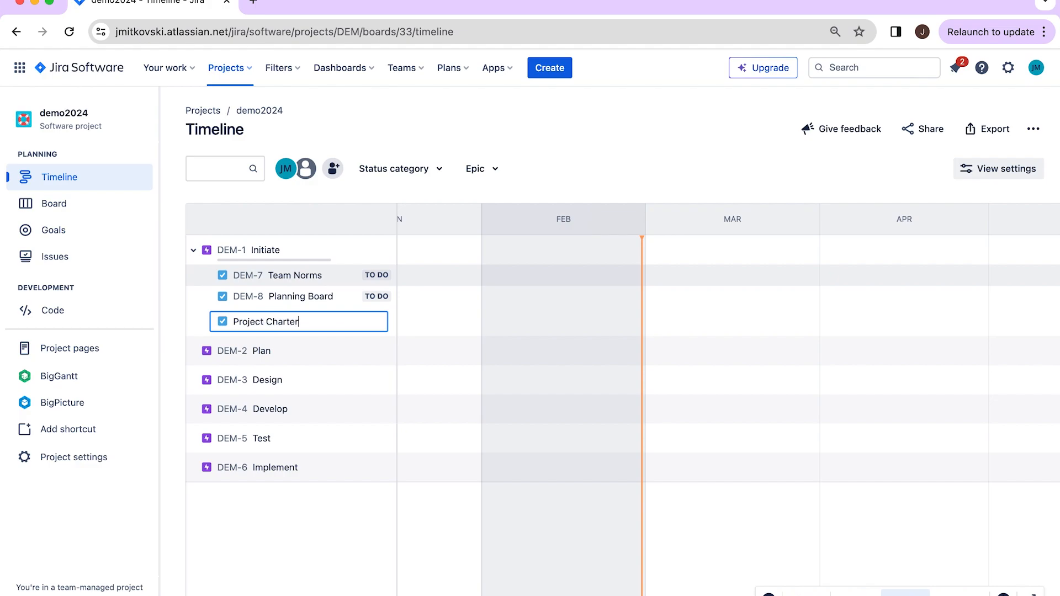
pyautogui.press('Return')
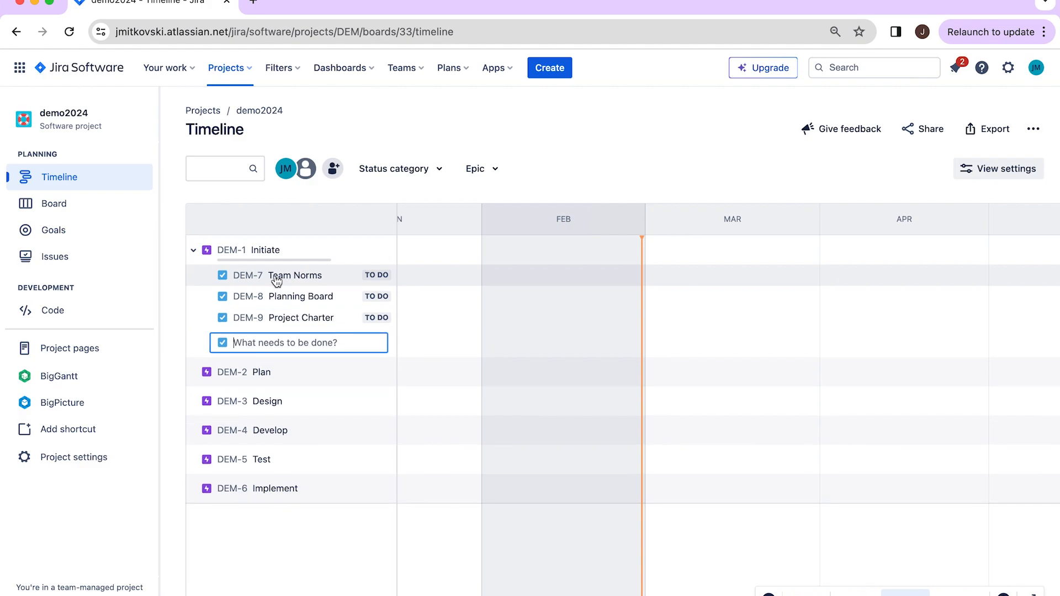
# Add a fourth child task named Stakeholder Register under the Initiate epic.
pyautogui.write('Stakeholder register')
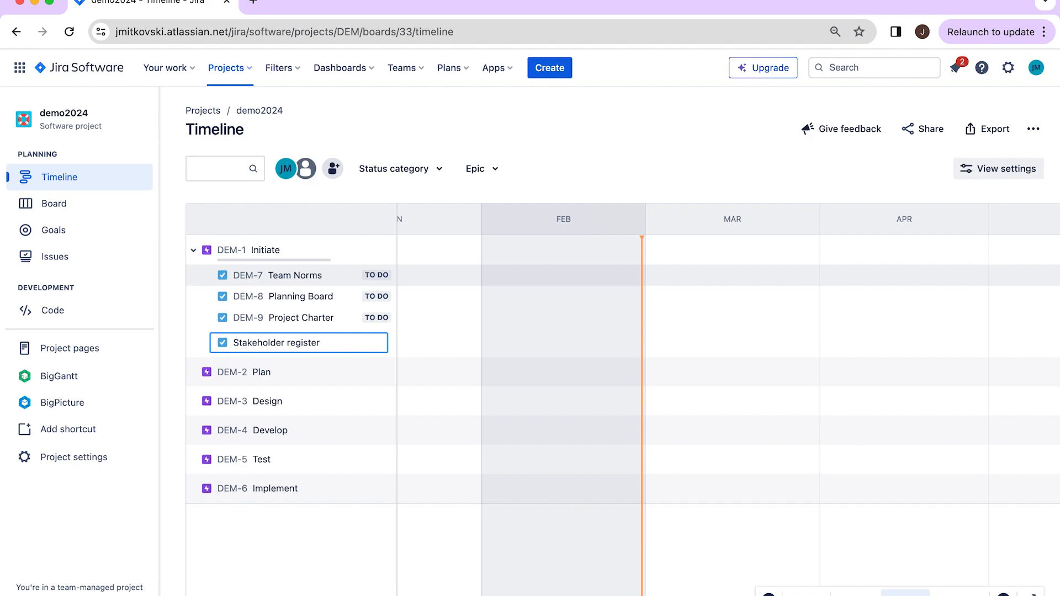
pyautogui.click(294, 341)
pyautogui.press('BackSpace')
pyautogui.press('BackSpace')
pyautogui.write('Re')
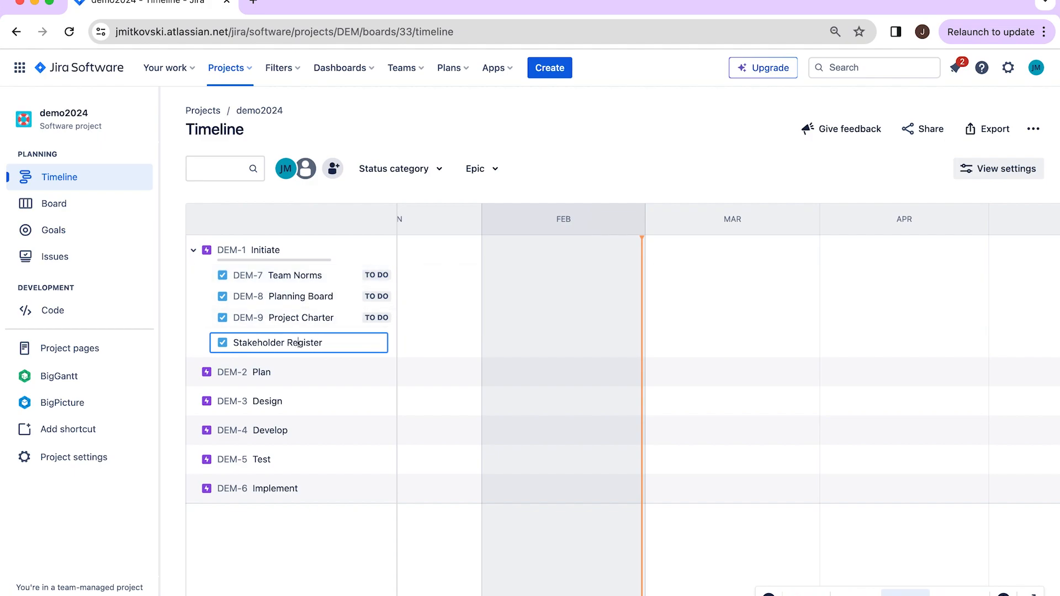
pyautogui.press('super+Left')
pyautogui.press('Return')
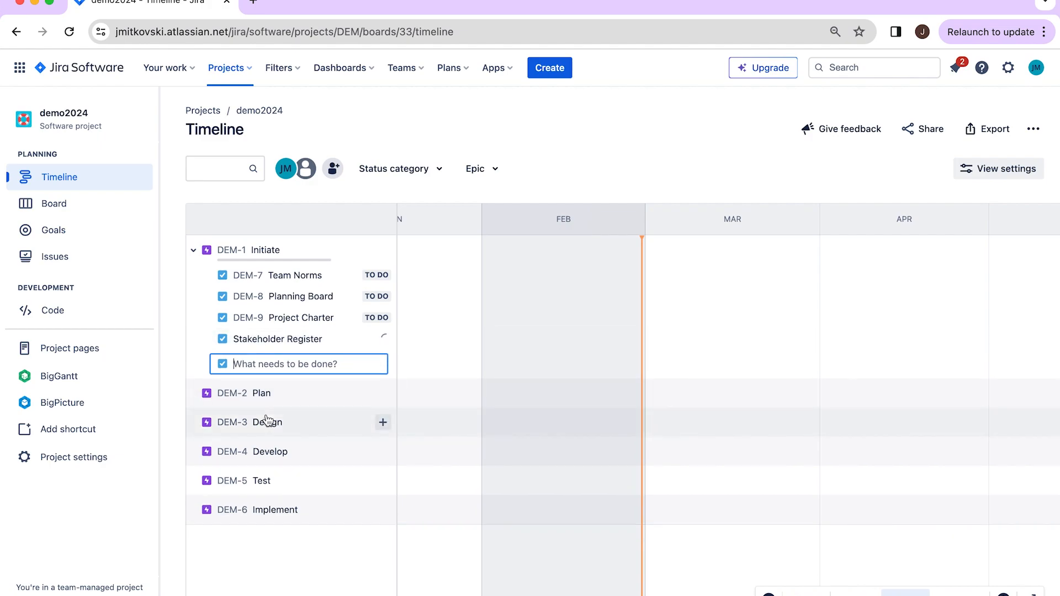
# Create the child tasks Schedule and WBS under the Plan epic.
pyautogui.click(267, 392)
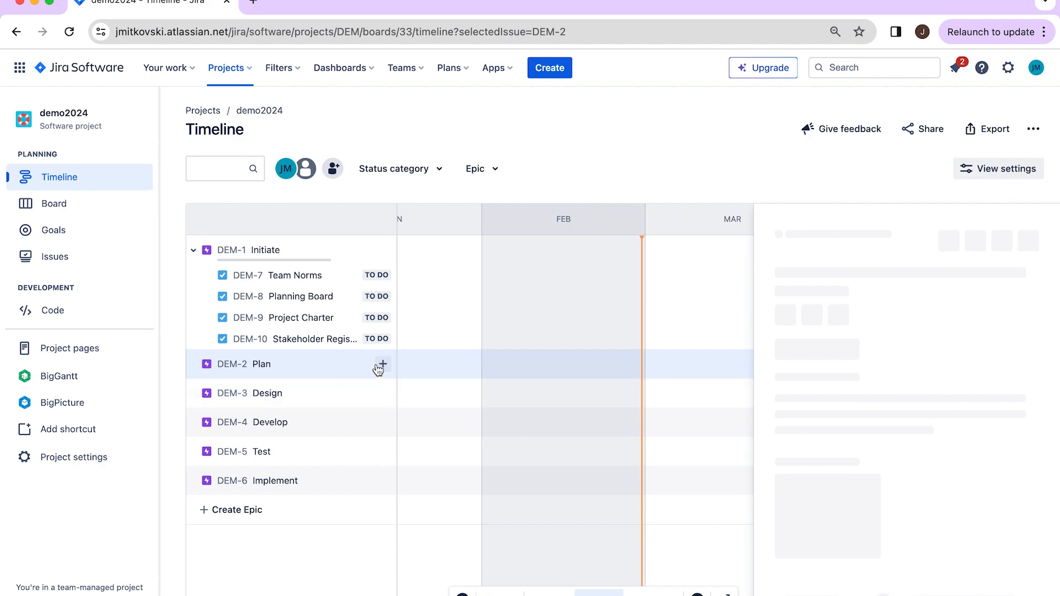
pyautogui.click(380, 365)
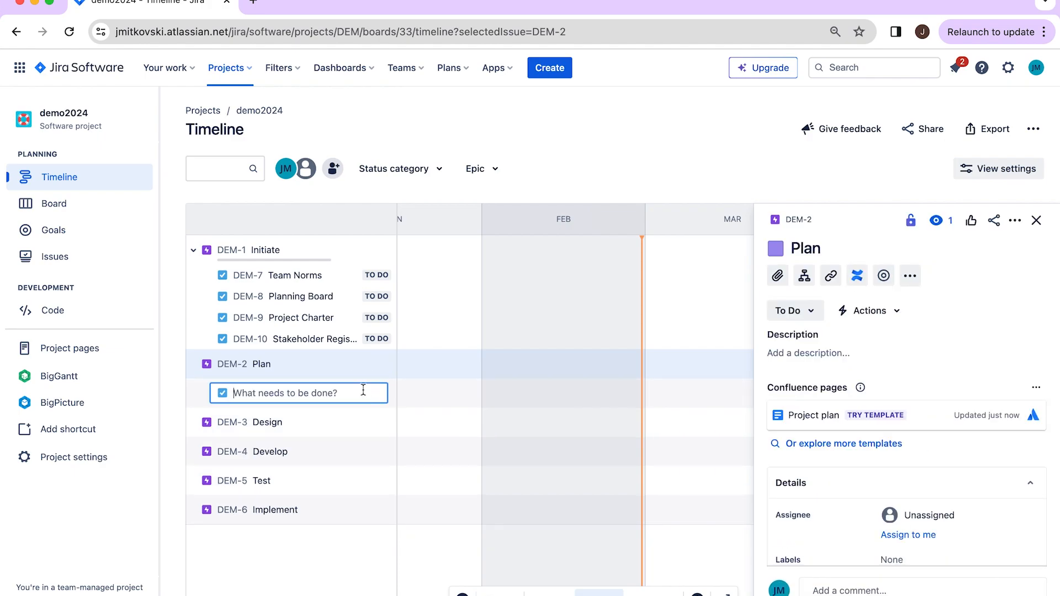
pyautogui.write('Schedule')
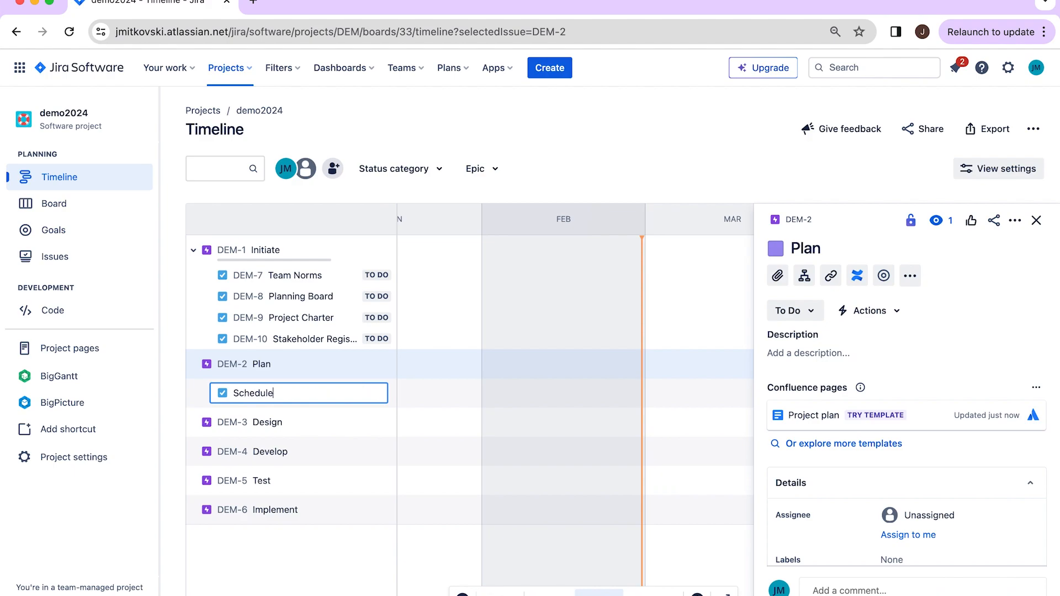
pyautogui.press('Return')
pyautogui.write('WBS')
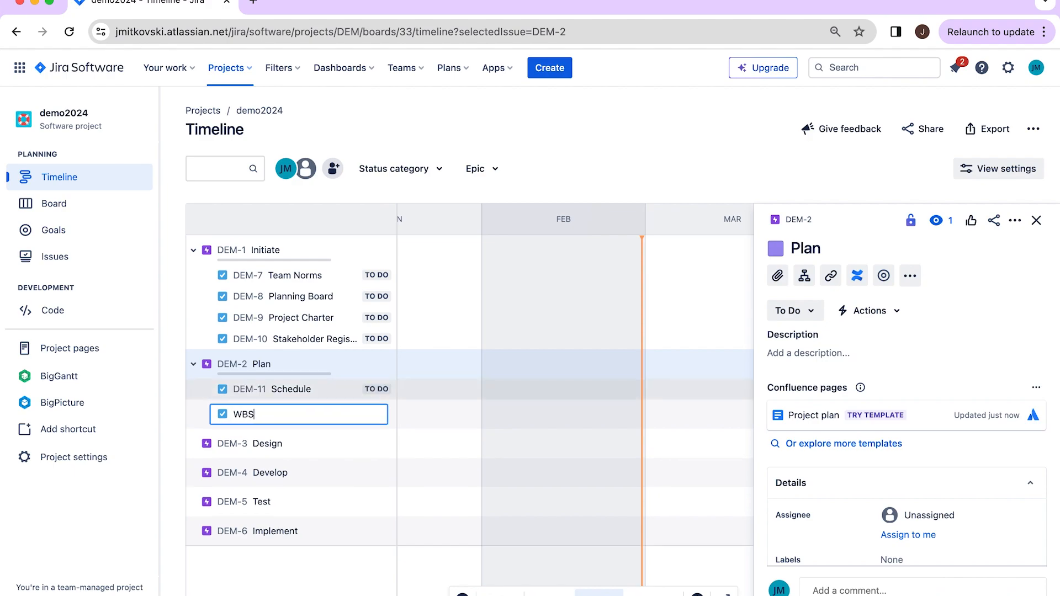
pyautogui.press('Return')
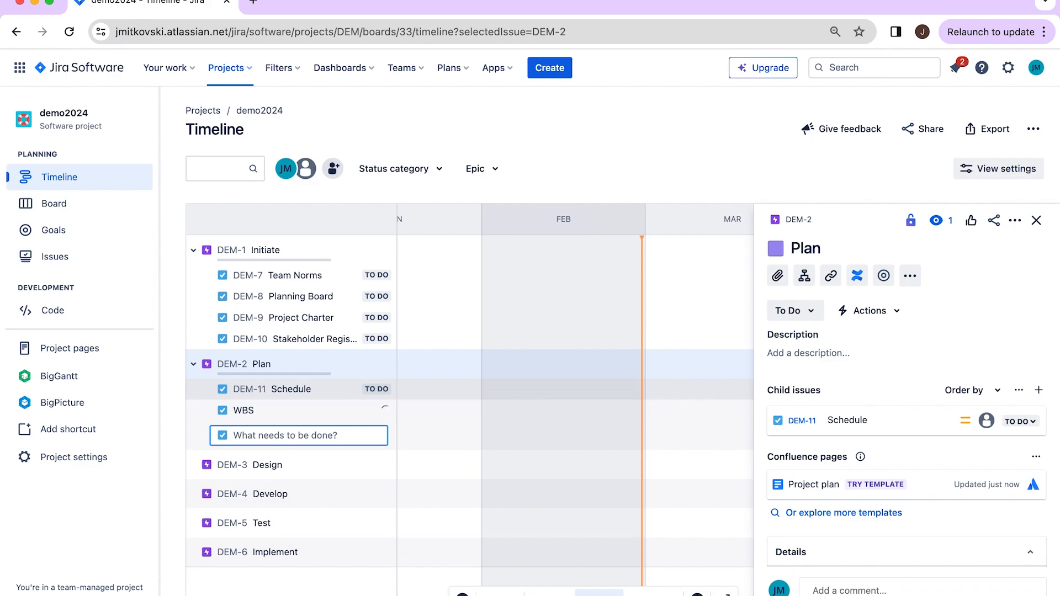
# Create the child tasks WBS Dictionary and Risk Register under the Plan epic and close the epic's details.
pyautogui.write('WBS Dic')
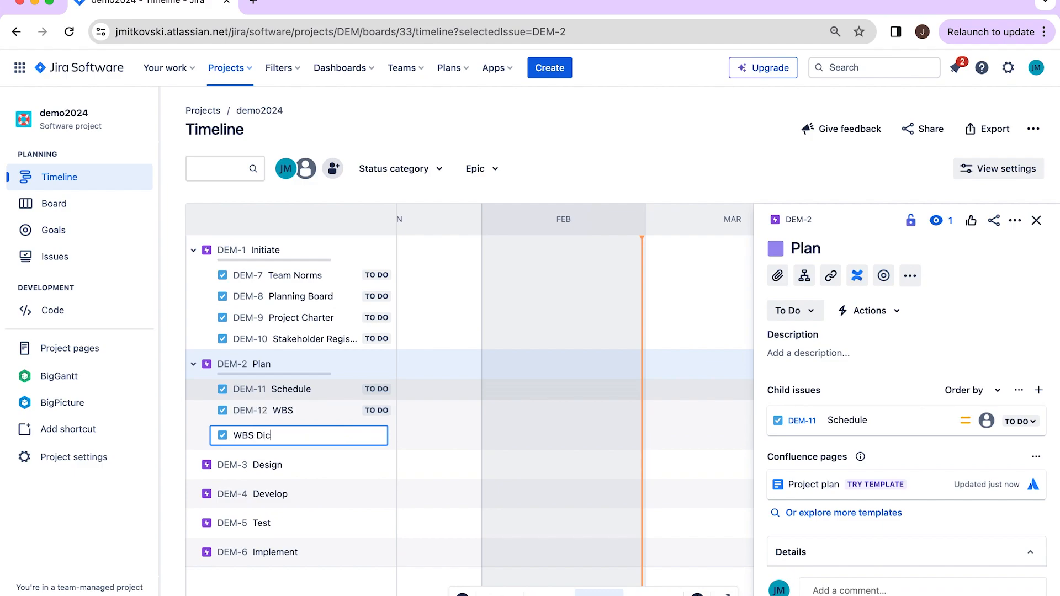
pyautogui.write('tionary')
pyautogui.press('Return')
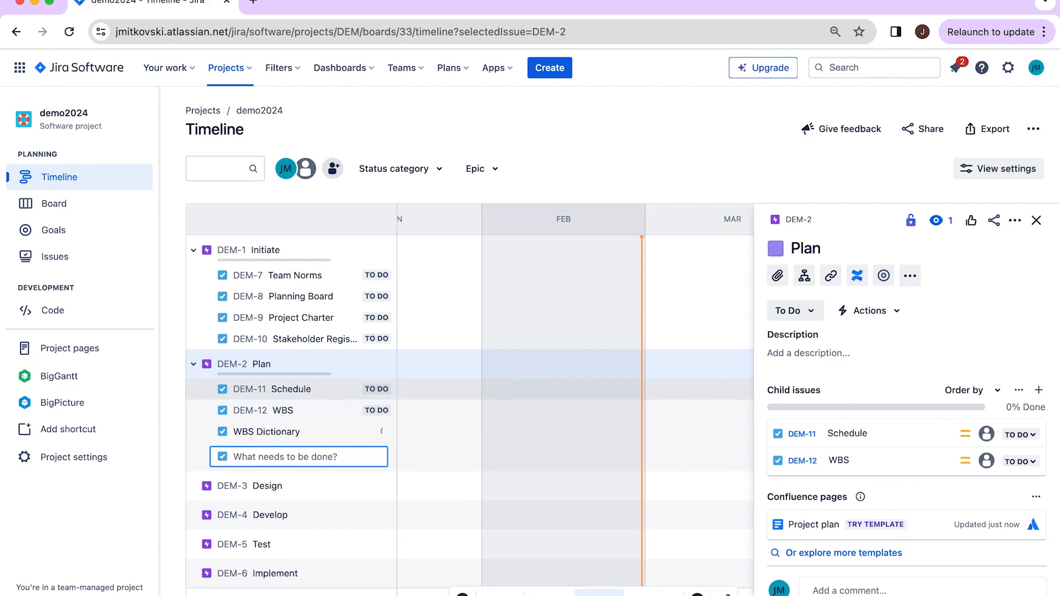
pyautogui.write('Risk R')
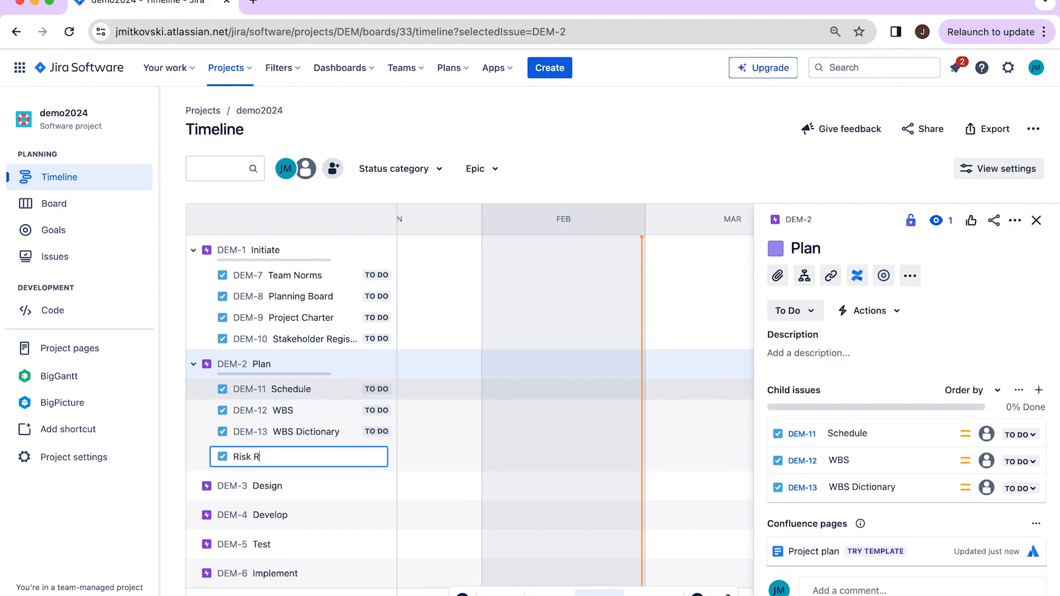
pyautogui.write('egister')
pyautogui.press('Return')
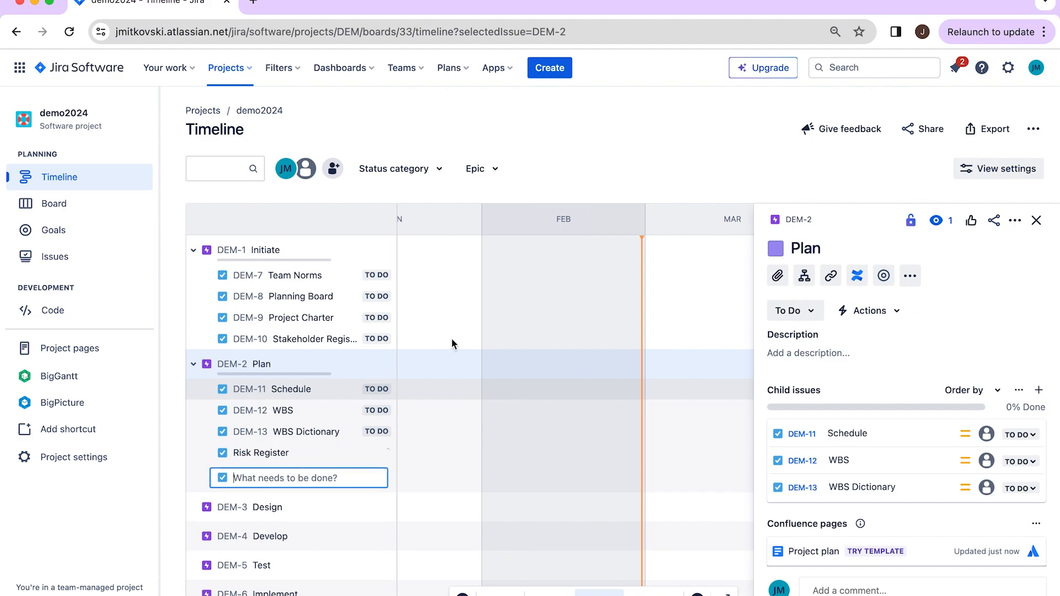
pyautogui.click(1035, 220)
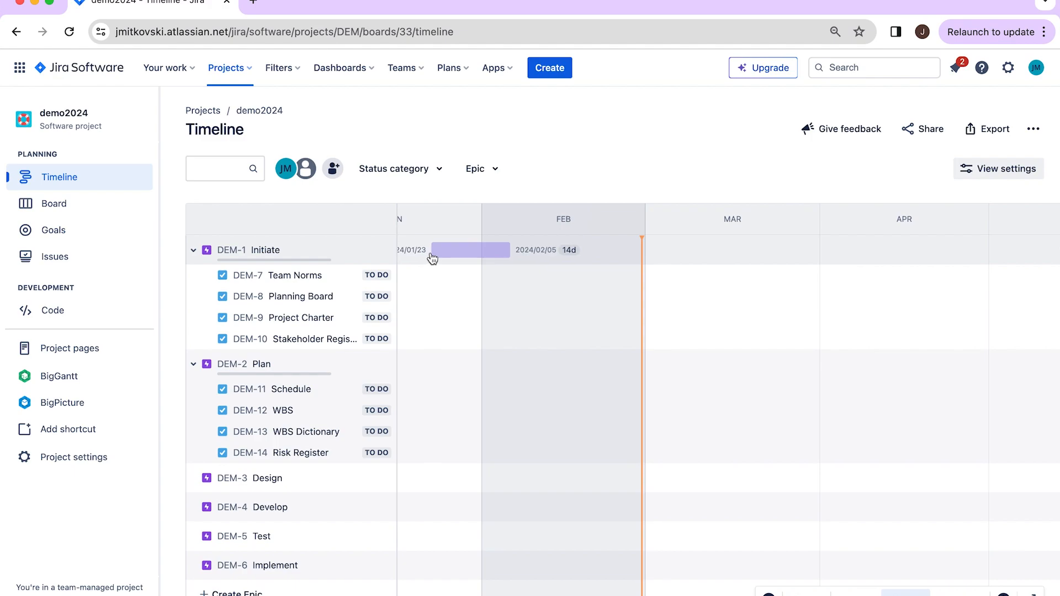
# Schedule the Initiate epic on the timeline from 2024/01/23 to 2024/02/17.
pyautogui.click(428, 252)
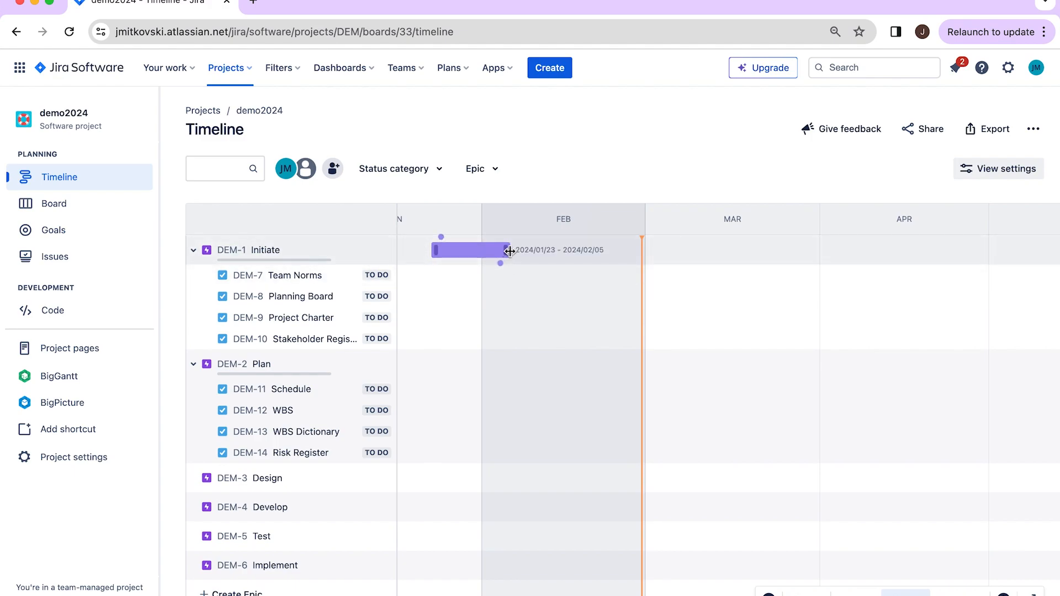
pyautogui.moveTo(508, 250); pyautogui.dragTo(579, 249)
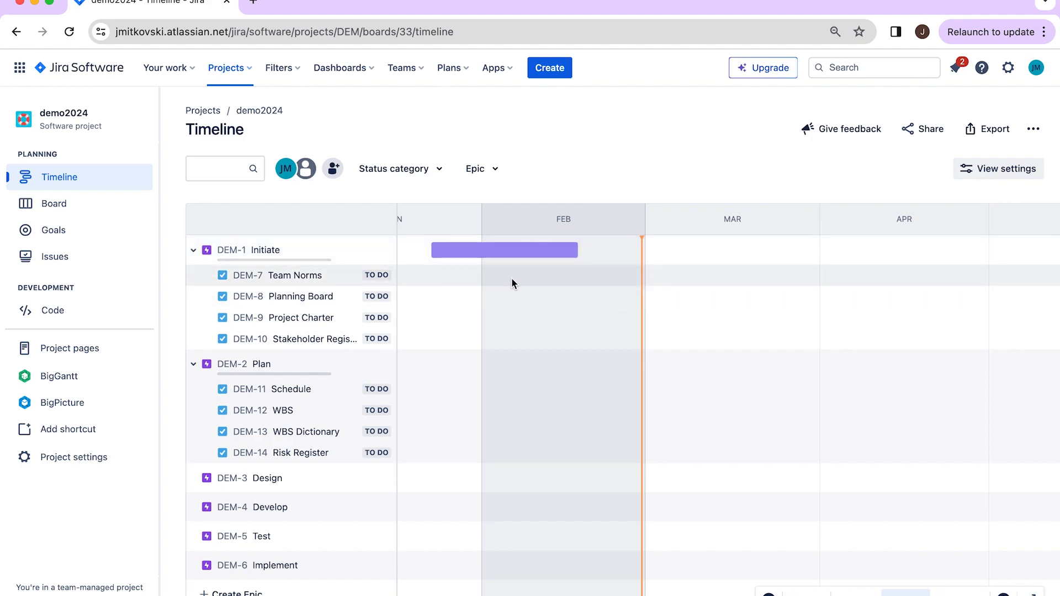
# Schedule the Plan epic from mid-February, overlapping the end of Initiate, and link a dependency from Initiate to Plan.
pyautogui.moveTo(567, 258)
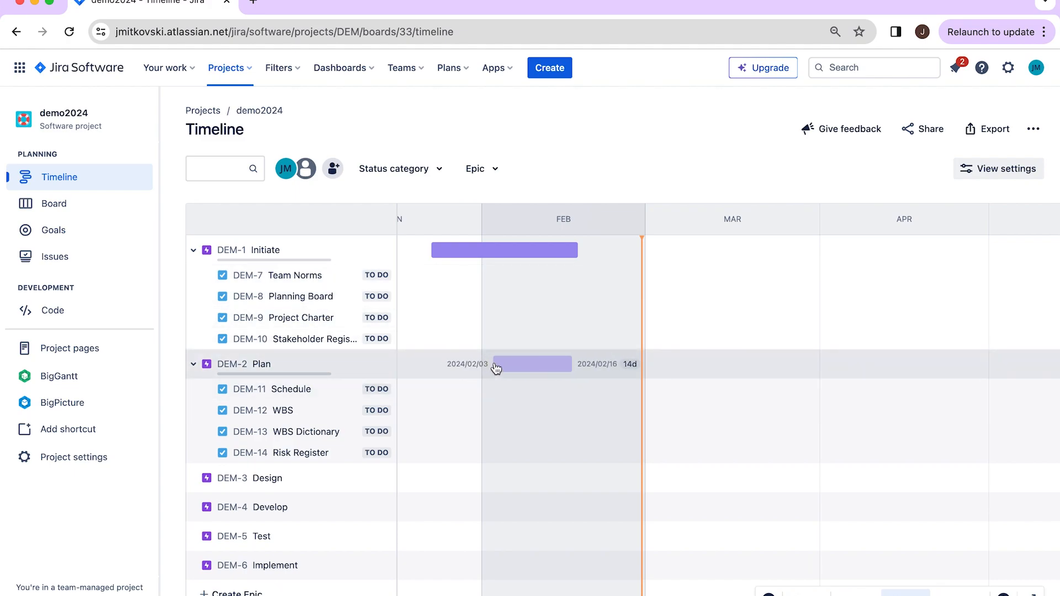
pyautogui.click(556, 365)
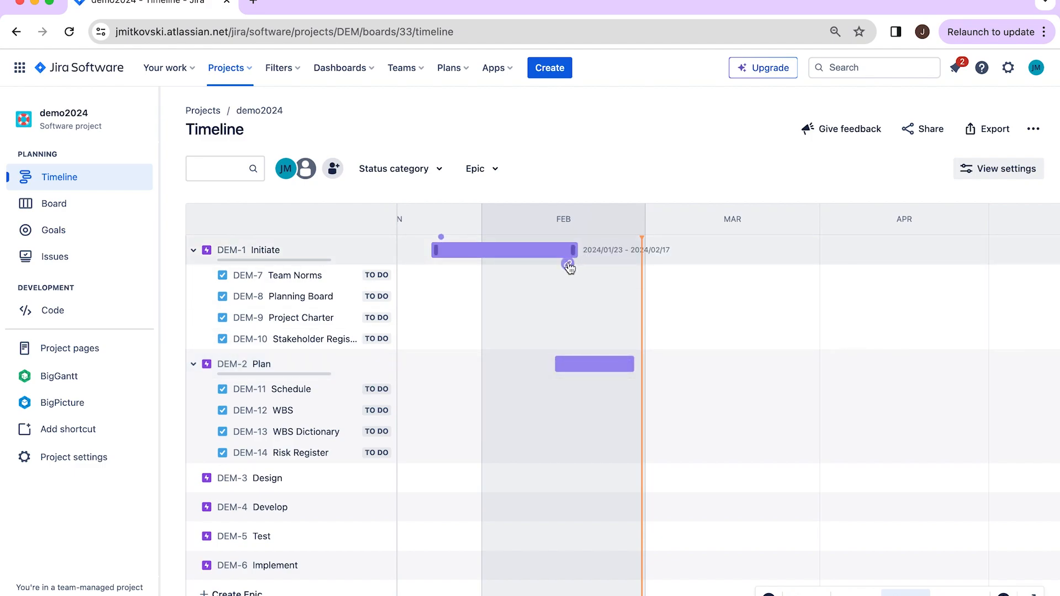
pyautogui.moveTo(570, 267); pyautogui.dragTo(569, 367)
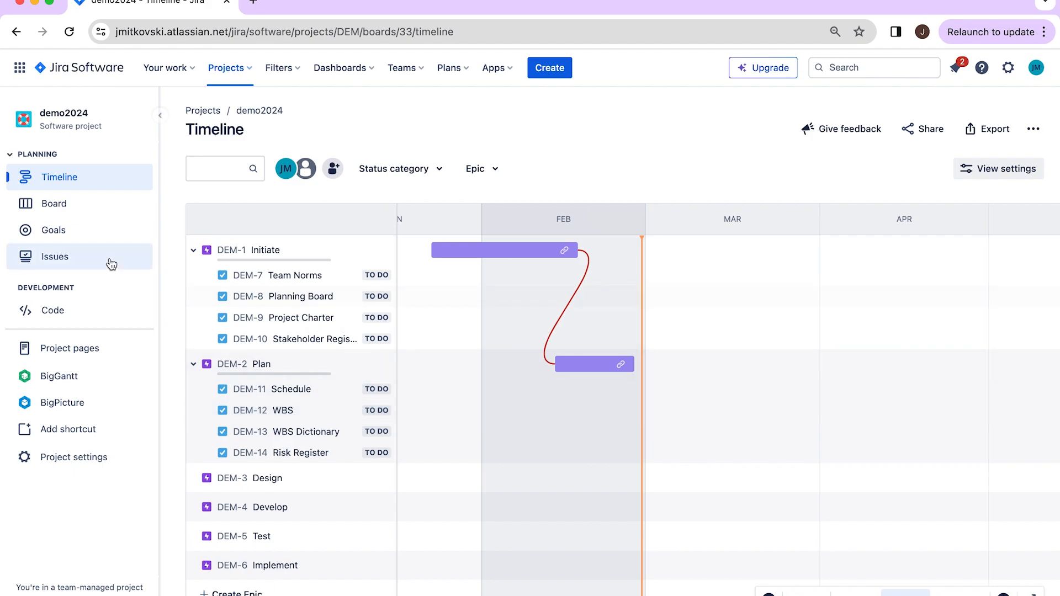
# On the project's board, move the Team Norms card to Done and another Initiate card to In Progress.
pyautogui.click(63, 207)
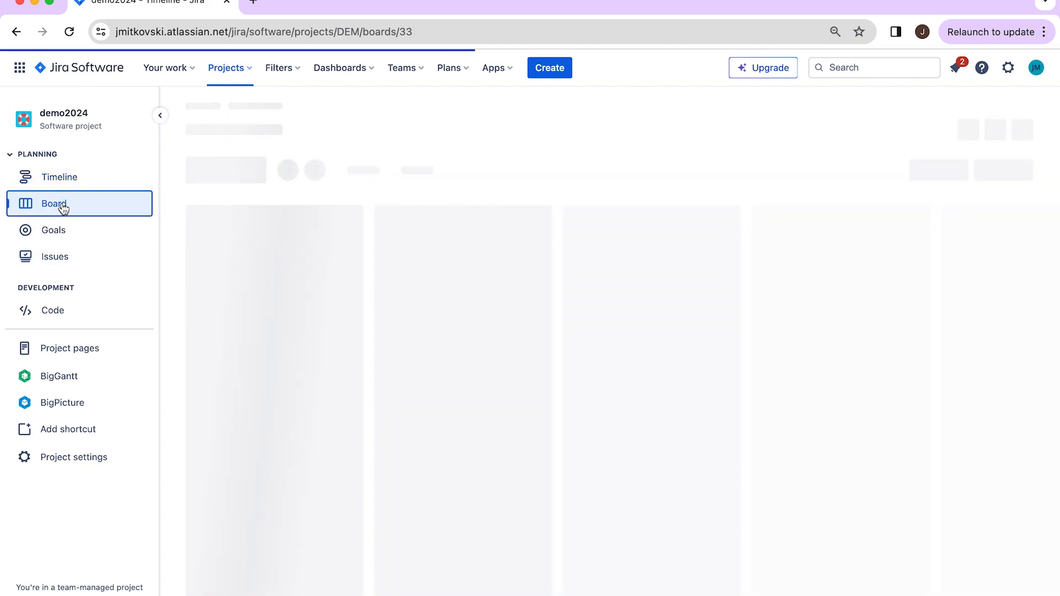
pyautogui.scroll(-5, 278, 393)
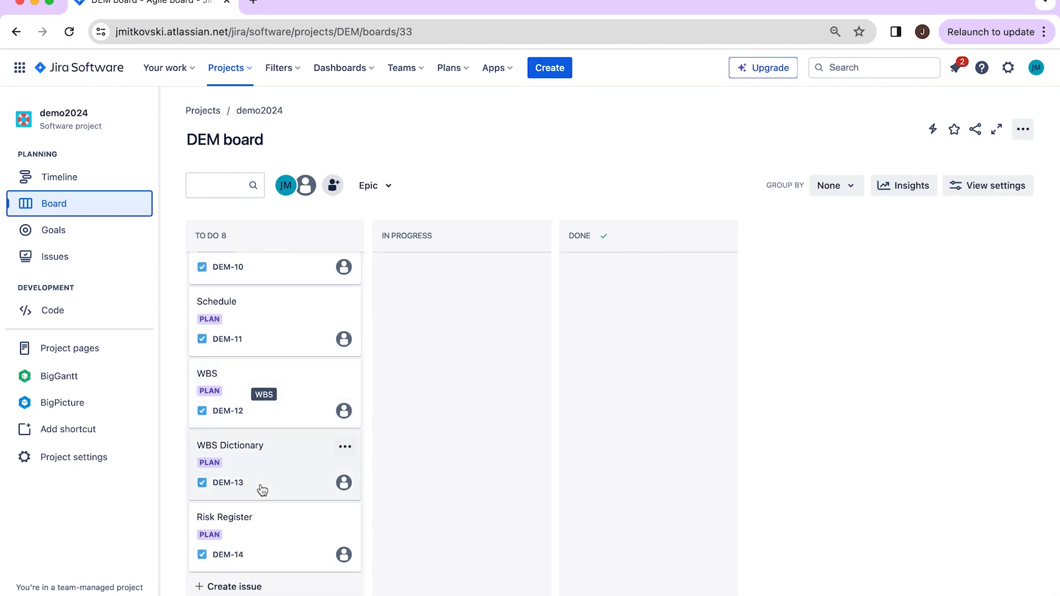
pyautogui.scroll(5, 265, 490)
pyautogui.scroll(-5, 259, 381)
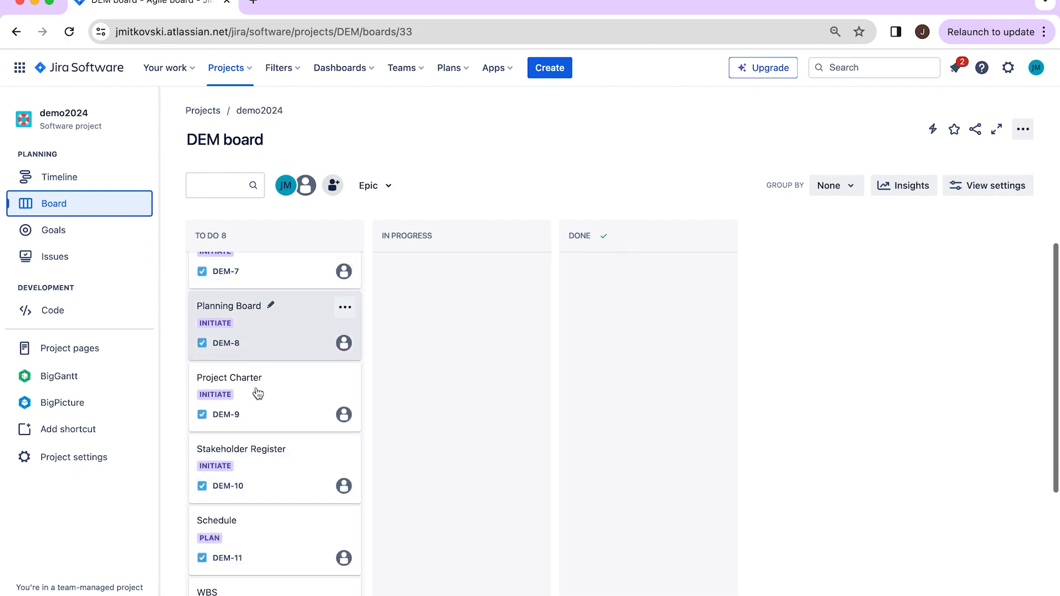
pyautogui.scroll(5, 258, 425)
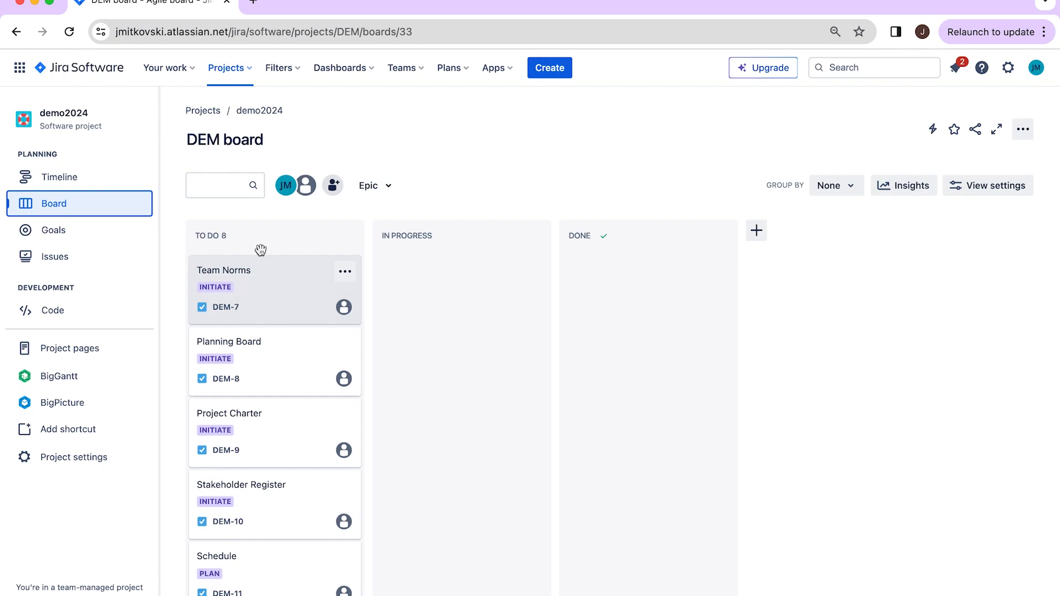
pyautogui.moveTo(273, 295); pyautogui.dragTo(589, 295)
pyautogui.moveTo(272, 366); pyautogui.dragTo(393, 347)
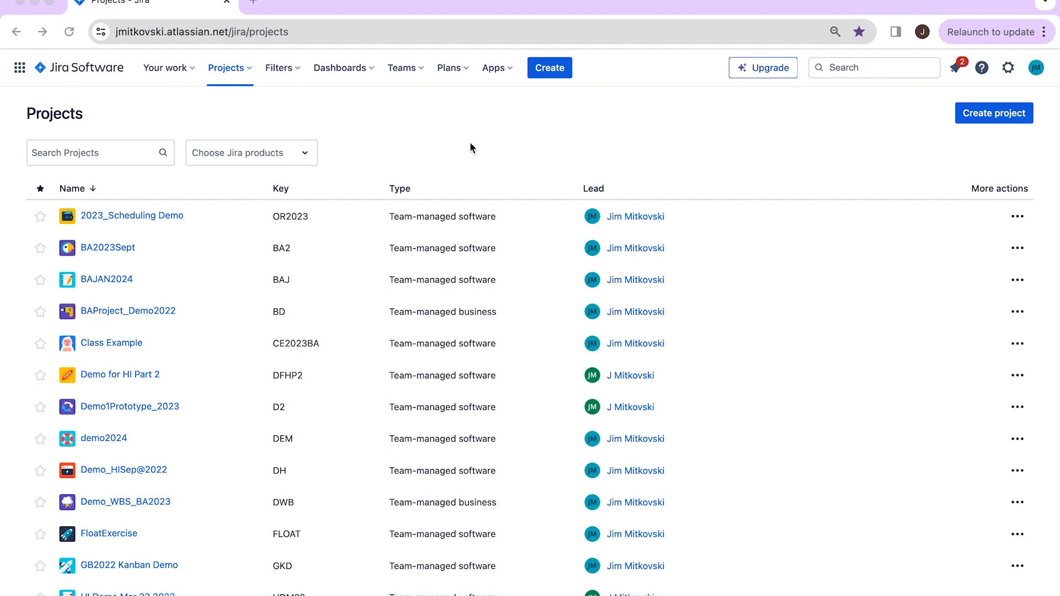
# Start creating a new project and open the Scrum template from the Software development templates.
pyautogui.click(988, 114)
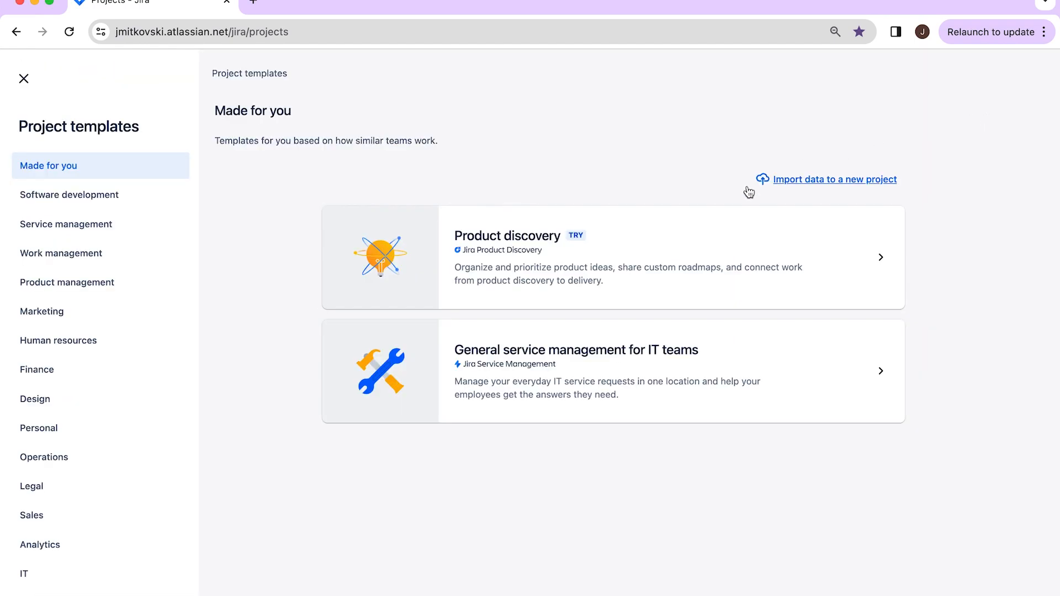
pyautogui.click(95, 202)
pyautogui.scroll(-3, 534, 248)
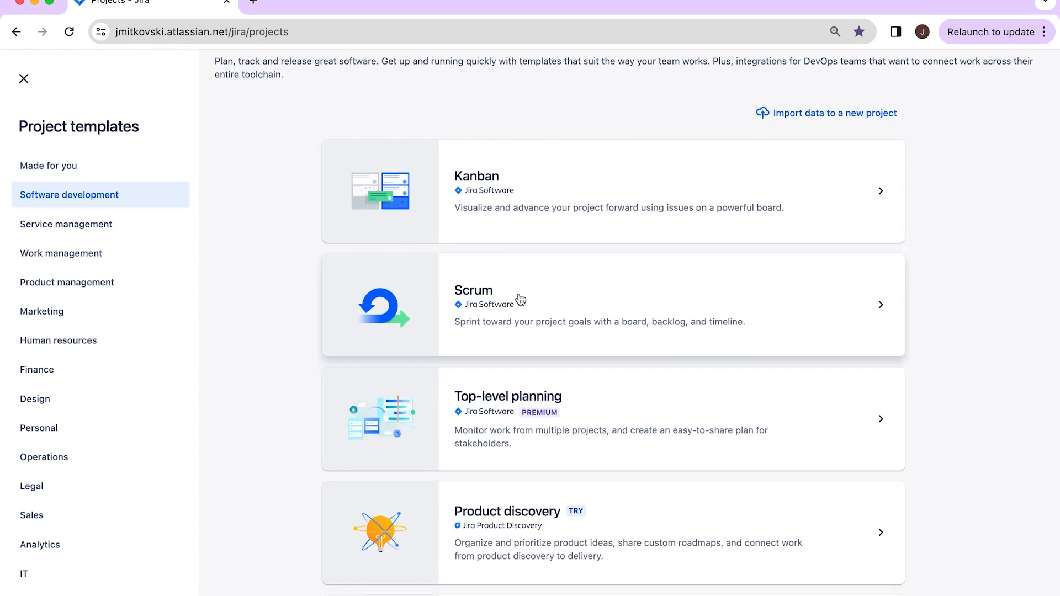
pyautogui.click(552, 293)
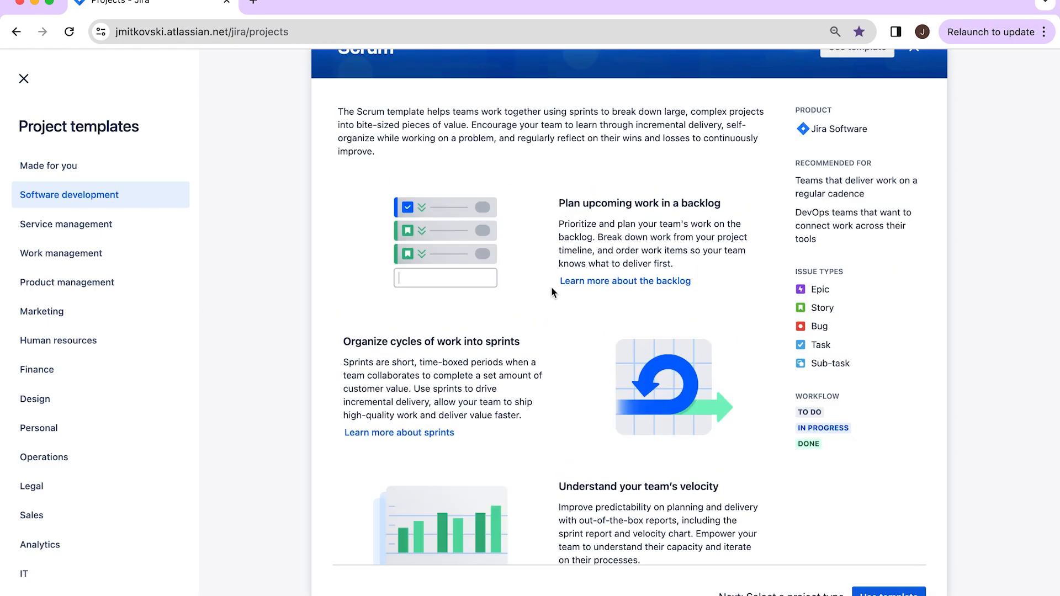
# Review the Scrum template's description, covering its backlog, sprints, velocity reports, issue types and workflow.
pyautogui.scroll(1, 712, 285)
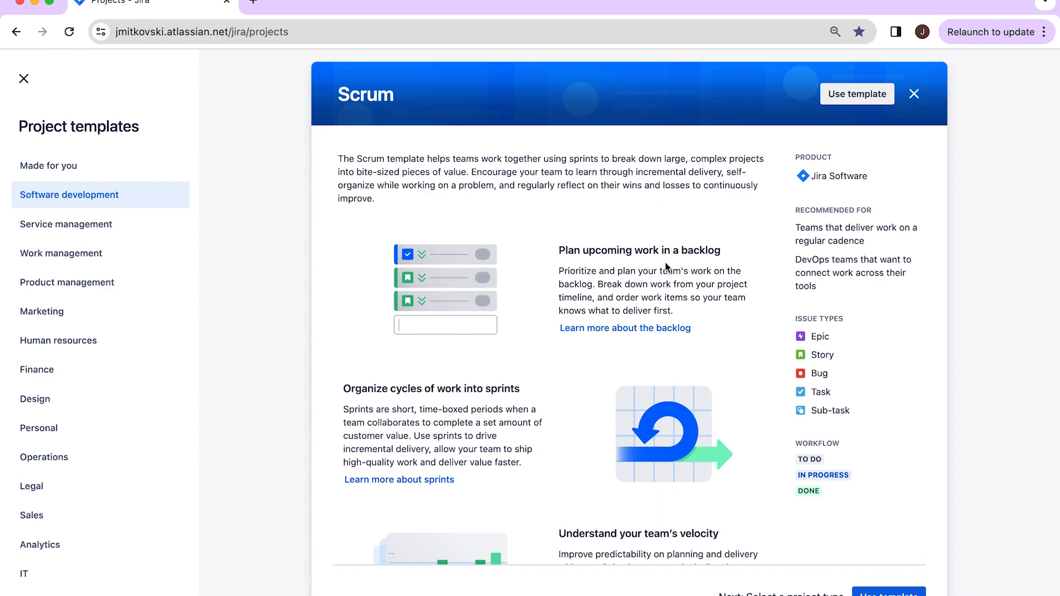
pyautogui.scroll(-1, 512, 389)
pyautogui.scroll(-3, 512, 389)
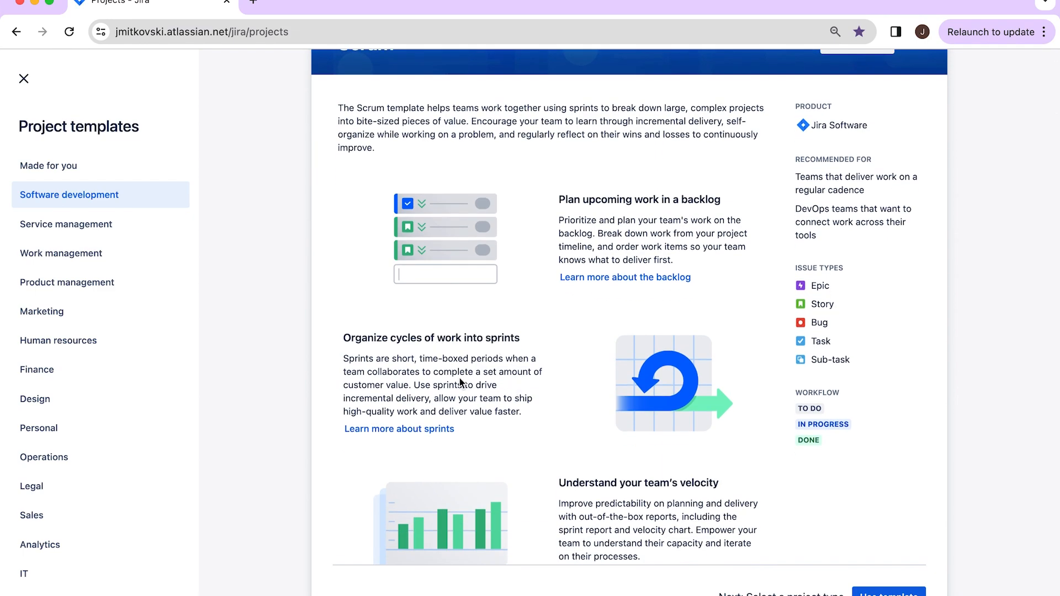
pyautogui.scroll(-3, 541, 343)
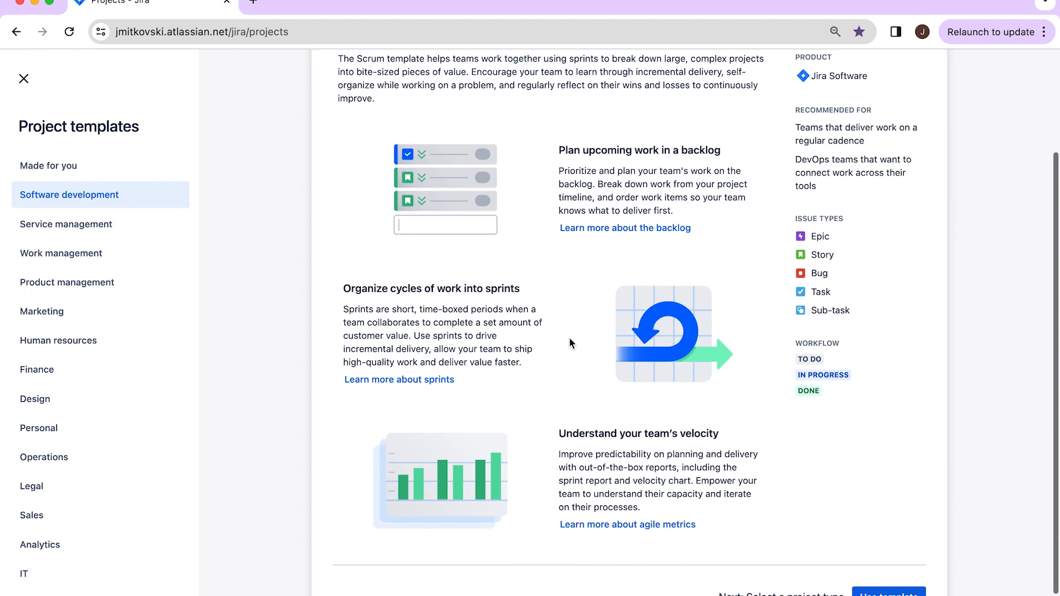
pyautogui.scroll(1, 576, 385)
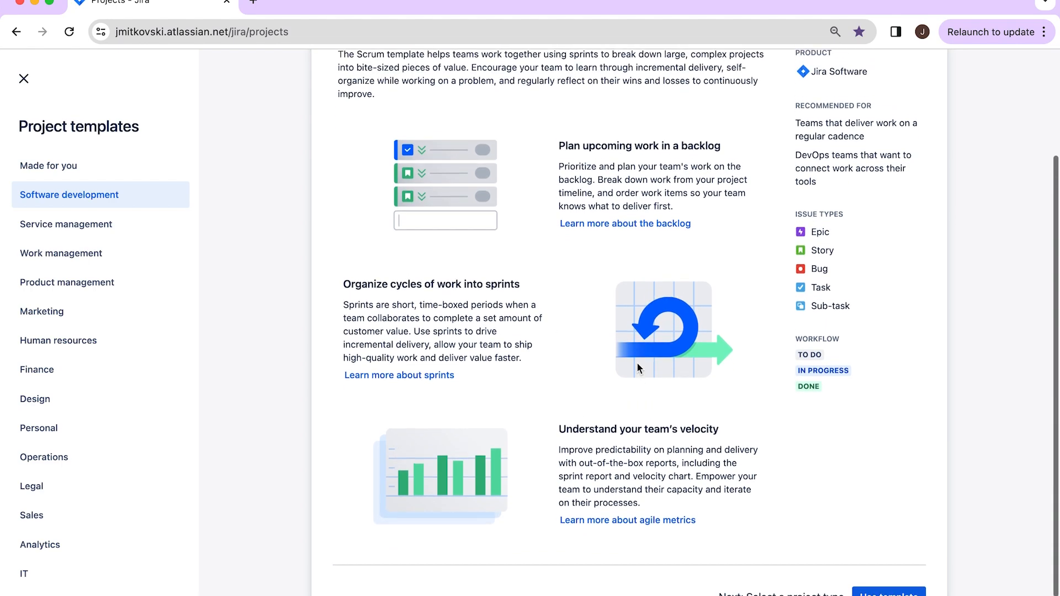
pyautogui.scroll(1, 571, 411)
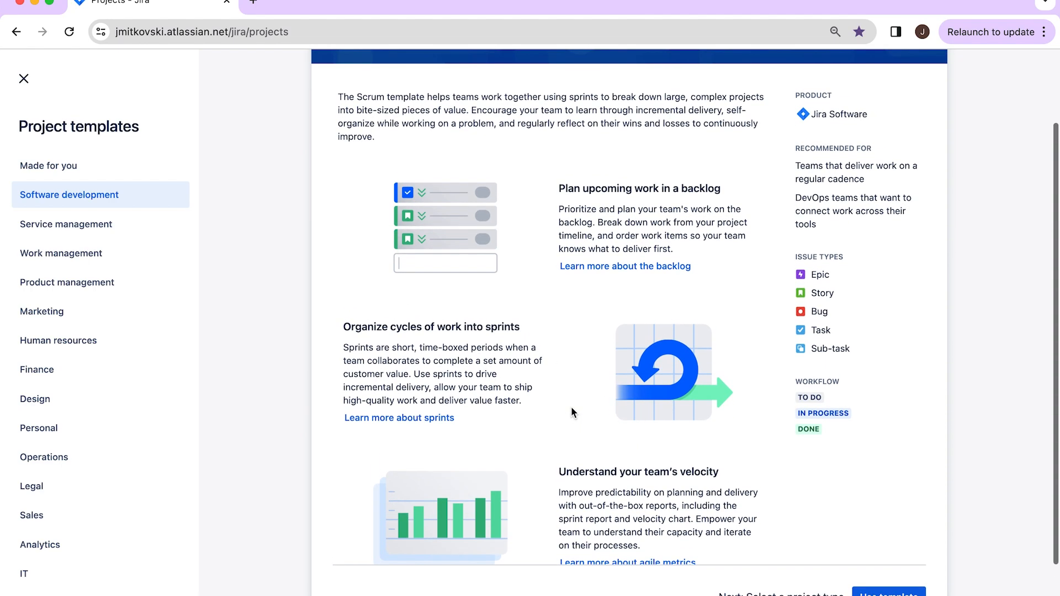
pyautogui.scroll(-1, 640, 469)
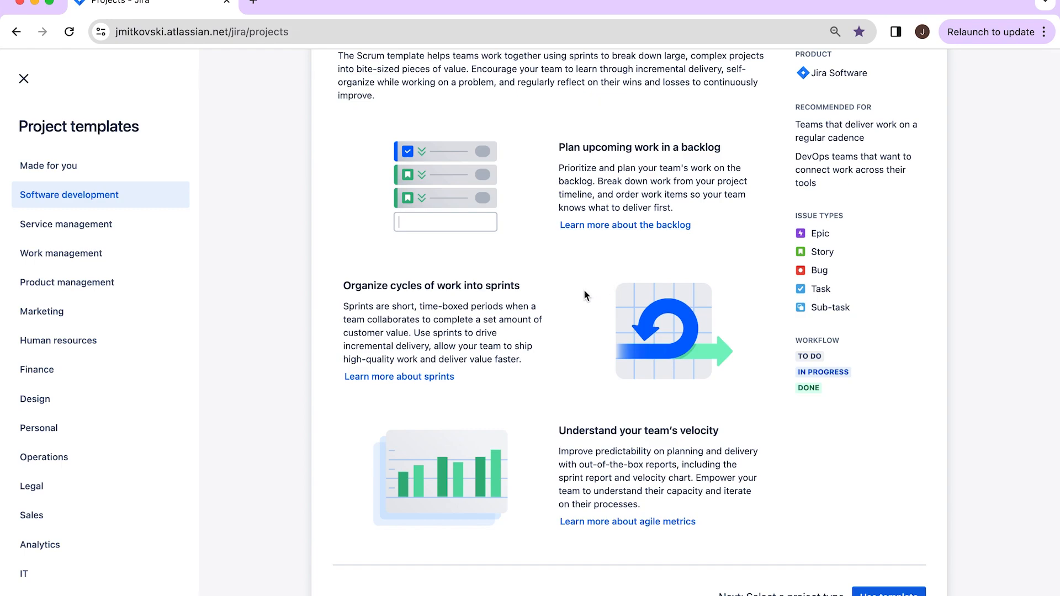
pyautogui.scroll(1, 584, 291)
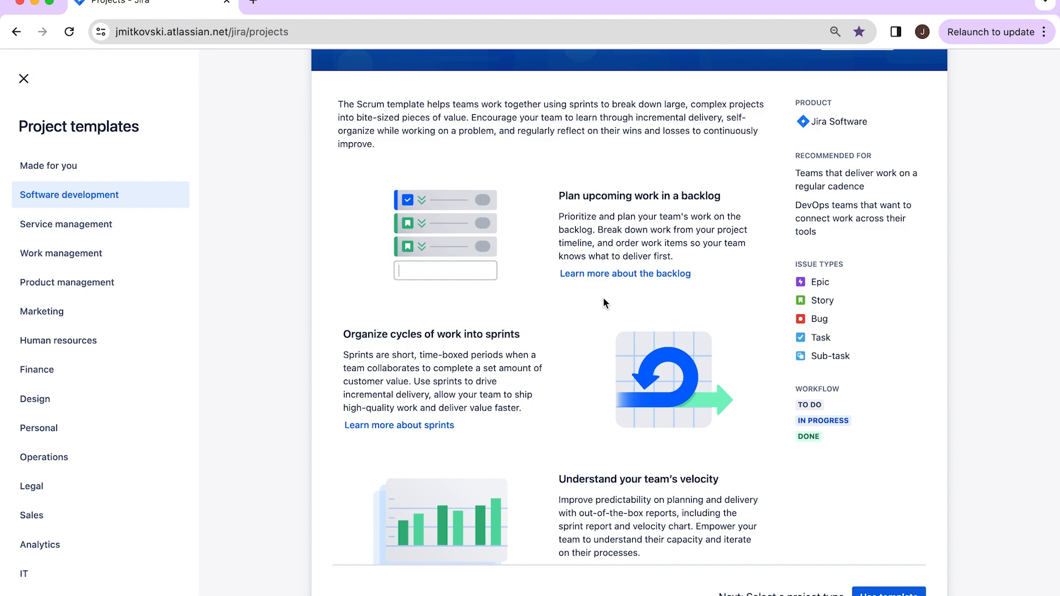
# Use the Scrum template and, after comparing the project types, choose a team-managed project.
pyautogui.click(877, 593)
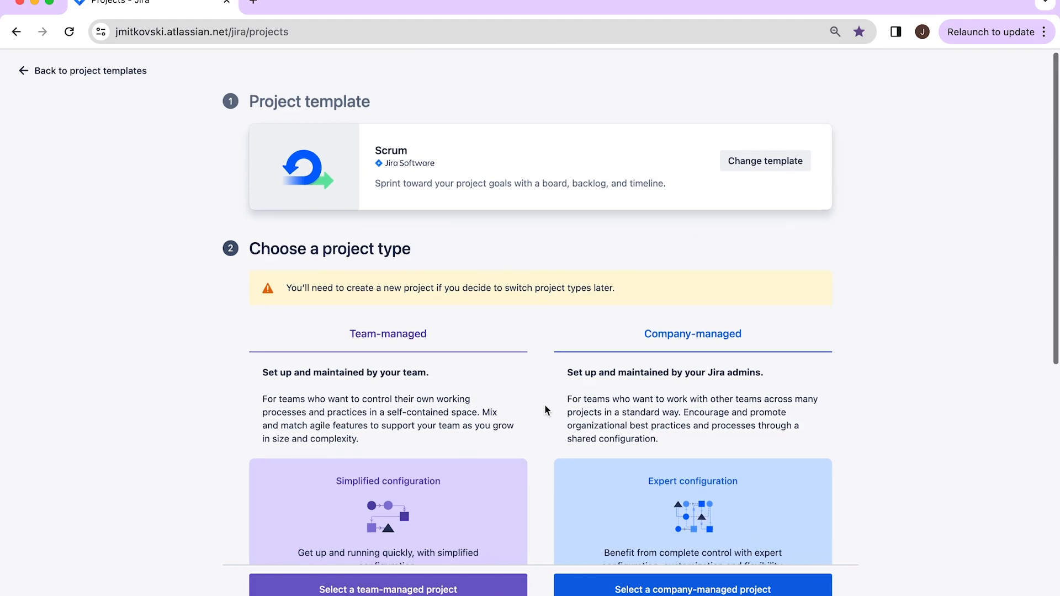
pyautogui.scroll(-2, 545, 409)
pyautogui.scroll(-6, 545, 410)
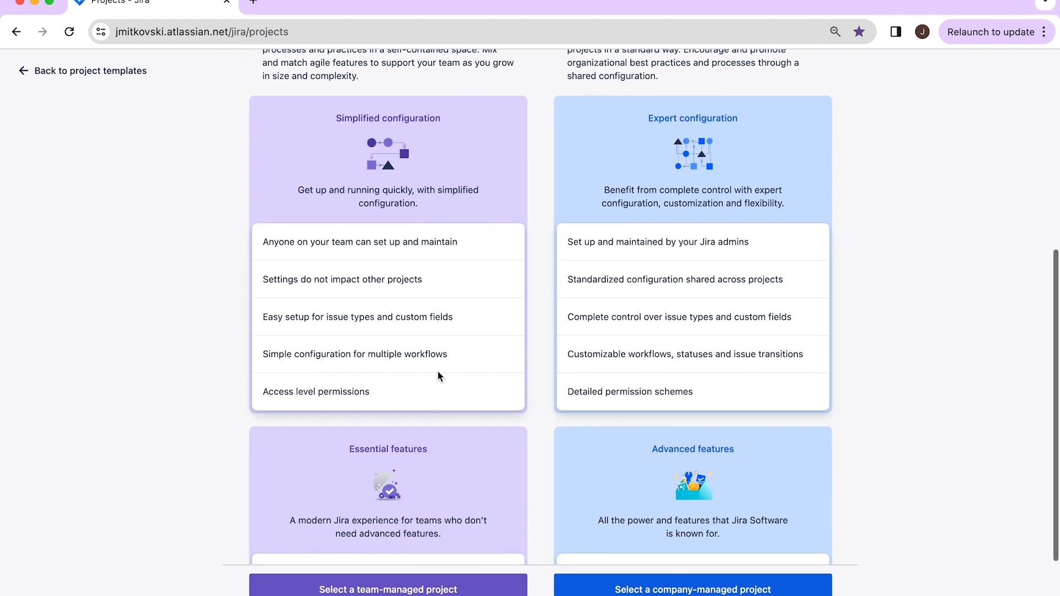
pyautogui.scroll(-1, 392, 567)
pyautogui.scroll(2, 392, 566)
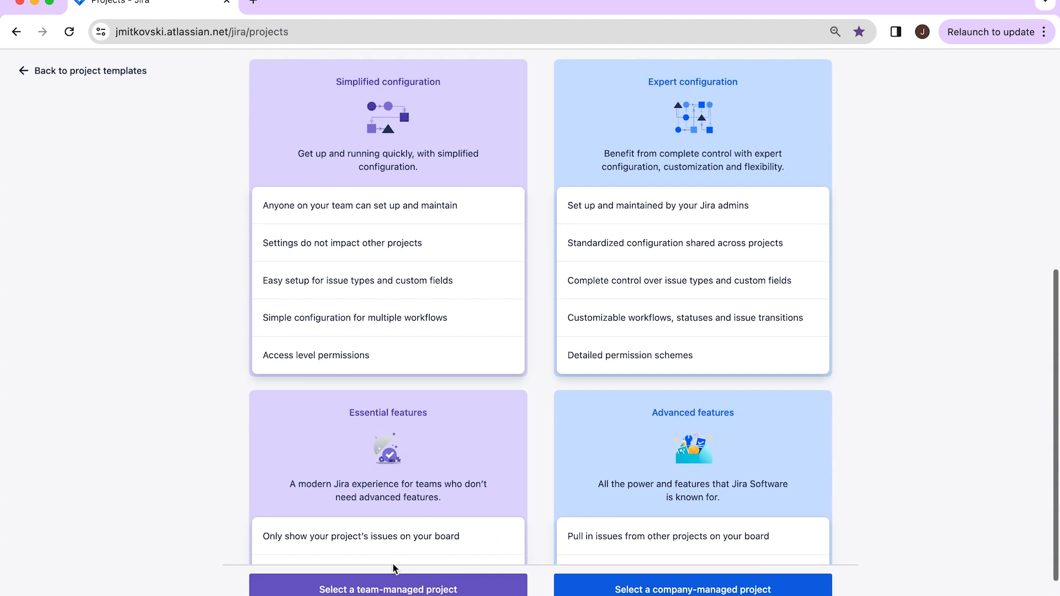
pyautogui.scroll(-1, 408, 450)
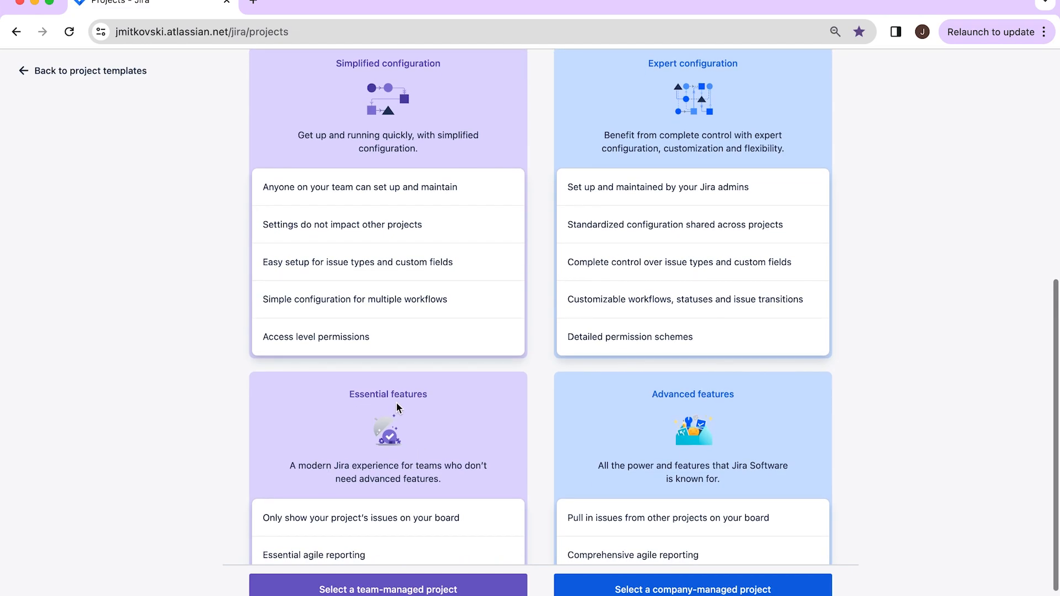
pyautogui.scroll(3, 397, 410)
pyautogui.scroll(1, 398, 409)
pyautogui.scroll(-2, 426, 421)
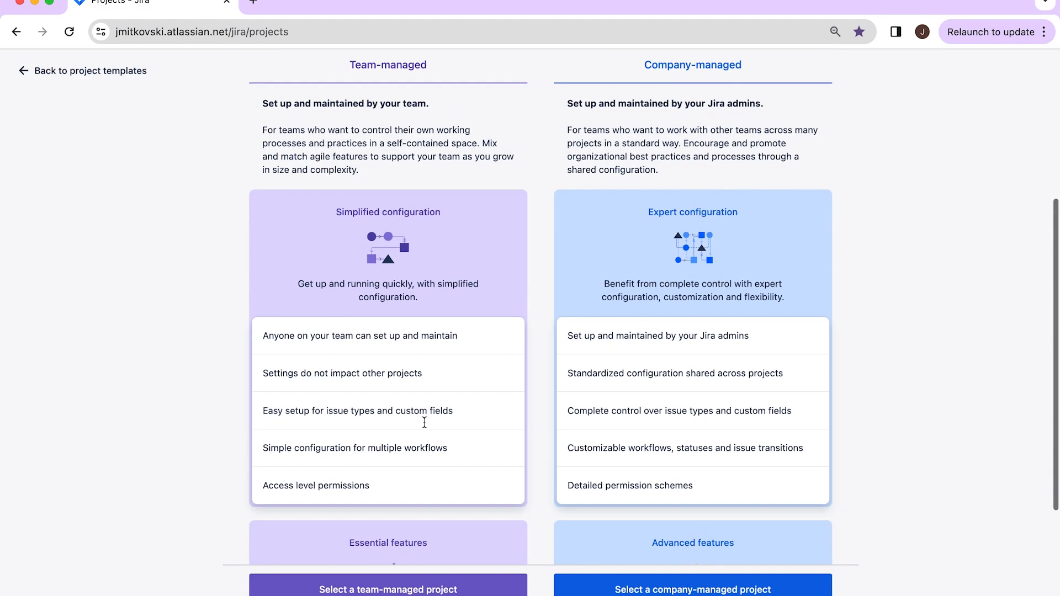
pyautogui.click(478, 588)
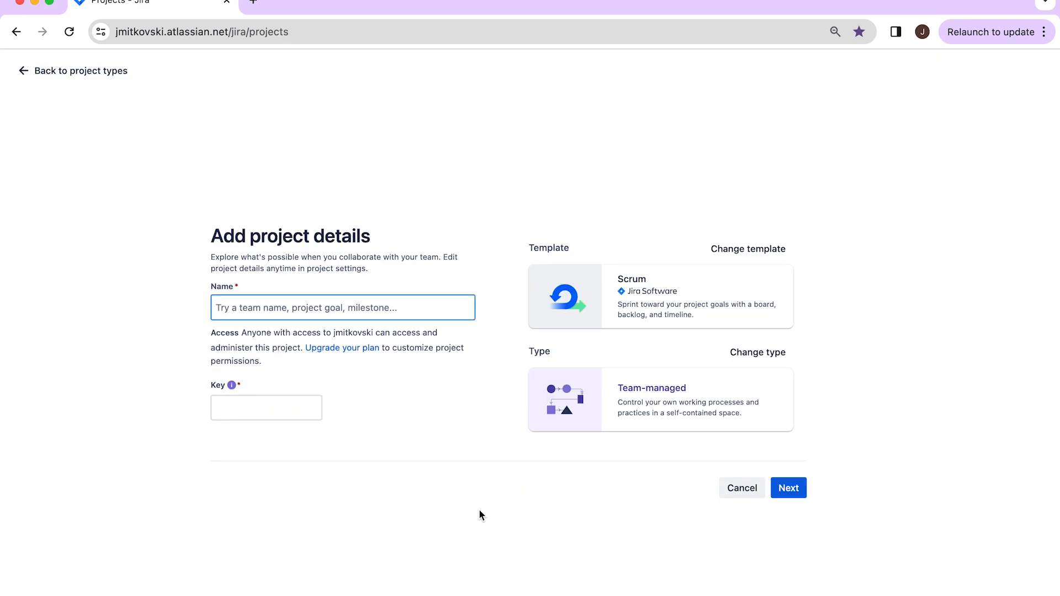
# Name the new Scrum project Demo_Scrum_2024.
pyautogui.click(322, 312)
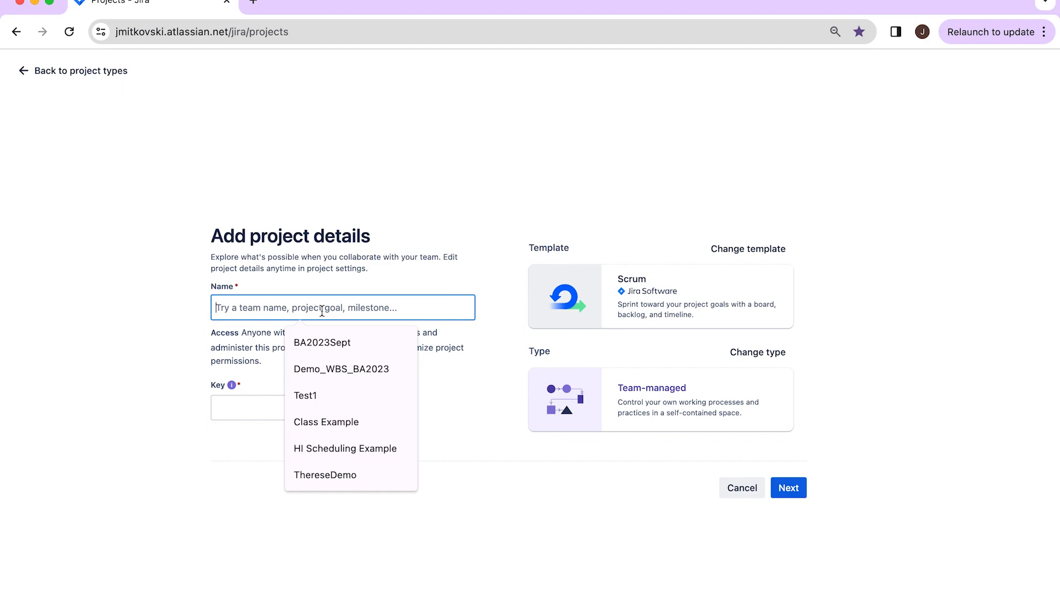
pyautogui.write('Dem')
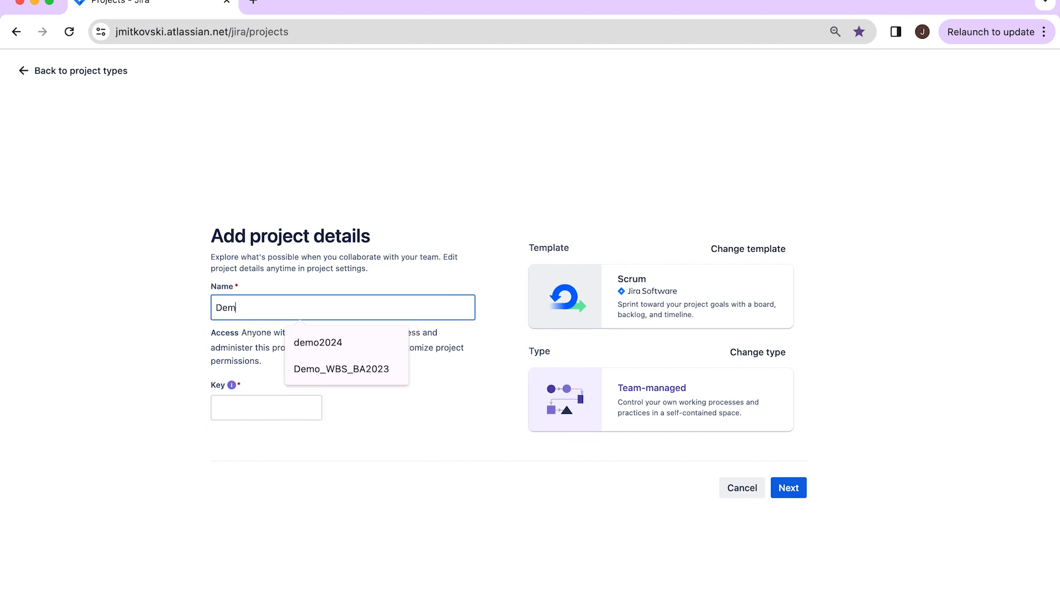
pyautogui.write('o_Scr')
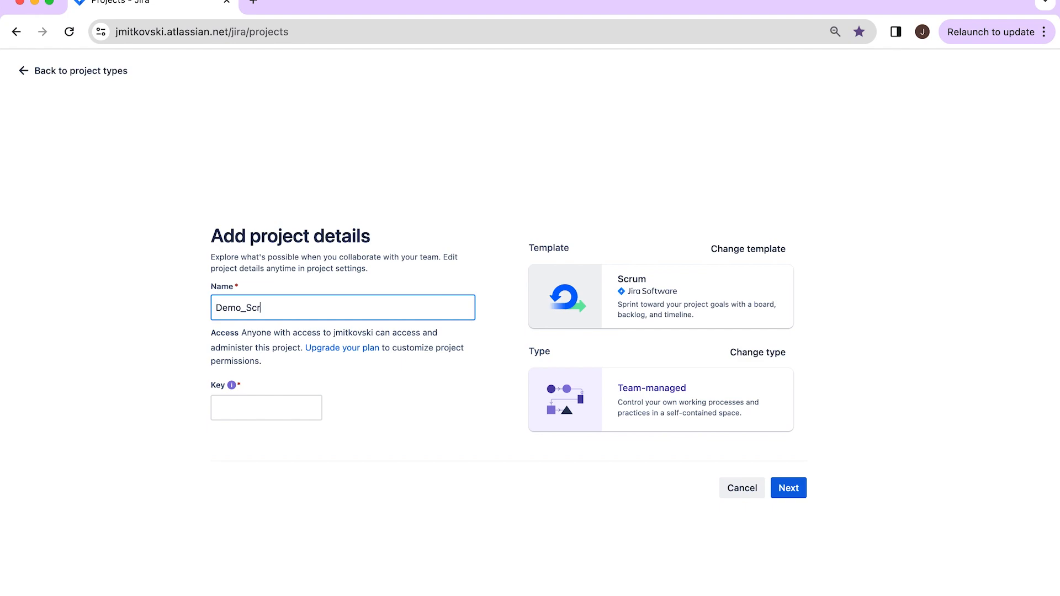
pyautogui.write('um_2024')
pyautogui.click(370, 413)
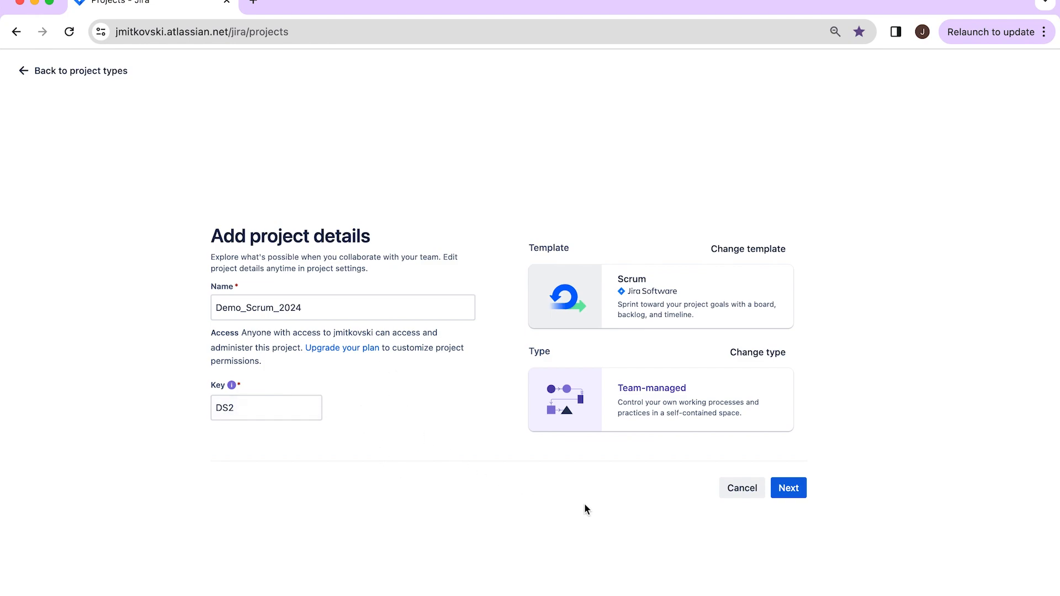
# Finish creating the Demo_Scrum_2024 project and open its backlog.
pyautogui.click(795, 493)
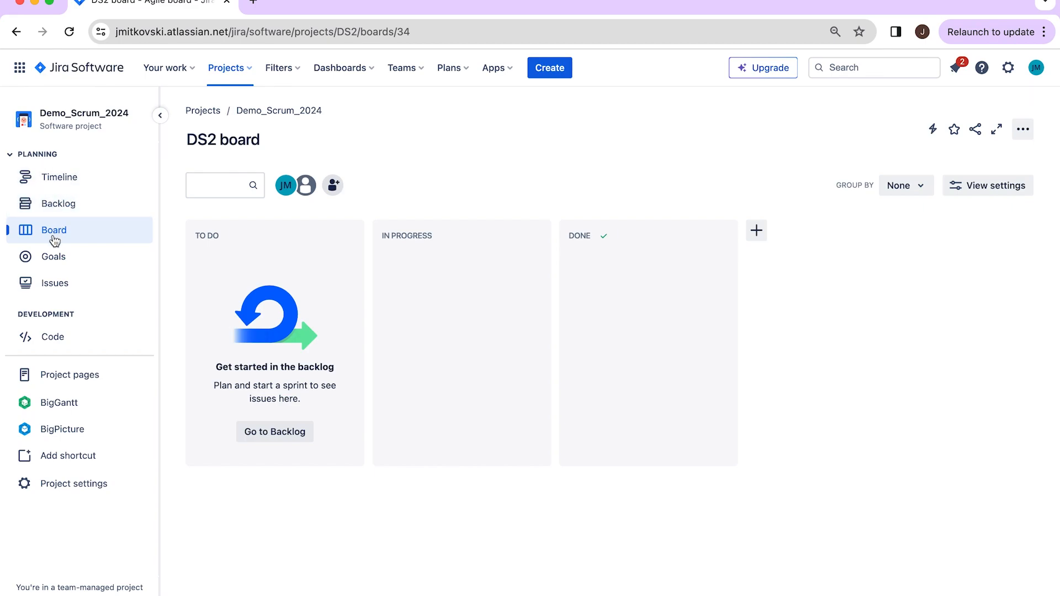
pyautogui.click(59, 205)
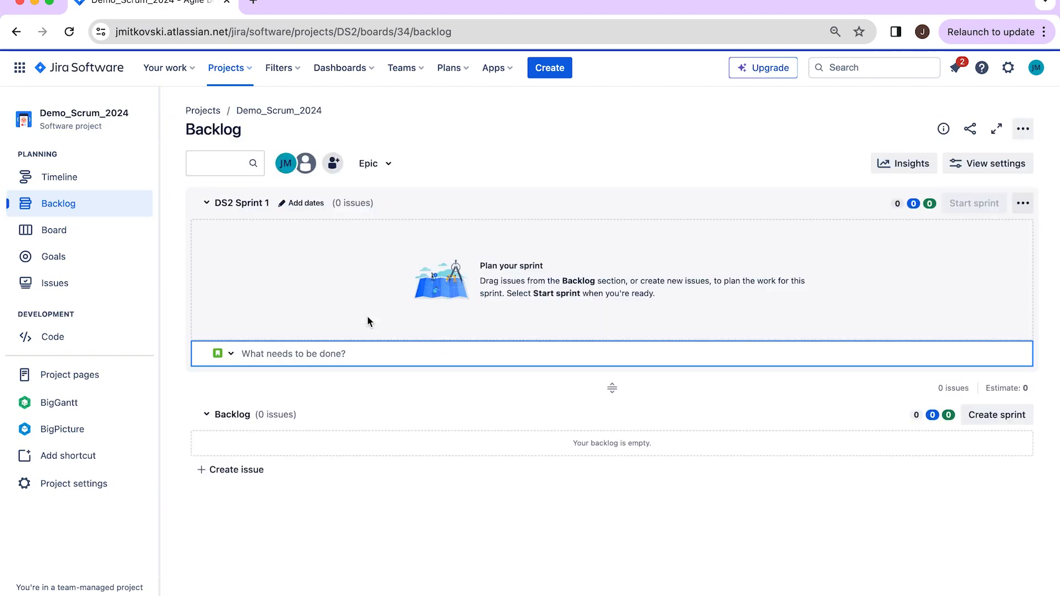
# Set the new issue type to Task and add the task Develop Project Charter to the backlog.
pyautogui.click(232, 356)
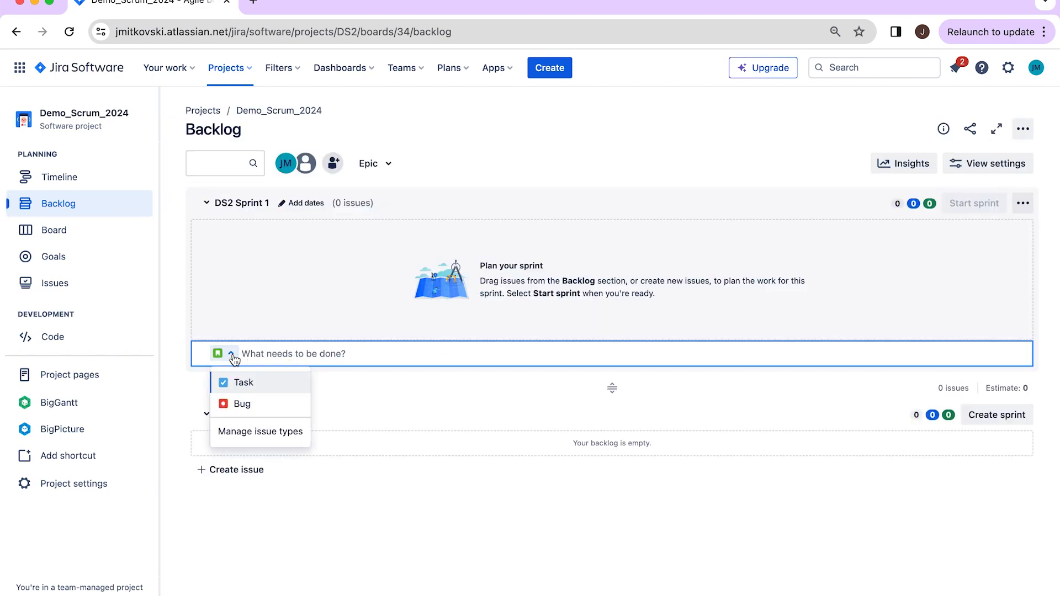
pyautogui.click(244, 384)
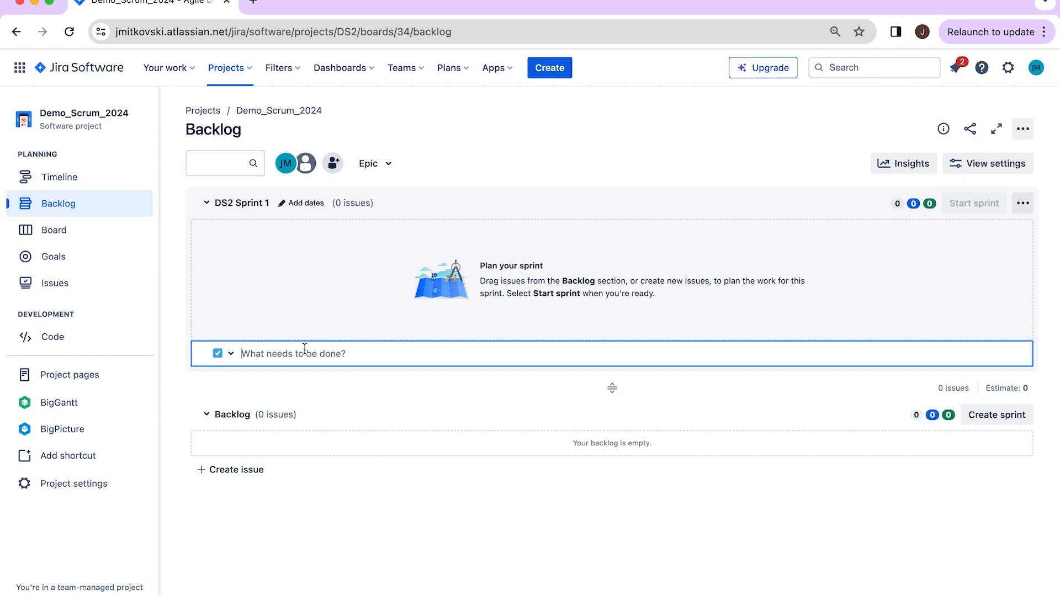
pyautogui.click(263, 443)
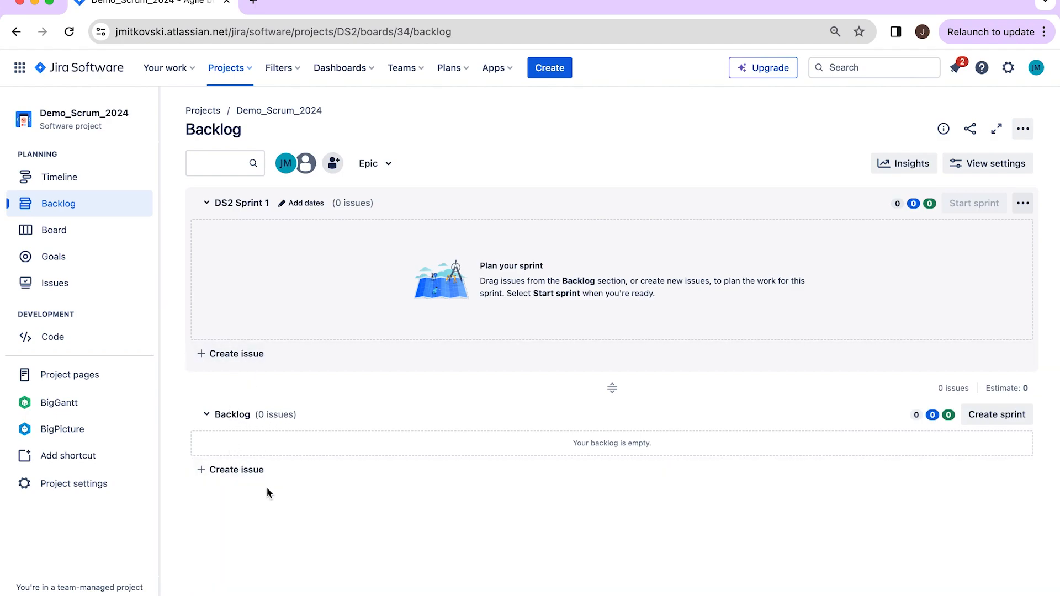
pyautogui.click(251, 474)
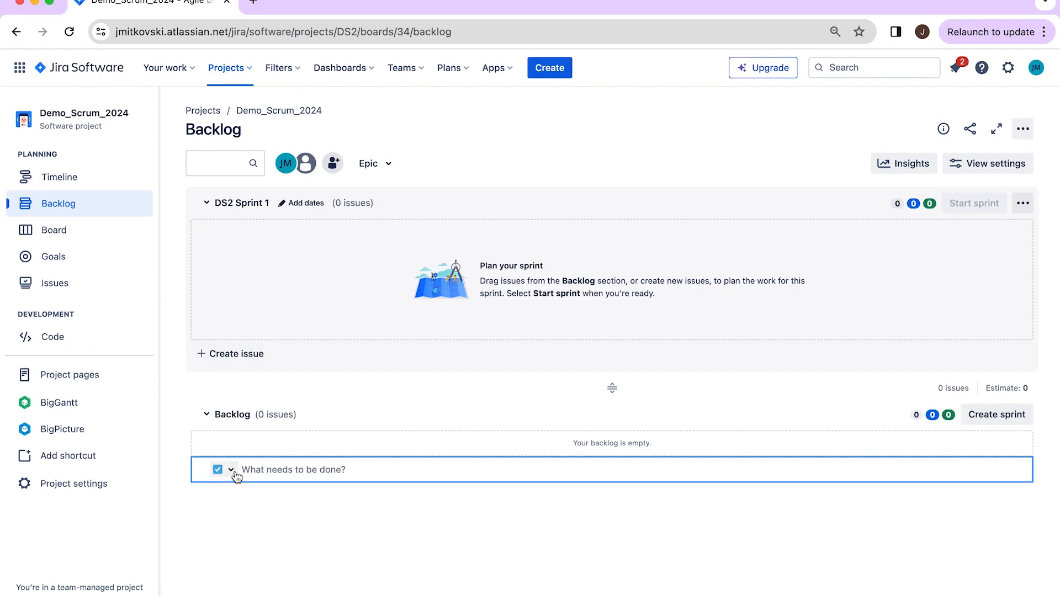
pyautogui.click(231, 470)
pyautogui.click(236, 473)
pyautogui.write('Developp')
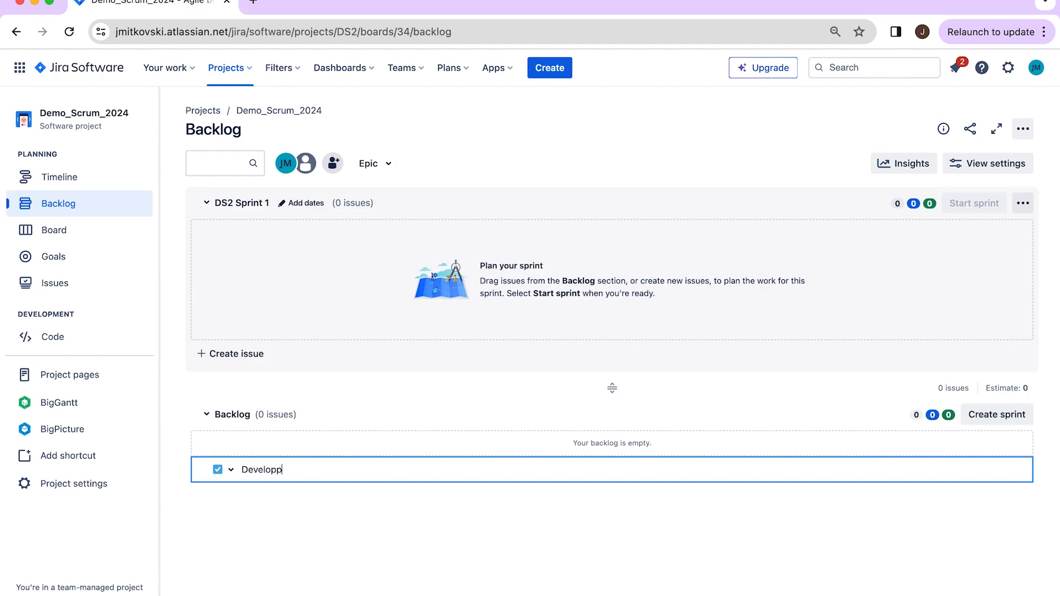
pyautogui.write('roject Charter')
pyautogui.press('Return')
# Add a second backlog task named Define Scope of Work.
pyautogui.write('define')
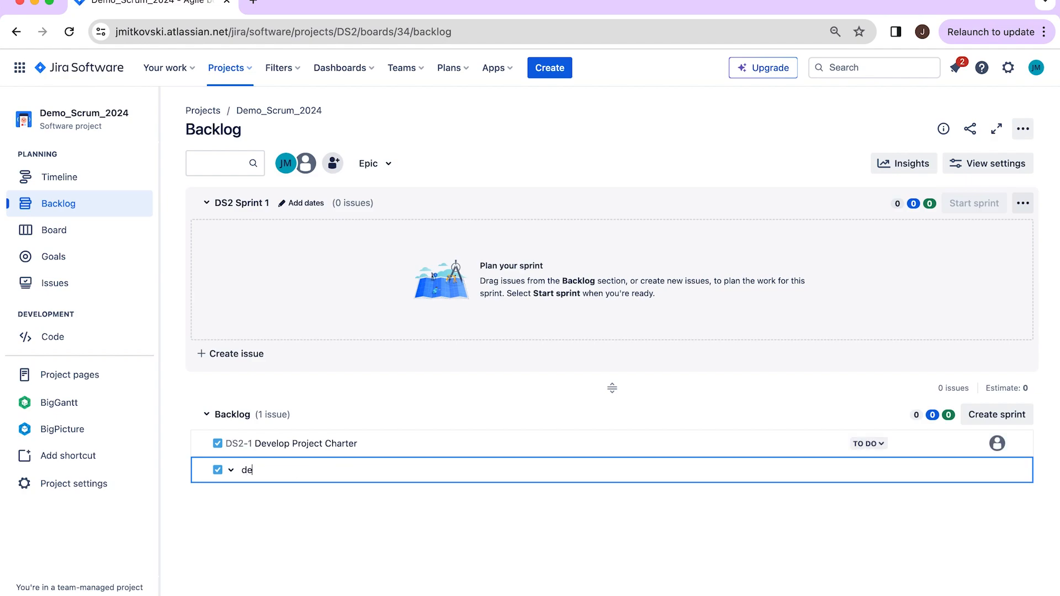
pyautogui.press('BackSpace')
pyautogui.press('BackSpace')
pyautogui.press('BackSpace')
pyautogui.press('BackSpace')
pyautogui.press('BackSpace')
pyautogui.press('BackSpace')
pyautogui.press('BackSpace')
pyautogui.write('define')
pyautogui.press('BackSpace')
pyautogui.press('BackSpace')
pyautogui.press('BackSpace')
pyautogui.press('BackSpace')
pyautogui.press('BackSpace')
pyautogui.press('BackSpace')
pyautogui.write('Defimea')
pyautogui.press('BackSpace')
pyautogui.press('BackSpace')
pyautogui.write('e Scope of Work')
pyautogui.press('Return')
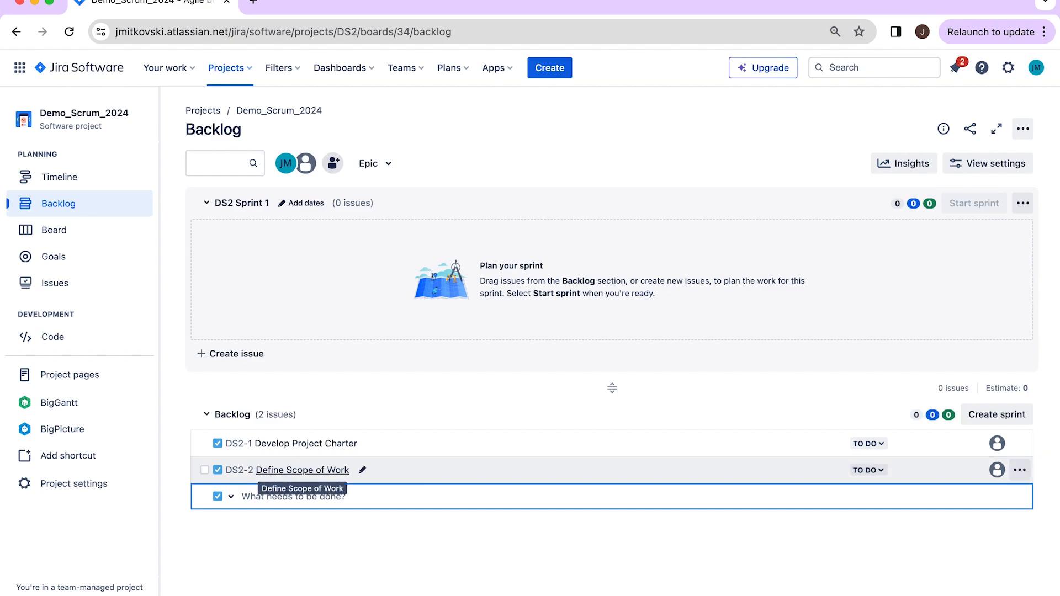
# Add the tasks Identify Risks and Create Story Board for Video to the backlog.
pyautogui.write('Identify Risks')
pyautogui.press('Return')
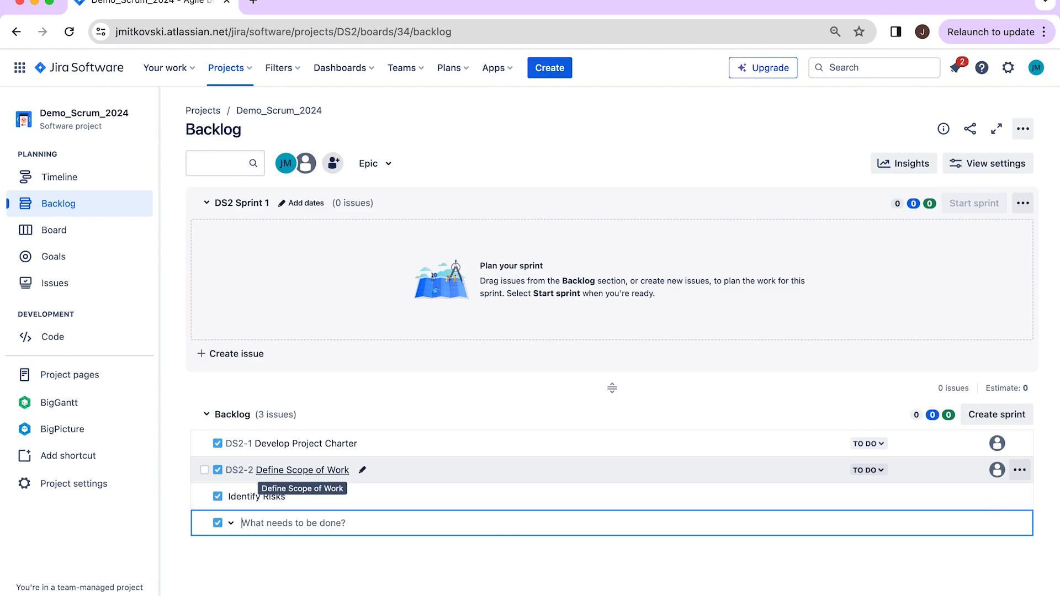
pyautogui.write('Create ')
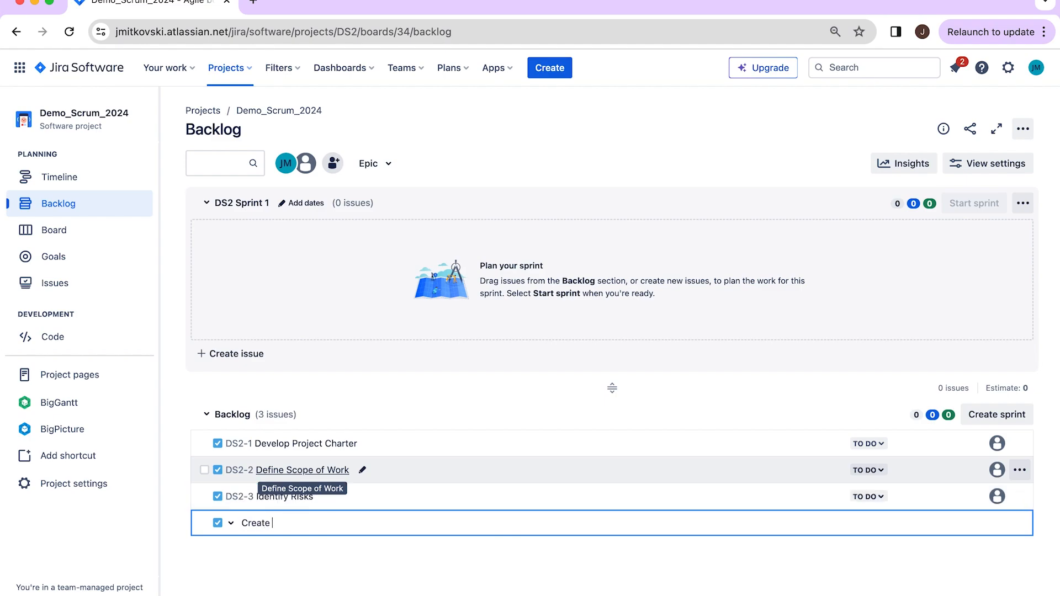
pyautogui.write('Story Board for Video')
pyautogui.press('Return')
# Add the tasks Draft Script and Shoot Video to the backlog.
pyautogui.write('Dra')
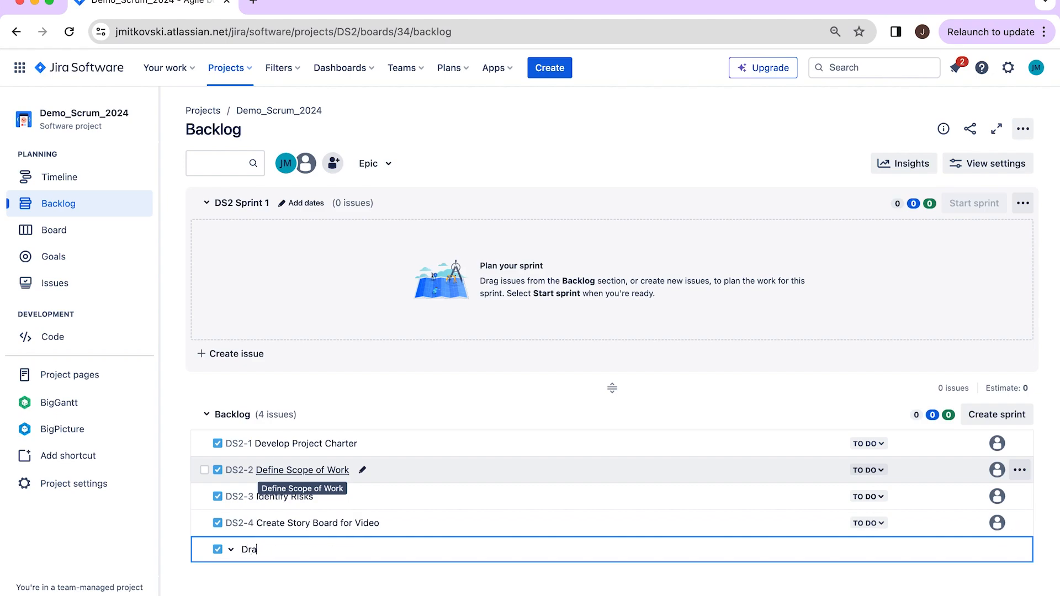
pyautogui.write('ft Script')
pyautogui.press('Return')
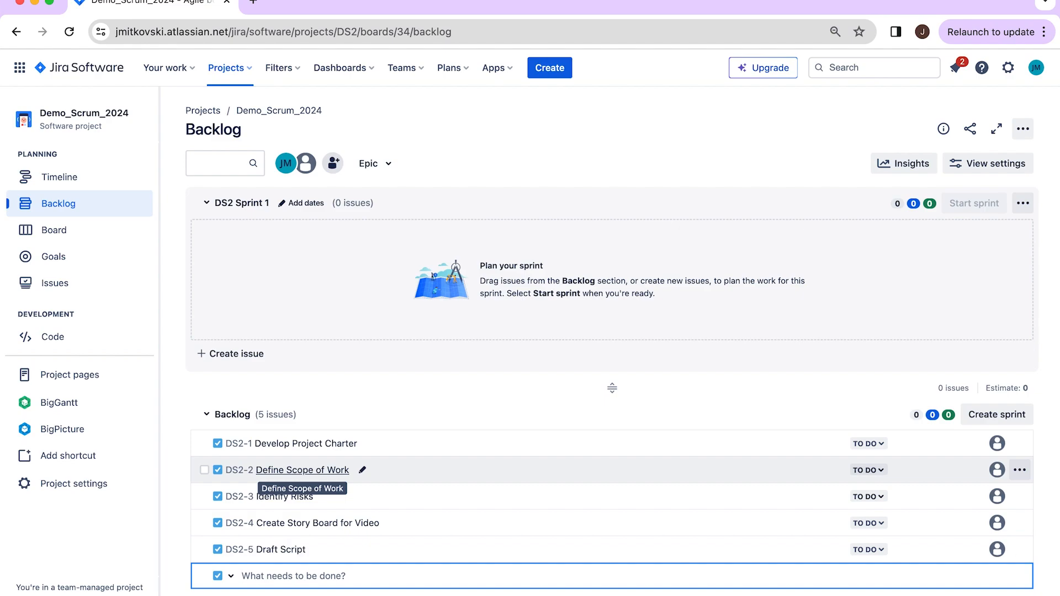
pyautogui.write('Shoot Video')
pyautogui.press('Return')
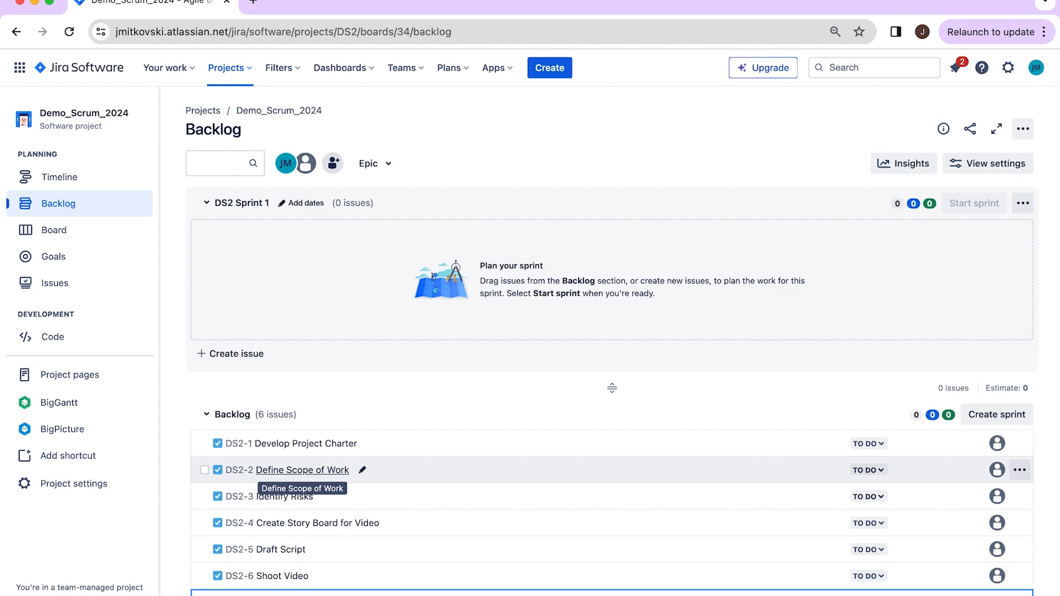
# Add the tasks Edit Video and Submit Peer Review to the backlog, and end issue entry.
pyautogui.press('Return')
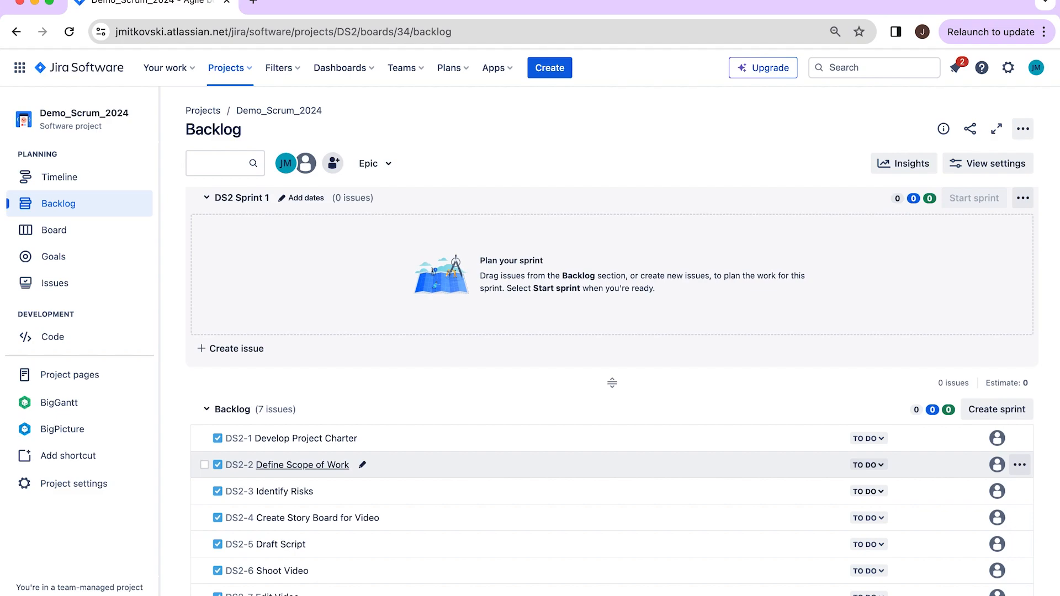
pyautogui.write('Submit Peer')
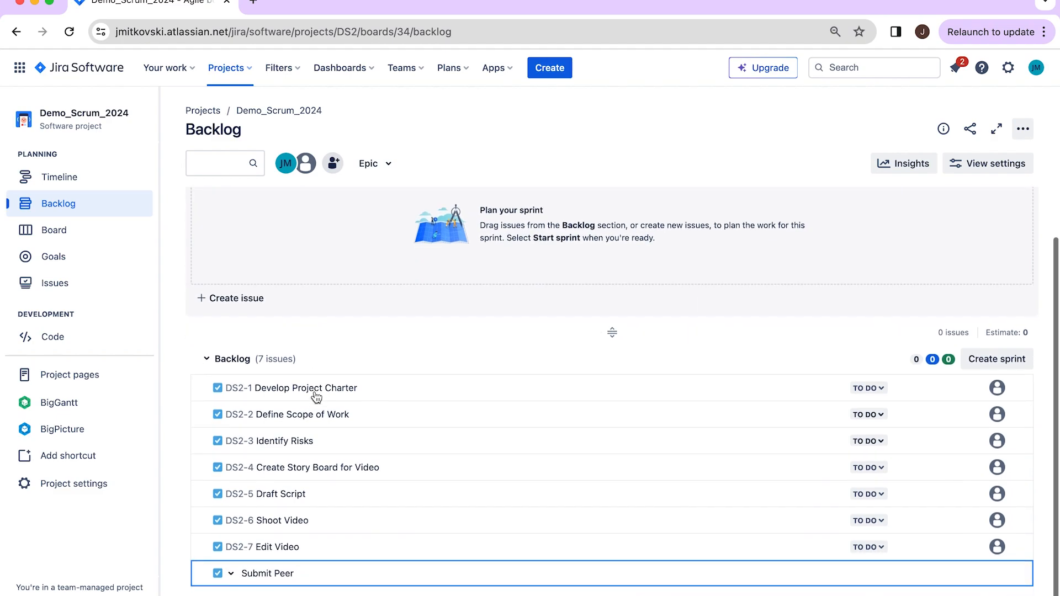
pyautogui.write(' Review')
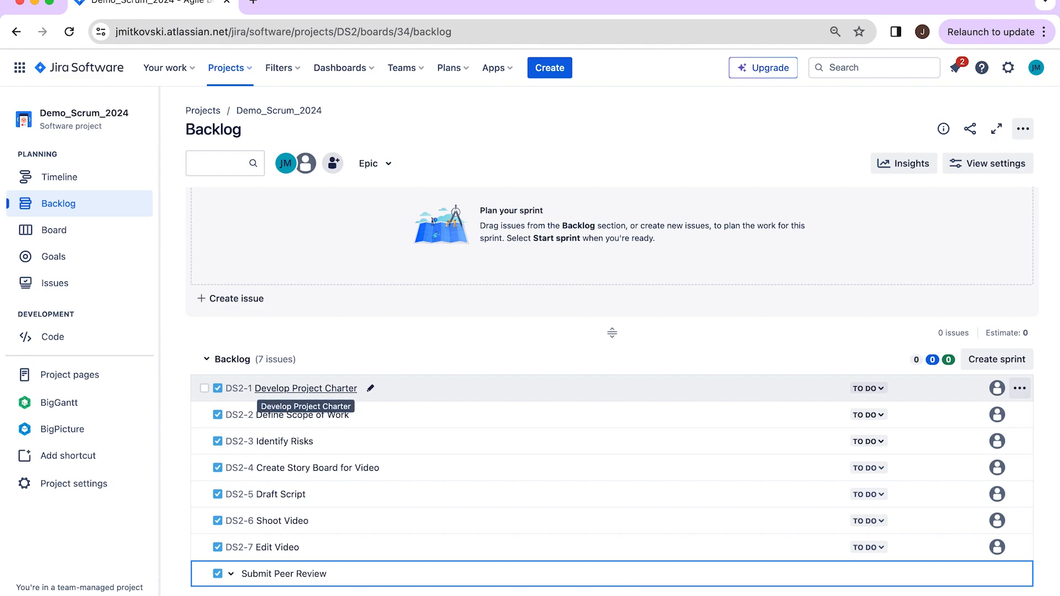
pyautogui.press('Return')
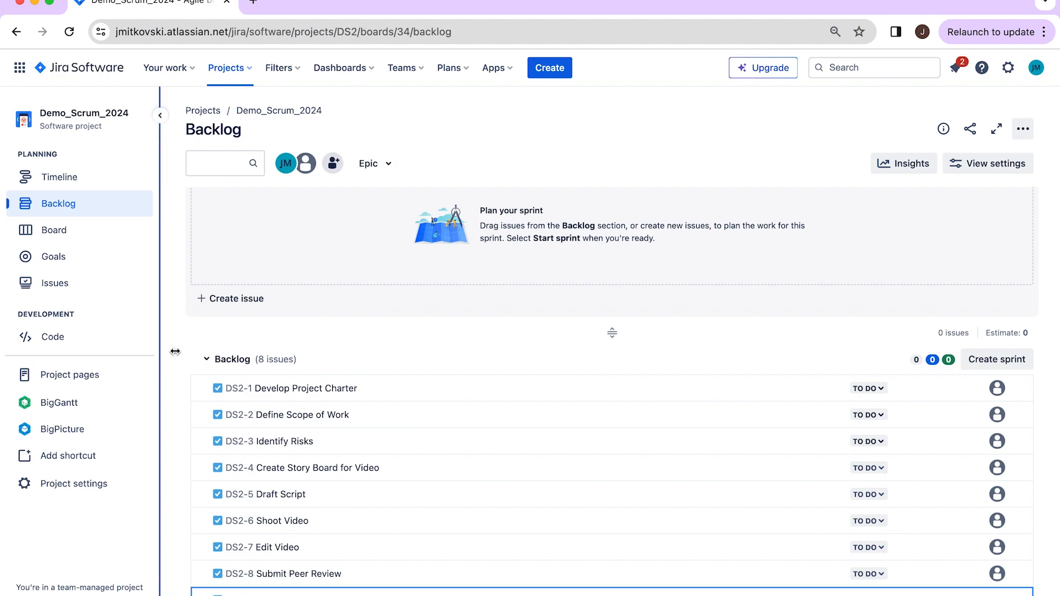
pyautogui.press('Escape')
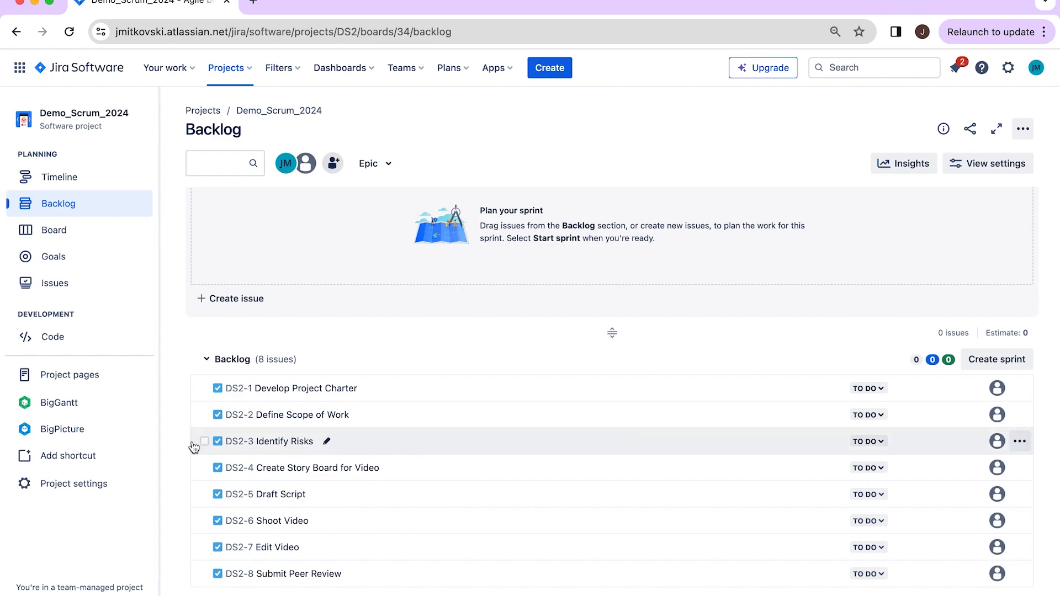
# Reorder the backlog, moving Submit Peer Review directly below Develop Project Charter and Identify Risks directly above Edit Video.
pyautogui.moveTo(381, 581); pyautogui.dragTo(383, 405)
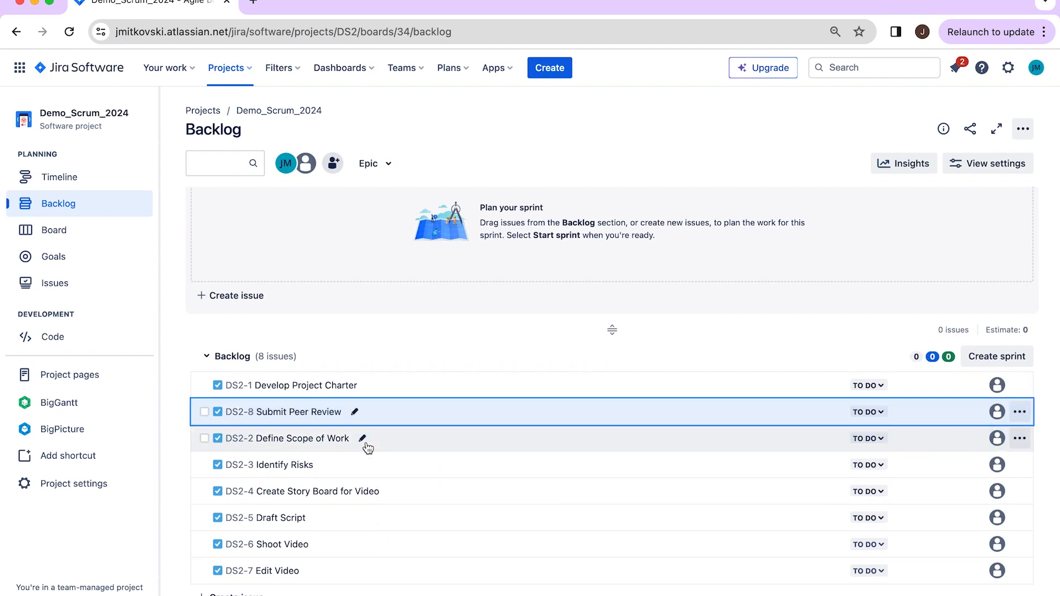
pyautogui.moveTo(402, 467); pyautogui.dragTo(392, 537)
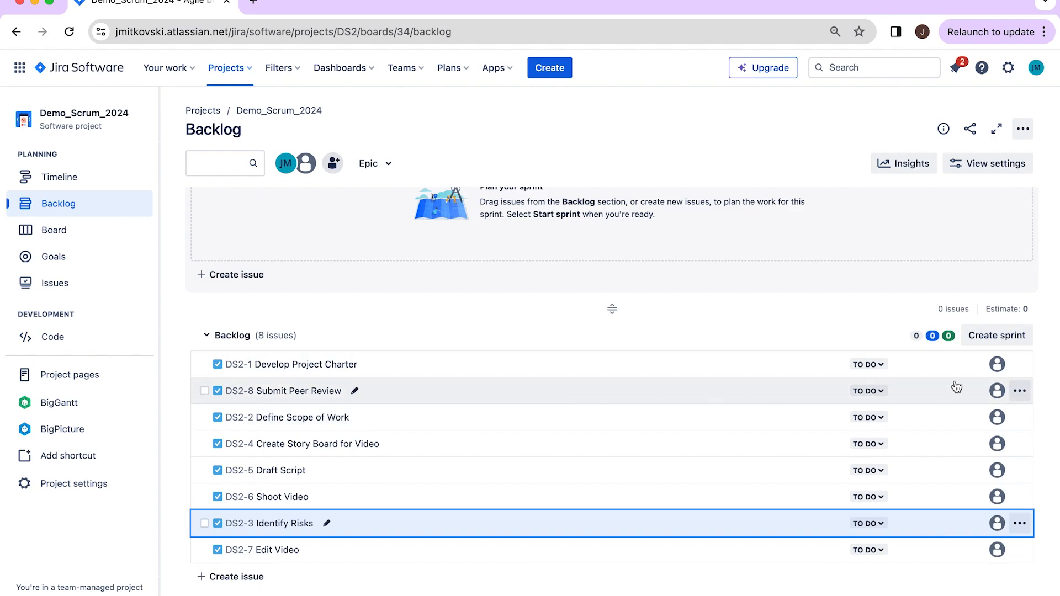
# Assign the Develop Project Charter task to yourself.
pyautogui.click(1020, 366)
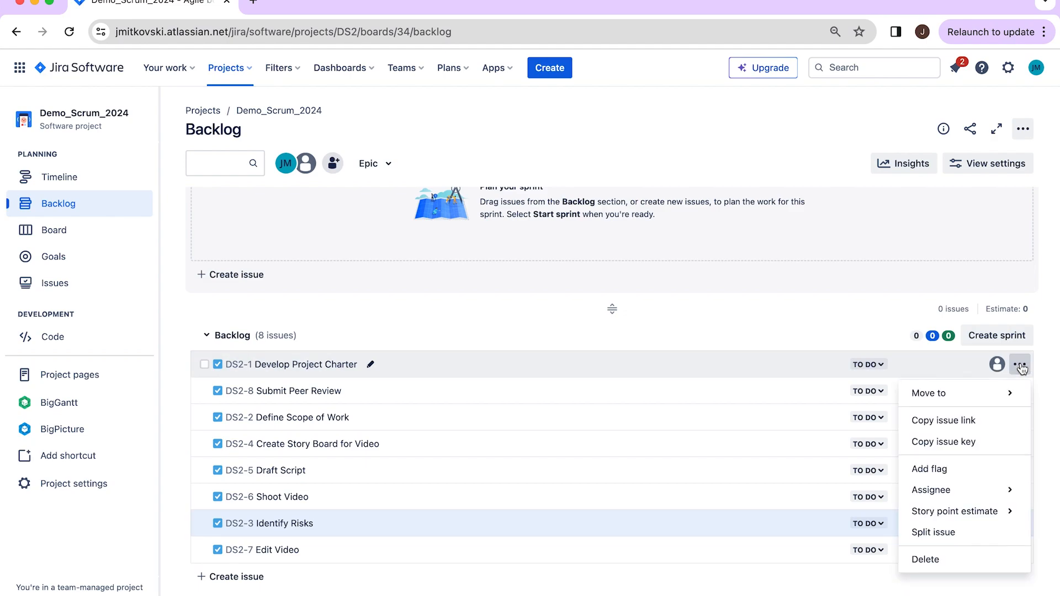
pyautogui.click(1020, 366)
pyautogui.click(996, 365)
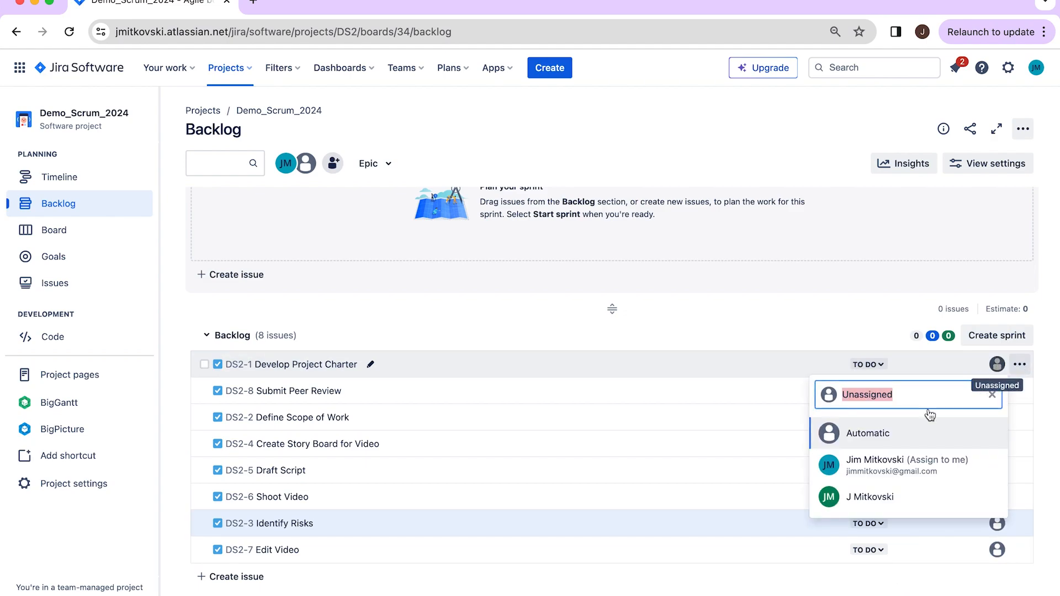
pyautogui.click(885, 467)
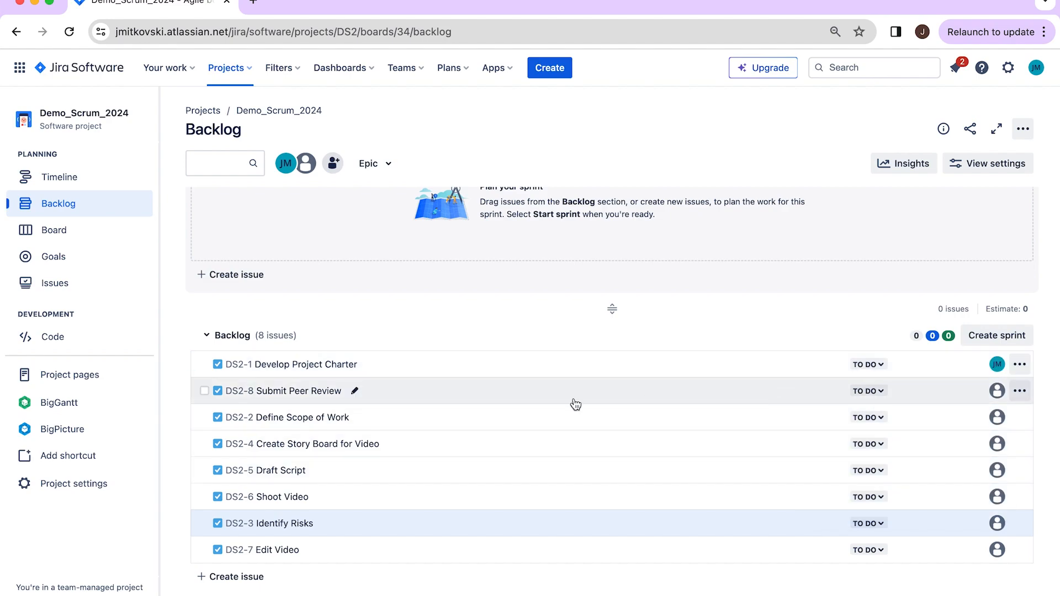
# Look at the project's timeline, return to the backlog and review the task list beneath the empty sprint.
pyautogui.scroll(2, 408, 582)
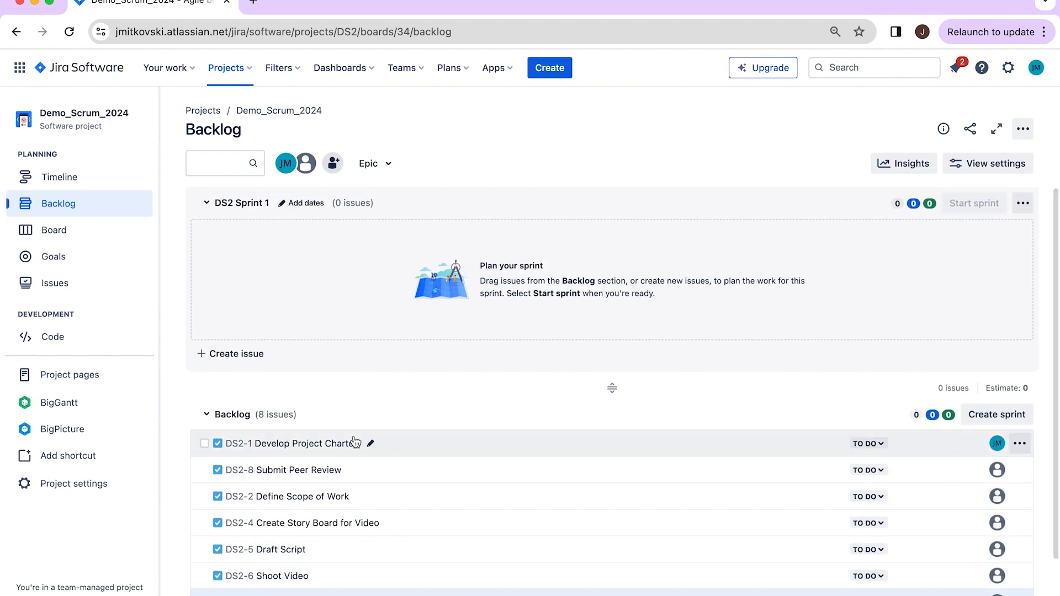
pyautogui.click(62, 177)
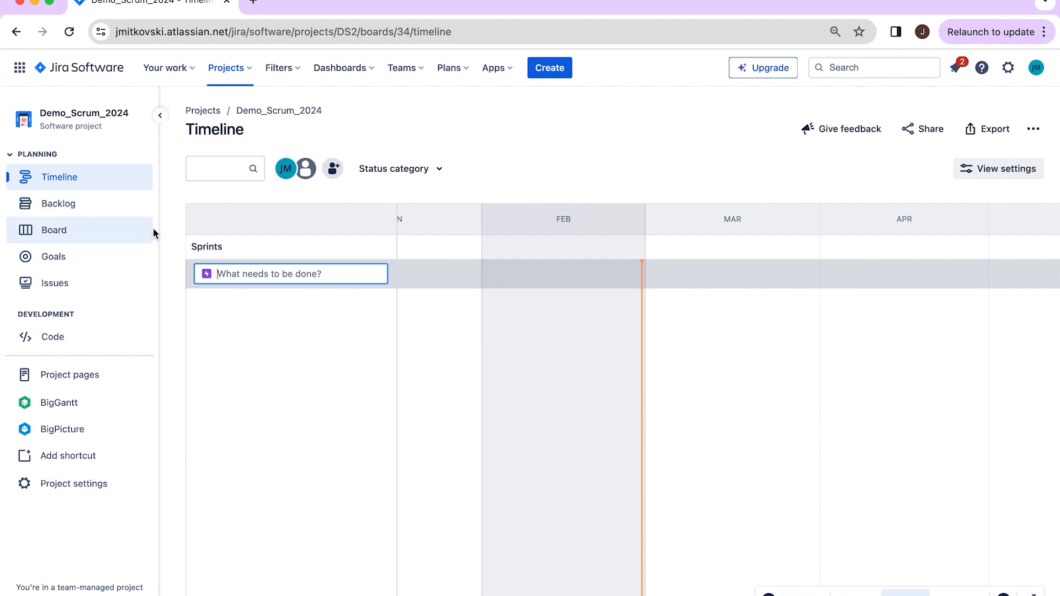
pyautogui.click(66, 209)
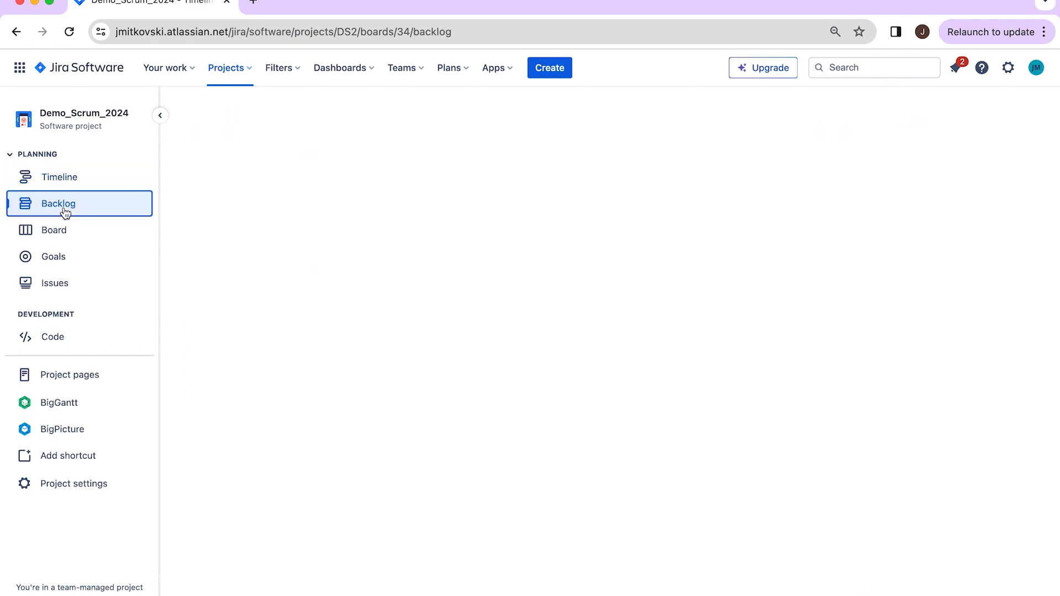
pyautogui.scroll(-2, 367, 356)
pyautogui.scroll(2, 369, 357)
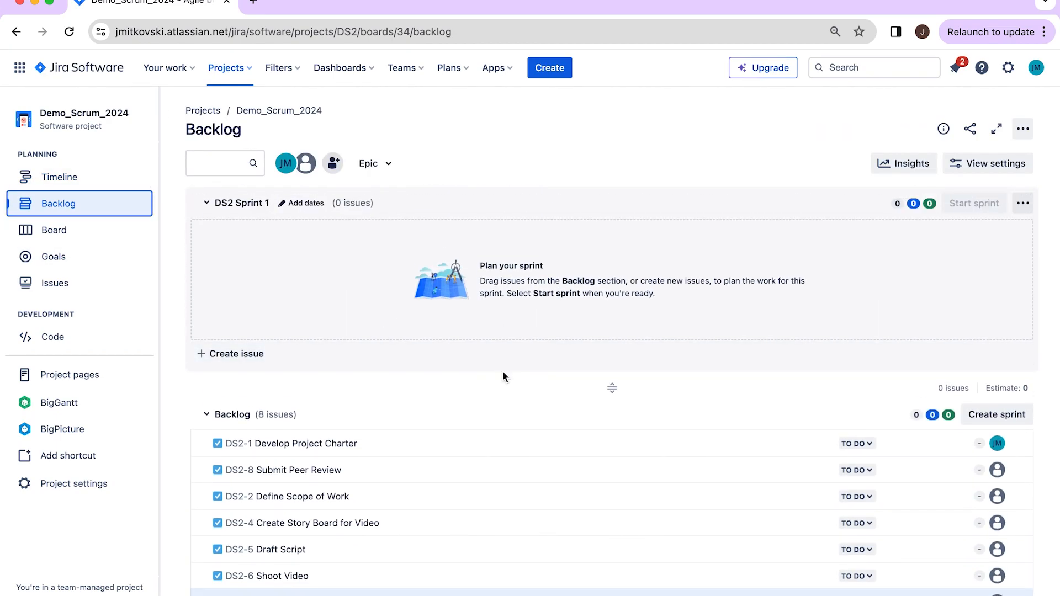
pyautogui.scroll(-1, 503, 374)
pyautogui.scroll(1, 503, 373)
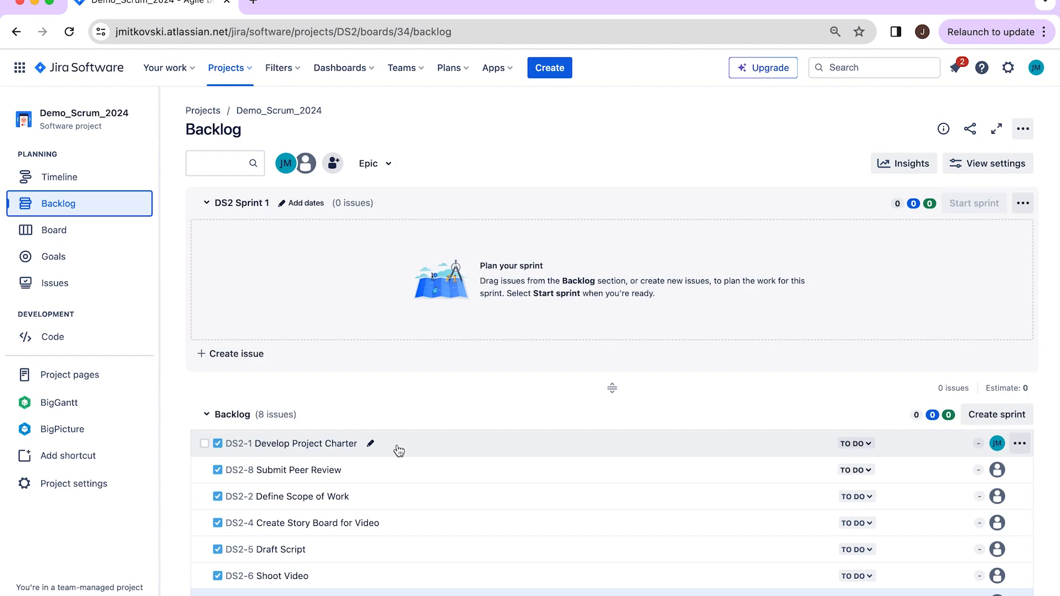
# Move Develop Project Charter, Identify Risks and Define Scope of Work into DS2 Sprint 1, placing Define Scope of Work second.
pyautogui.moveTo(411, 446); pyautogui.dragTo(366, 245)
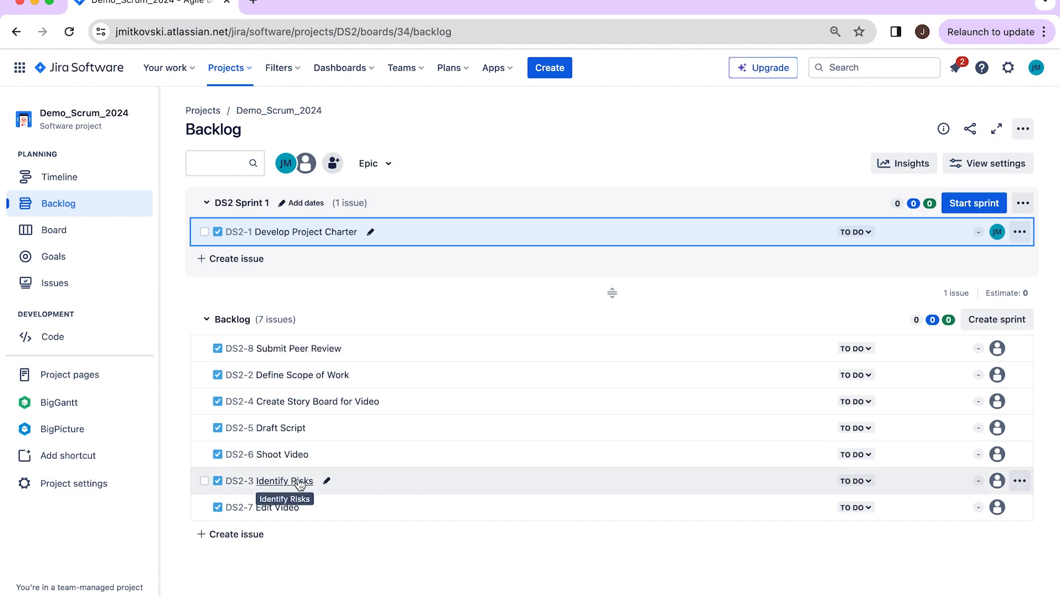
pyautogui.click(381, 486)
pyautogui.click(299, 46)
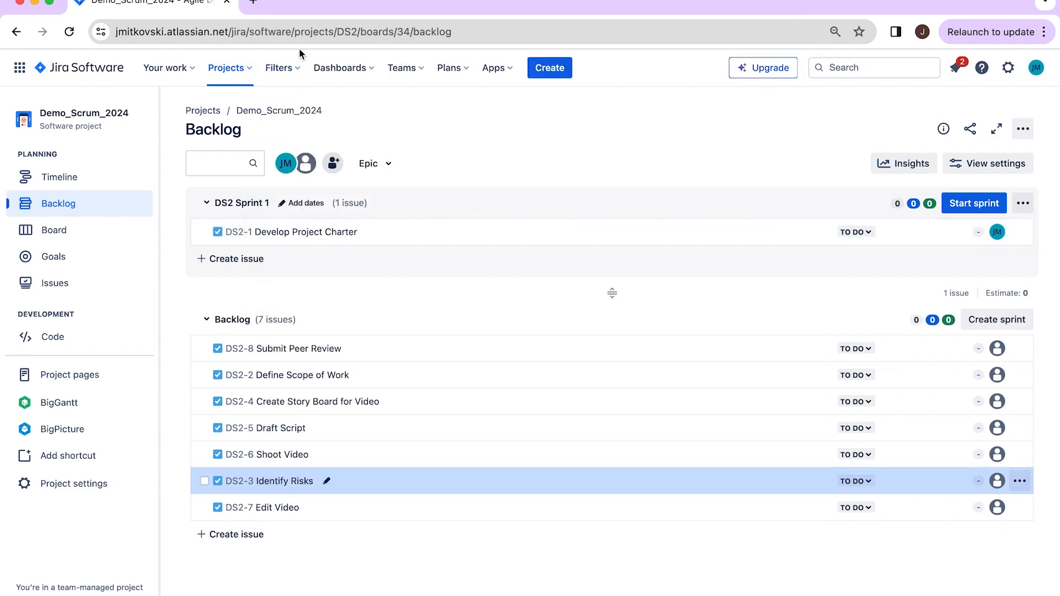
pyautogui.click(377, 482)
pyautogui.moveTo(377, 482); pyautogui.dragTo(410, 236)
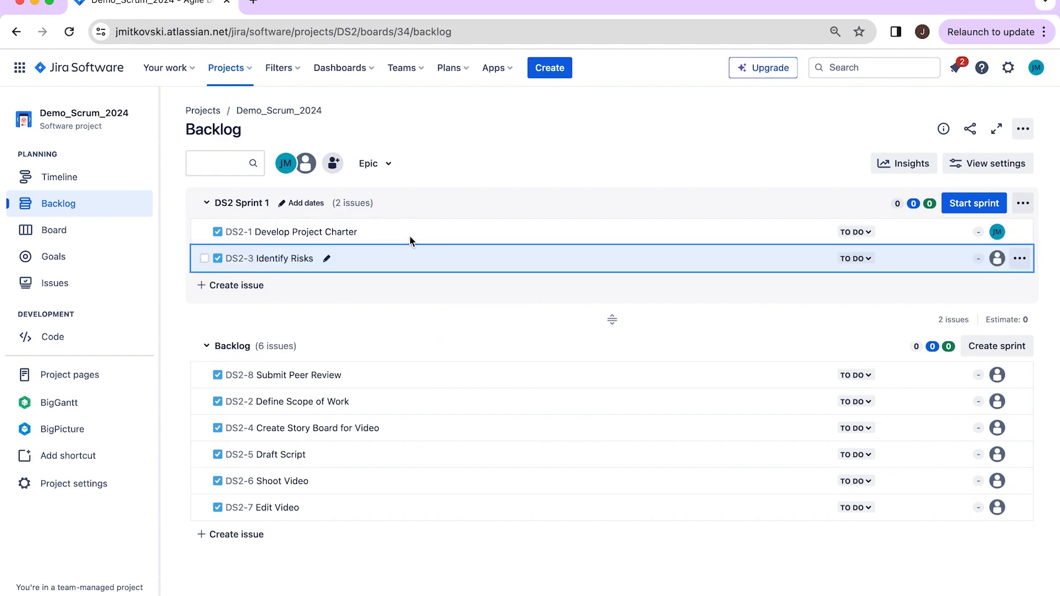
pyautogui.moveTo(402, 407); pyautogui.dragTo(426, 246)
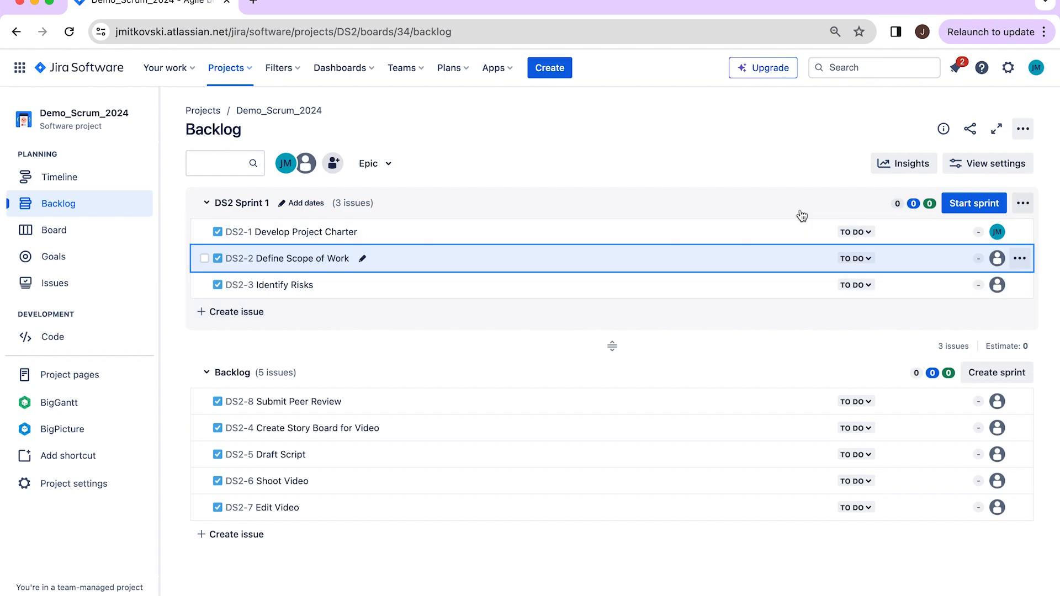
# Start DS2 Sprint 1 with a duration of 4 weeks and the sprint goal "Develop elements to initiate project".
pyautogui.click(973, 204)
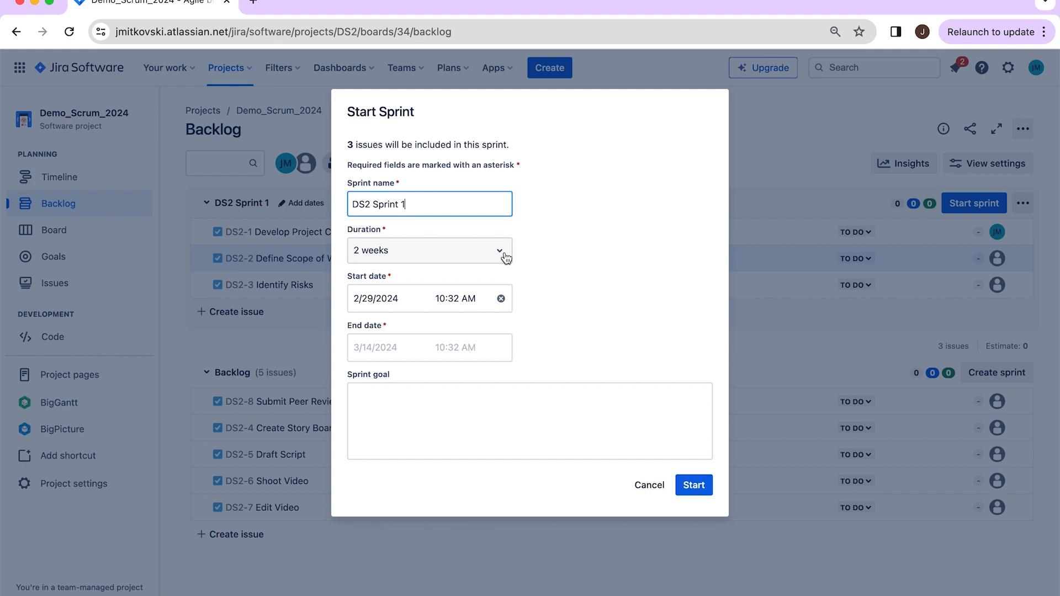
pyautogui.click(505, 256)
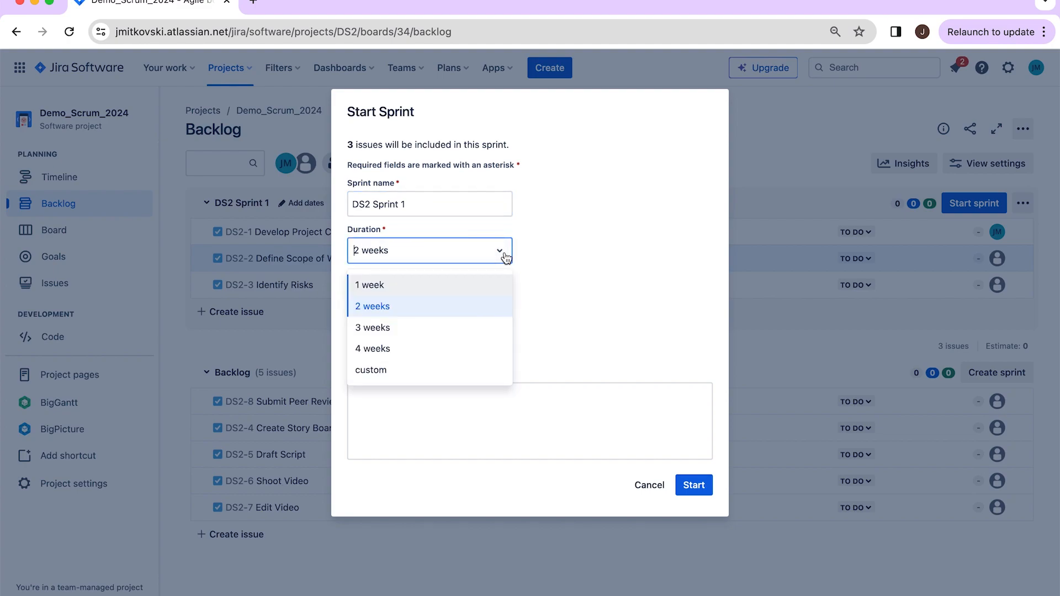
pyautogui.click(394, 350)
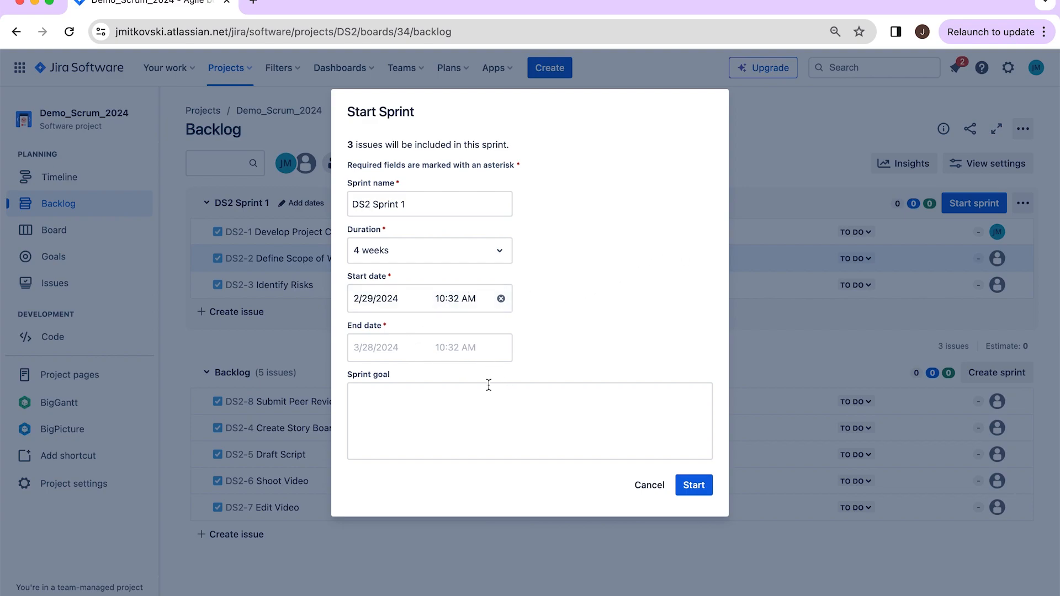
pyautogui.click(401, 410)
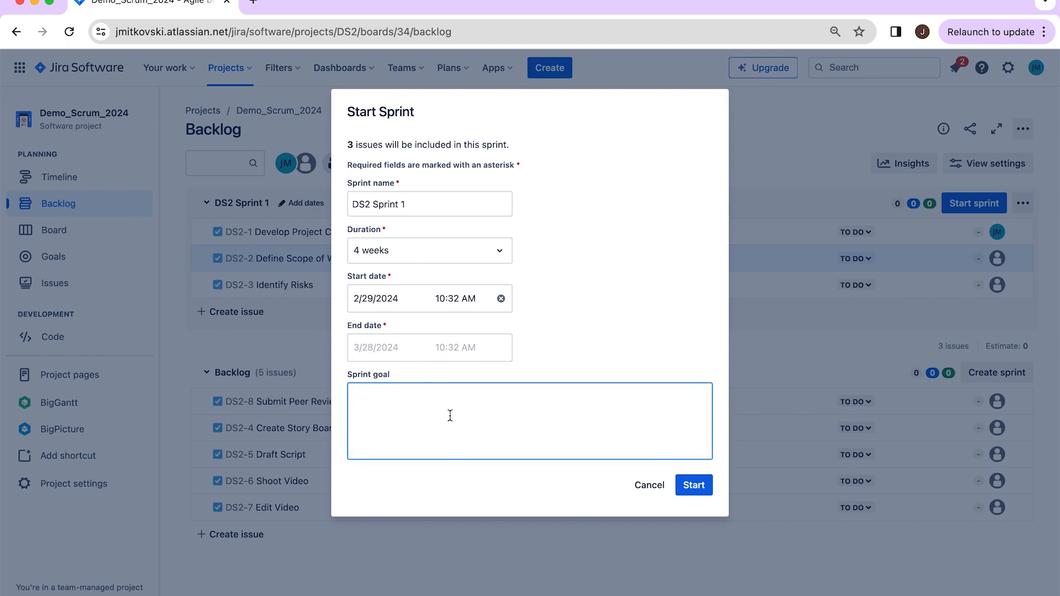
pyautogui.write('Develop elements to initiate pro')
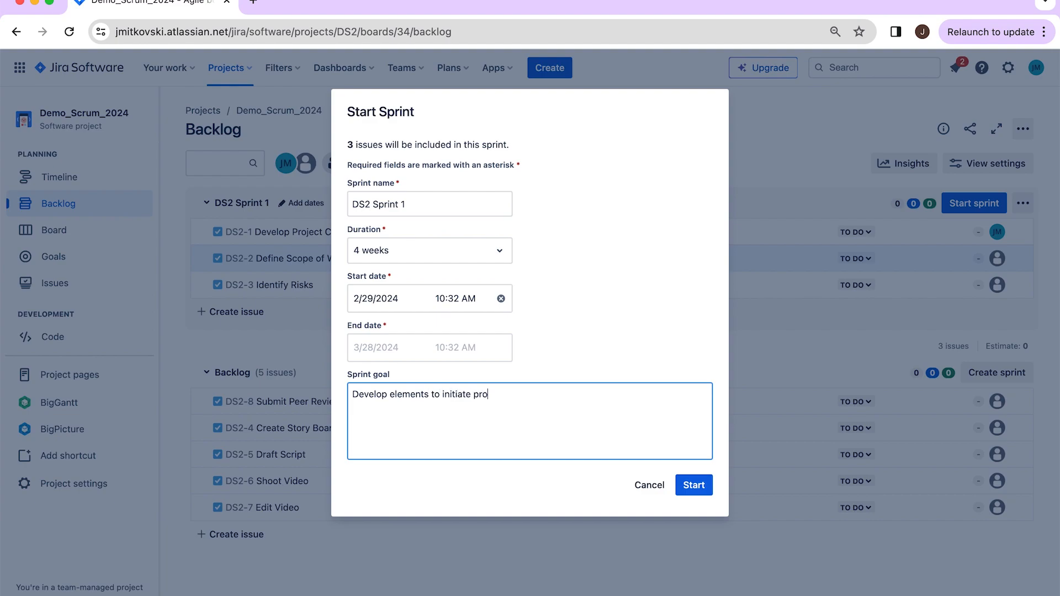
pyautogui.write('ject')
pyautogui.click(691, 496)
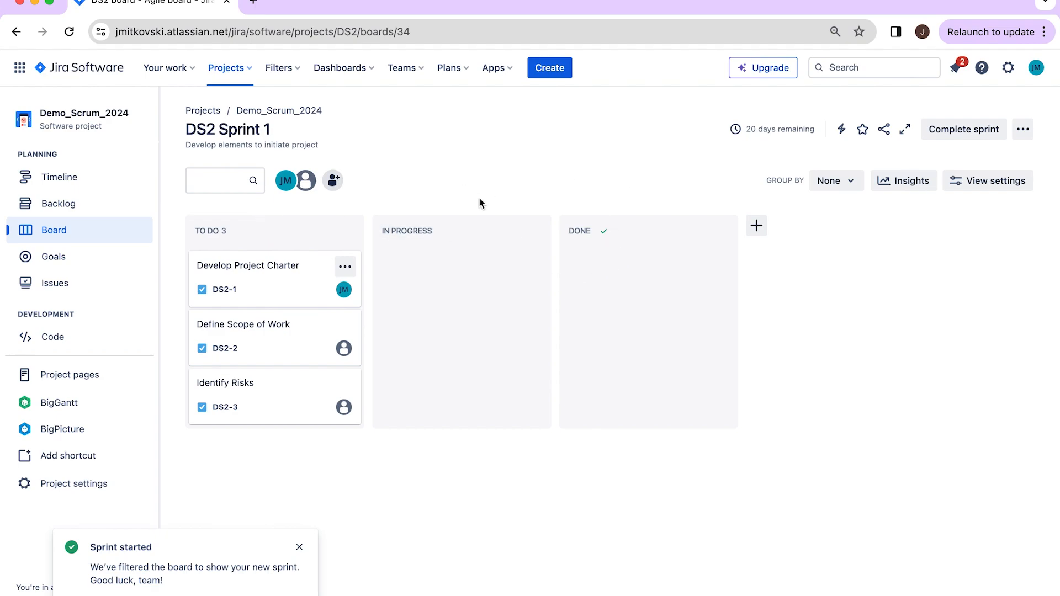
# Add the child issues "List Objectives" and "Develop milestones" to the Develop Project Charter task.
pyautogui.click(276, 266)
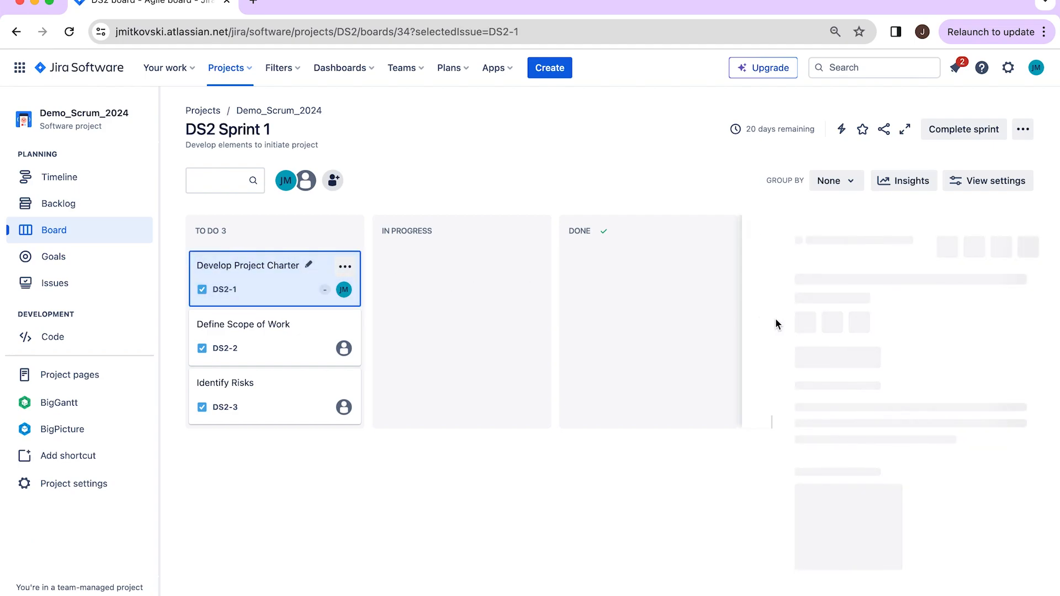
pyautogui.scroll(-2, 938, 353)
pyautogui.scroll(2, 936, 379)
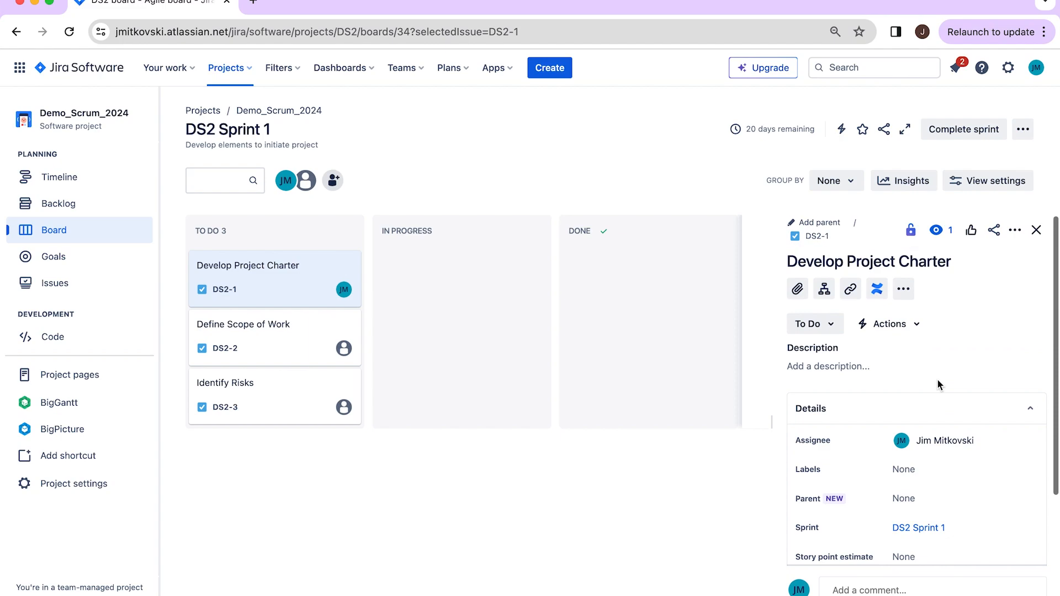
pyautogui.click(825, 290)
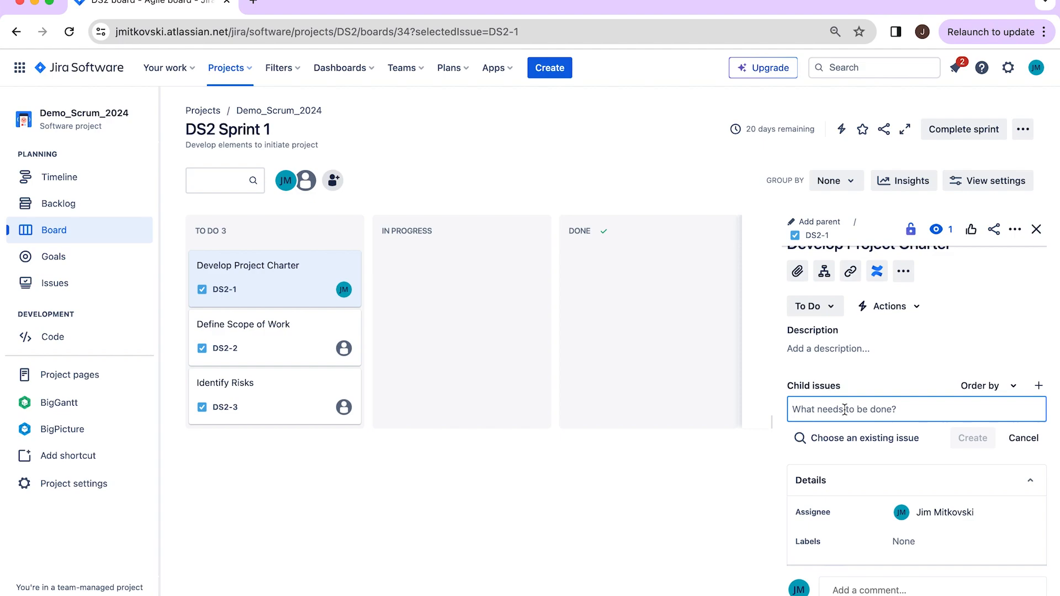
pyautogui.write('List ')
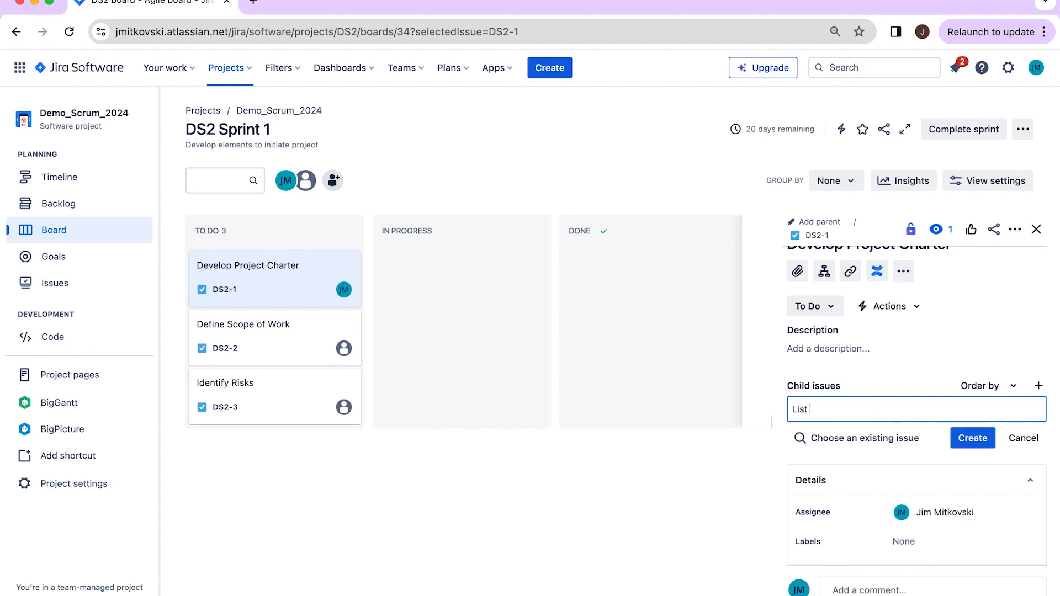
pyautogui.write('Objectives')
pyautogui.press('Return')
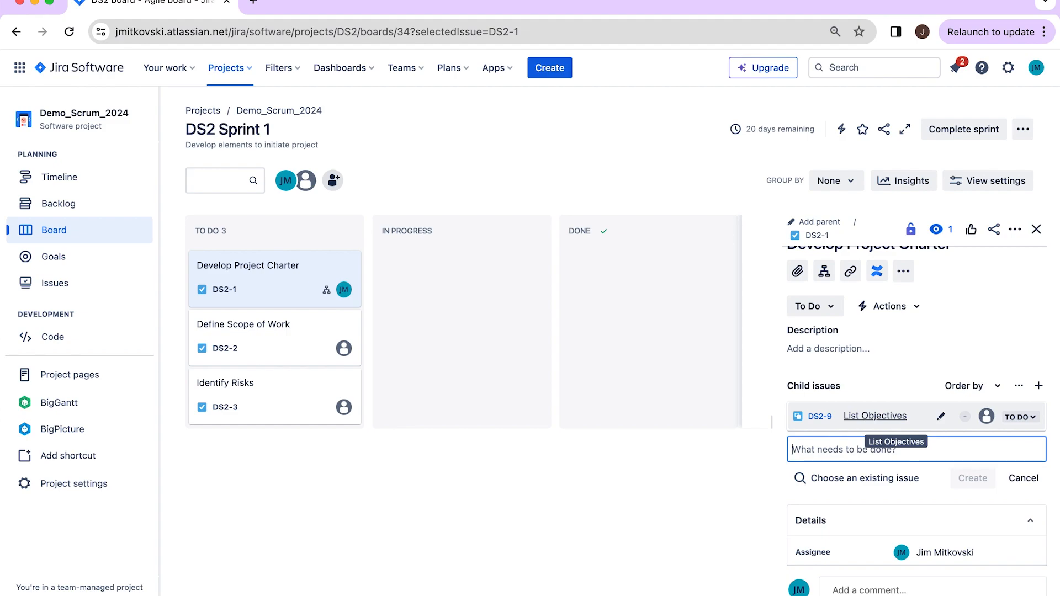
pyautogui.write('Develop milestones')
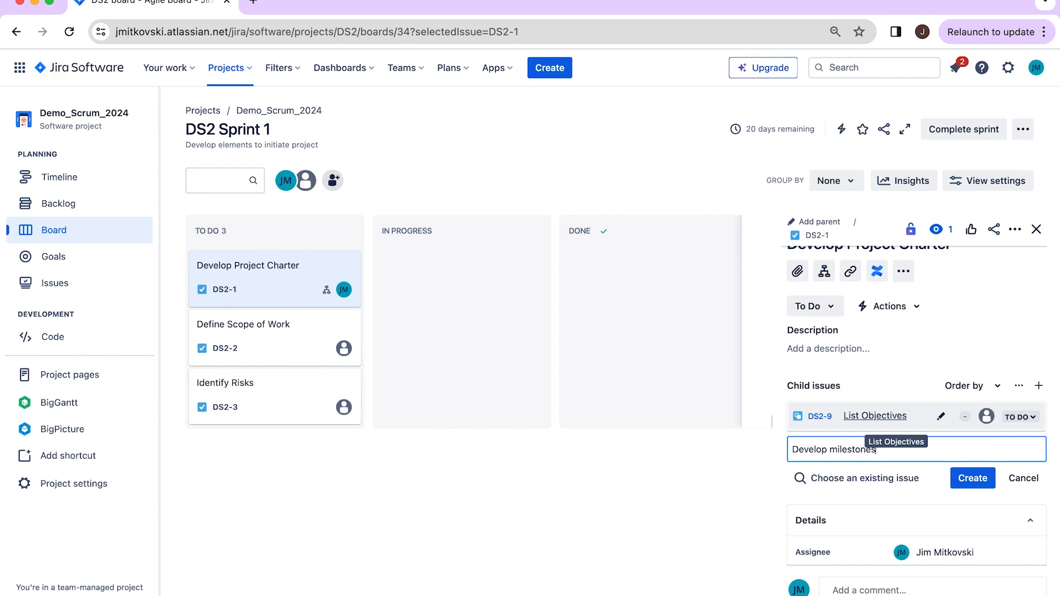
pyautogui.press('Return')
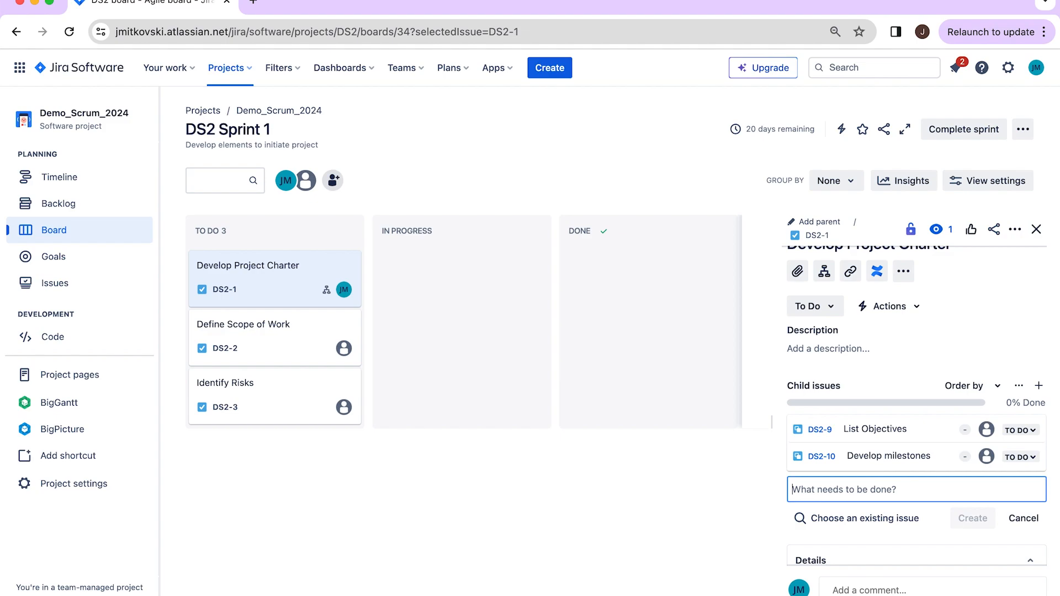
# Add two more child issues, "Identify risks" and "List assumptions", to Develop Project Charter and close its details.
pyautogui.write('Iden')
pyautogui.write('n')
pyautogui.write('tify ')
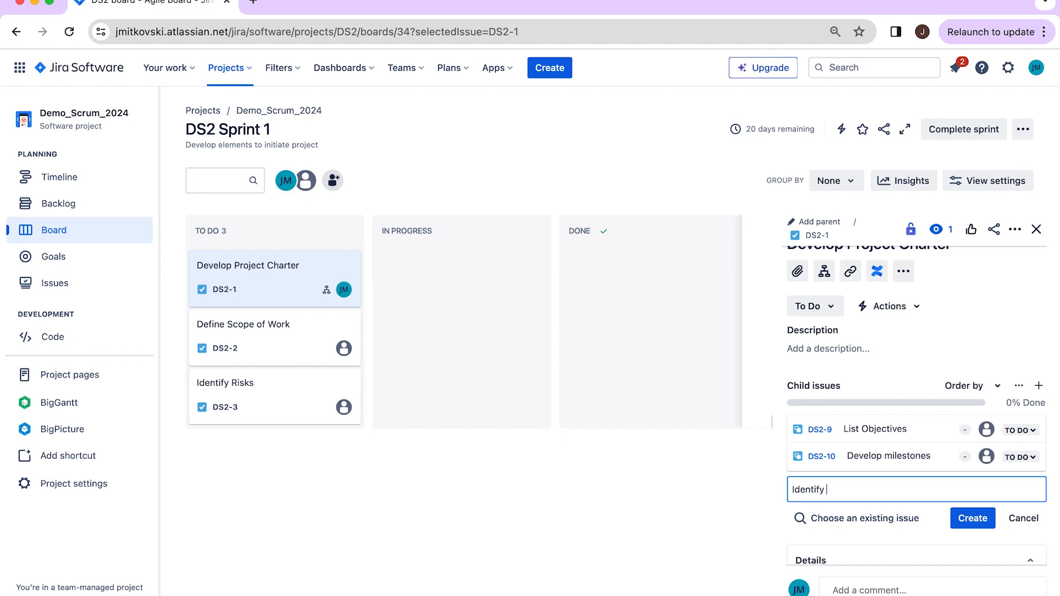
pyautogui.write('risks')
pyautogui.press('Return')
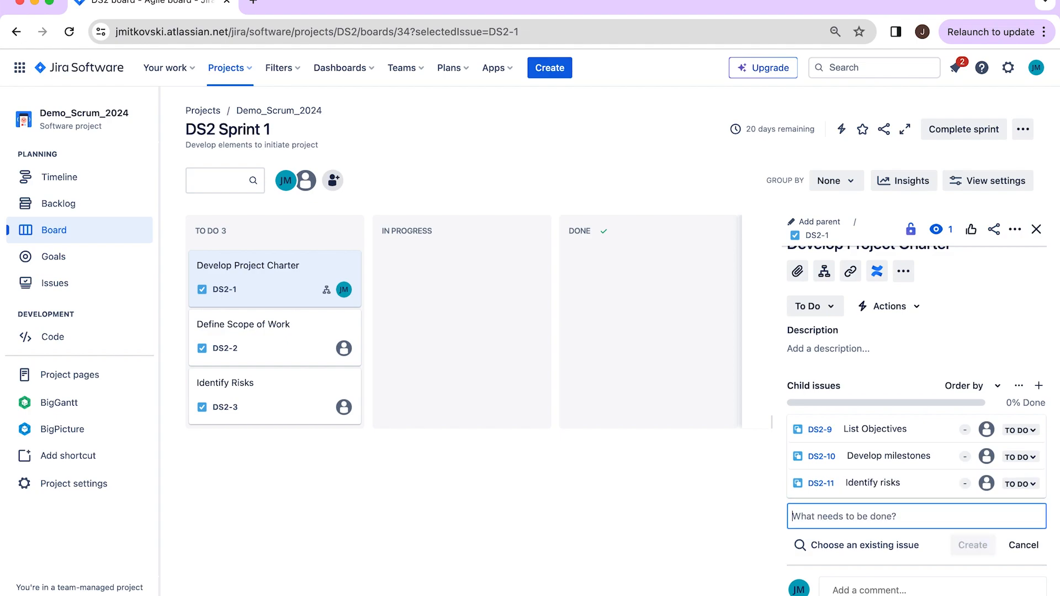
pyautogui.write('List assump')
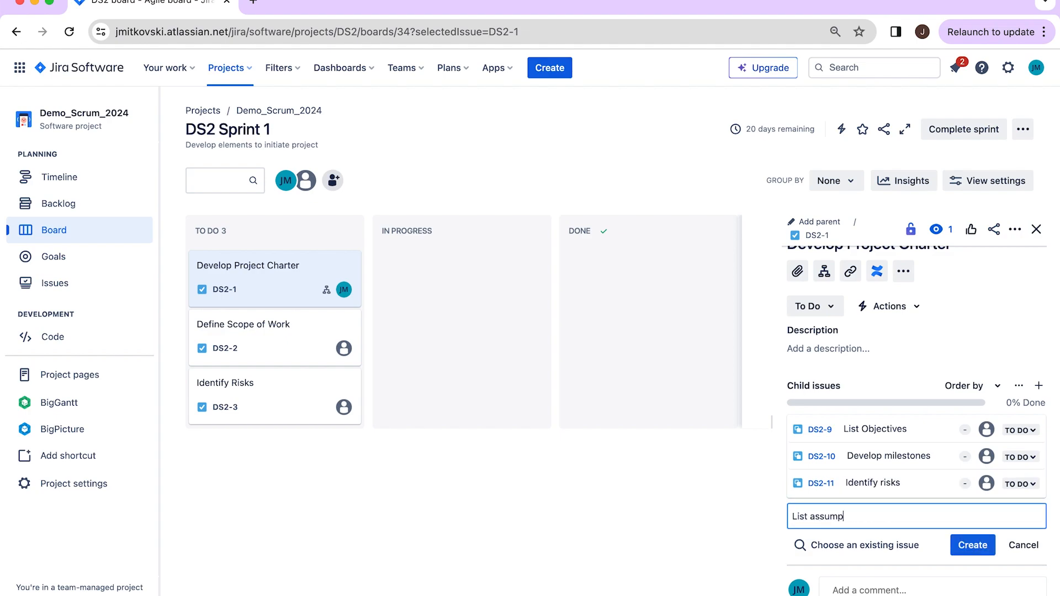
pyautogui.write('tions')
pyautogui.press('Return')
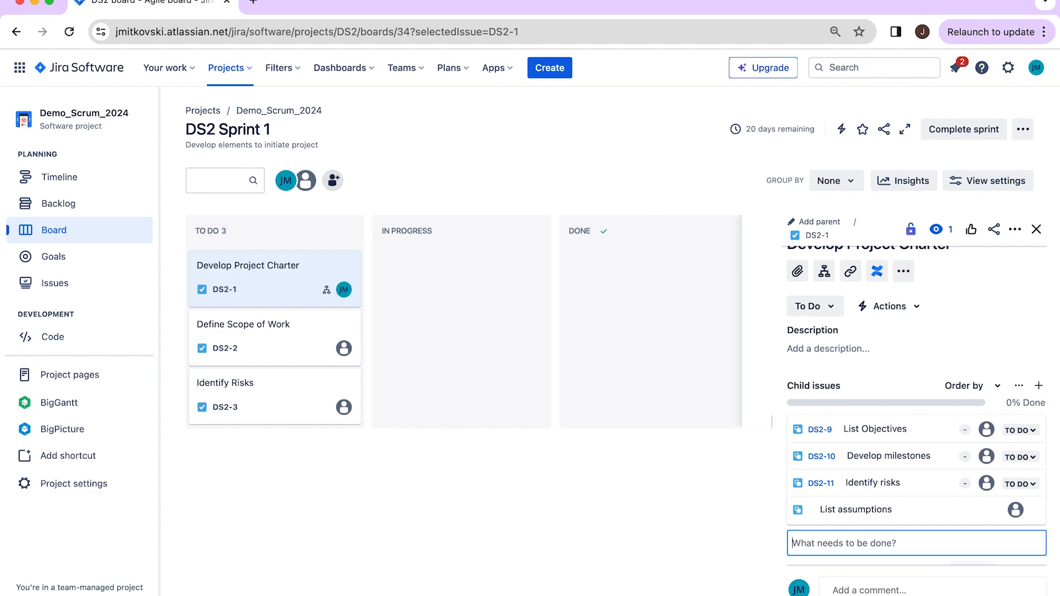
pyautogui.click(666, 513)
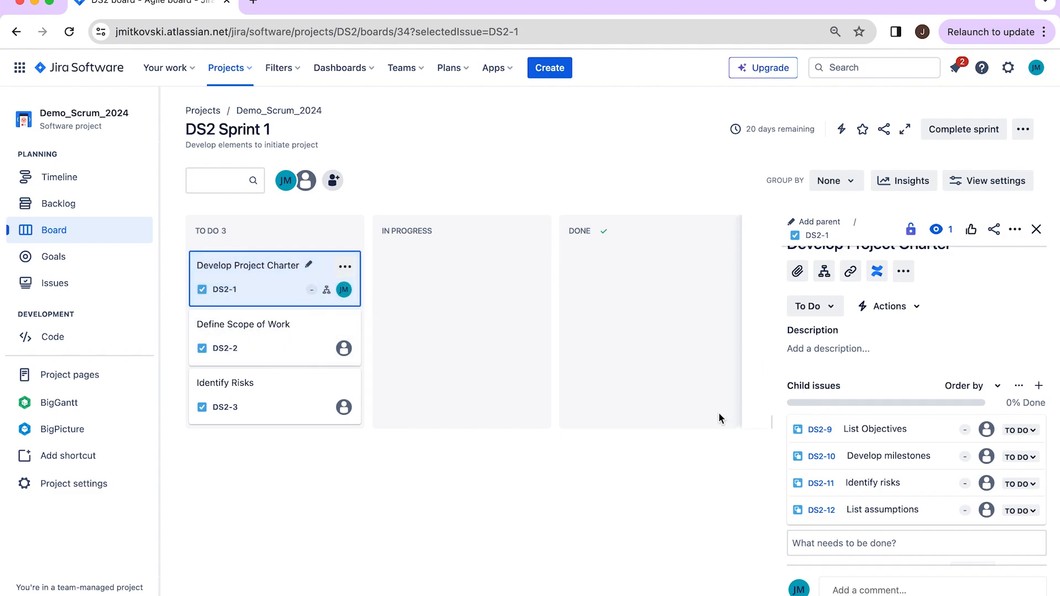
pyautogui.click(1036, 229)
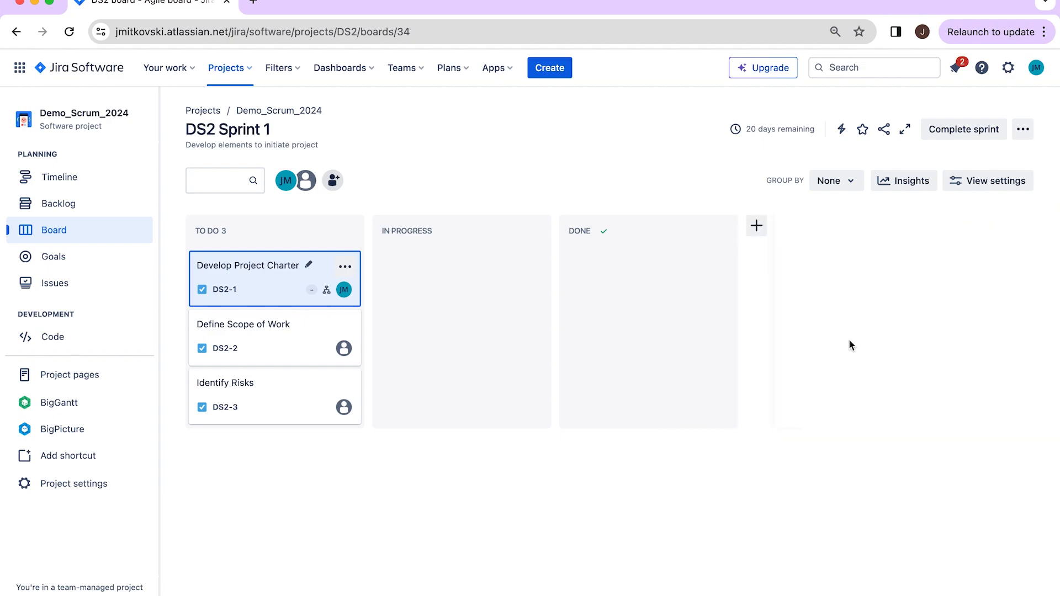
# Reopen the Develop Project Charter details to view its child issues and move its card to In Progress.
pyautogui.click(274, 290)
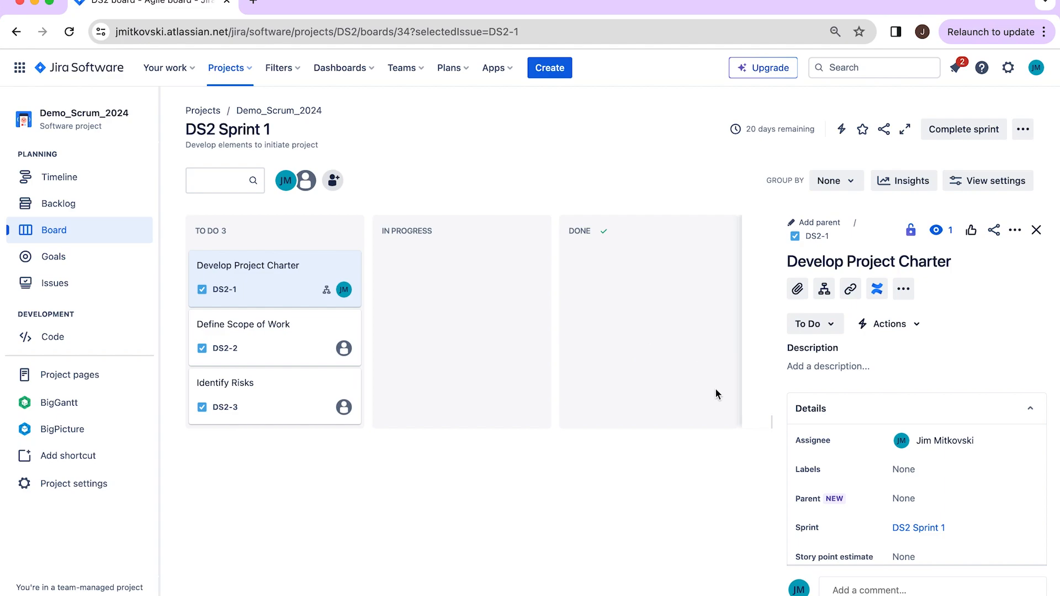
pyautogui.scroll(-1, 819, 482)
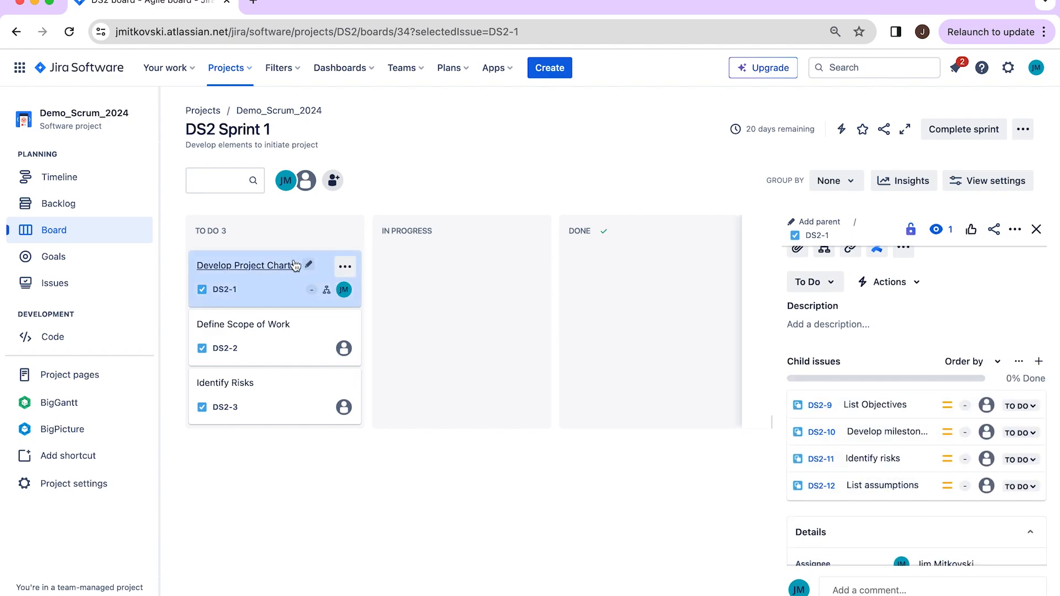
pyautogui.moveTo(279, 264); pyautogui.dragTo(404, 266)
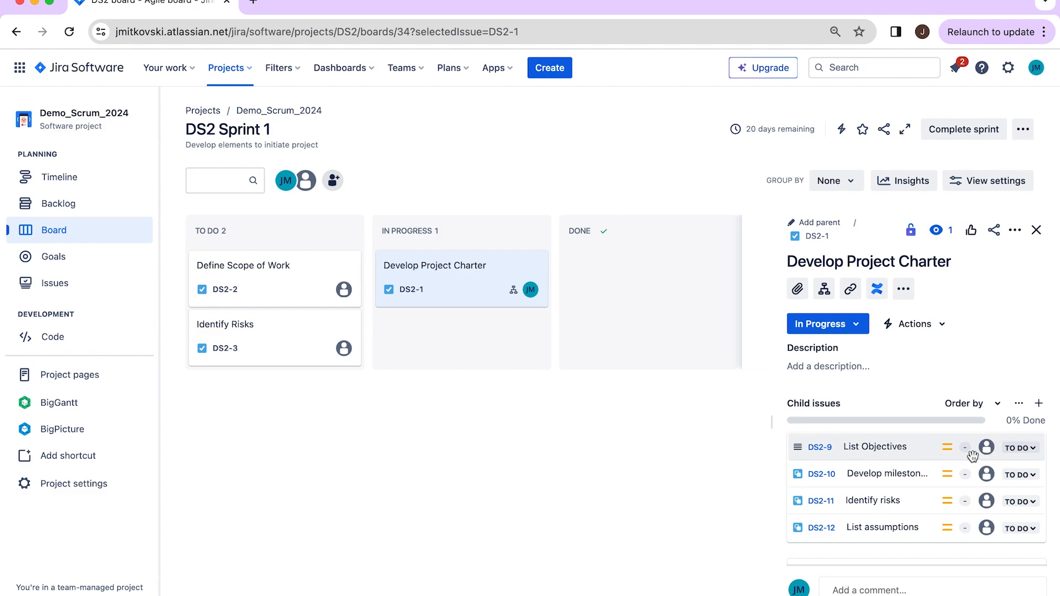
# Take the List Objectives child issue through In Progress to Done and return to its parent task.
pyautogui.click(1039, 456)
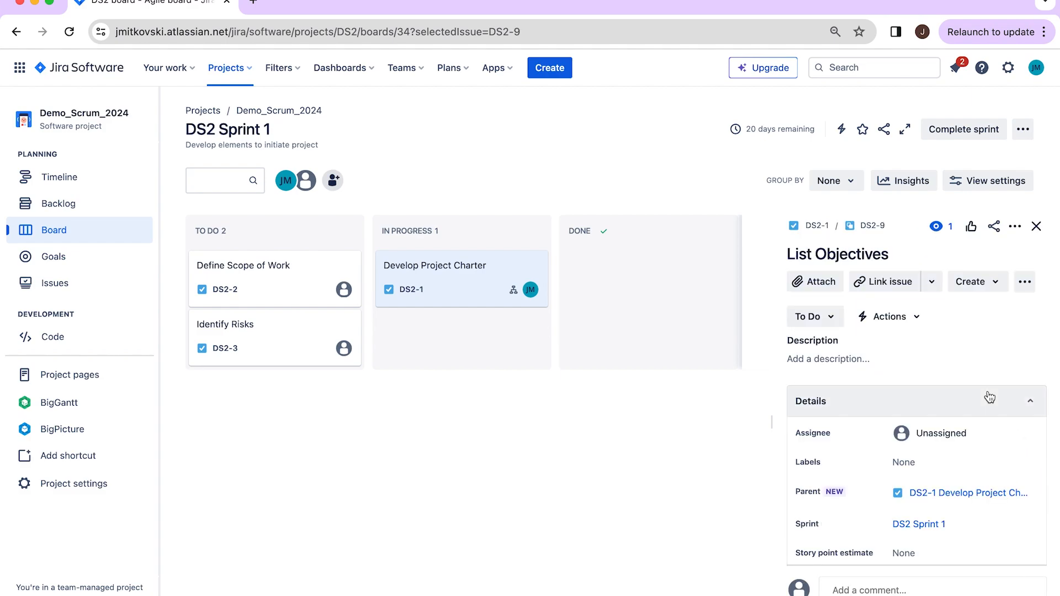
pyautogui.scroll(-1, 895, 354)
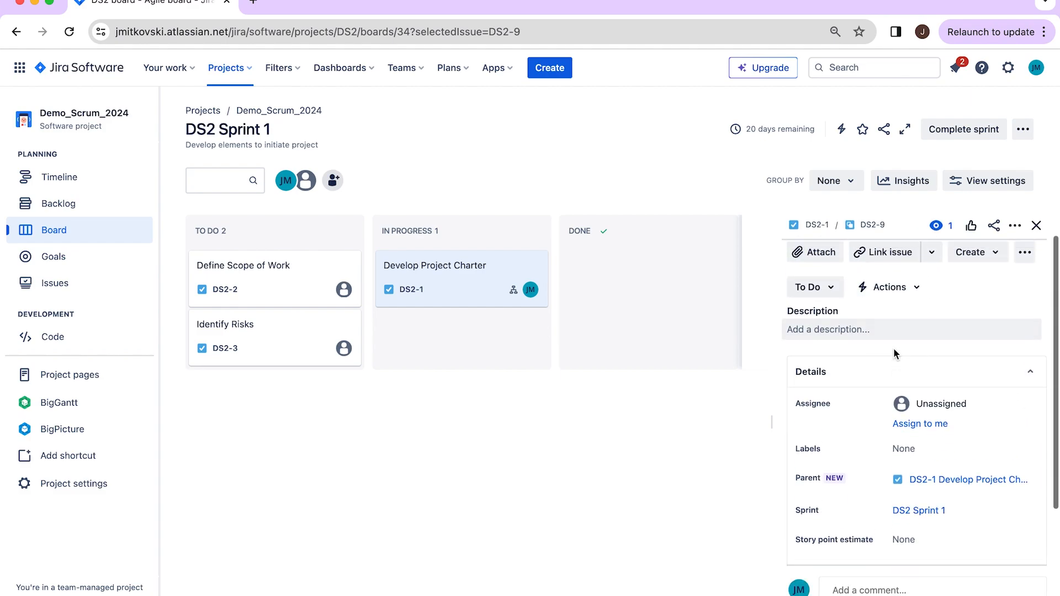
pyautogui.click(828, 286)
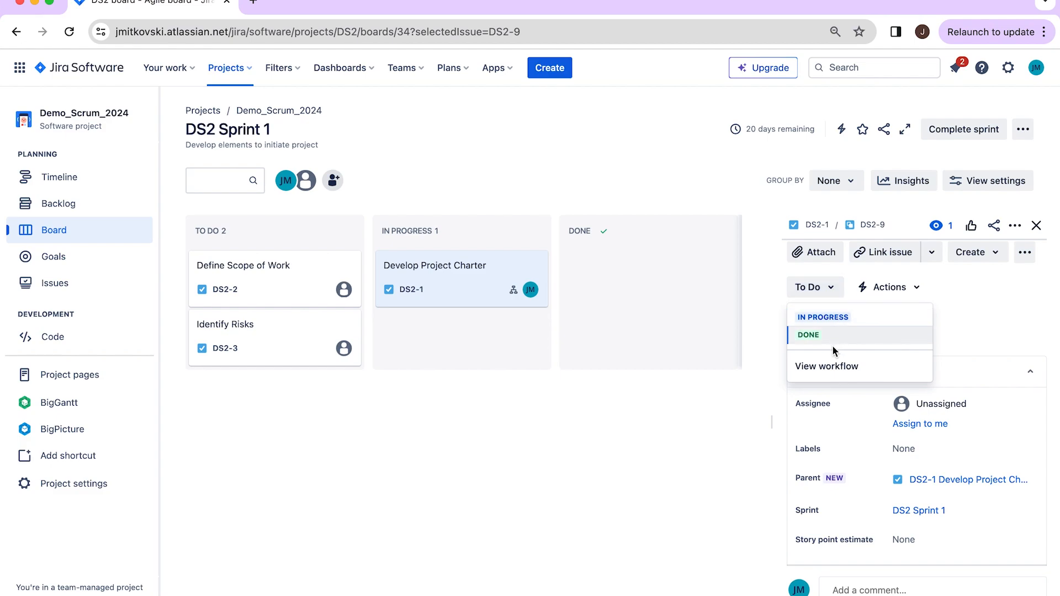
pyautogui.click(818, 316)
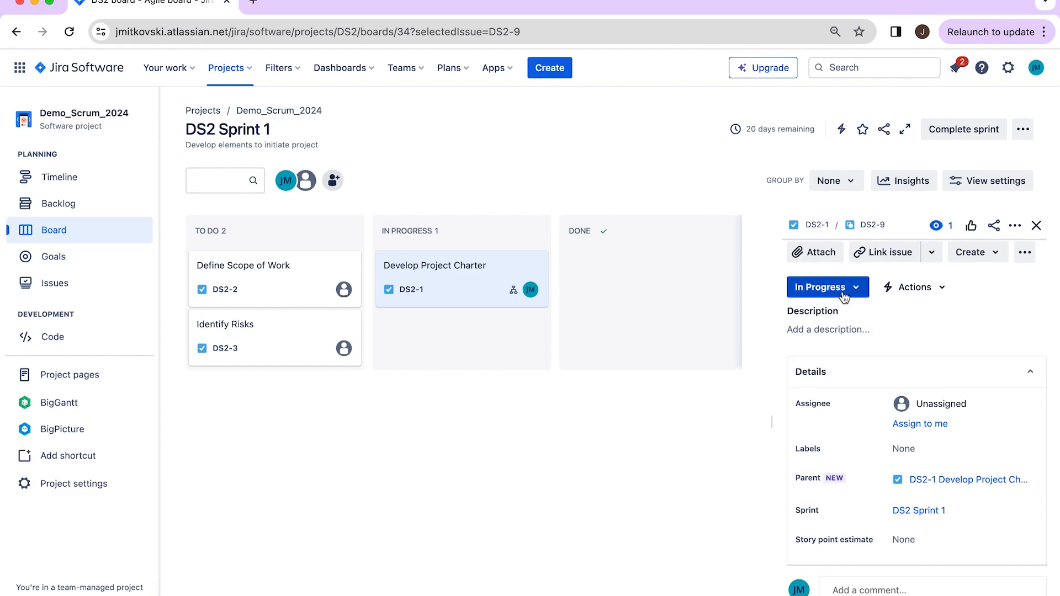
pyautogui.click(864, 289)
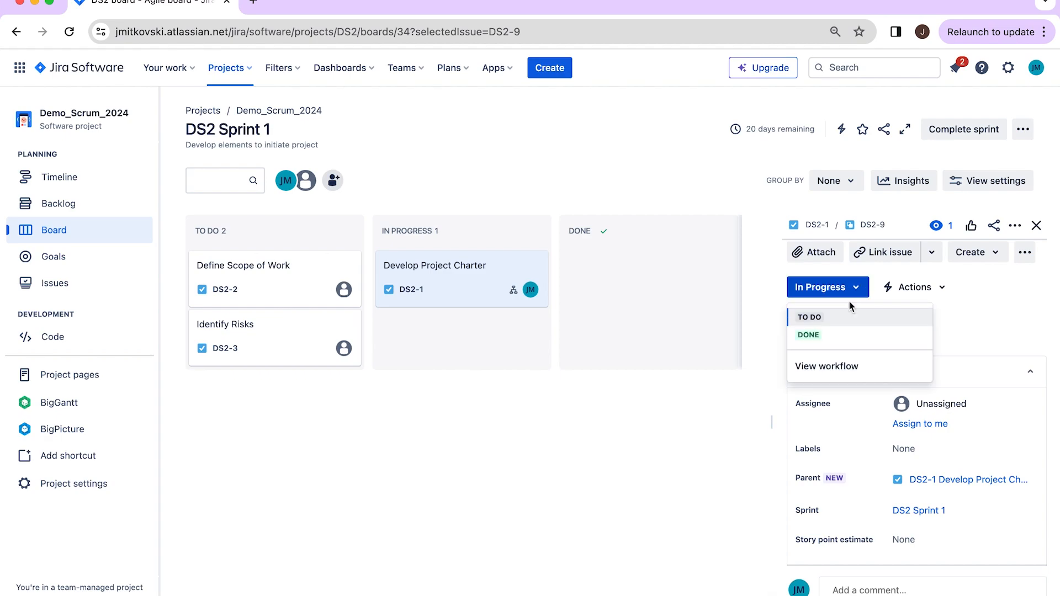
pyautogui.click(828, 333)
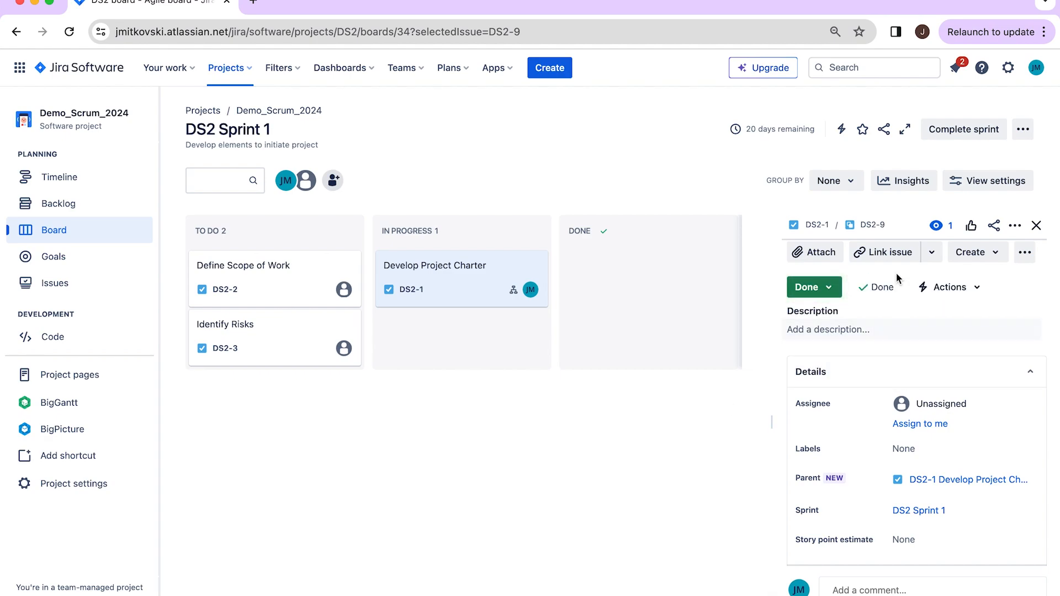
pyautogui.click(817, 224)
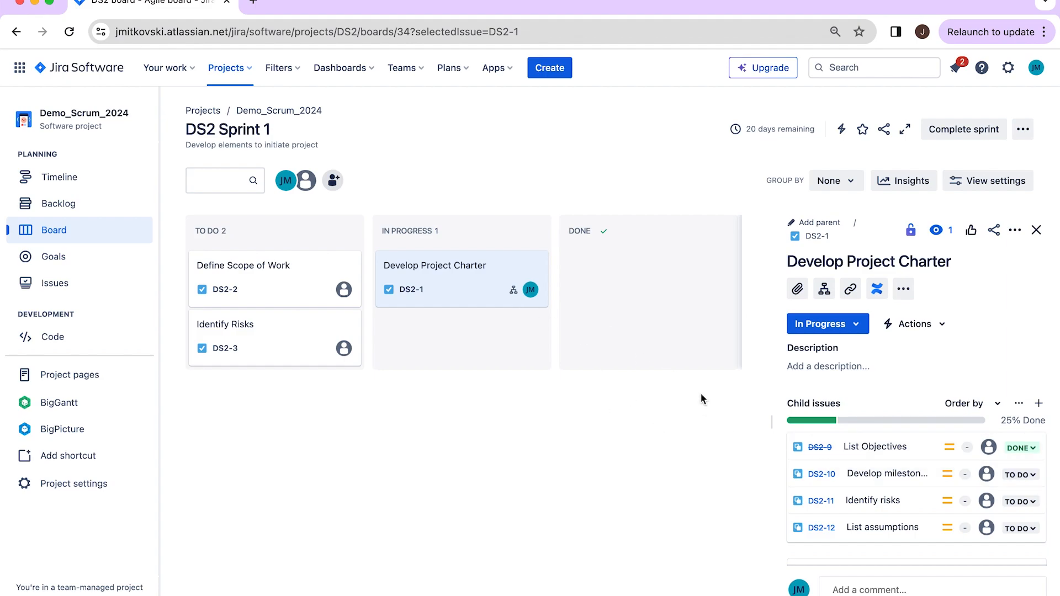
# Move the Develop Project Charter, Define Scope of Work and Identify Risks cards to Done on the sprint board.
pyautogui.moveTo(451, 289); pyautogui.dragTo(563, 355)
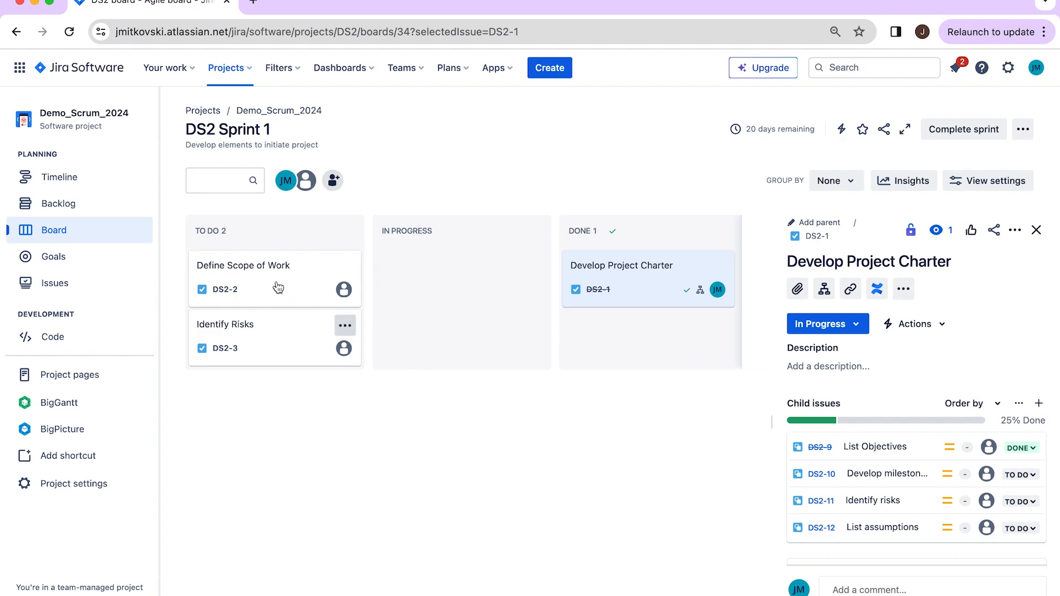
pyautogui.moveTo(277, 286); pyautogui.dragTo(548, 313)
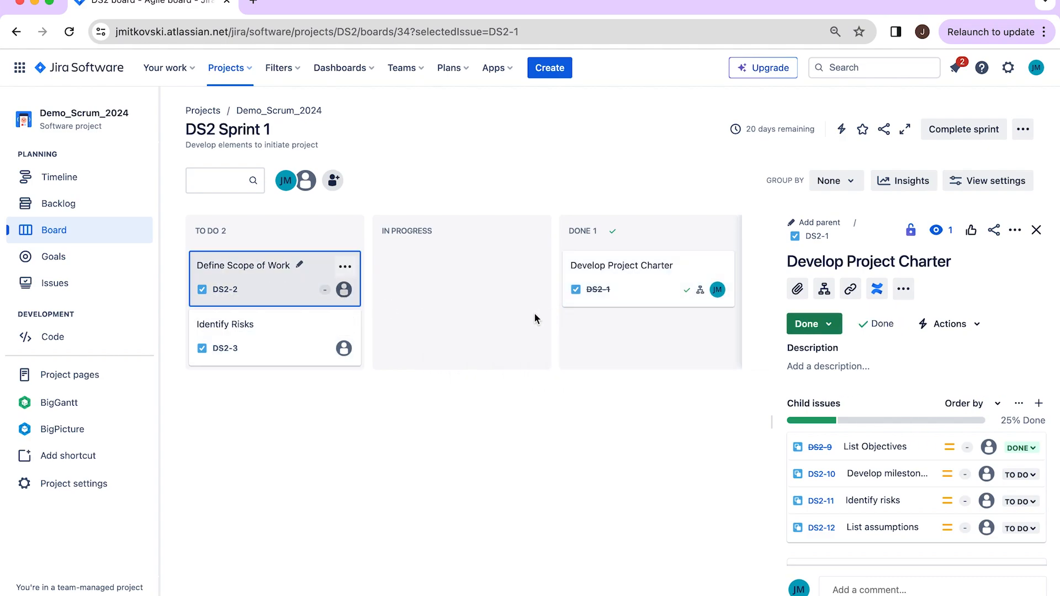
pyautogui.moveTo(272, 274); pyautogui.dragTo(573, 255)
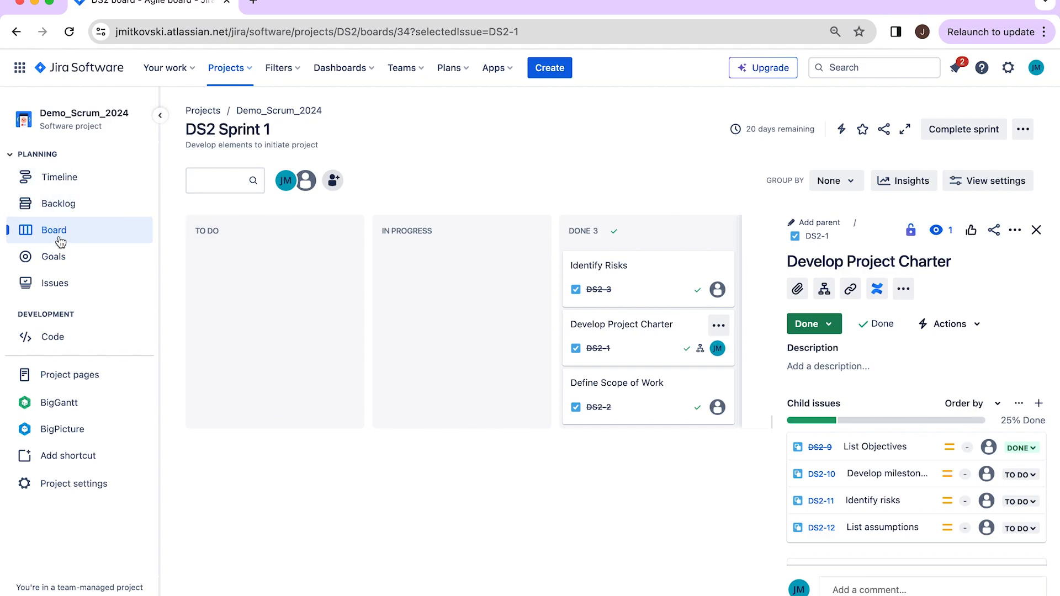
# Try to complete DS2 Sprint 1 from the backlog.
pyautogui.click(59, 208)
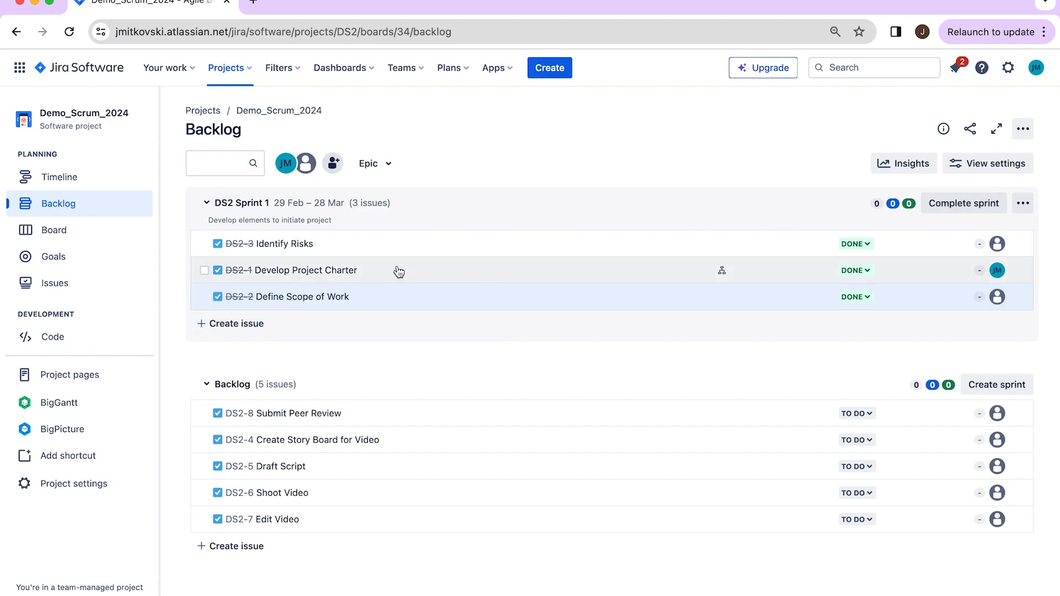
pyautogui.click(961, 203)
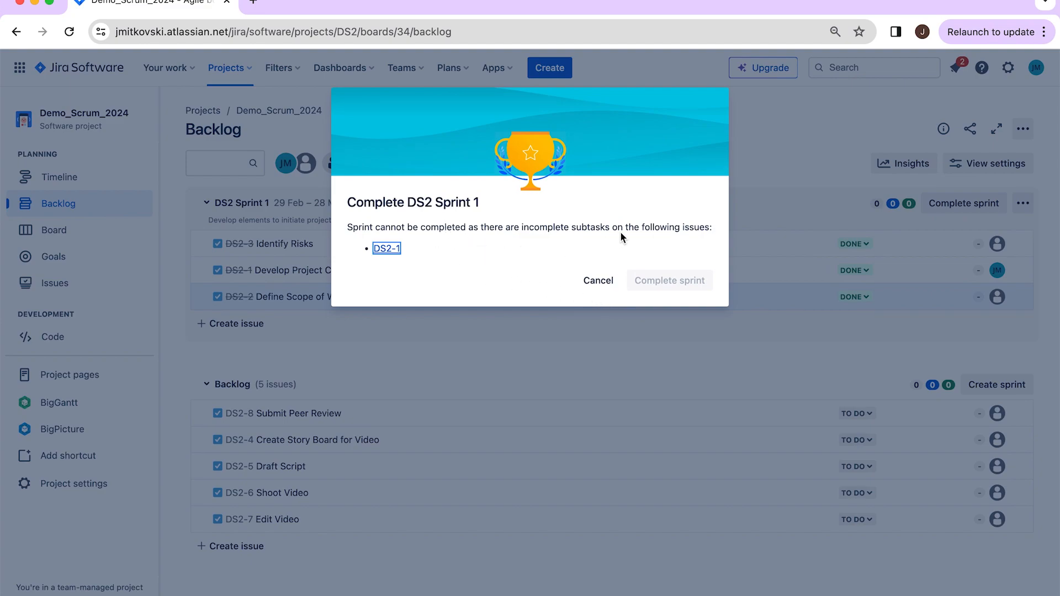
pyautogui.click(603, 281)
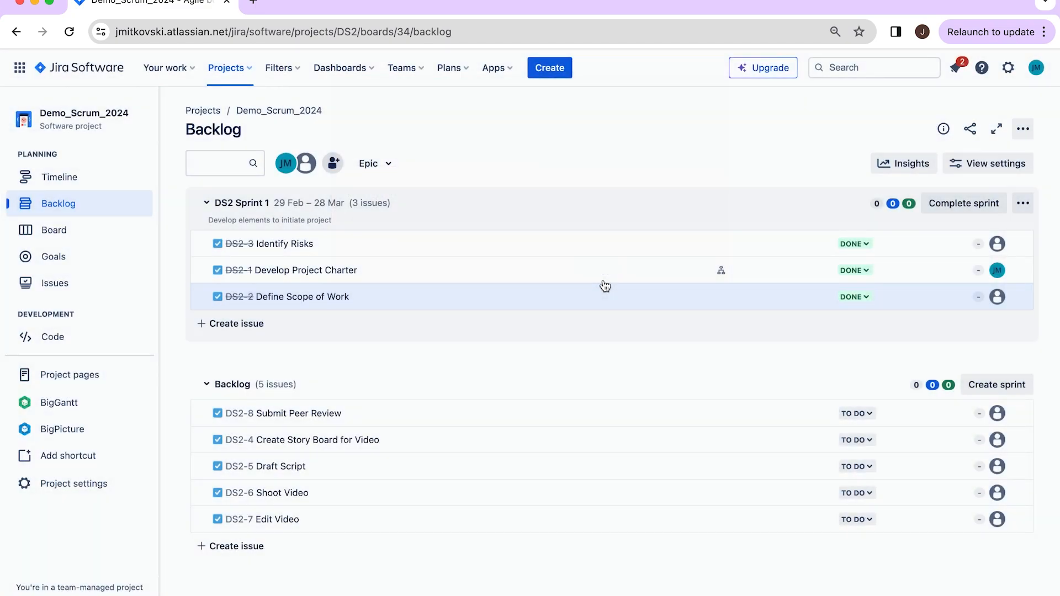
# Set the Develop milestones, Identify risks and List assumptions child issues of Develop Project Charter to Done.
pyautogui.click(317, 282)
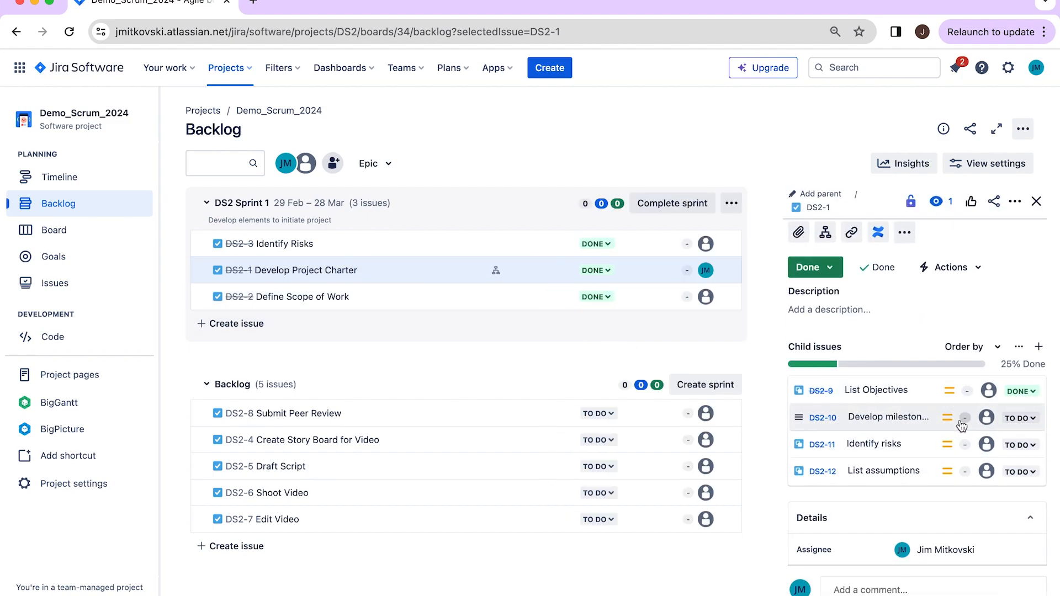
pyautogui.click(1028, 419)
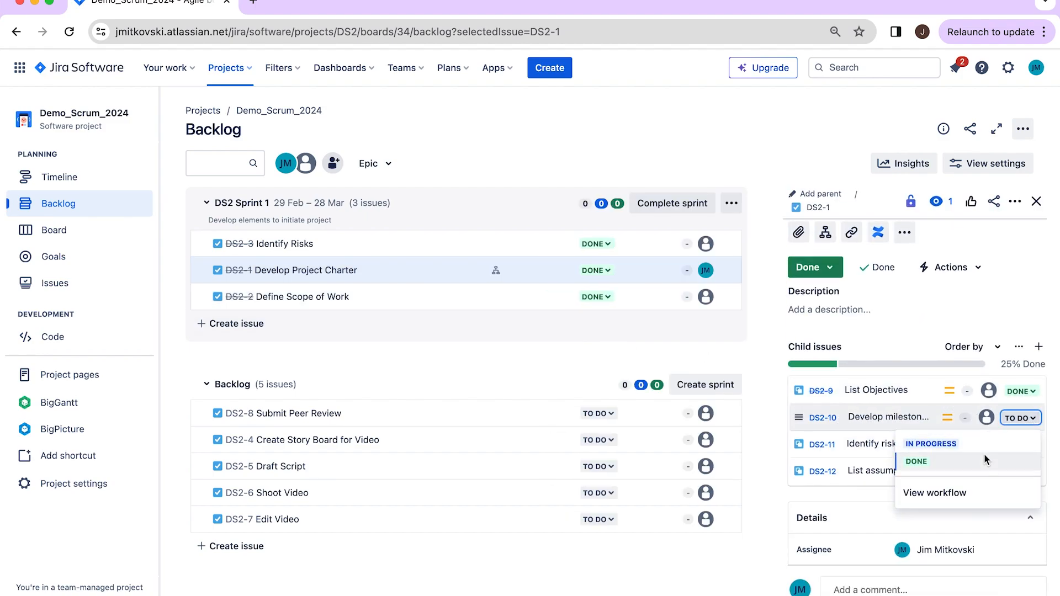
pyautogui.click(910, 462)
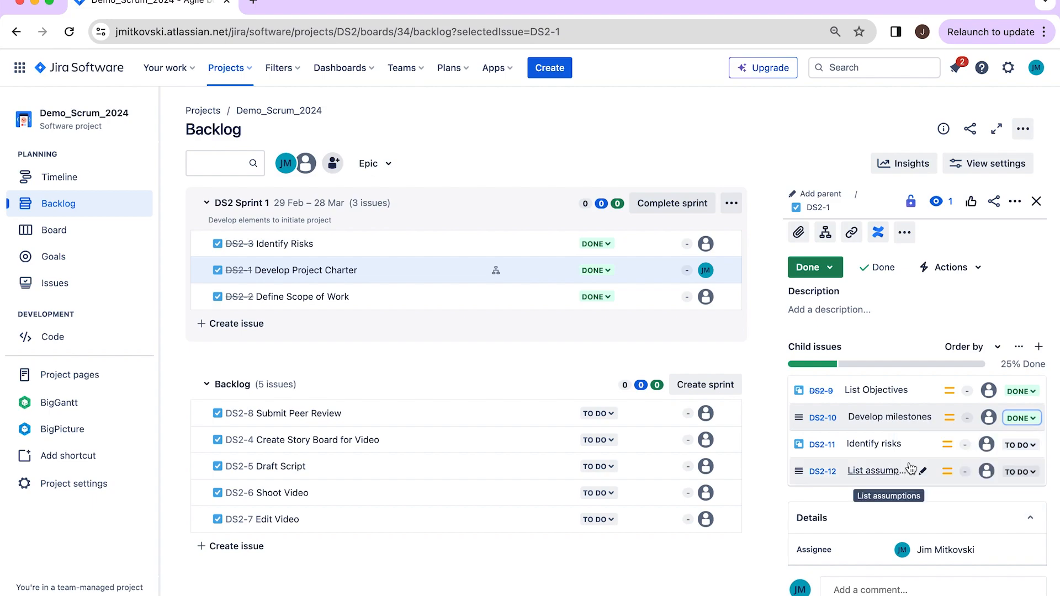
pyautogui.click(1037, 447)
pyautogui.click(911, 489)
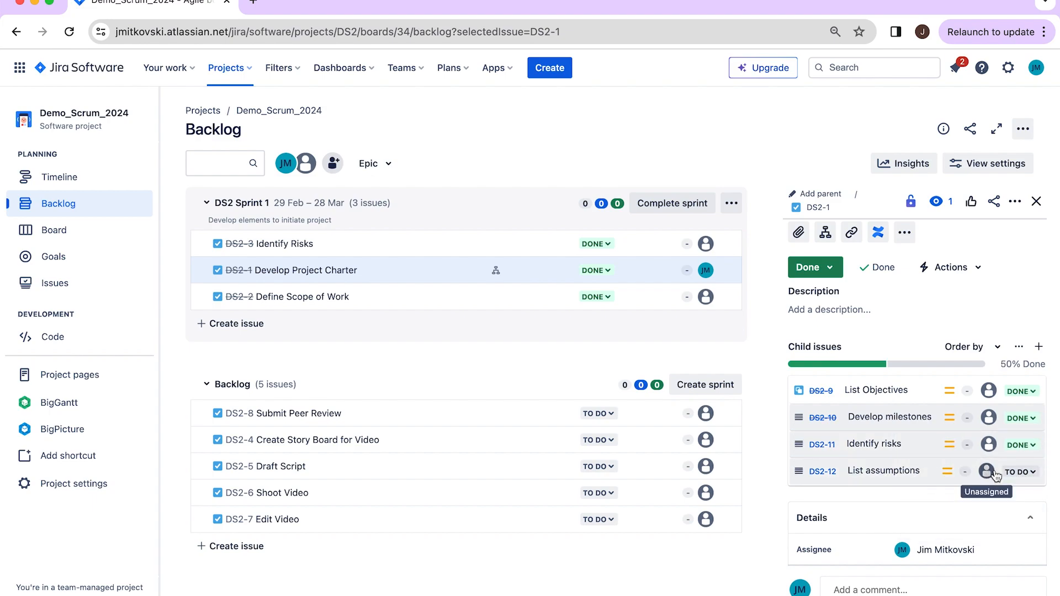
pyautogui.click(1026, 472)
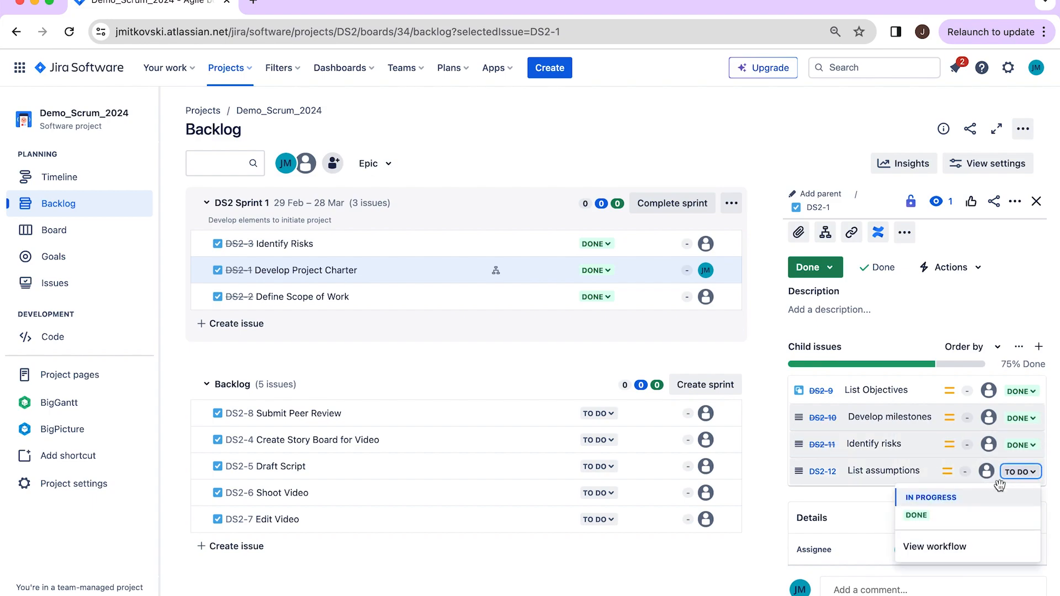
pyautogui.click(947, 521)
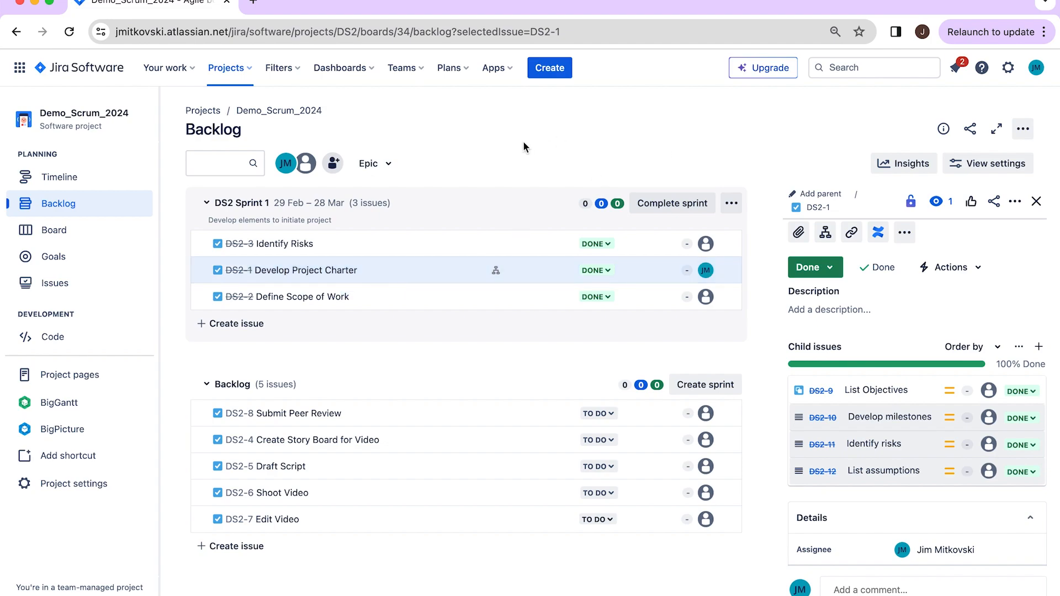
# Complete DS2 Sprint 1 from the project backlog.
pyautogui.click(65, 212)
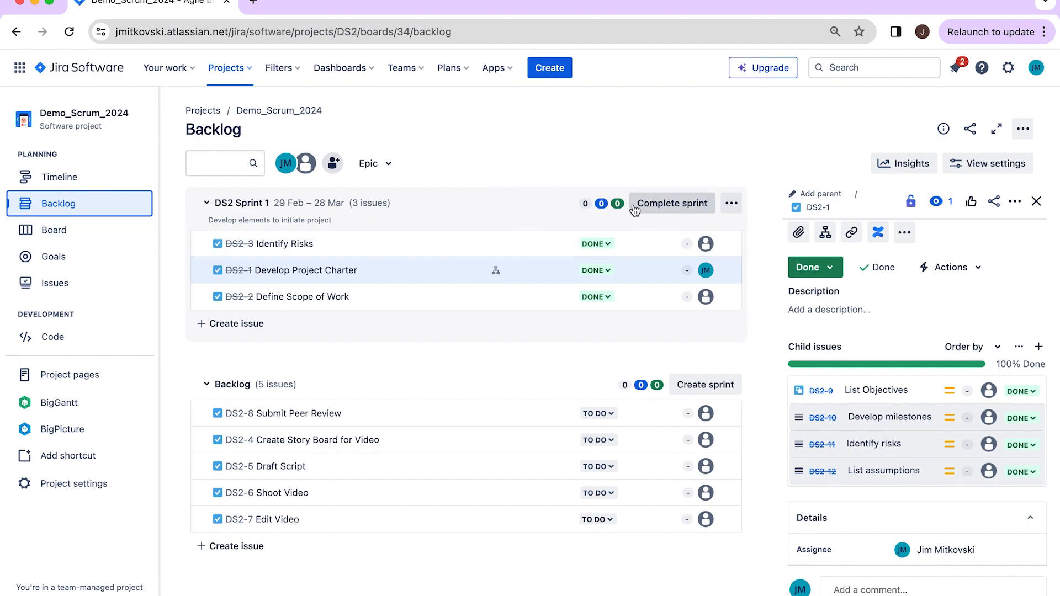
pyautogui.click(670, 208)
pyautogui.click(665, 281)
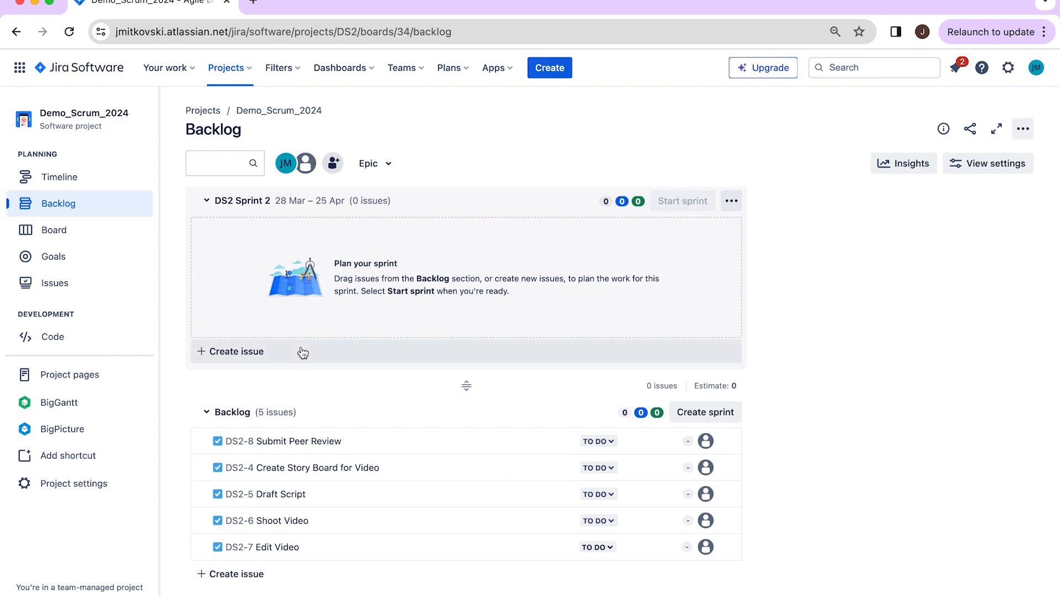
# Move the Submit Peer Review and Create Story Board for Video issues from the backlog into DS2 Sprint 2, with Create Story Board for Video first.
pyautogui.click(399, 446)
pyautogui.moveTo(400, 446); pyautogui.dragTo(407, 265)
pyautogui.moveTo(407, 351); pyautogui.dragTo(415, 253)
pyautogui.moveTo(429, 345); pyautogui.dragTo(429, 222)
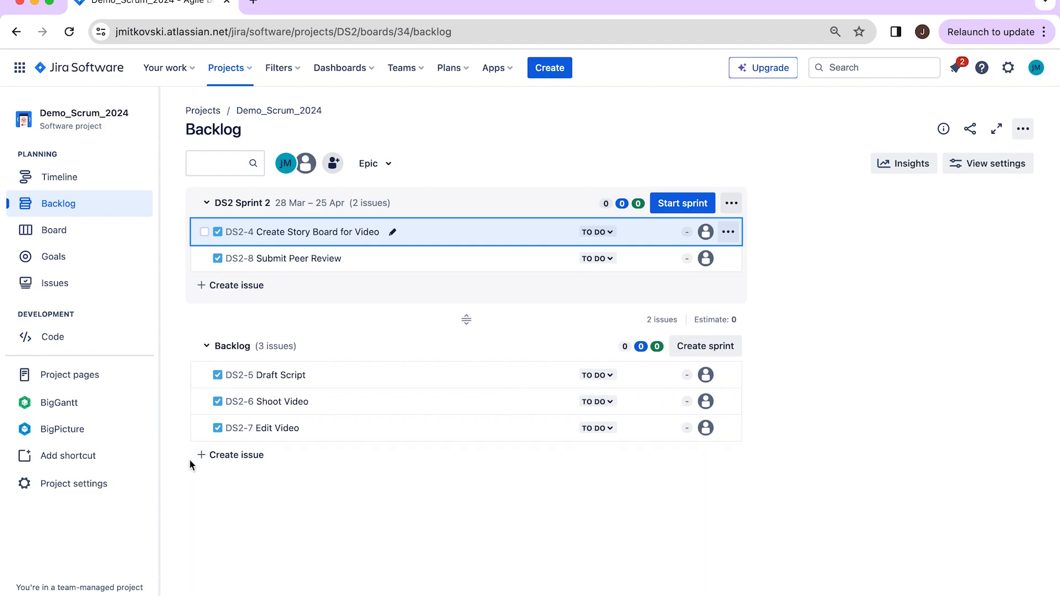
# Add a task named Team Norms to the end of the backlog.
pyautogui.click(224, 454)
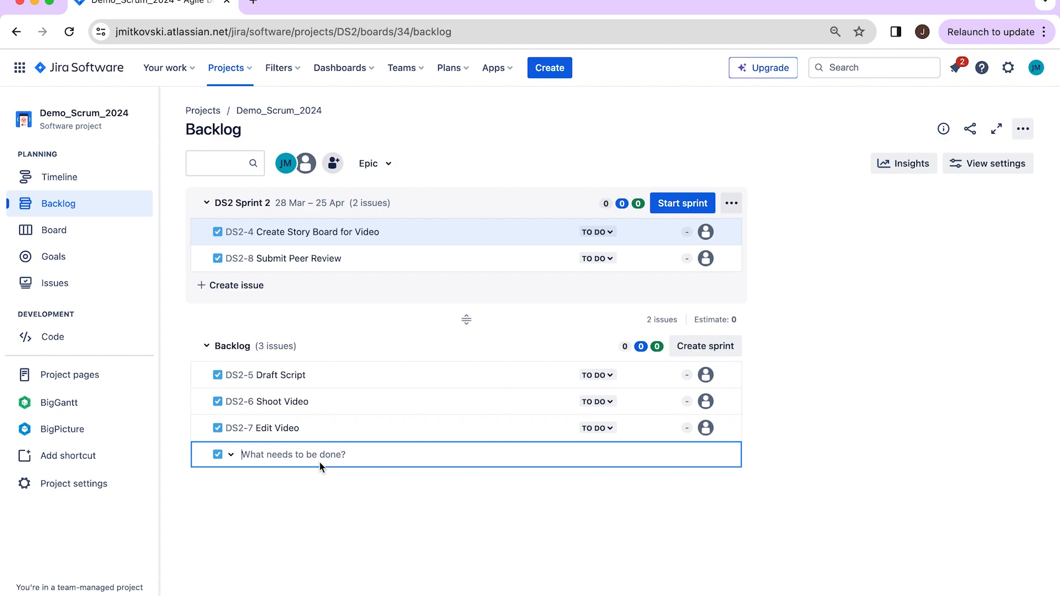
pyautogui.write('Team Norms')
pyautogui.press('Return')
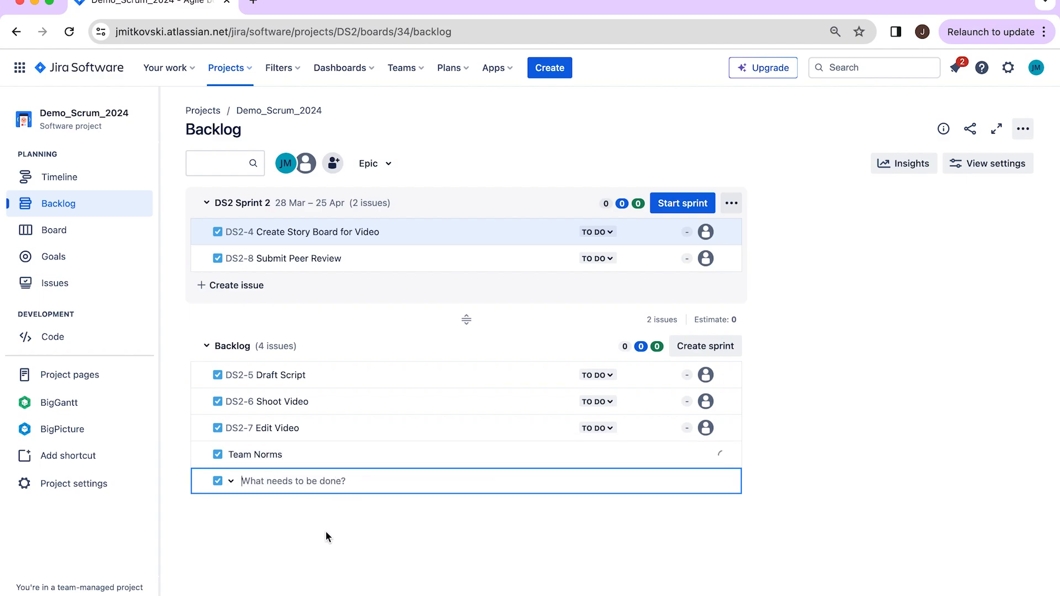
pyautogui.click(316, 546)
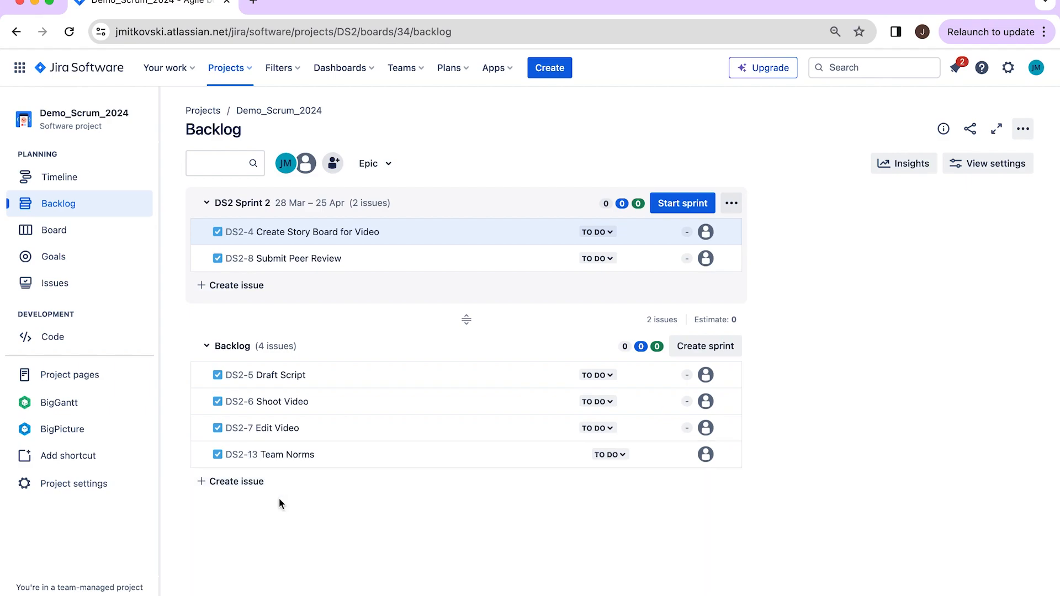
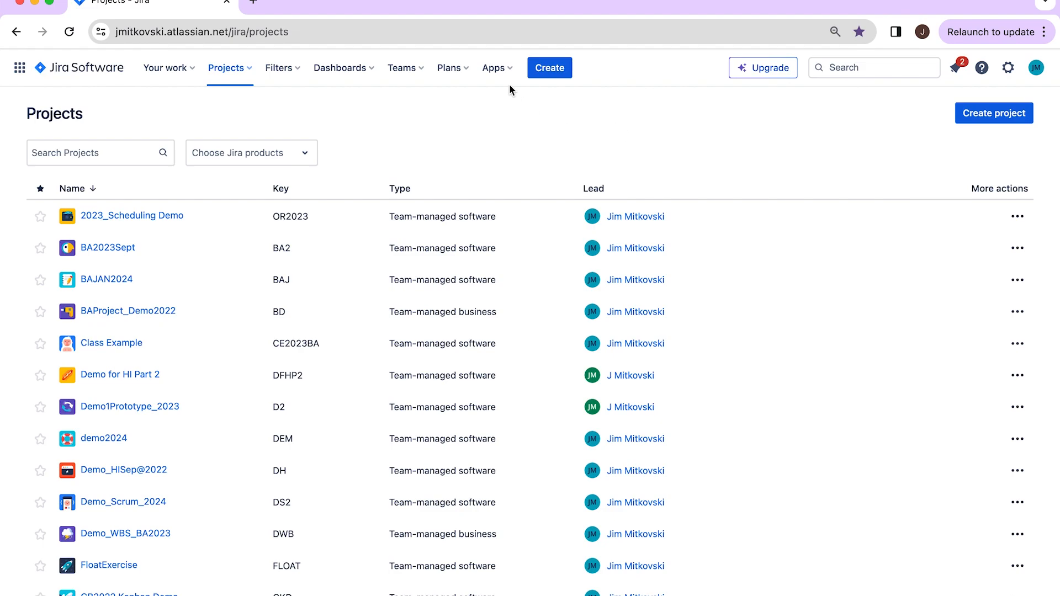
# Open the Atlassian Marketplace from Jira and look through the recommended and available apps.
pyautogui.click(506, 68)
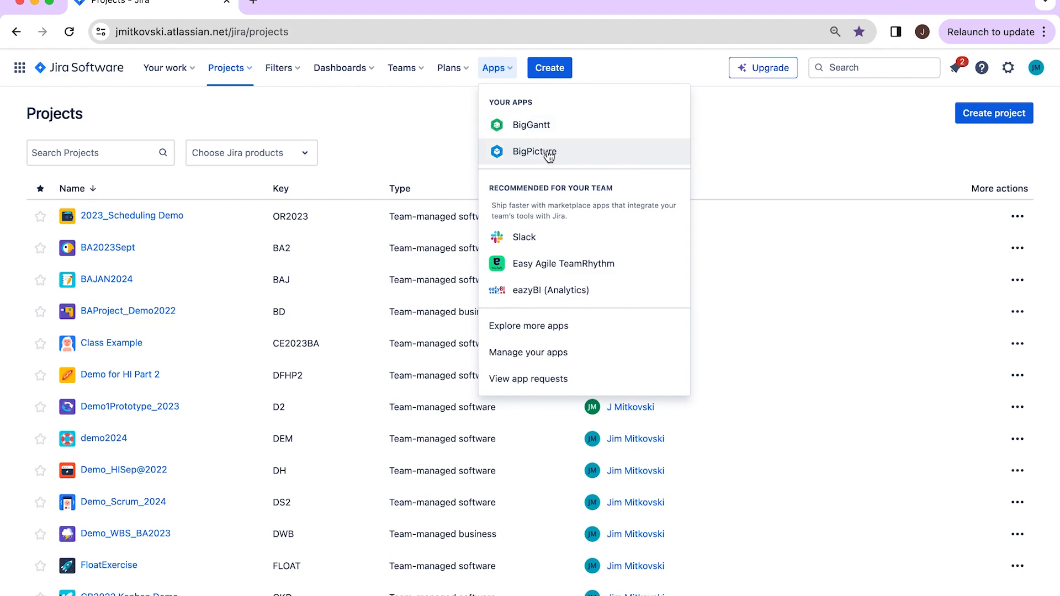
pyautogui.click(538, 332)
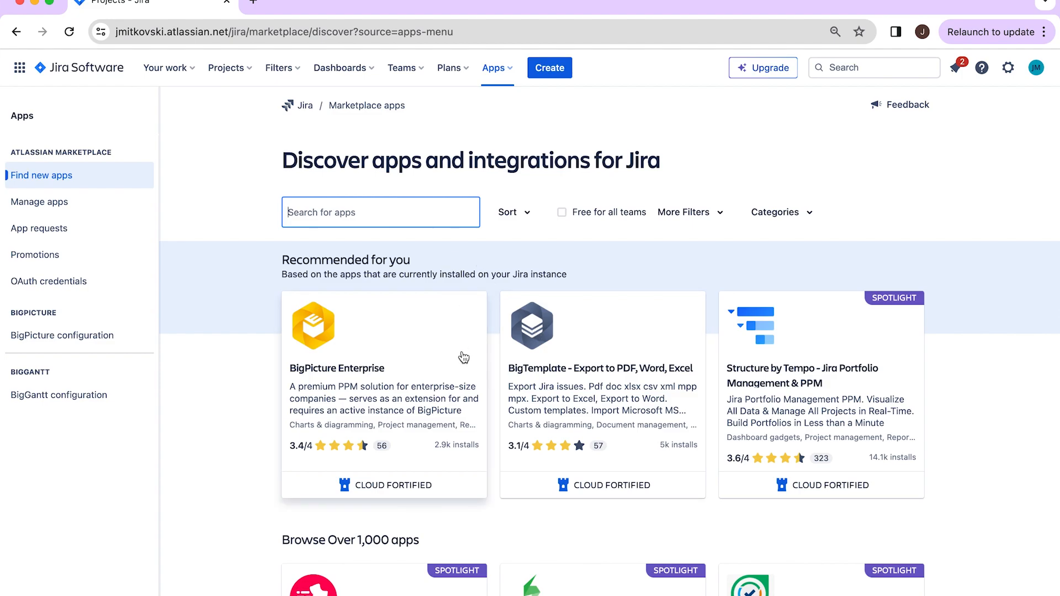
pyautogui.scroll(-3, 462, 332)
pyautogui.scroll(-14, 462, 356)
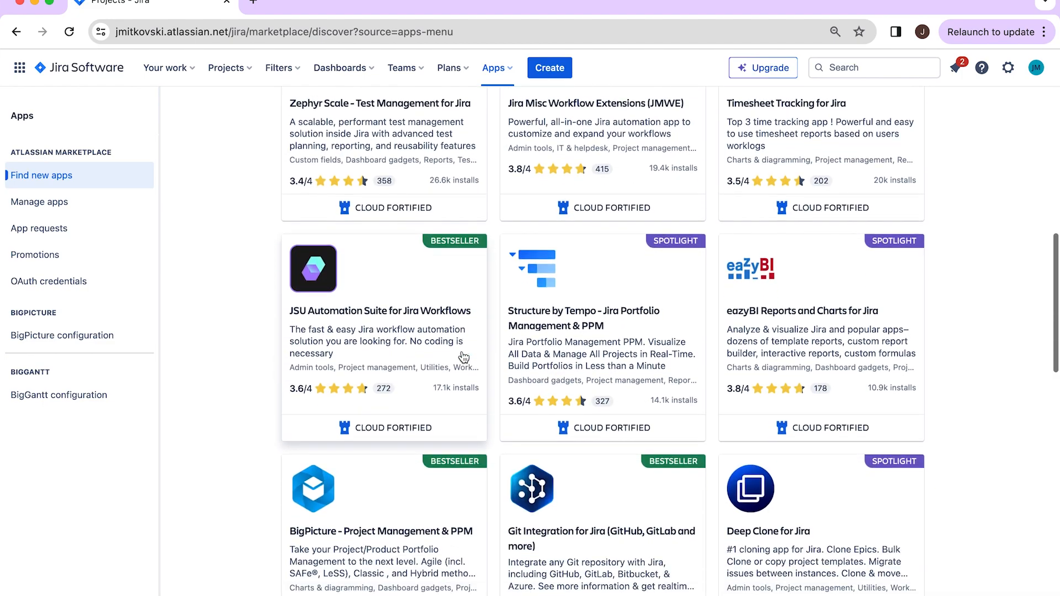
pyautogui.scroll(-3, 463, 356)
pyautogui.scroll(12, 462, 356)
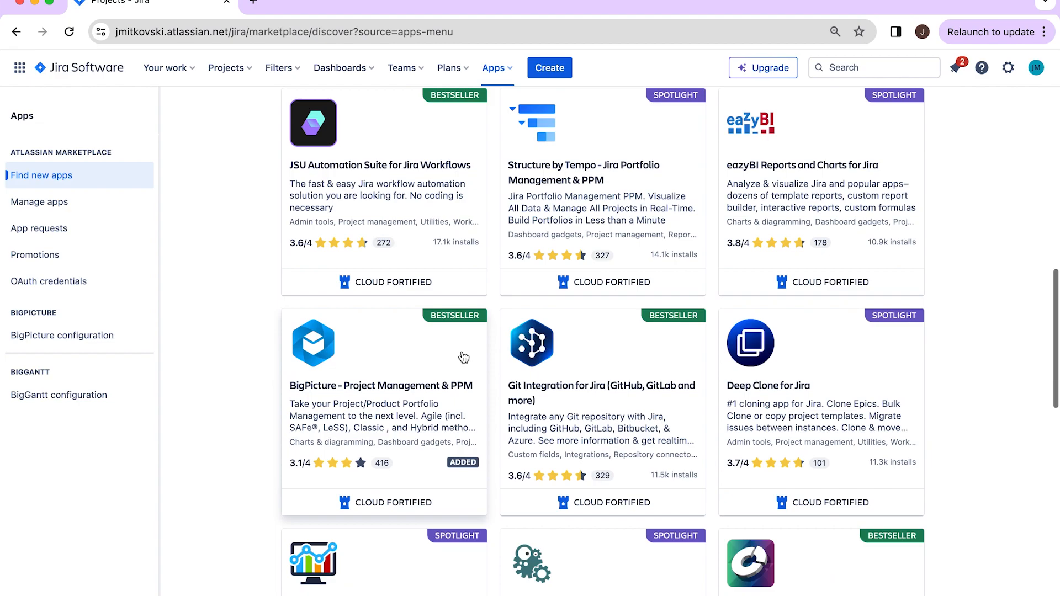
pyautogui.scroll(6, 462, 350)
# Search the marketplace for "gantt" and look through the matching apps, including their ratings and install counts.
pyautogui.click(463, 211)
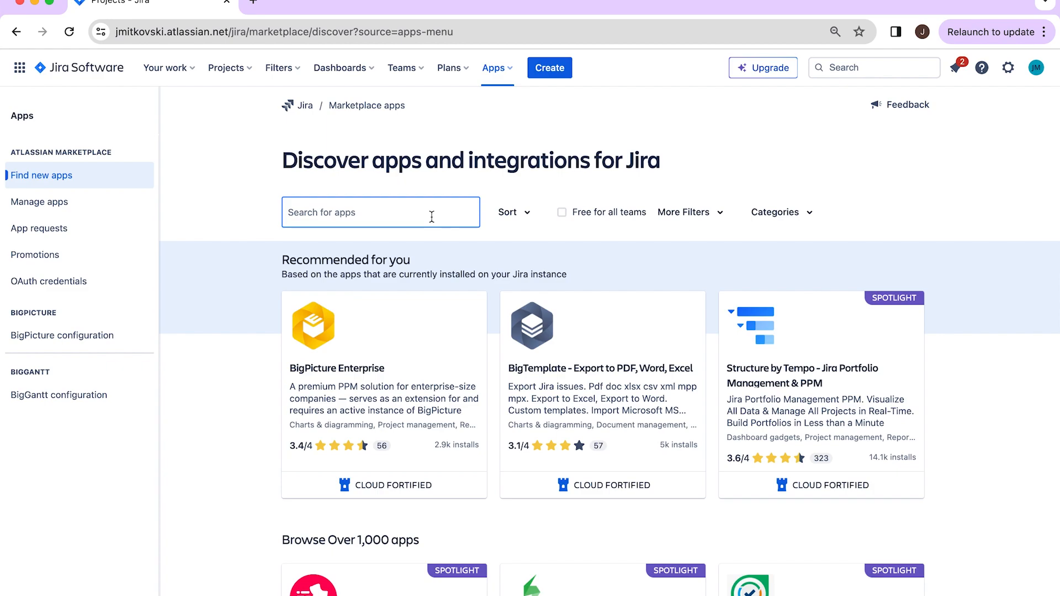
pyautogui.write('gantt')
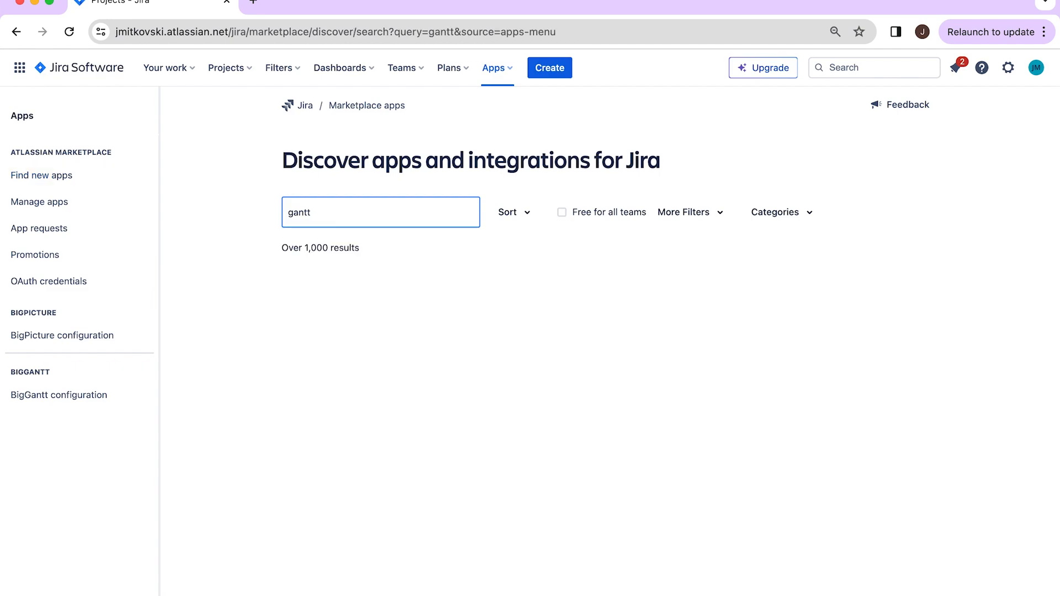
pyautogui.scroll(-2, 451, 335)
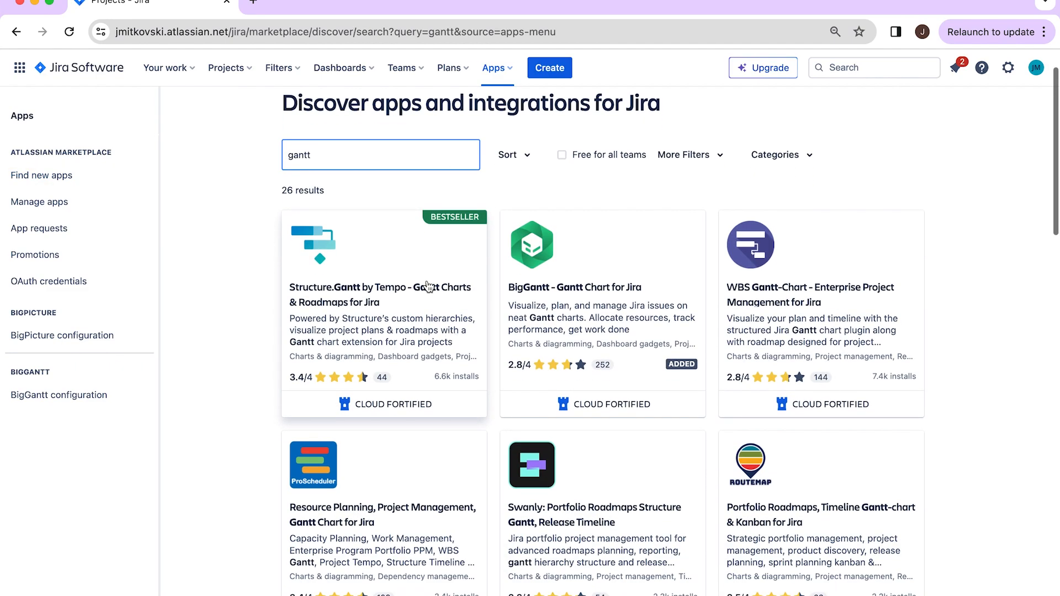
pyautogui.scroll(1, 459, 196)
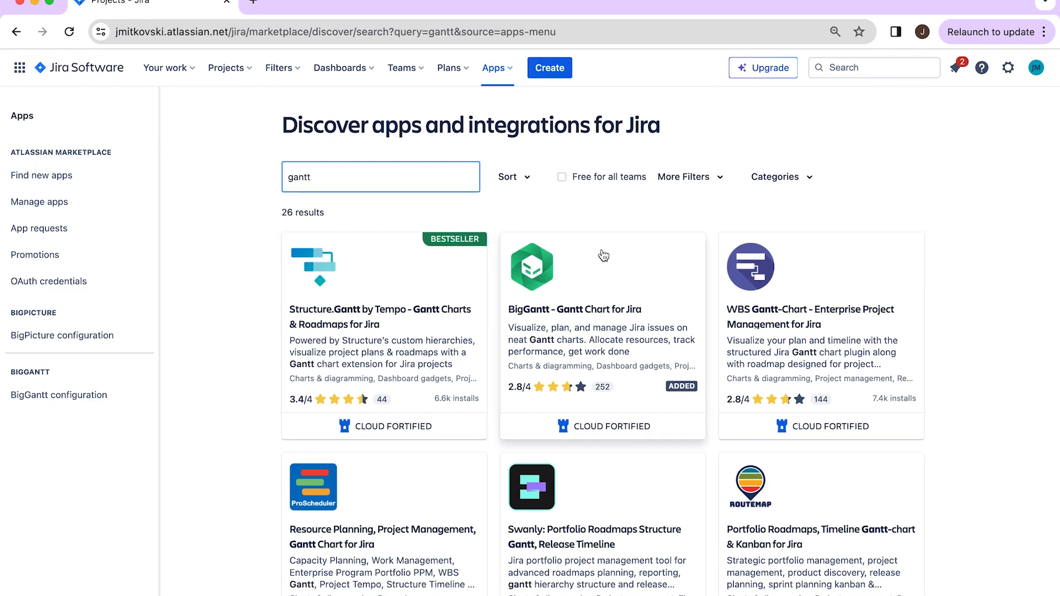
pyautogui.scroll(-1, 791, 220)
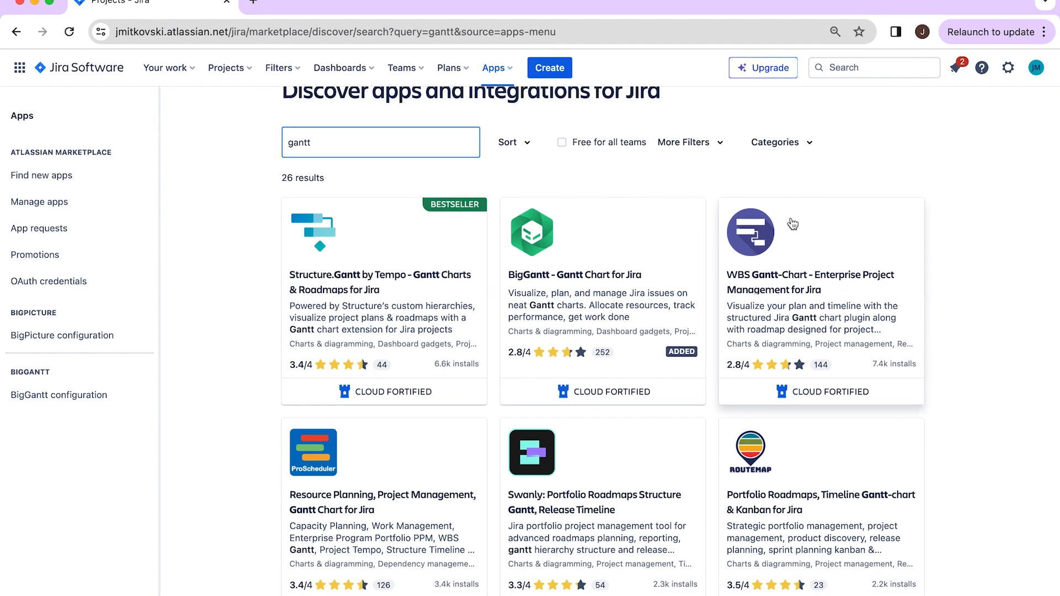
pyautogui.scroll(-4, 792, 223)
pyautogui.scroll(-2, 656, 388)
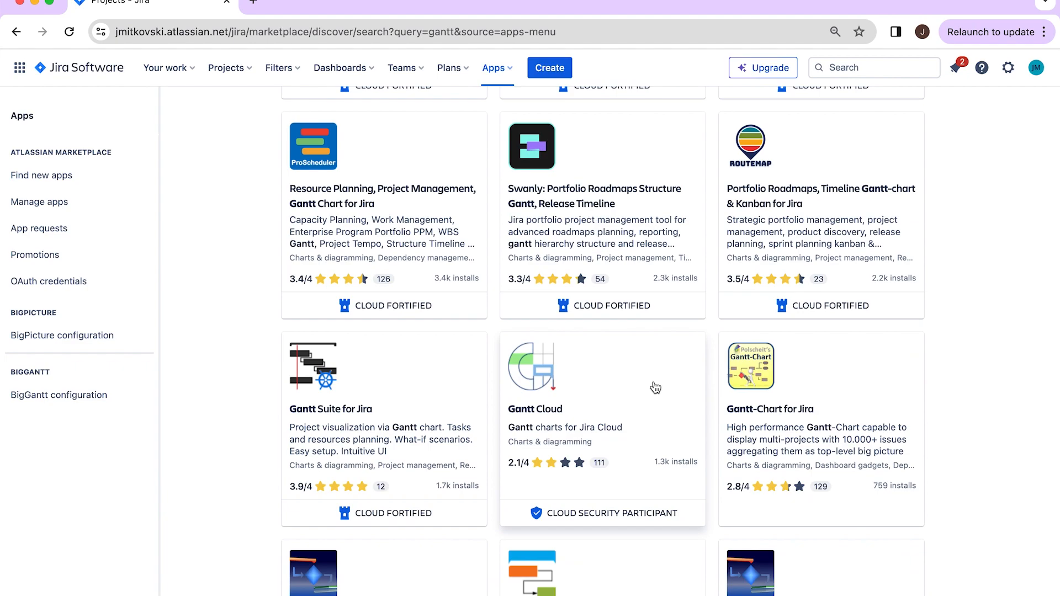
pyautogui.scroll(-3, 656, 388)
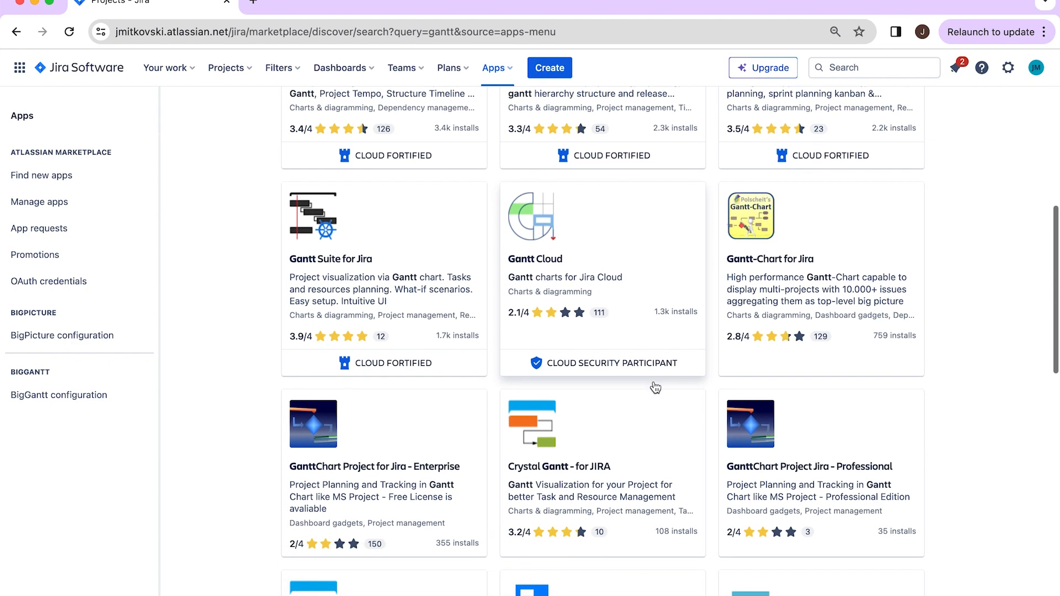
pyautogui.scroll(-2, 656, 388)
pyautogui.scroll(-2, 673, 314)
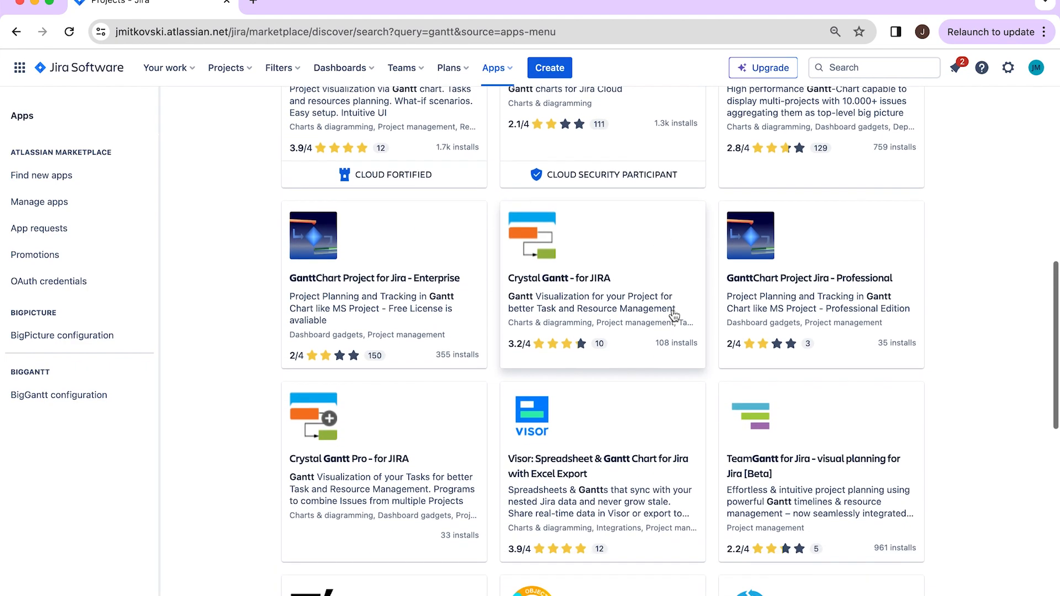
pyautogui.scroll(-5, 673, 315)
pyautogui.scroll(-1, 670, 348)
pyautogui.scroll(-4, 668, 365)
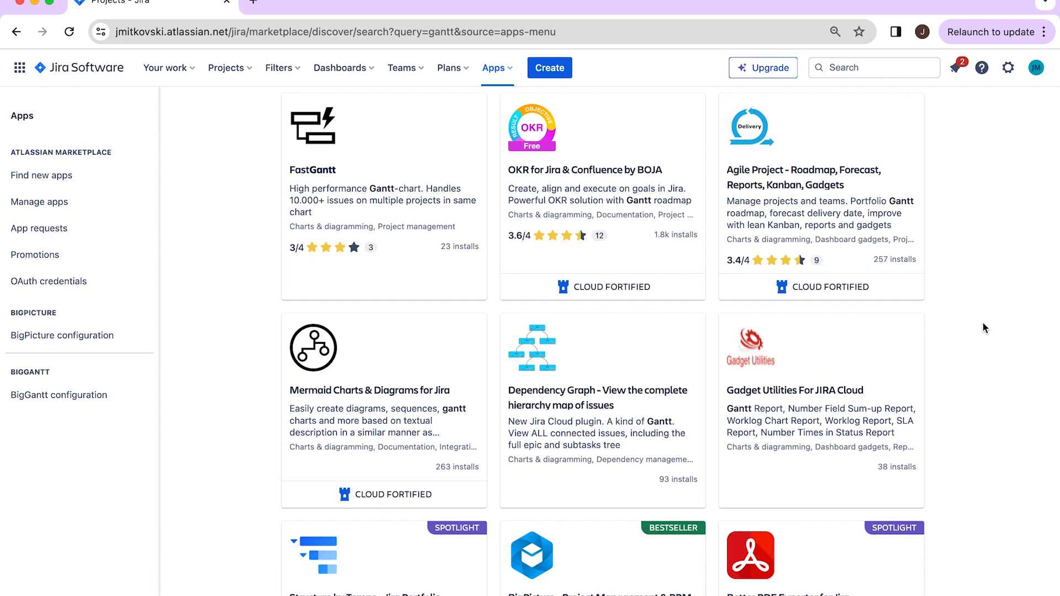
pyautogui.scroll(-2, 983, 328)
pyautogui.scroll(-2, 983, 328)
pyautogui.scroll(1, 983, 328)
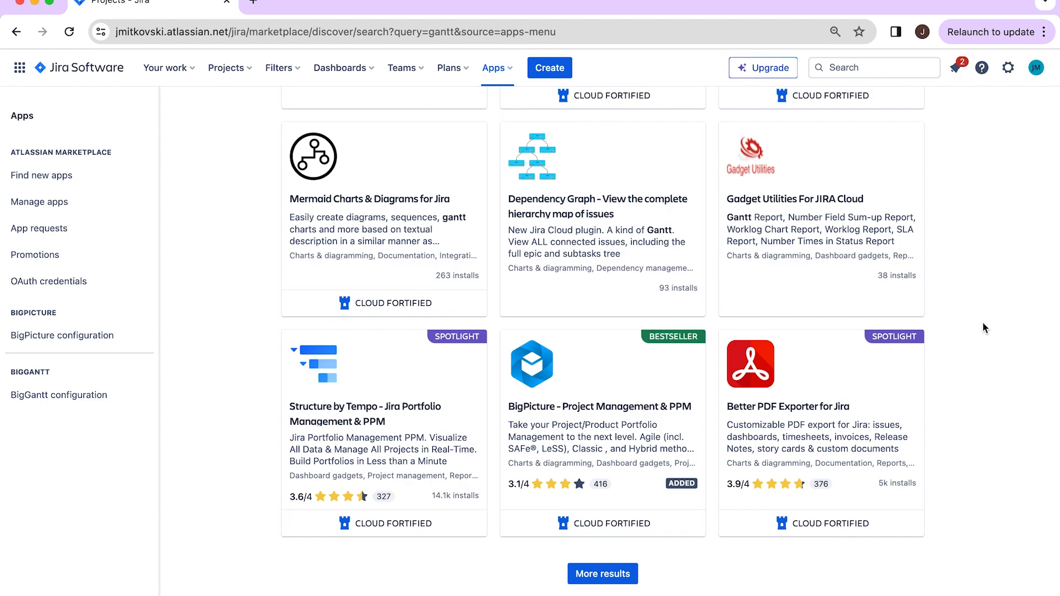
pyautogui.scroll(2, 983, 328)
pyautogui.scroll(10, 984, 327)
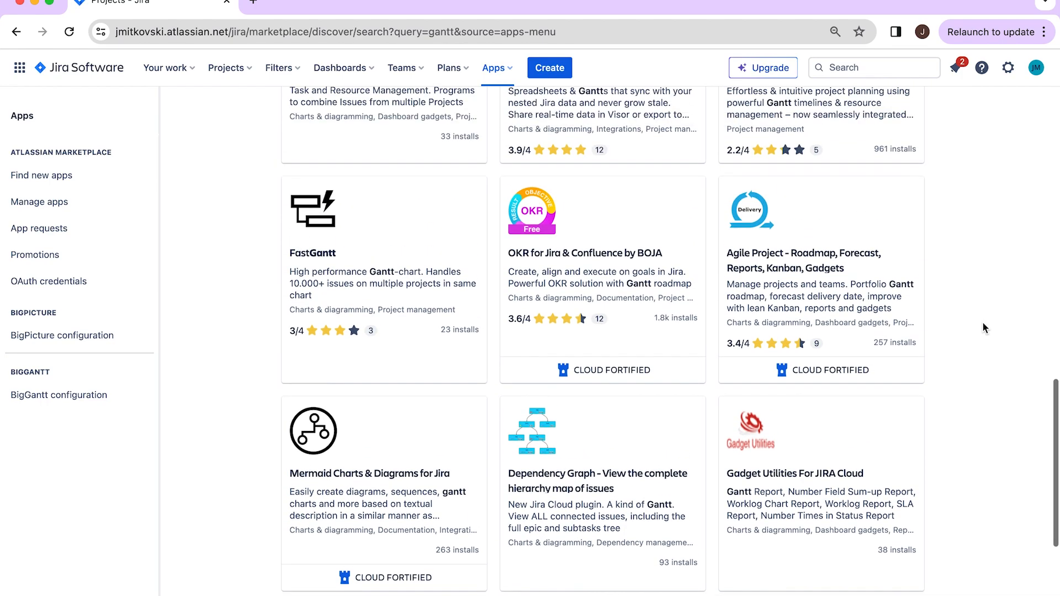
pyautogui.scroll(7, 983, 328)
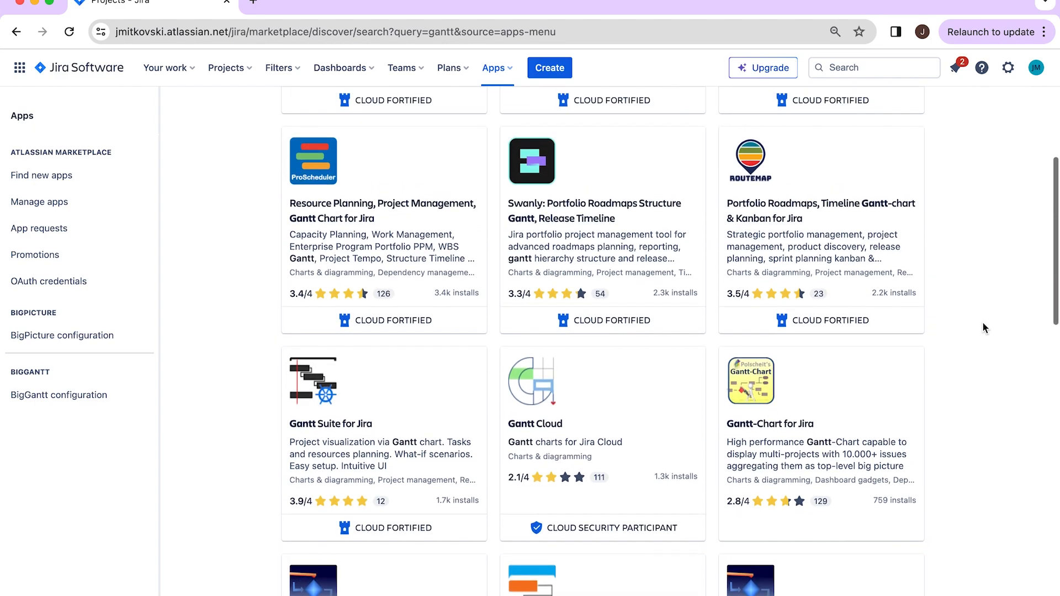
pyautogui.scroll(3, 595, 287)
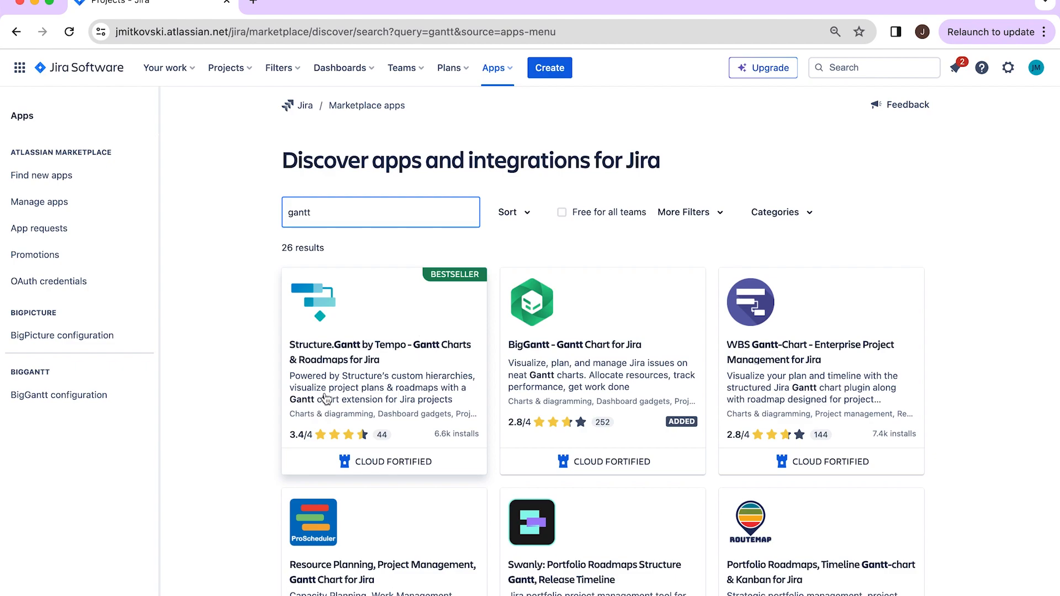
# Open the Structure.Gantt by Tempo listing and read its overview of Gantt chart features.
pyautogui.click(424, 318)
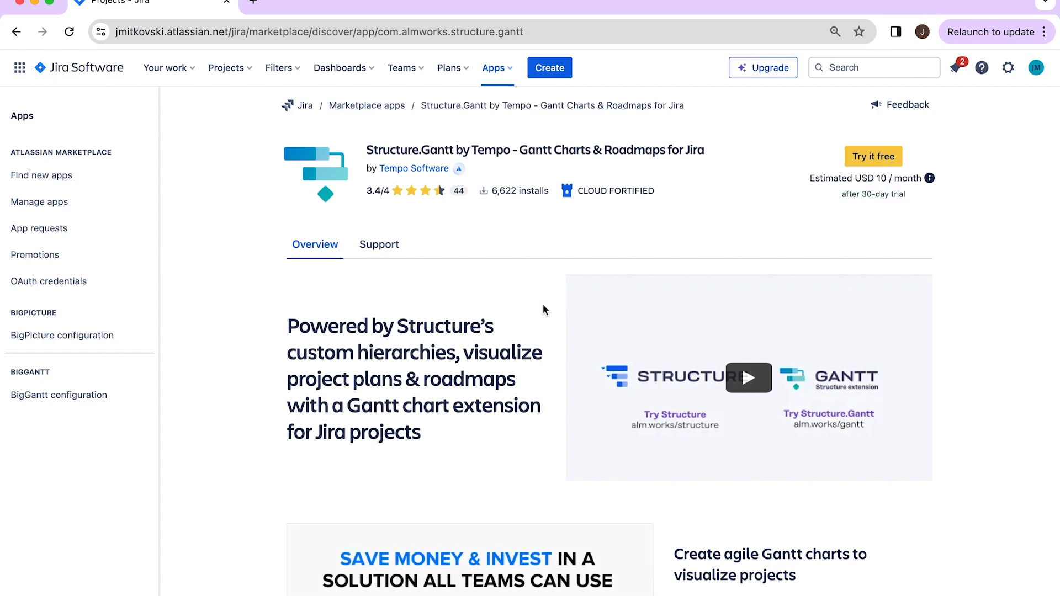
pyautogui.scroll(-3, 542, 304)
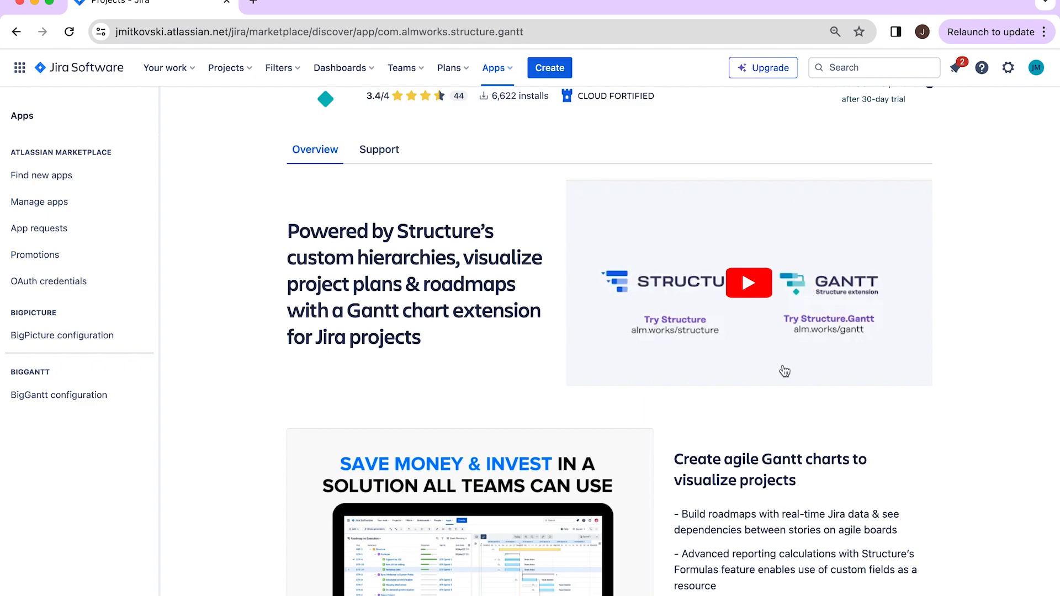
pyautogui.scroll(-5, 636, 443)
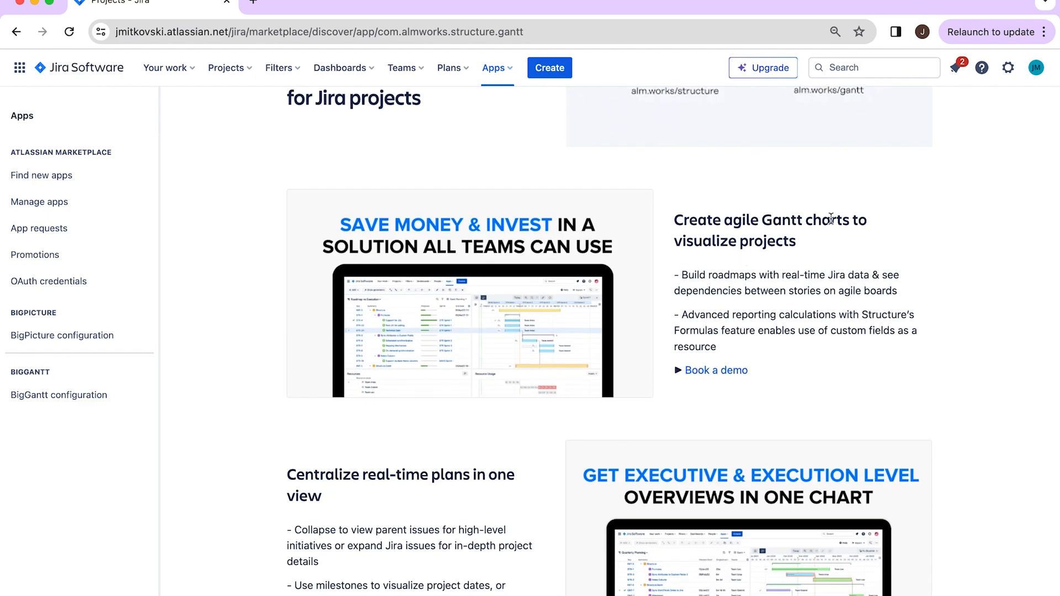
pyautogui.scroll(-2, 580, 321)
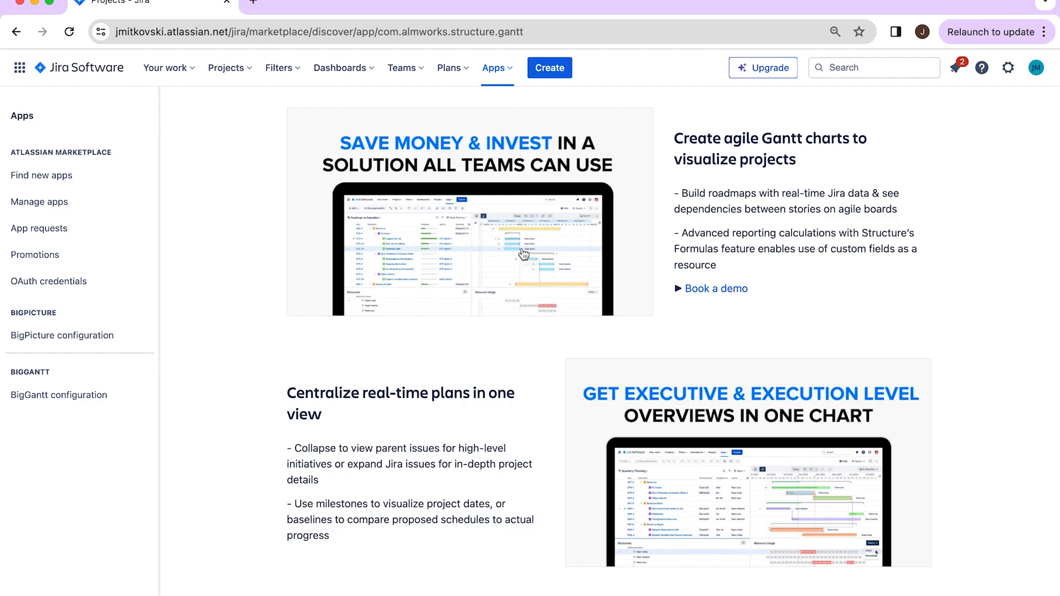
pyautogui.scroll(-1, 547, 287)
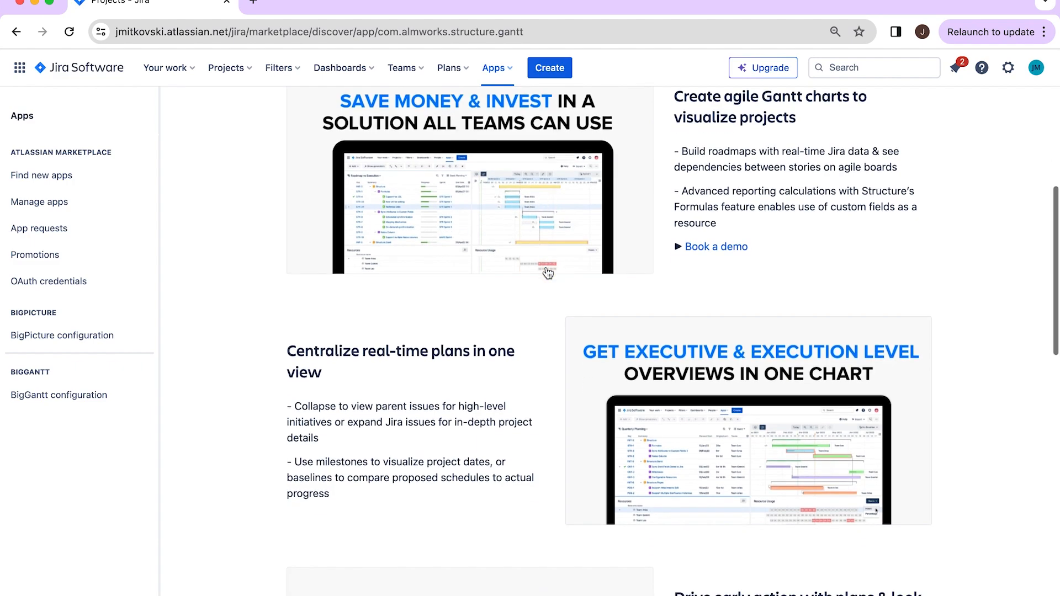
# Read the remaining Structure.Gantt feature sections, including real-time plans and resource planning, plus the More details and Certification sections.
pyautogui.scroll(-3, 545, 266)
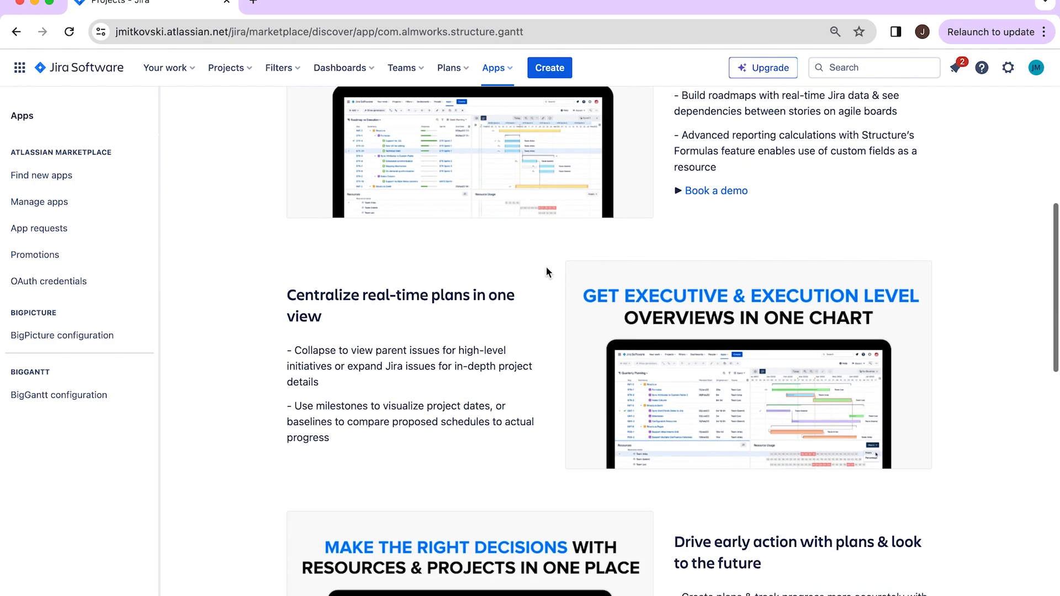
pyautogui.scroll(-5, 545, 266)
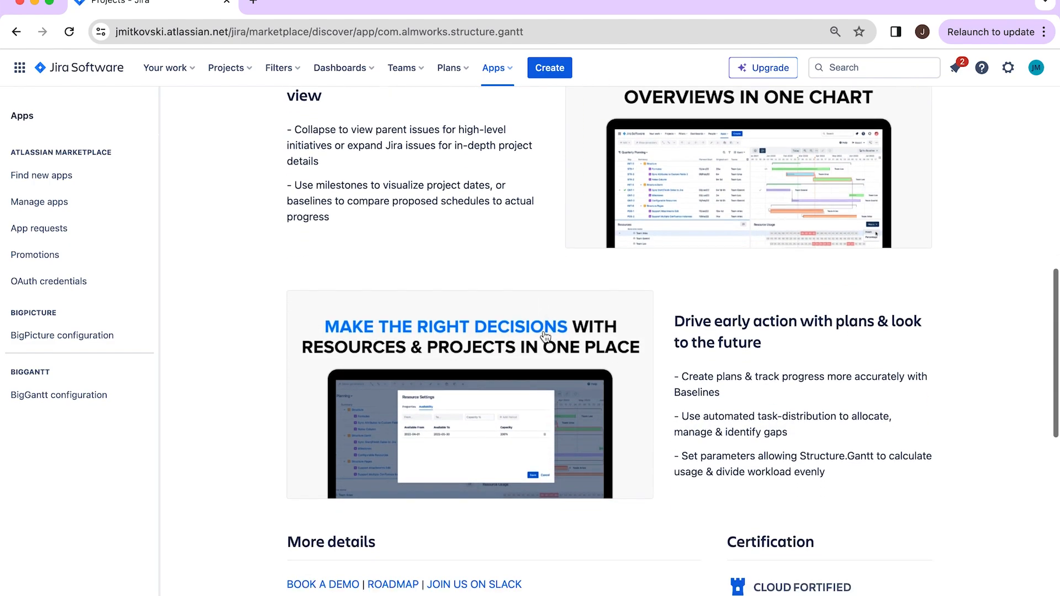
pyautogui.scroll(-4, 552, 384)
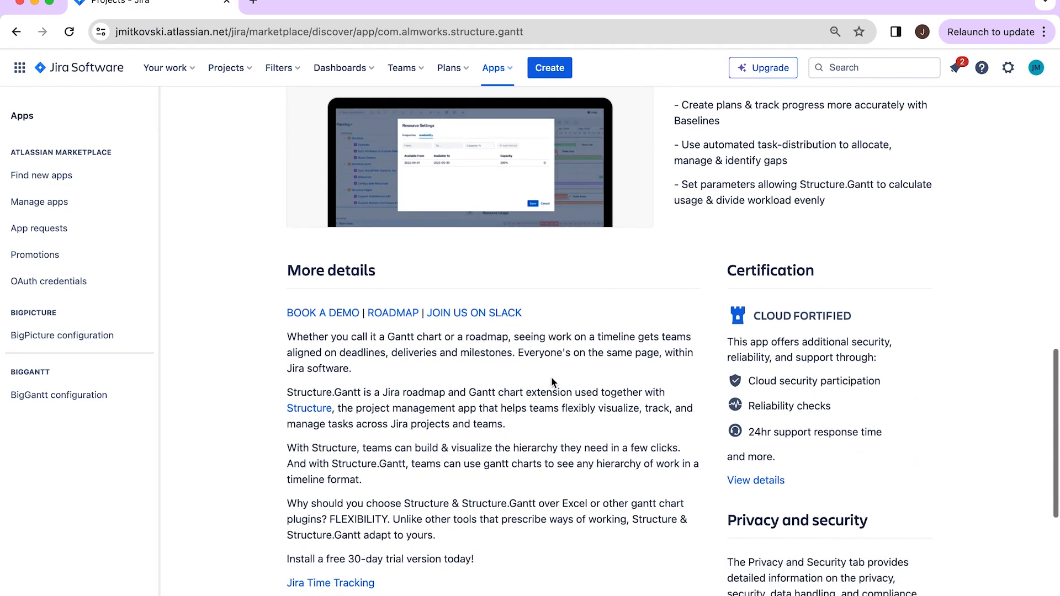
# Check the pricing and free trial details of Structure.Gantt by Tempo.
pyautogui.scroll(20, 551, 376)
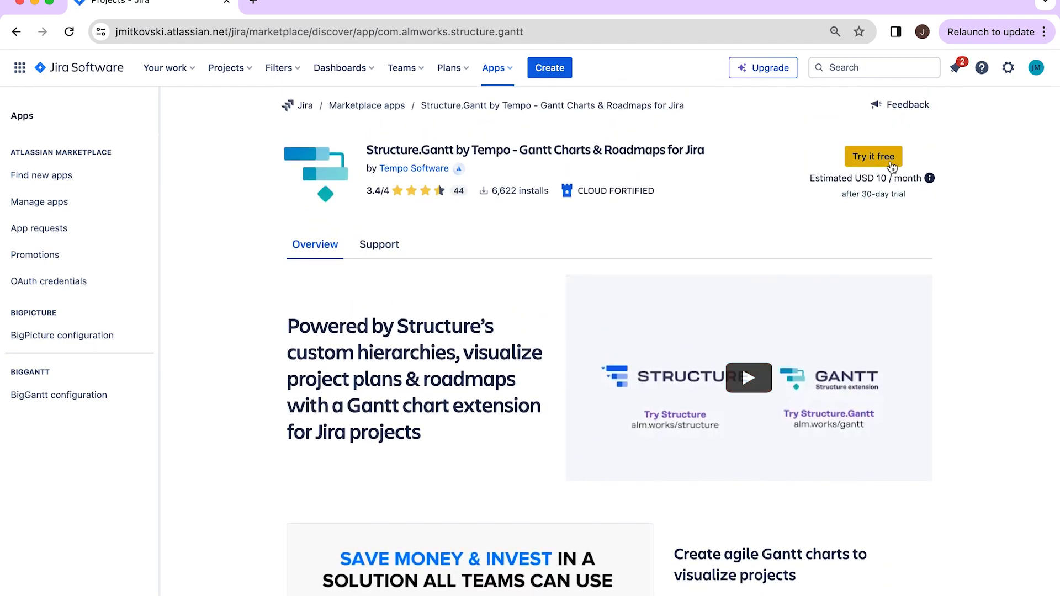
pyautogui.click(930, 178)
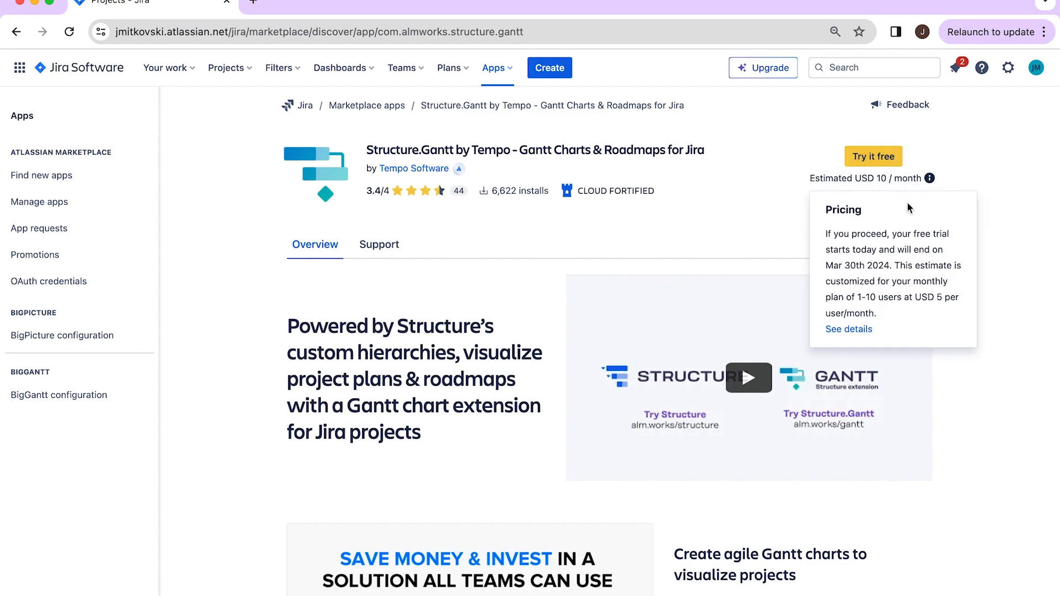
pyautogui.click(799, 209)
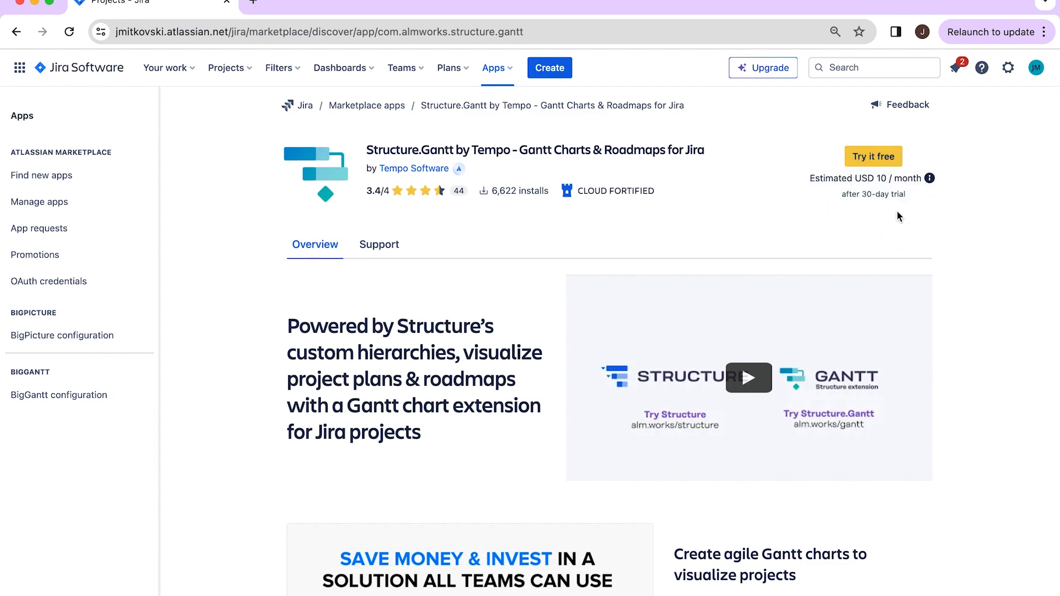
pyautogui.click(930, 179)
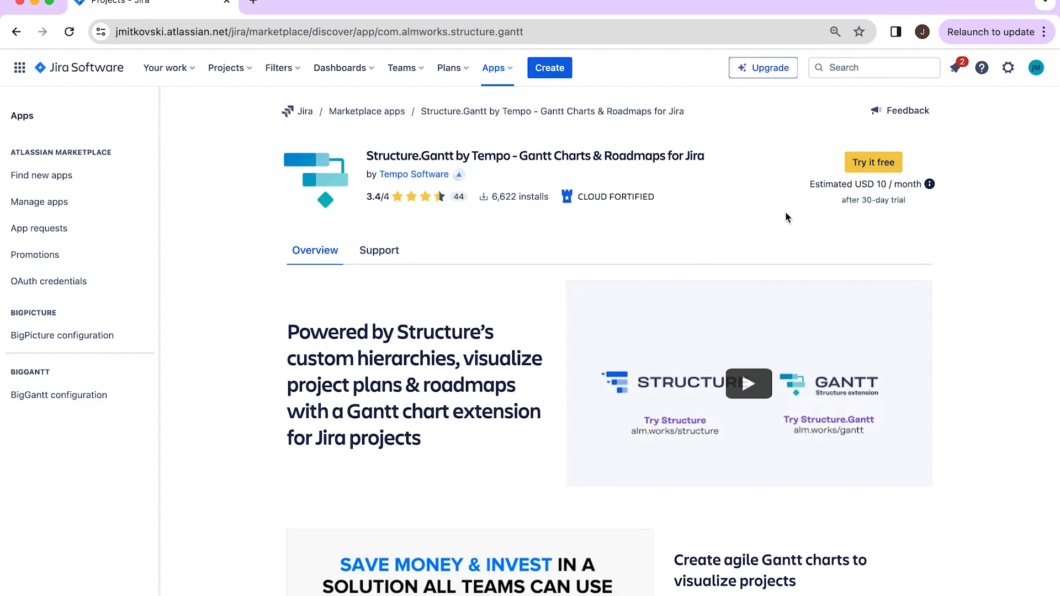
# Return to the gantt search results, find BigPicture - Project Management & PPM, and open its listing with the additional app options.
pyautogui.click(16, 32)
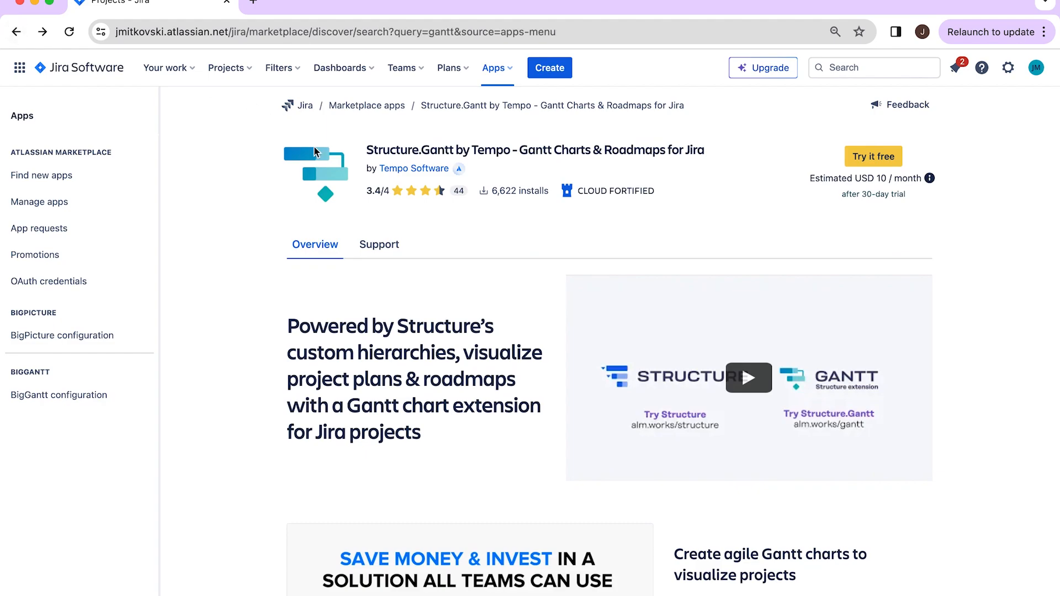
pyautogui.scroll(-10, 526, 253)
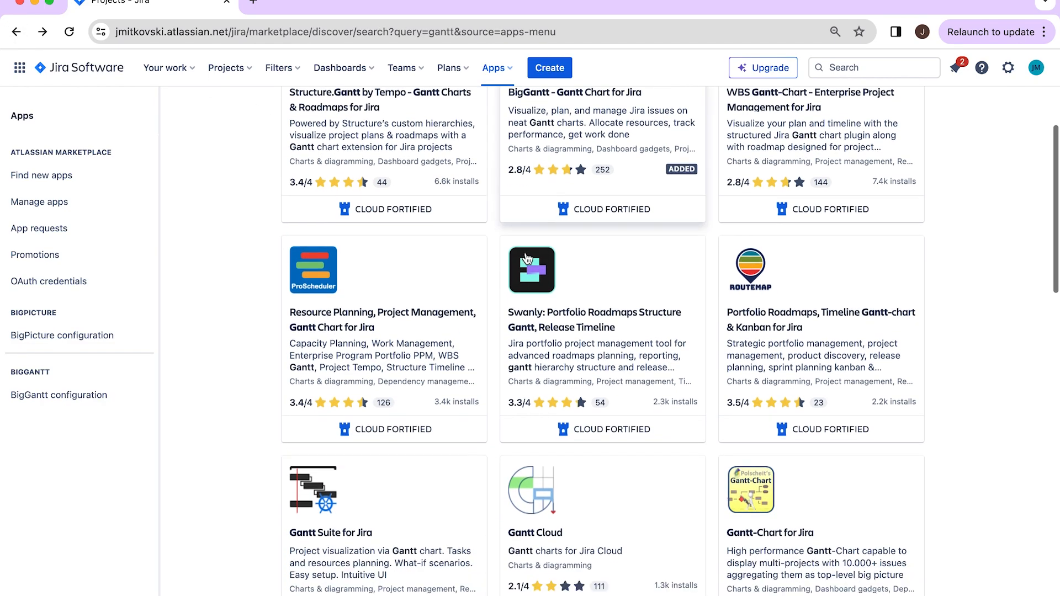
pyautogui.scroll(-13, 526, 253)
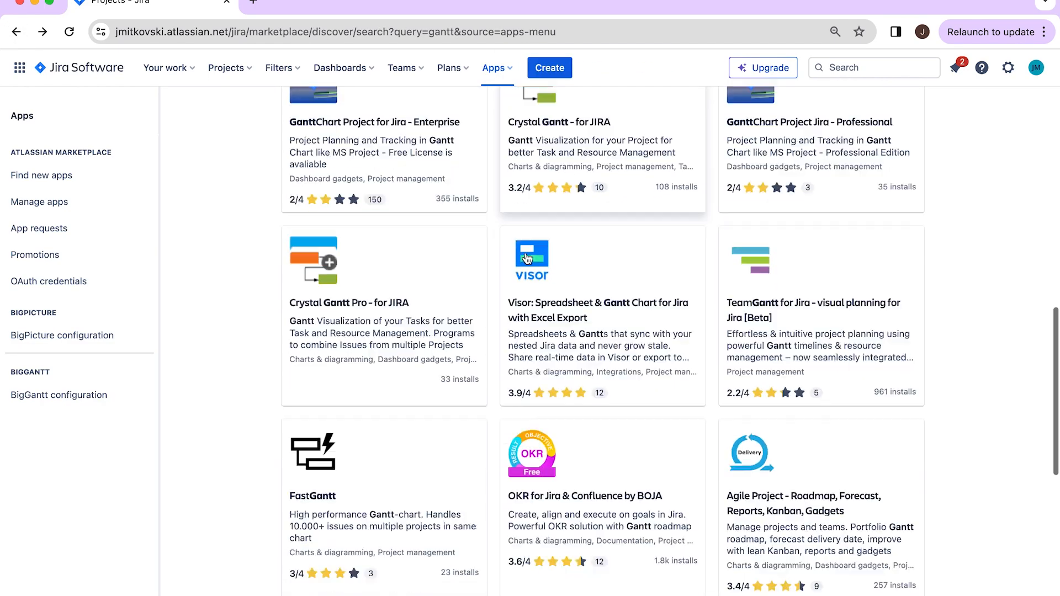
pyautogui.scroll(-2, 484, 309)
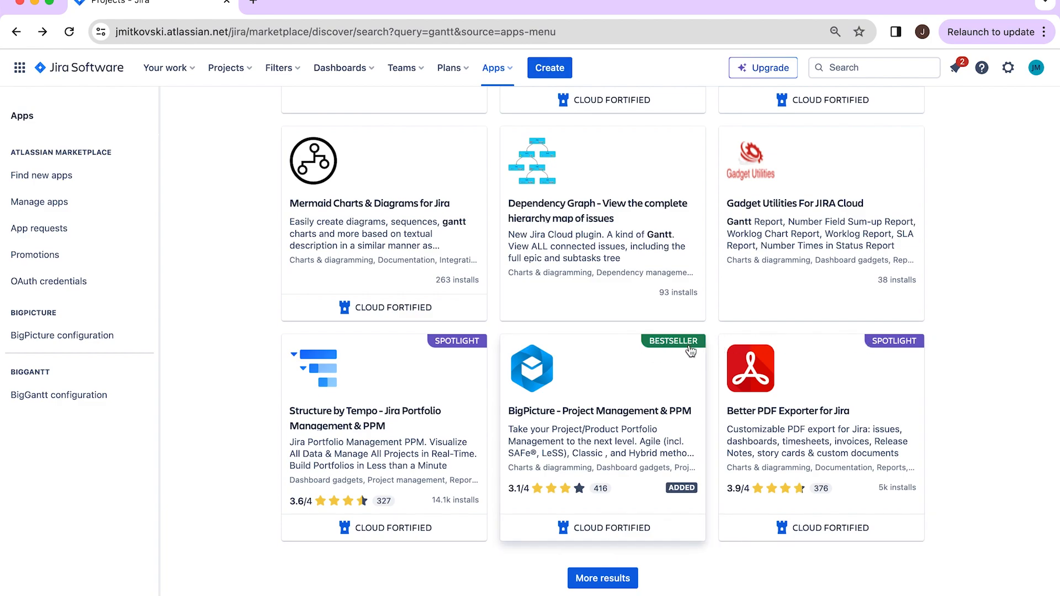
pyautogui.scroll(-1, 618, 419)
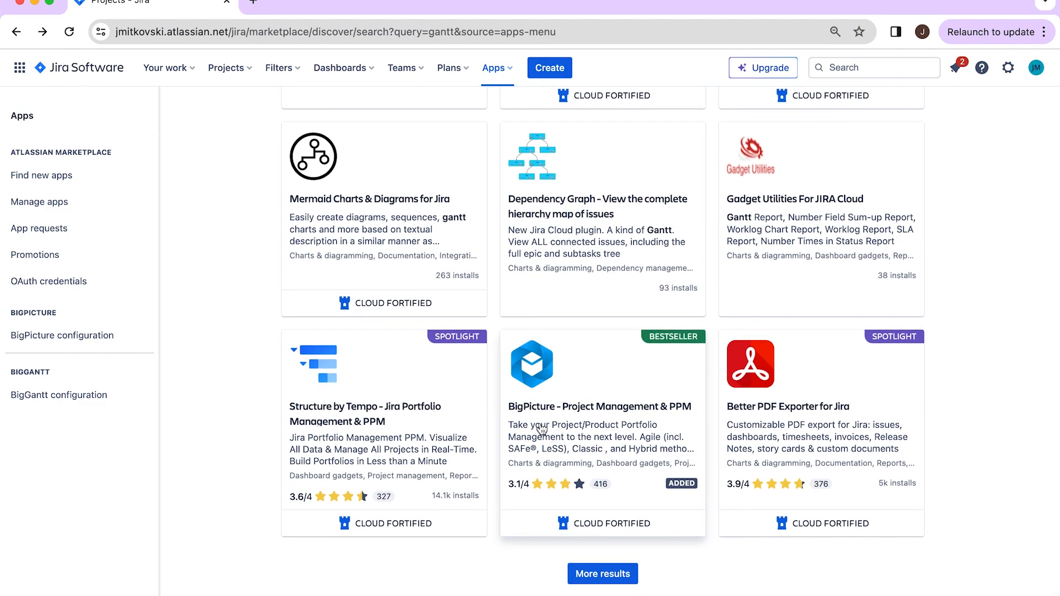
pyautogui.click(606, 385)
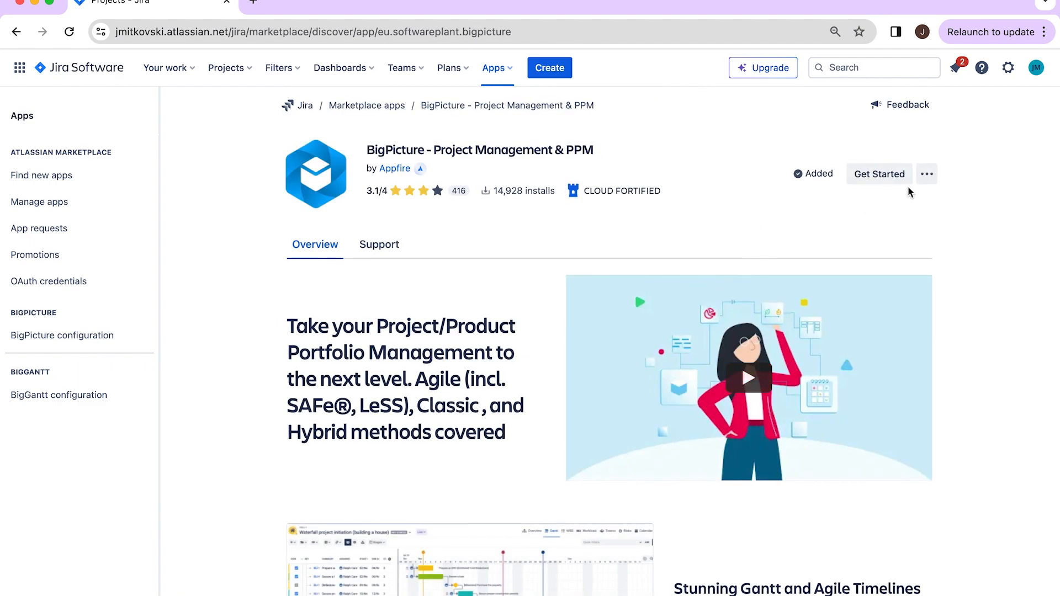
pyautogui.click(927, 176)
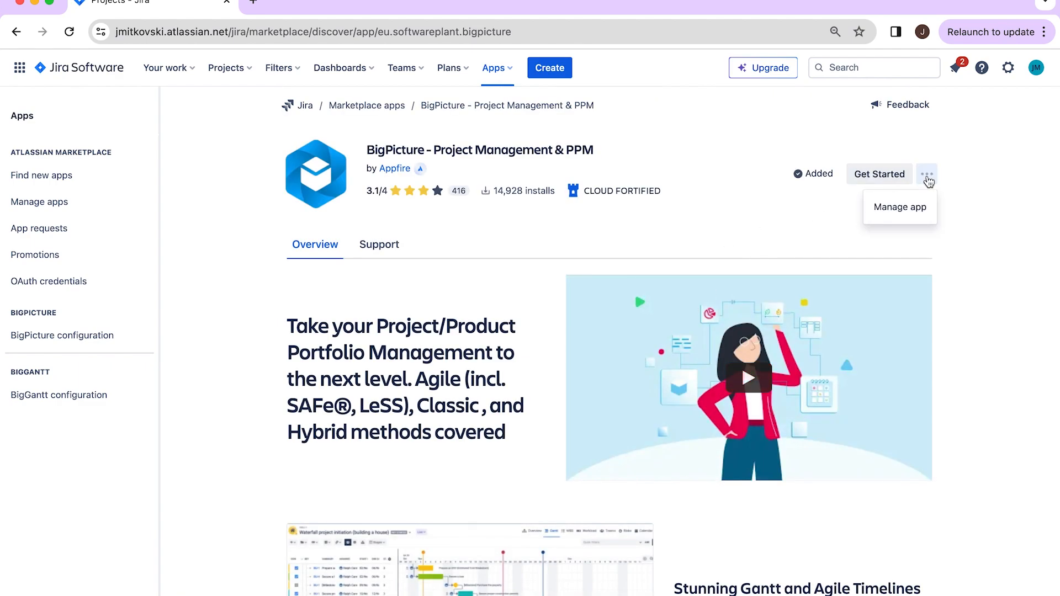
# Look over the BigPicture - Project Management & PPM marketplace listing.
pyautogui.click(955, 175)
pyautogui.scroll(-2, 754, 232)
pyautogui.scroll(2, 754, 232)
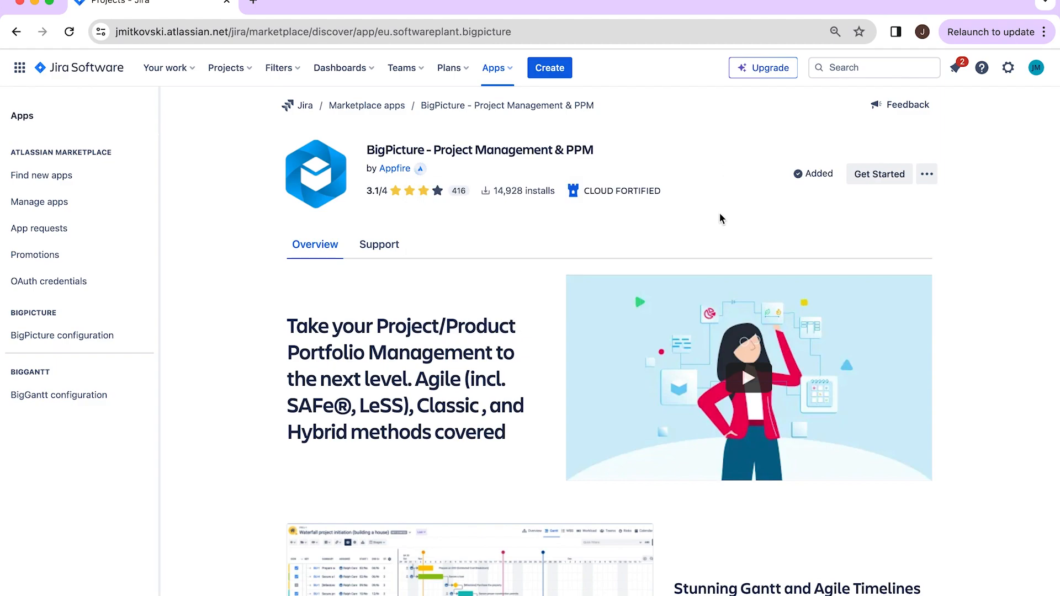
pyautogui.scroll(-1, 719, 214)
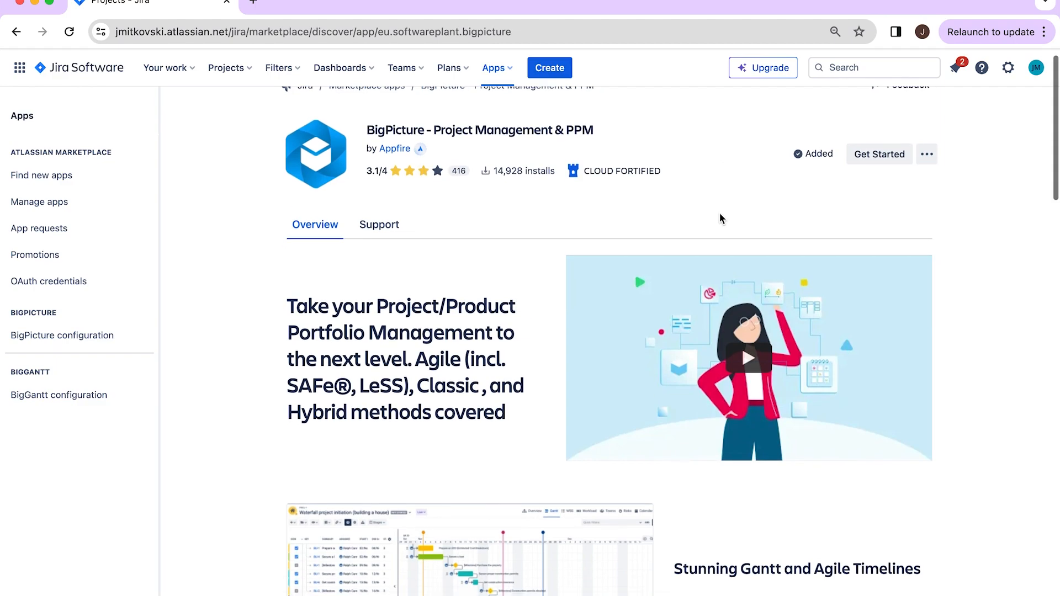
pyautogui.scroll(1, 721, 194)
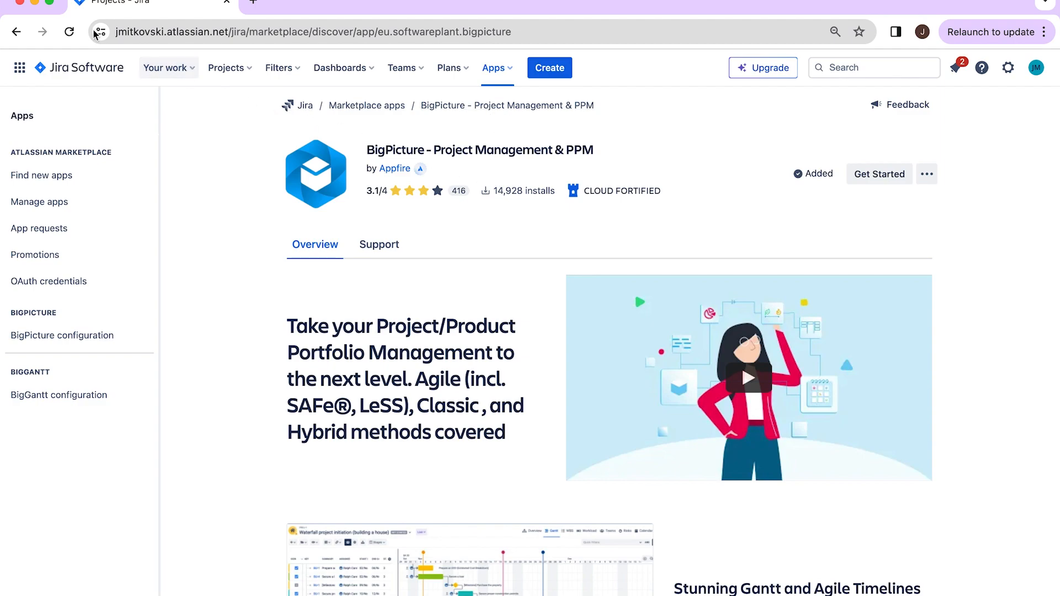
# Return to the gantt app search results and review the WBS Gantt-Chart for Jira listing and its trial pricing.
pyautogui.click(16, 32)
pyautogui.scroll(-1, 597, 307)
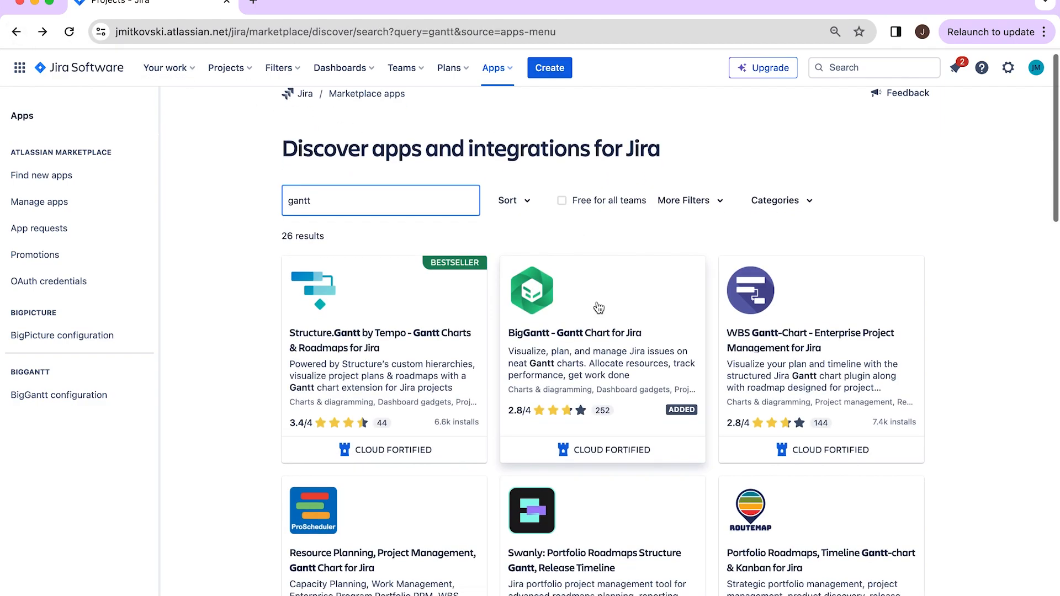
pyautogui.click(834, 301)
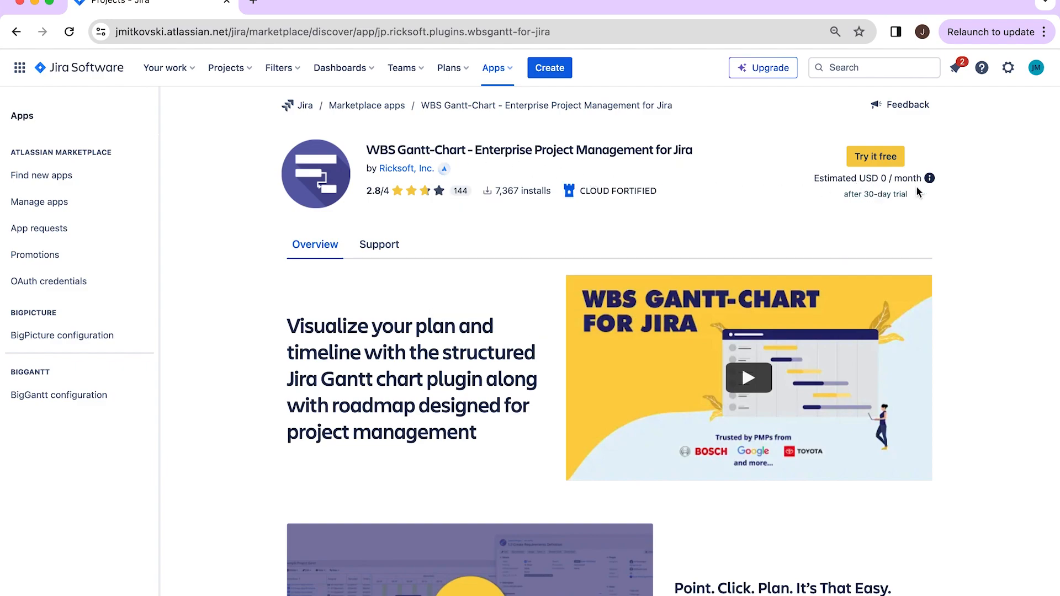
pyautogui.moveTo(872, 179)
pyautogui.scroll(-4, 803, 210)
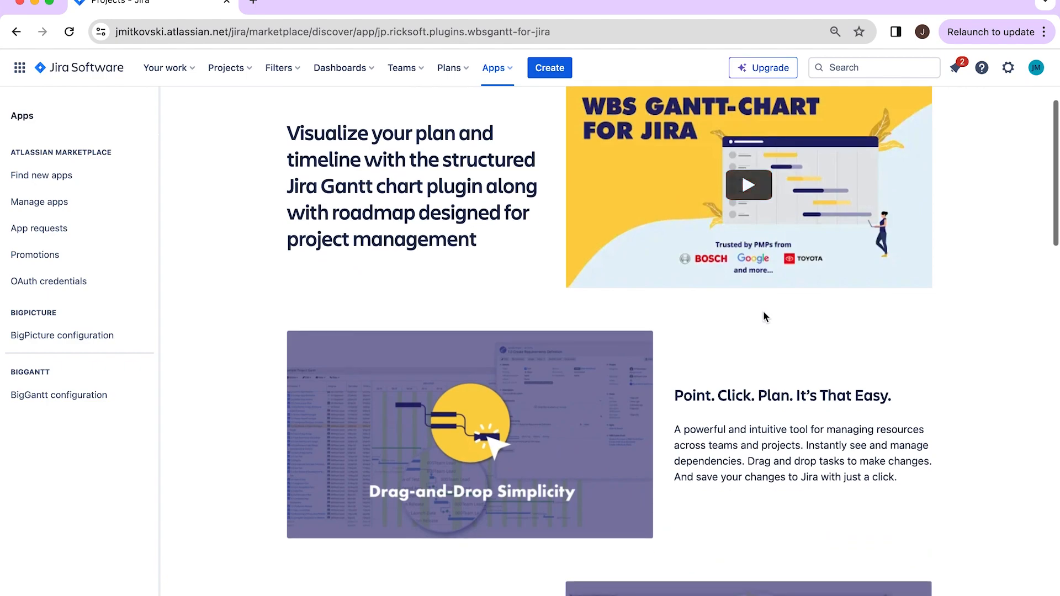
pyautogui.scroll(-5, 770, 359)
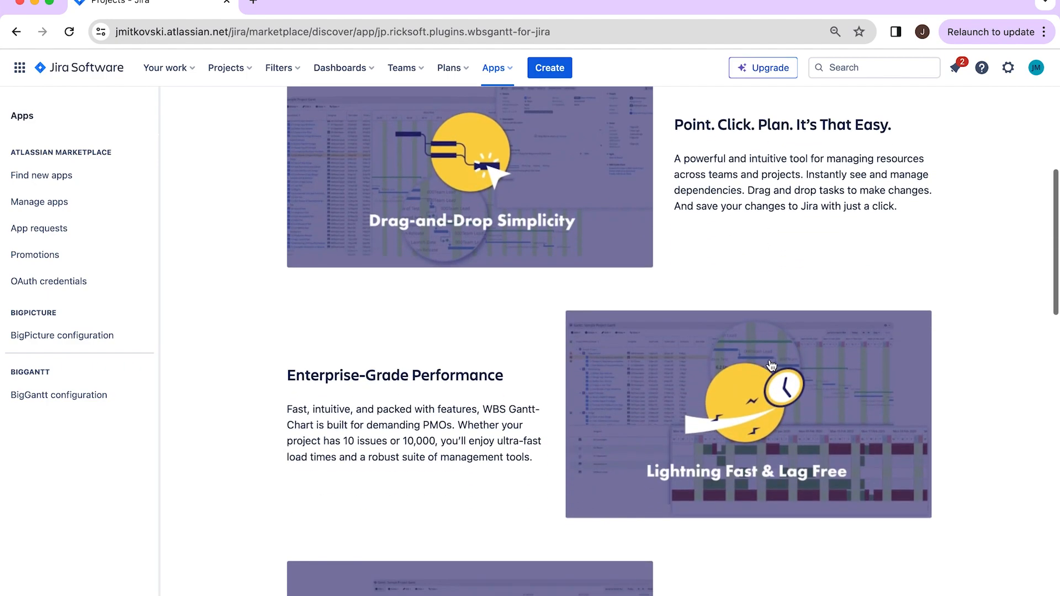
pyautogui.scroll(-2, 771, 365)
pyautogui.scroll(6, 769, 359)
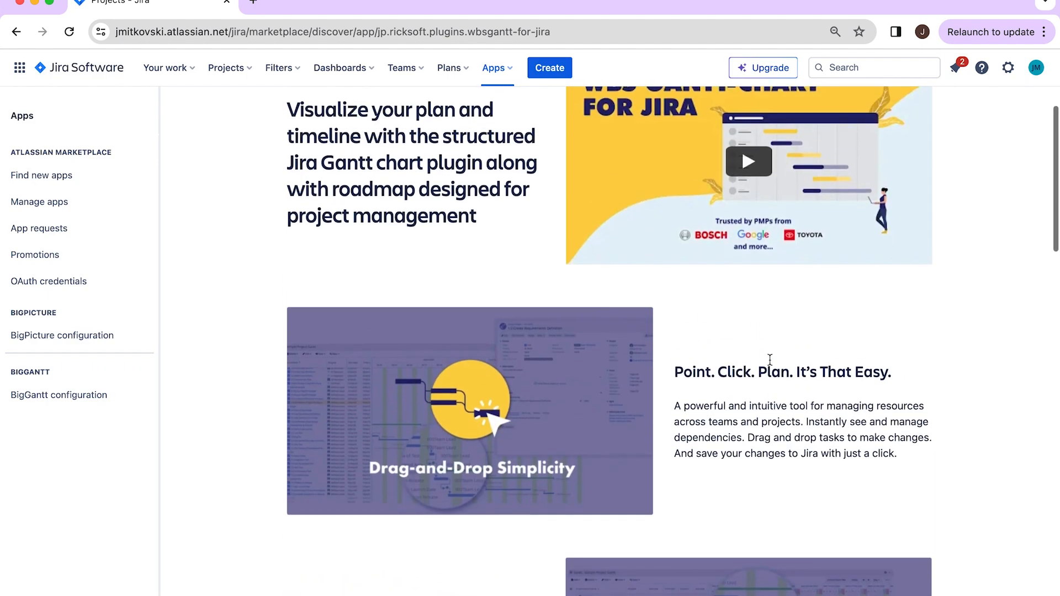
pyautogui.scroll(4, 769, 359)
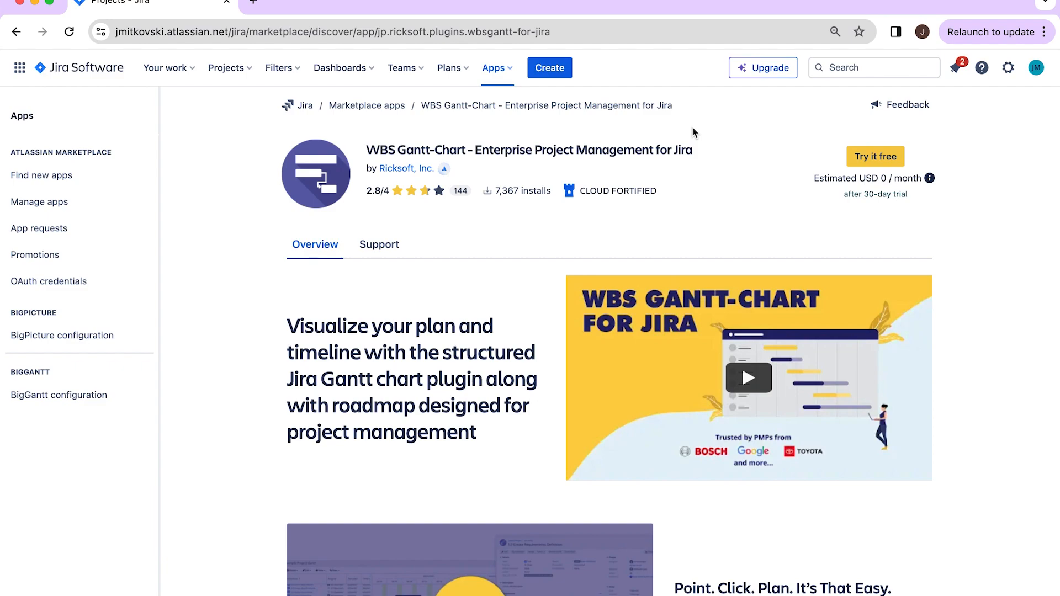
# View all projects, check the 2023_Scheduling Demo project's board, and return to the project list.
pyautogui.click(236, 76)
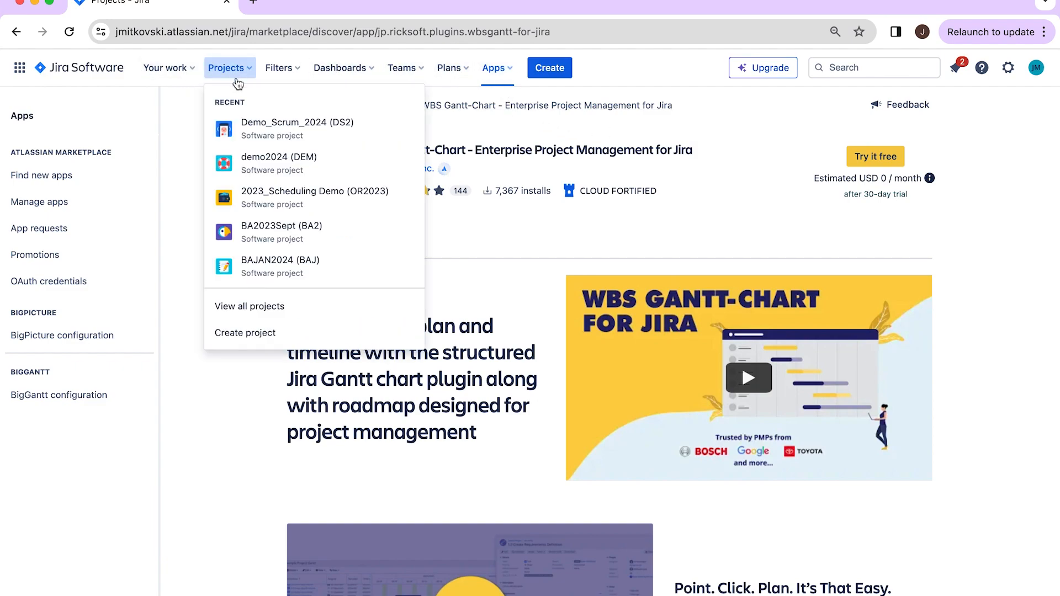
pyautogui.click(244, 306)
pyautogui.scroll(-3, 133, 340)
pyautogui.scroll(3, 132, 331)
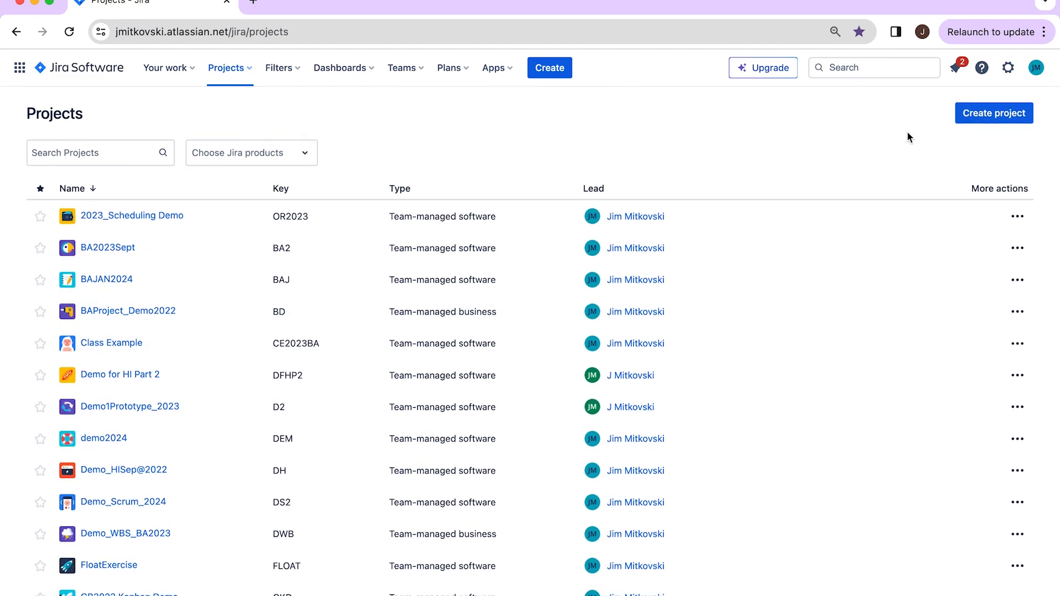
pyautogui.click(138, 224)
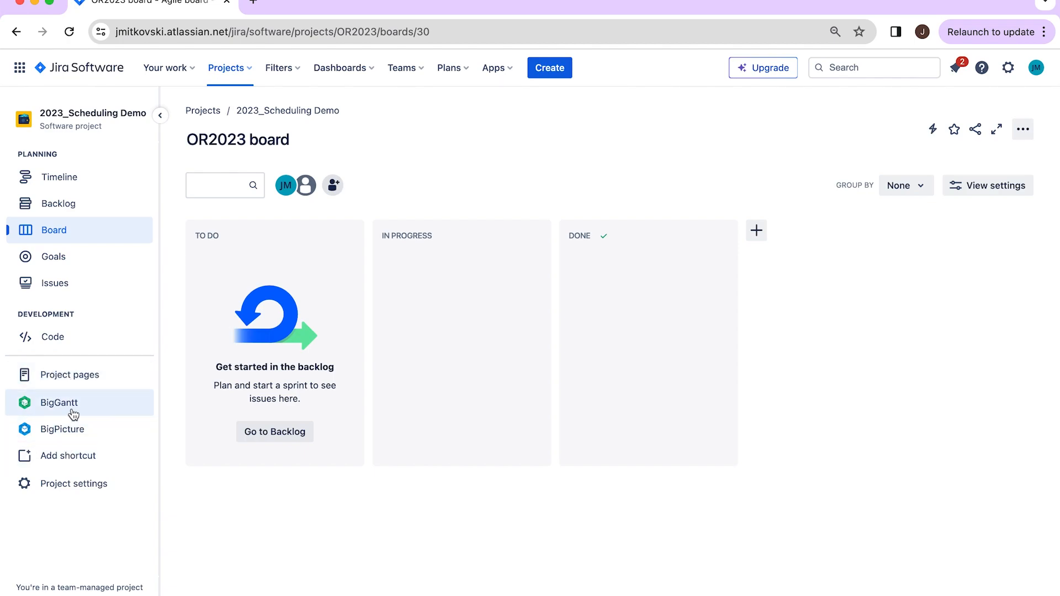
pyautogui.click(16, 32)
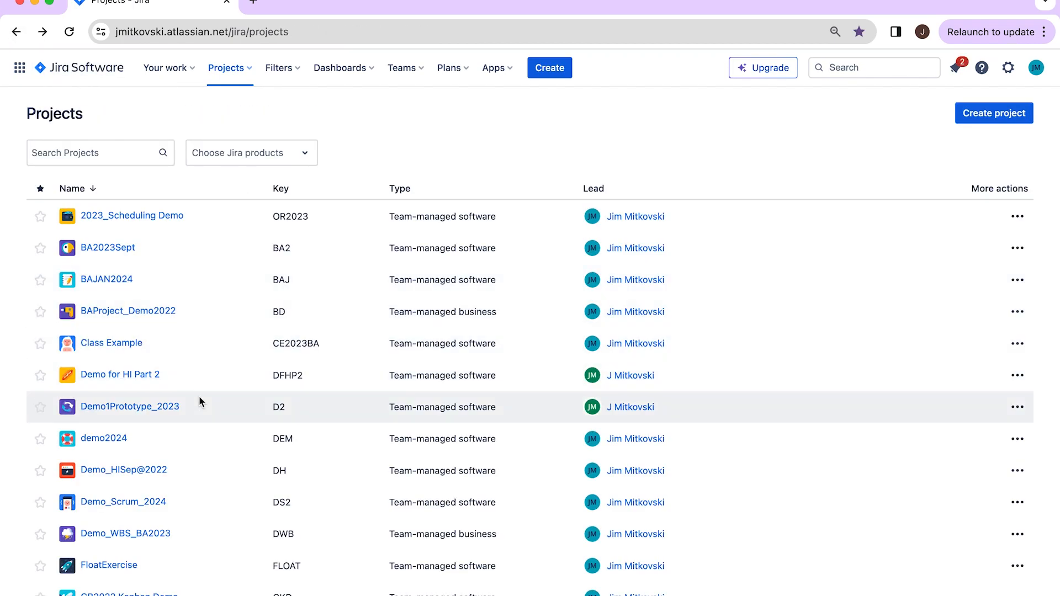
# Check the BAProject_Demo2022 and Demo_WBS_BA2023 boards from the project list.
pyautogui.click(162, 313)
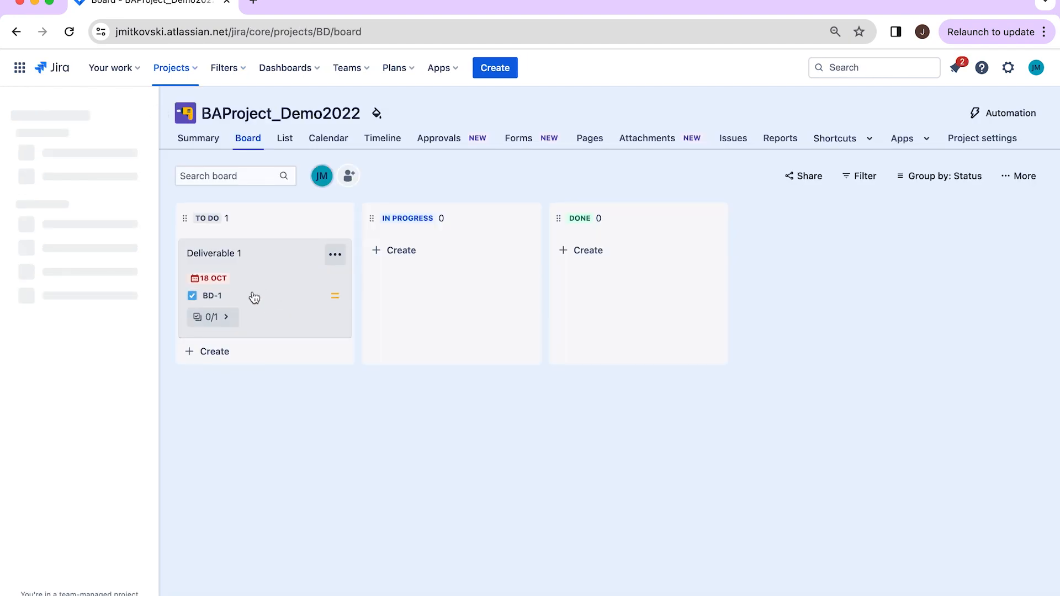
pyautogui.click(16, 32)
pyautogui.scroll(-1, 155, 499)
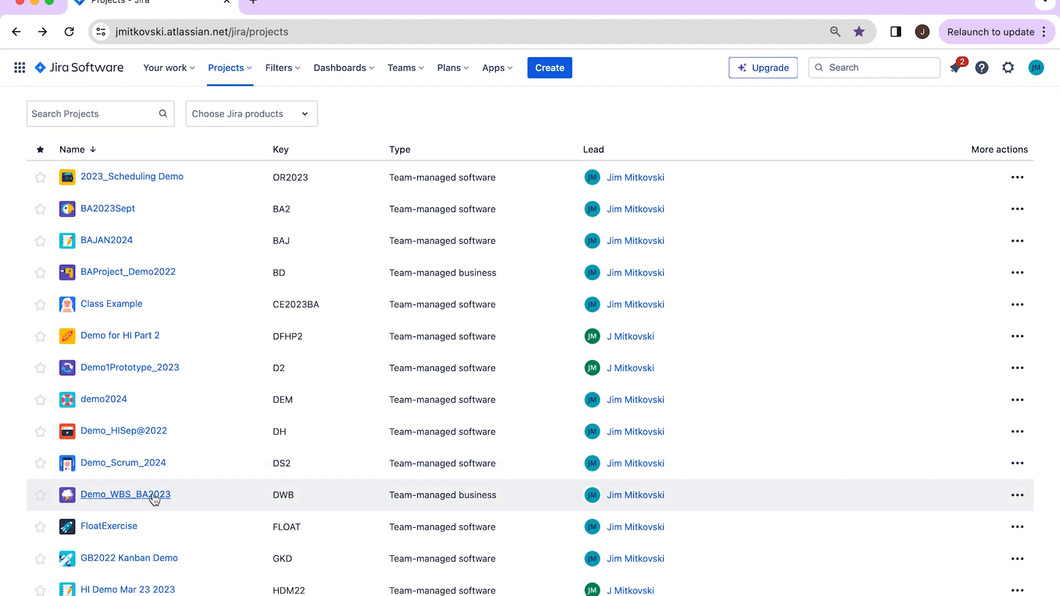
pyautogui.click(154, 498)
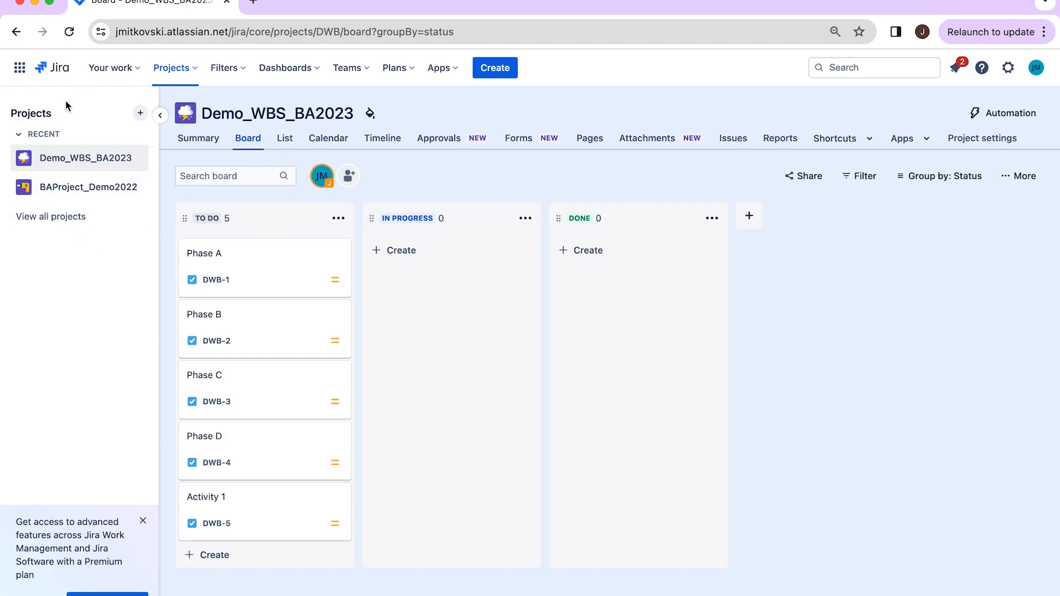
pyautogui.click(16, 31)
# Find the HI_demo_2023Sep project in the list and open its BigPicture view.
pyautogui.scroll(-3, 217, 327)
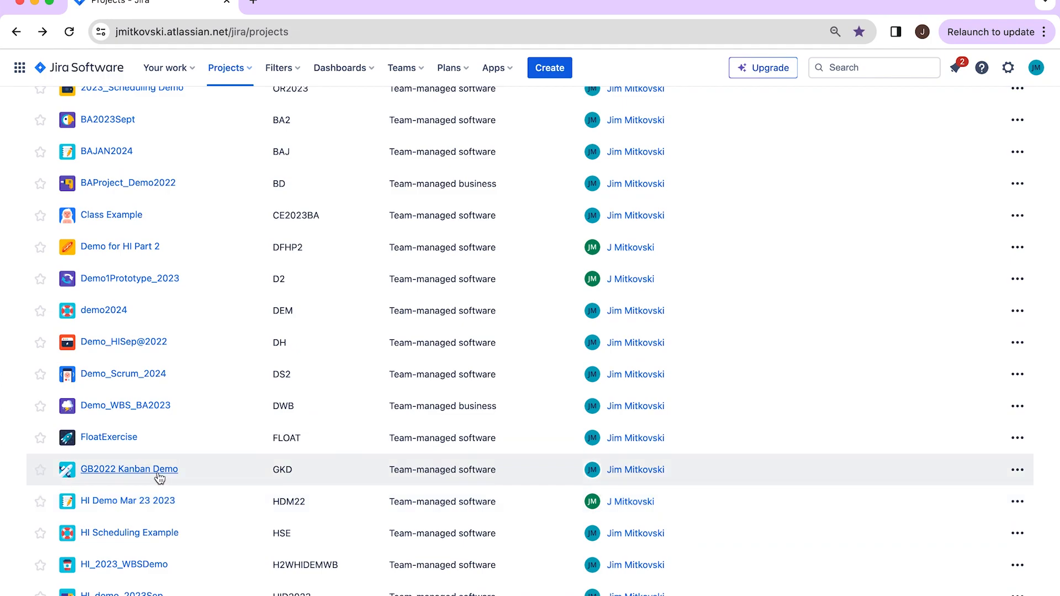
pyautogui.scroll(-2, 159, 478)
pyautogui.scroll(-1, 154, 500)
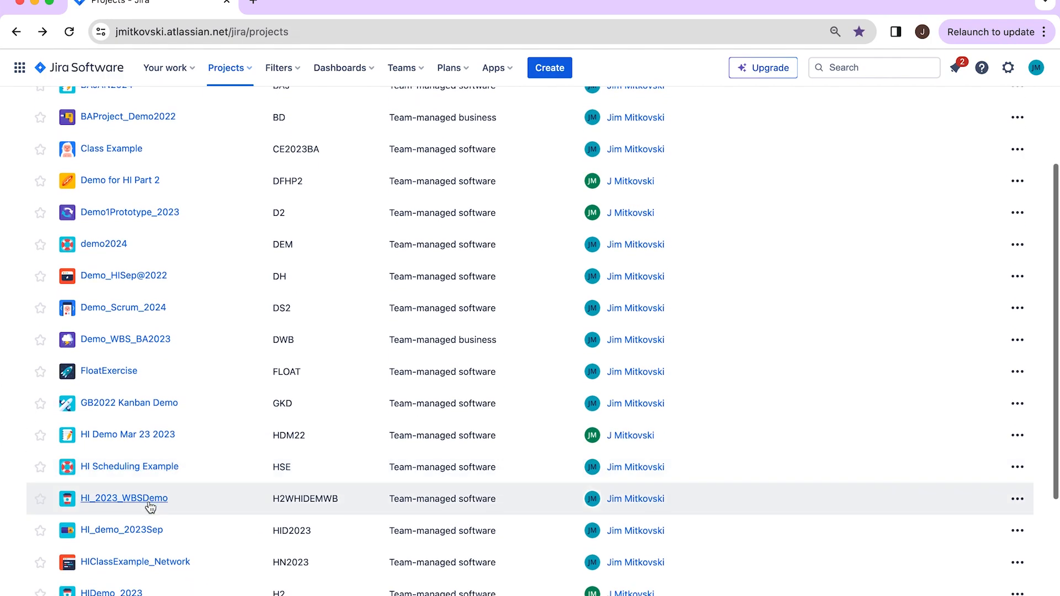
pyautogui.click(143, 531)
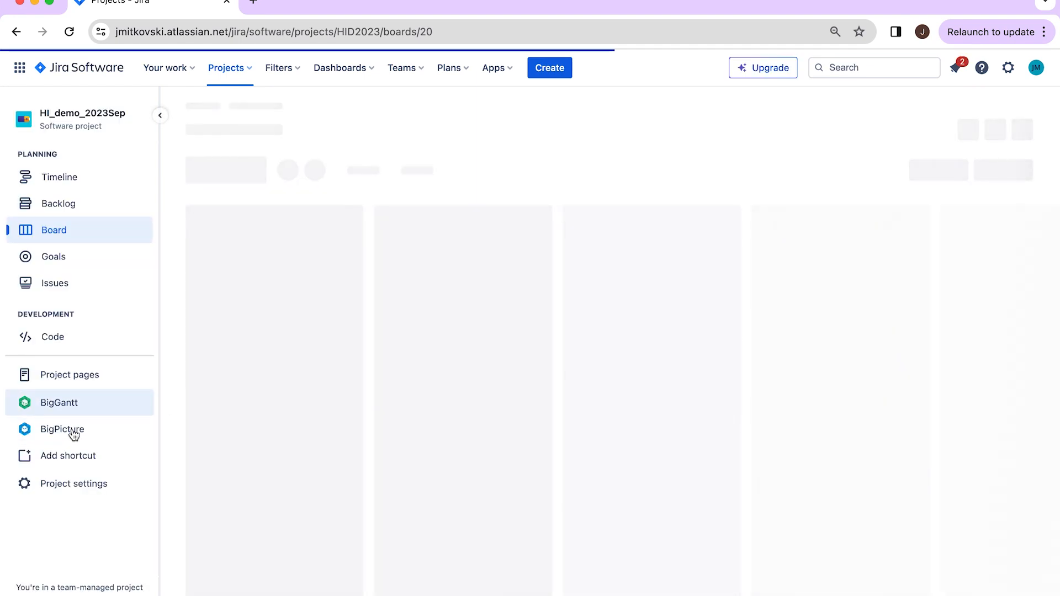
pyautogui.click(64, 434)
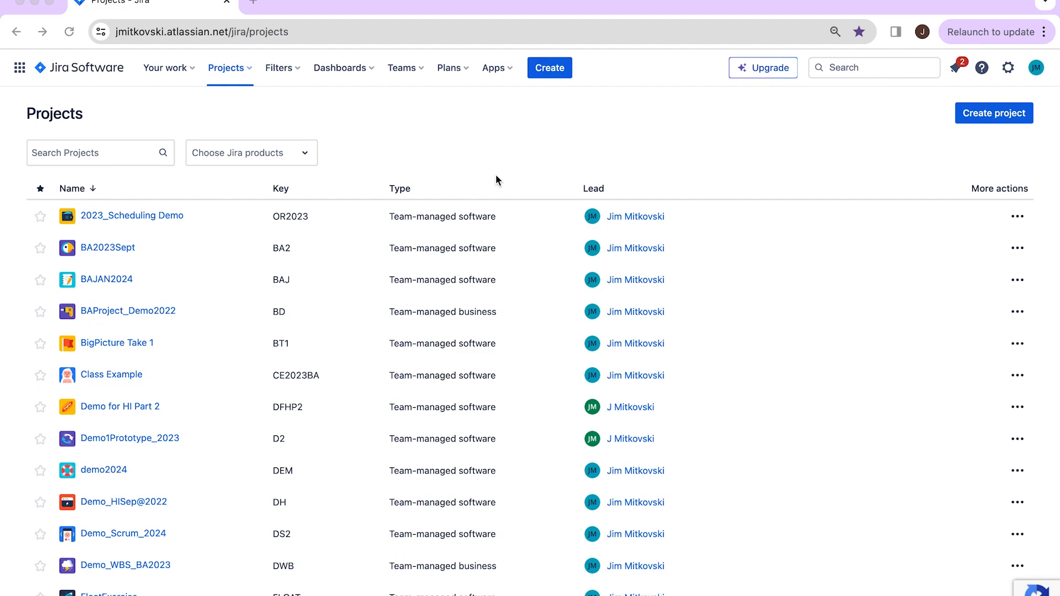
# Start a new team-managed project from the Scrum template for software development.
pyautogui.click(995, 115)
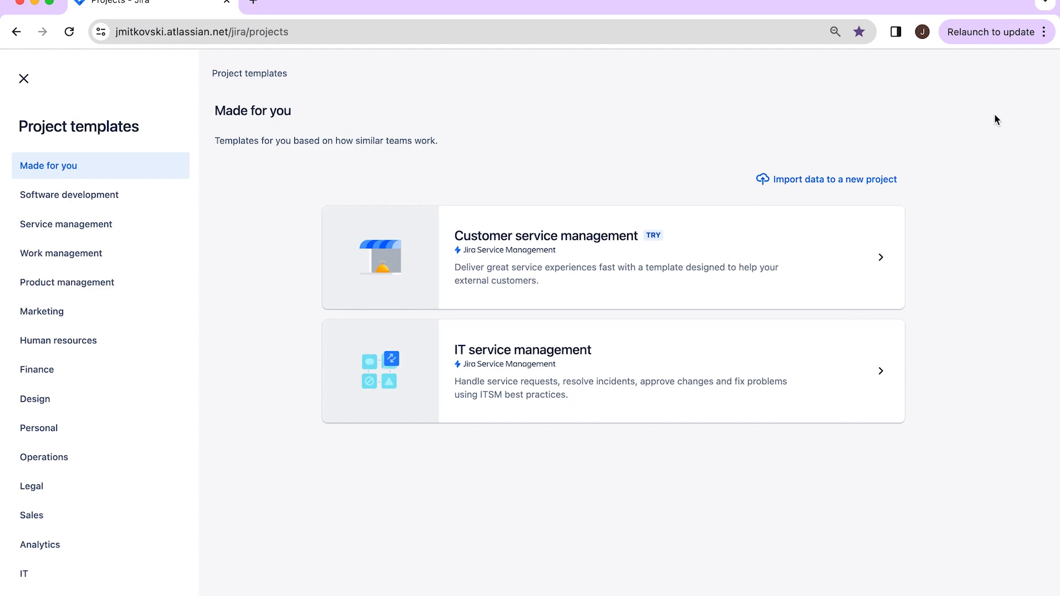
pyautogui.click(47, 202)
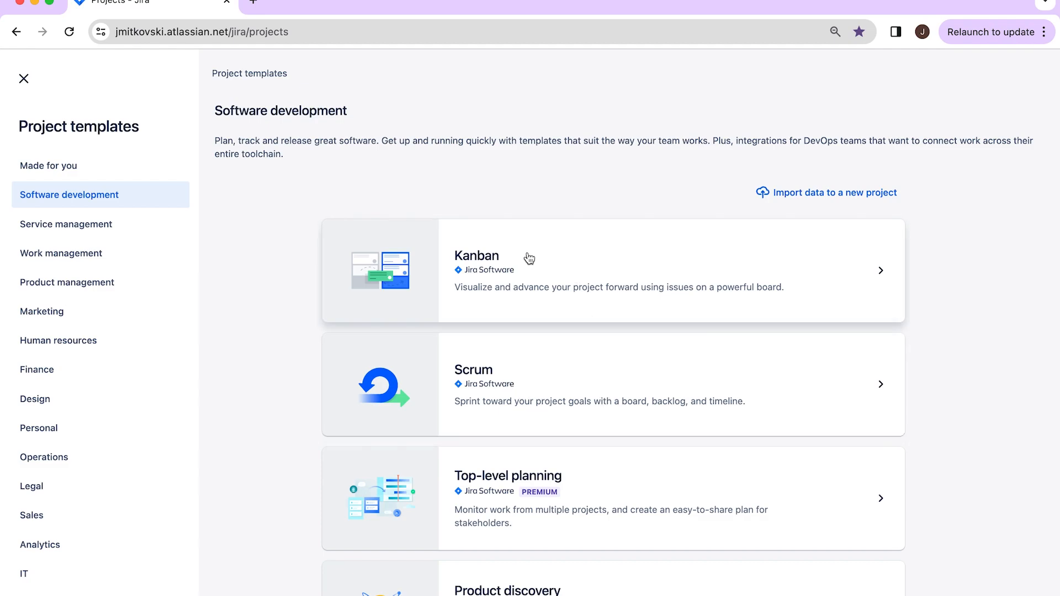
pyautogui.click(506, 368)
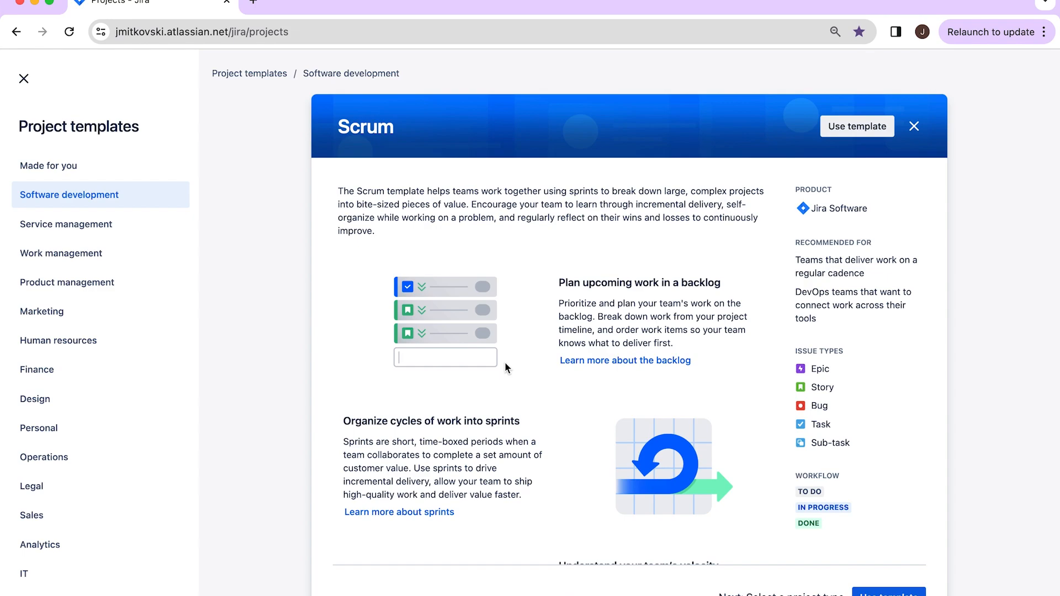
pyautogui.click(889, 591)
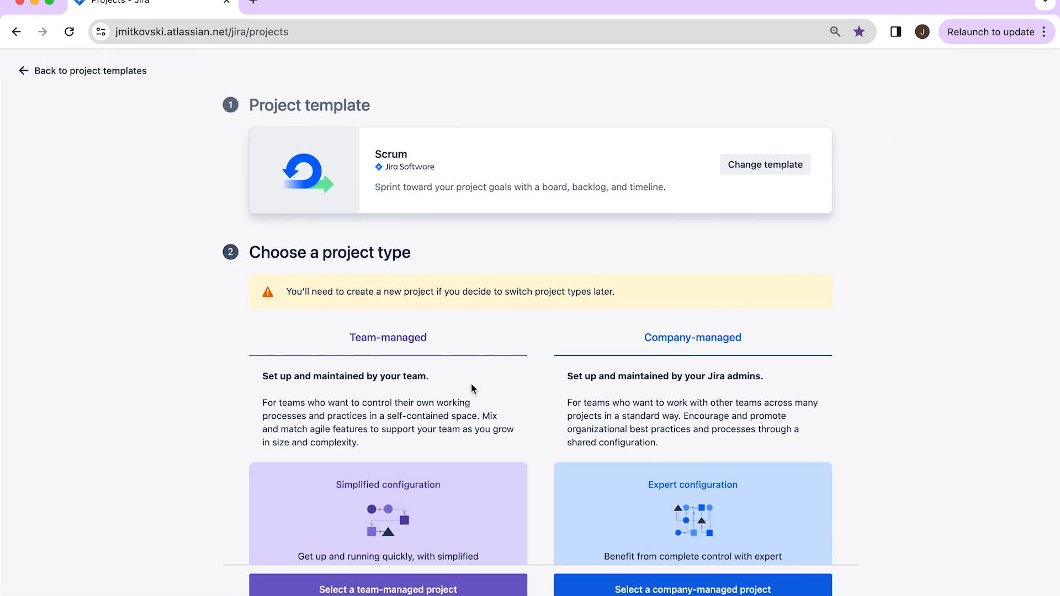
pyautogui.scroll(-9, 471, 383)
pyautogui.click(389, 589)
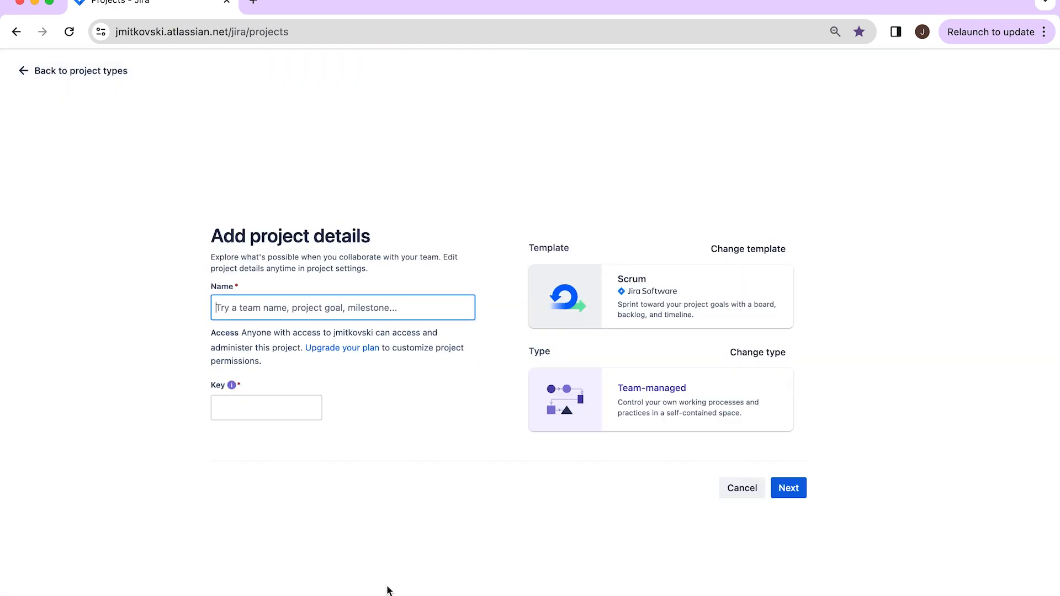
# Name the project "BigPictureDemo 2024", set its key to BPD2, and create it.
pyautogui.write('BigPictureDemo 2024')
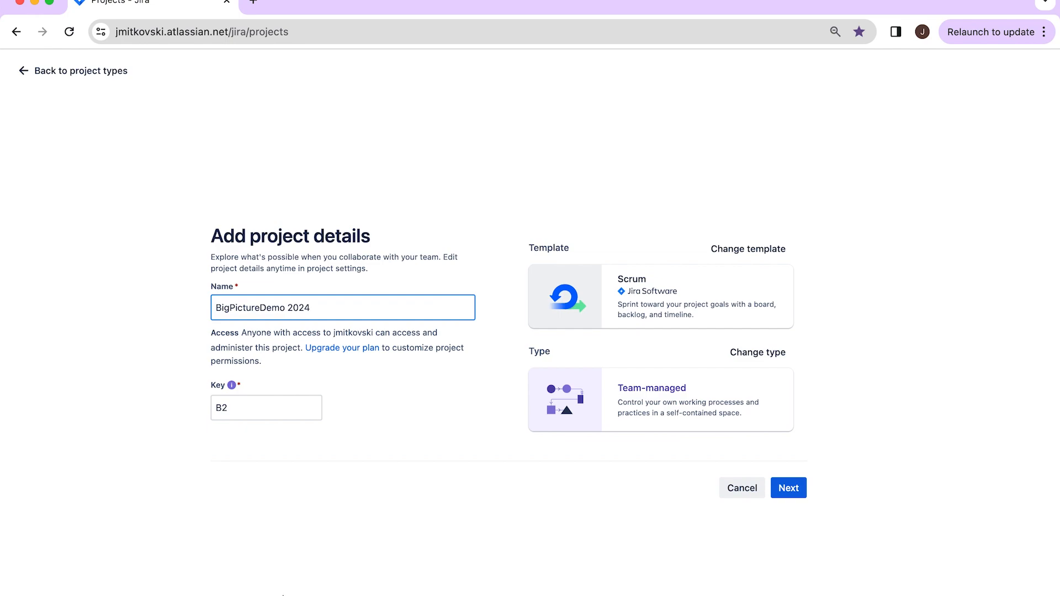
pyautogui.click(221, 411)
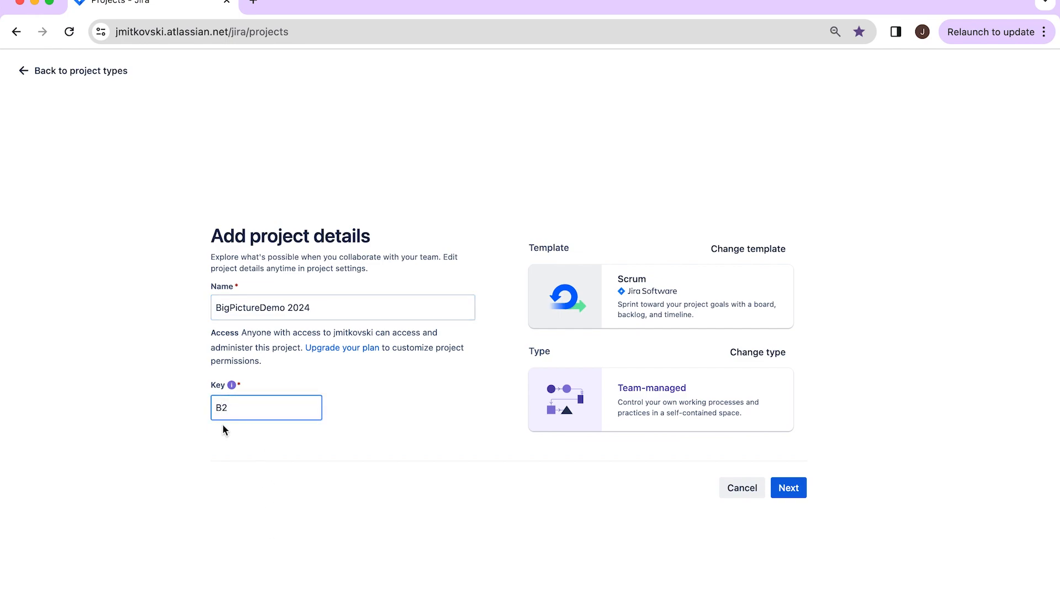
pyautogui.write('PD')
pyautogui.click(783, 489)
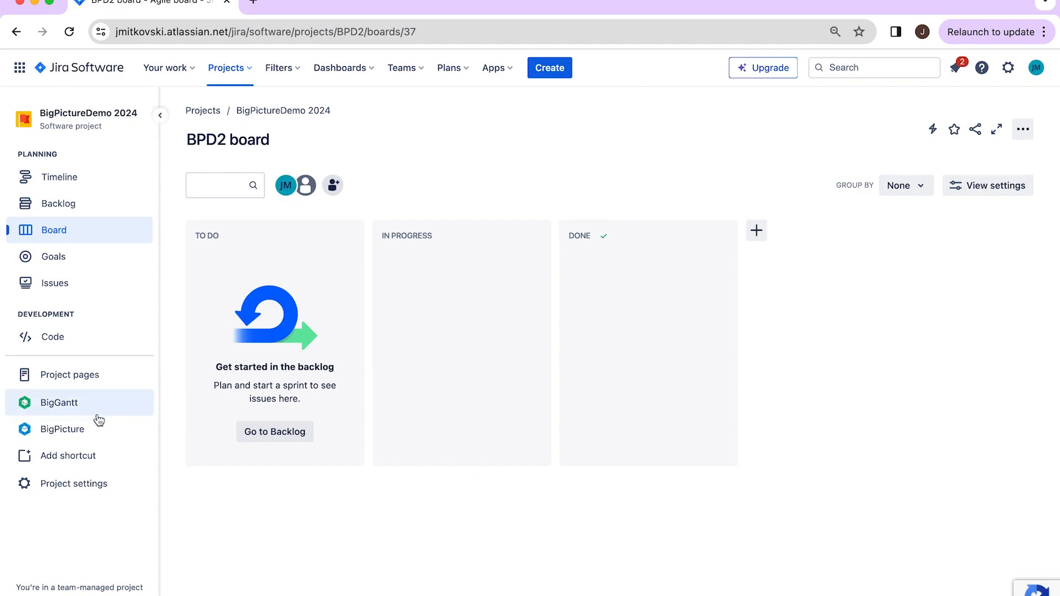
# Set up BigPicture for the new project with the Classic project template.
pyautogui.click(73, 432)
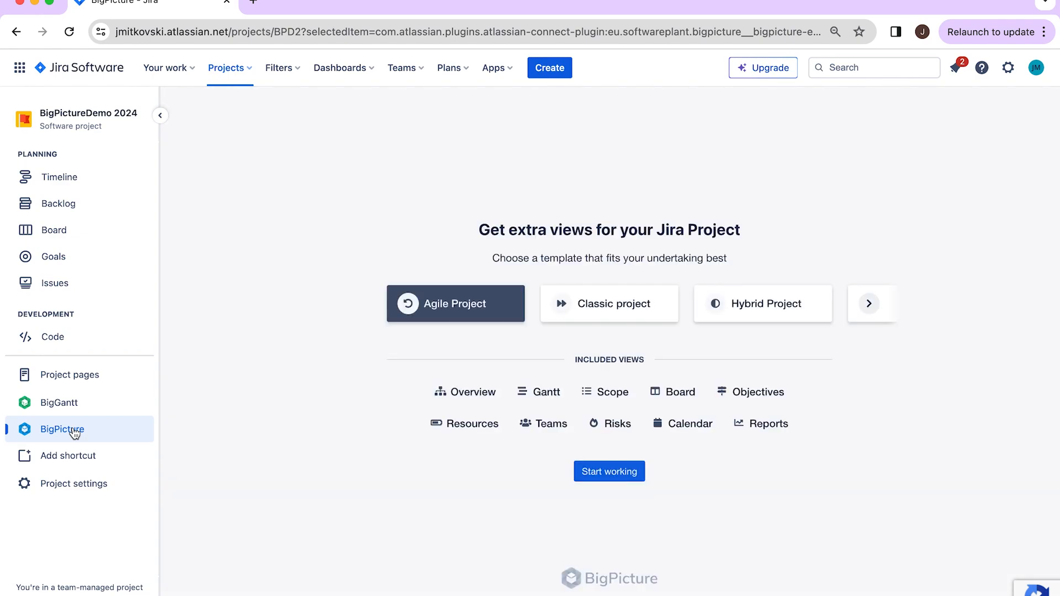
pyautogui.click(567, 312)
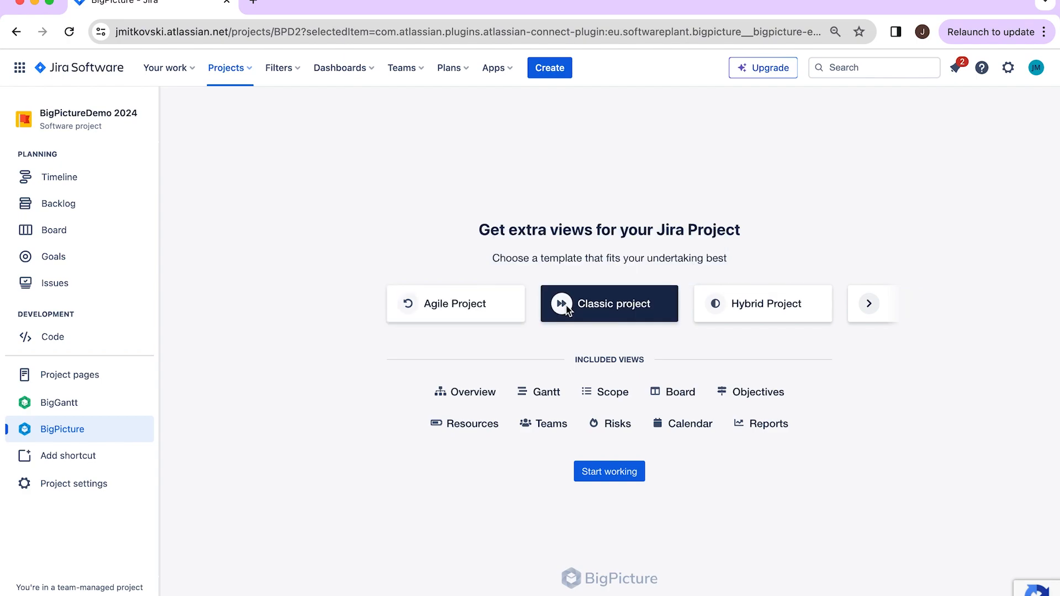
pyautogui.click(598, 472)
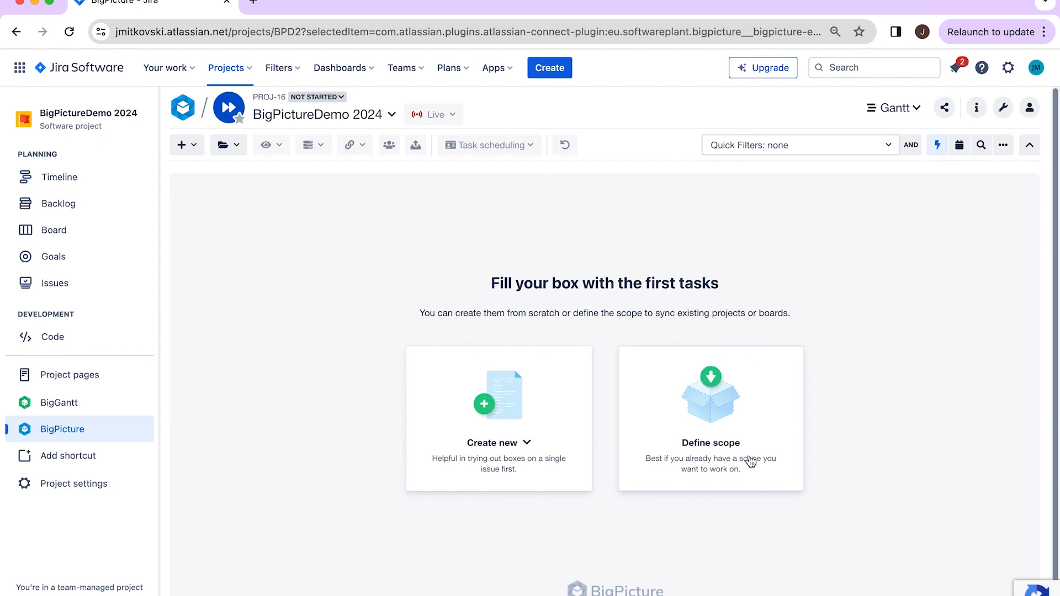
# Create the first Jira issue in the empty box with issue type Task and the summary "Phase 1".
pyautogui.click(534, 445)
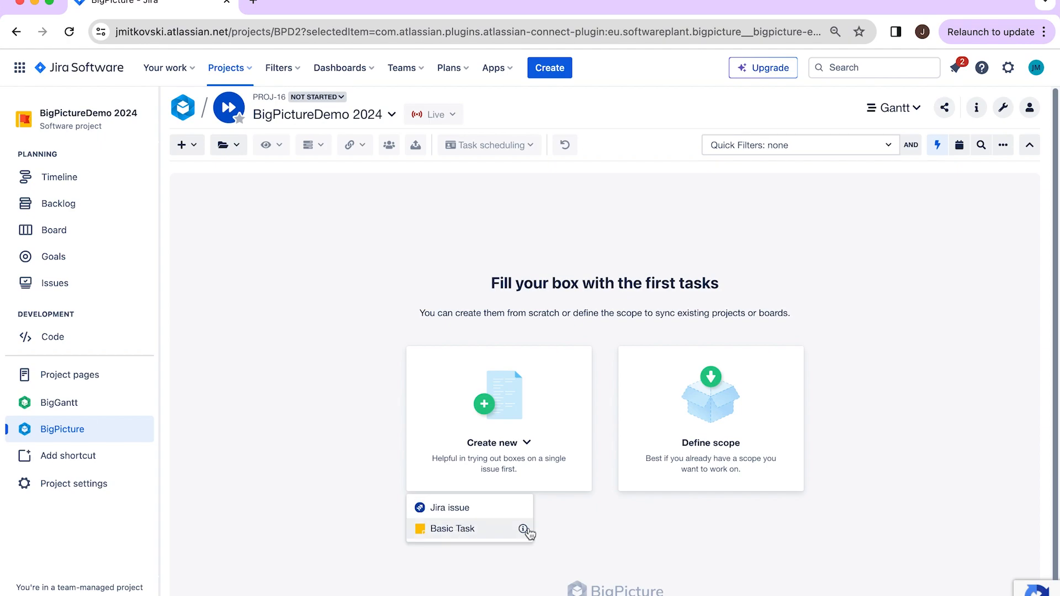
pyautogui.moveTo(524, 532)
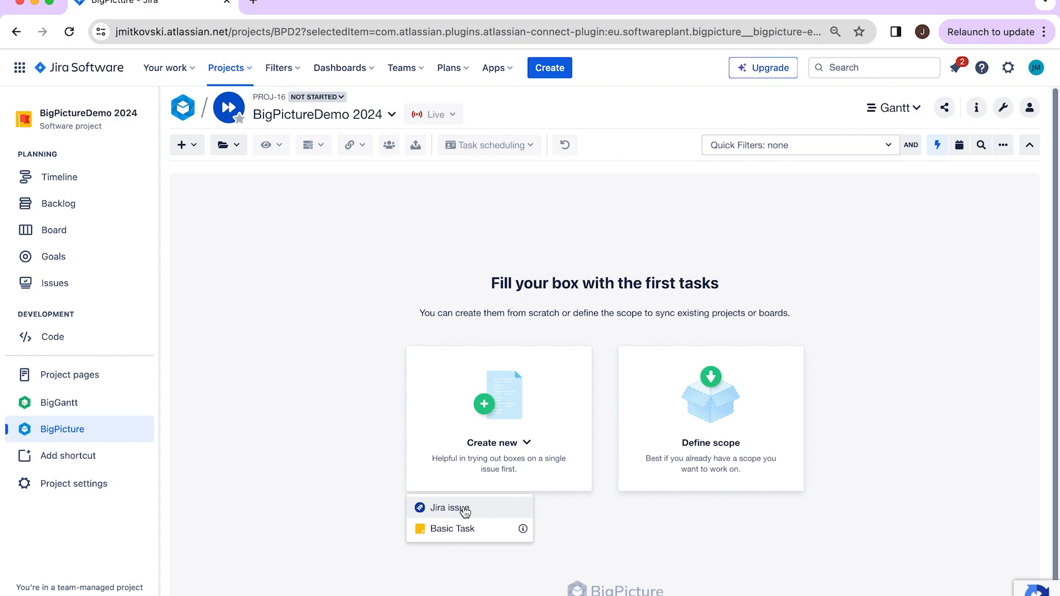
pyautogui.click(466, 511)
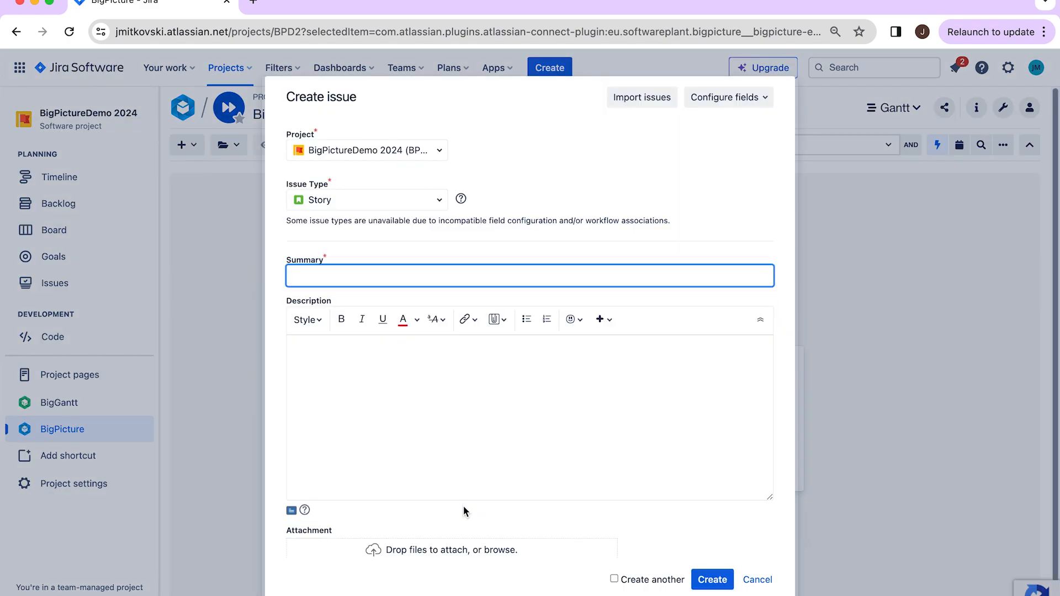
pyautogui.click(438, 202)
pyautogui.click(328, 233)
pyautogui.write('Pha')
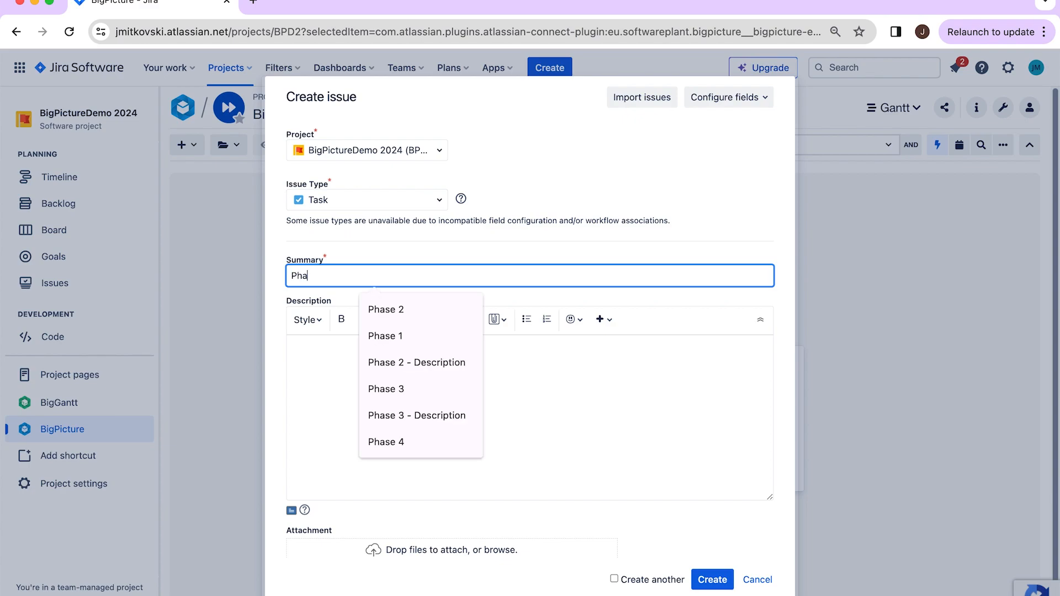
pyautogui.write('se 1')
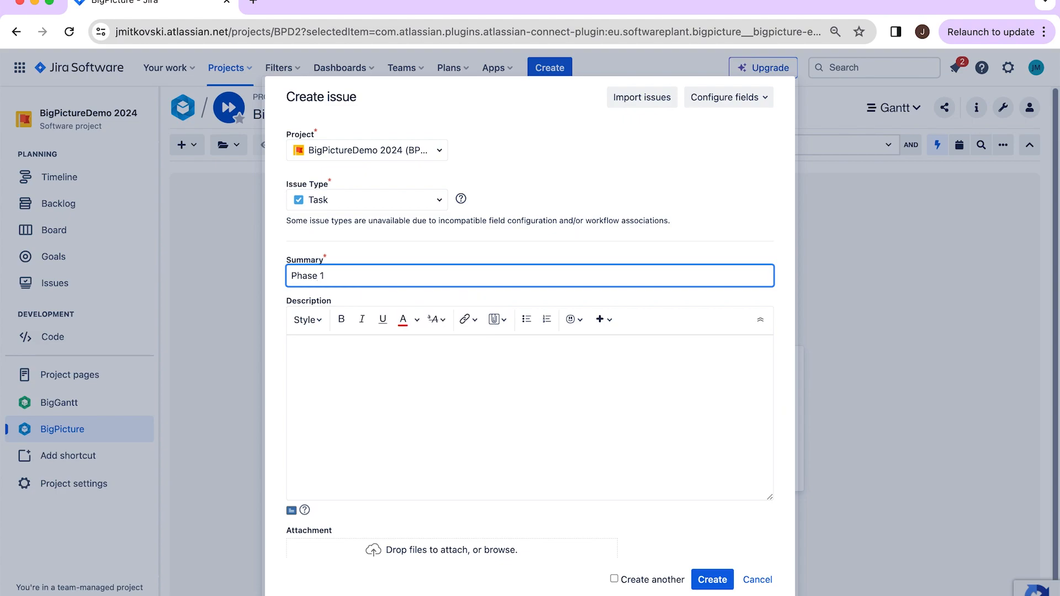
pyautogui.press('Return')
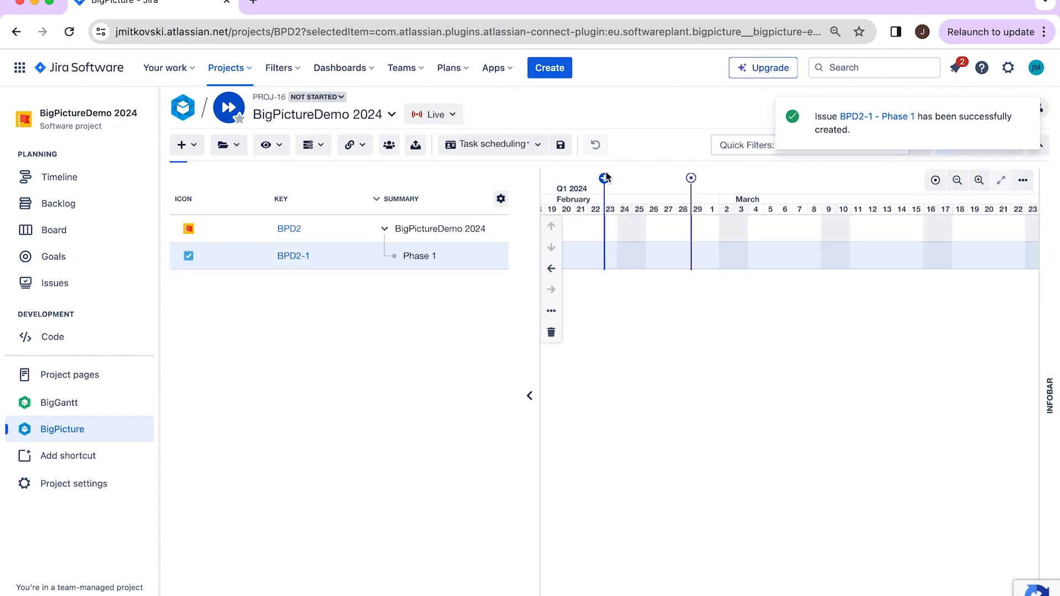
# Widen the Gantt task list and narrow its Icon, Key, Summary, Start Date and End Date columns to reveal the duration column.
pyautogui.moveTo(540, 233); pyautogui.dragTo(654, 234)
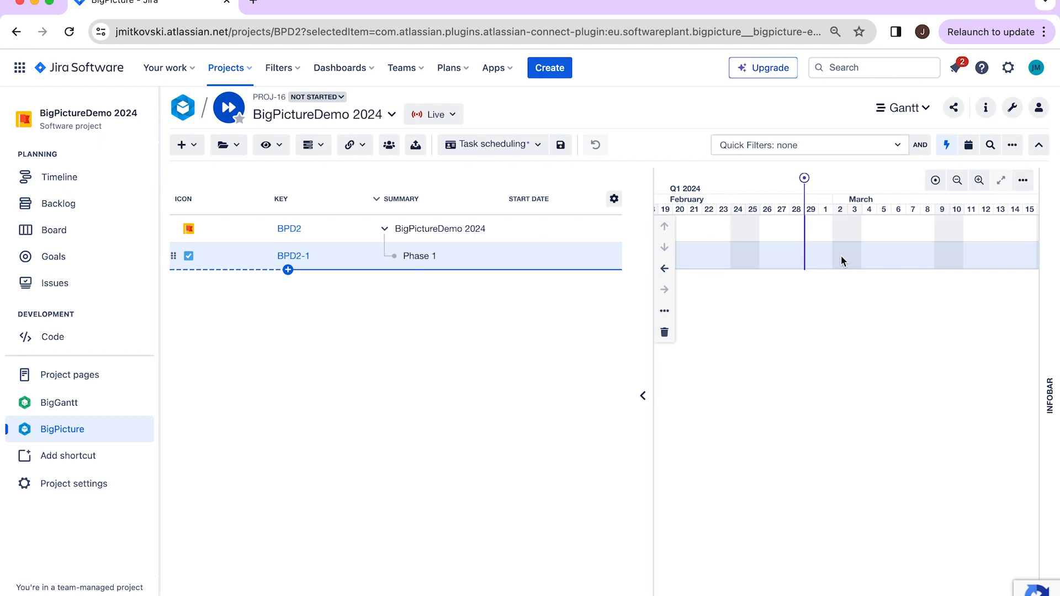
pyautogui.click(270, 202)
pyautogui.moveTo(270, 202); pyautogui.dragTo(228, 205)
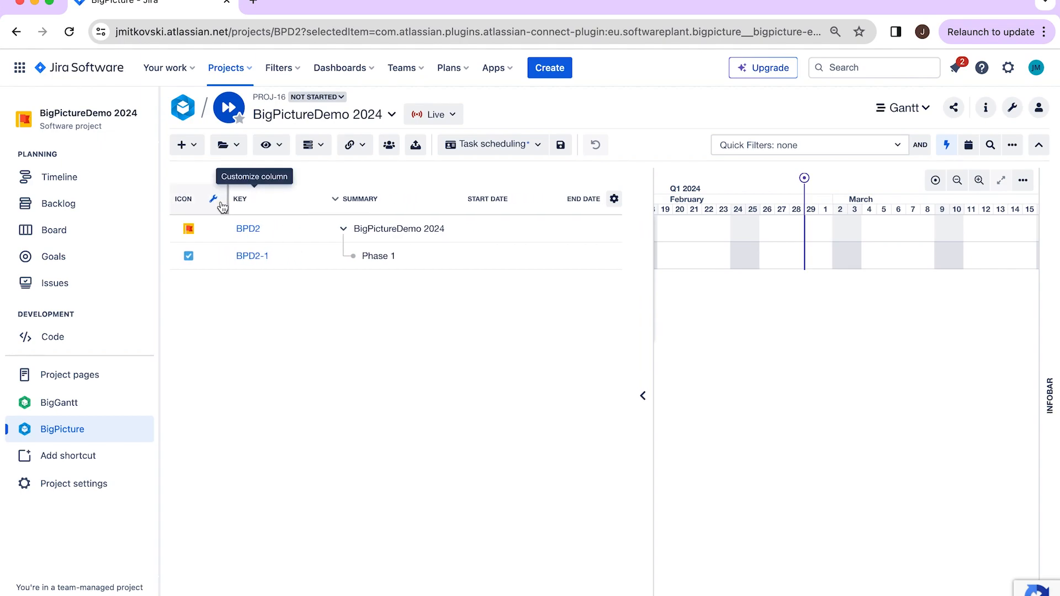
pyautogui.moveTo(324, 195); pyautogui.dragTo(287, 198)
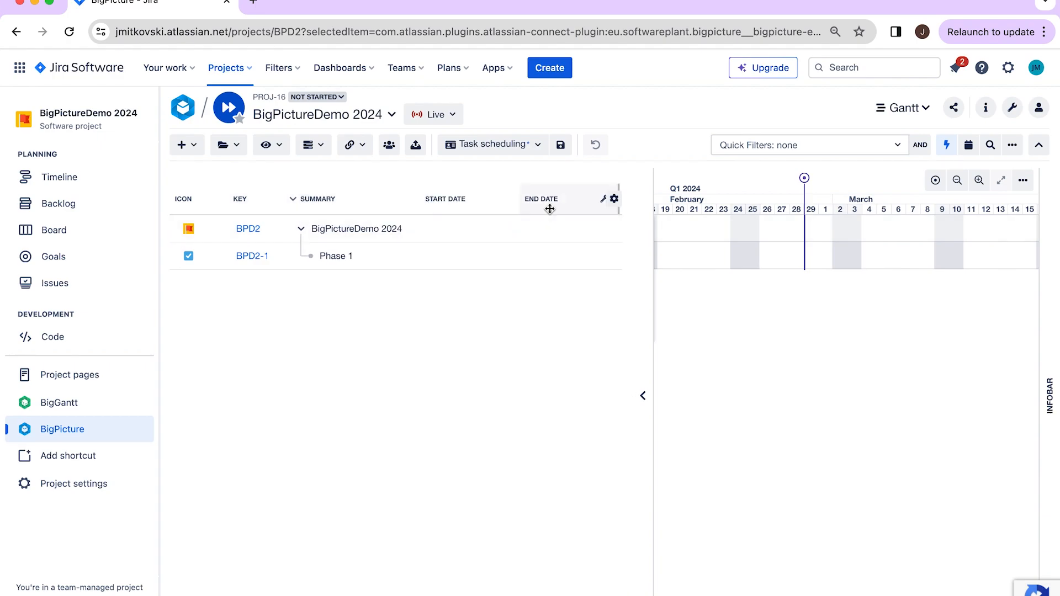
pyautogui.moveTo(517, 199); pyautogui.dragTo(490, 198)
pyautogui.moveTo(586, 200); pyautogui.dragTo(547, 201)
pyautogui.moveTo(653, 200); pyautogui.dragTo(675, 200)
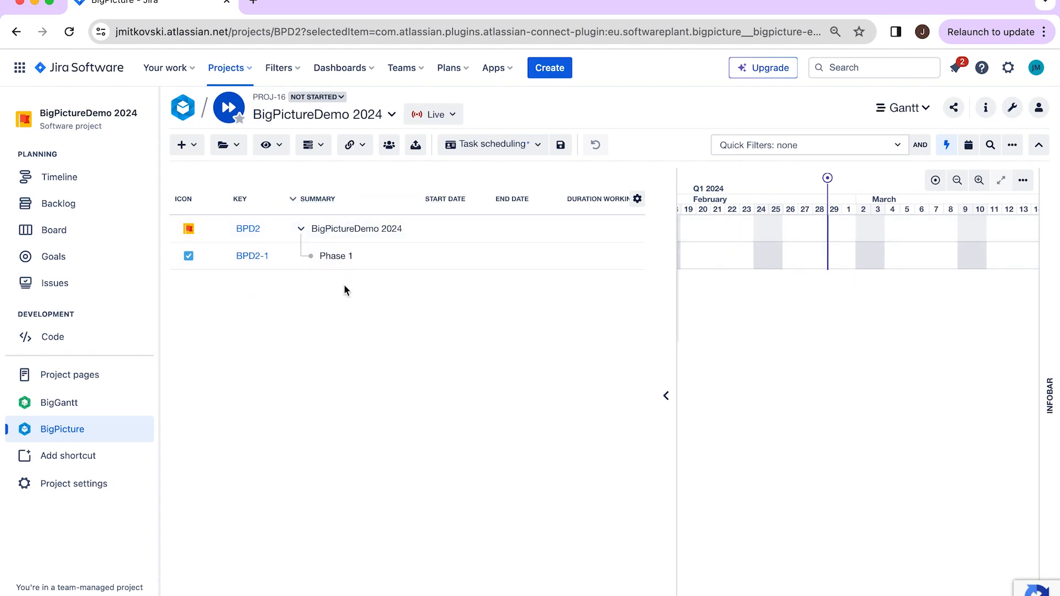
# Add two Jira task issues below Phase 1, with the summaries "Phase 2" and "Phase 3".
pyautogui.click(294, 270)
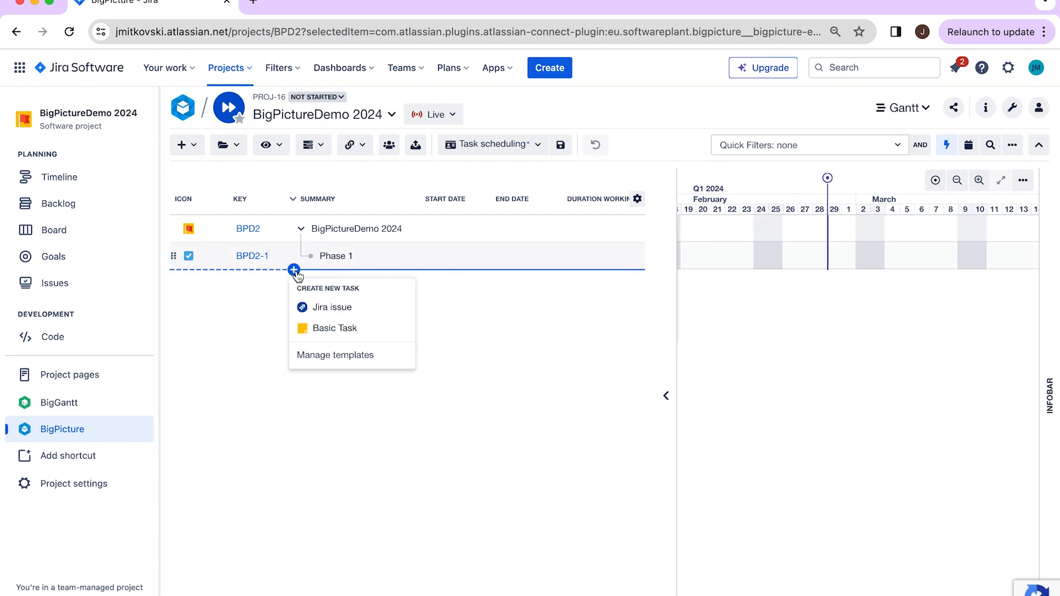
pyautogui.click(319, 306)
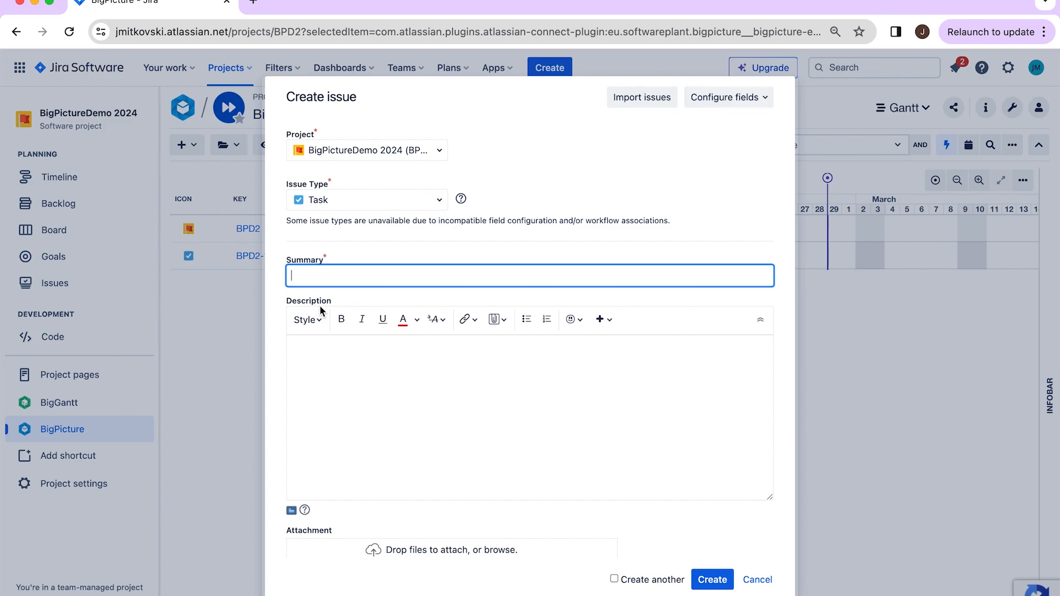
pyautogui.write('Phase 2')
pyautogui.press('Return')
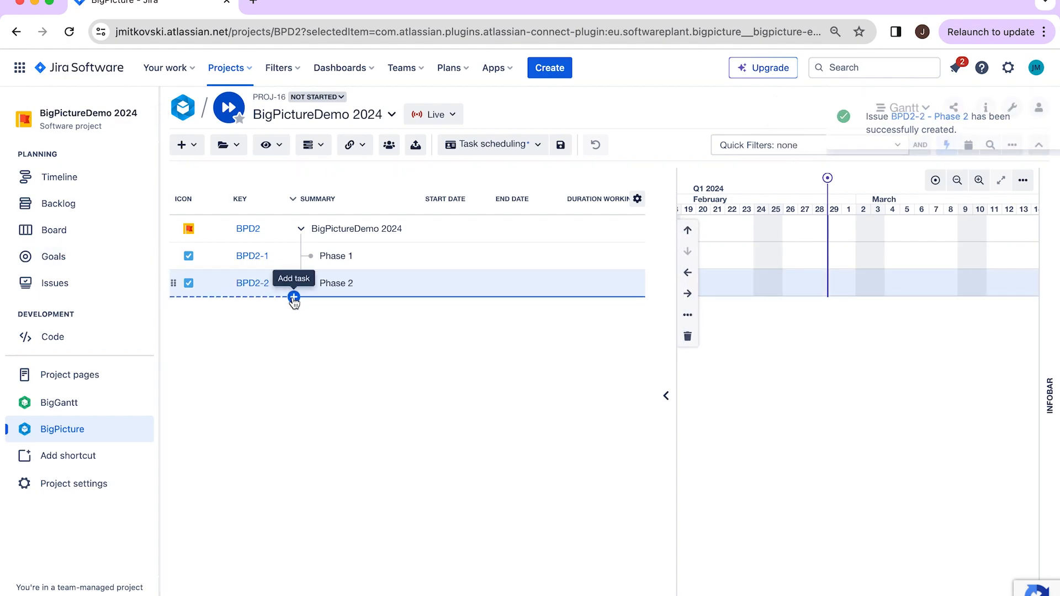
pyautogui.click(294, 297)
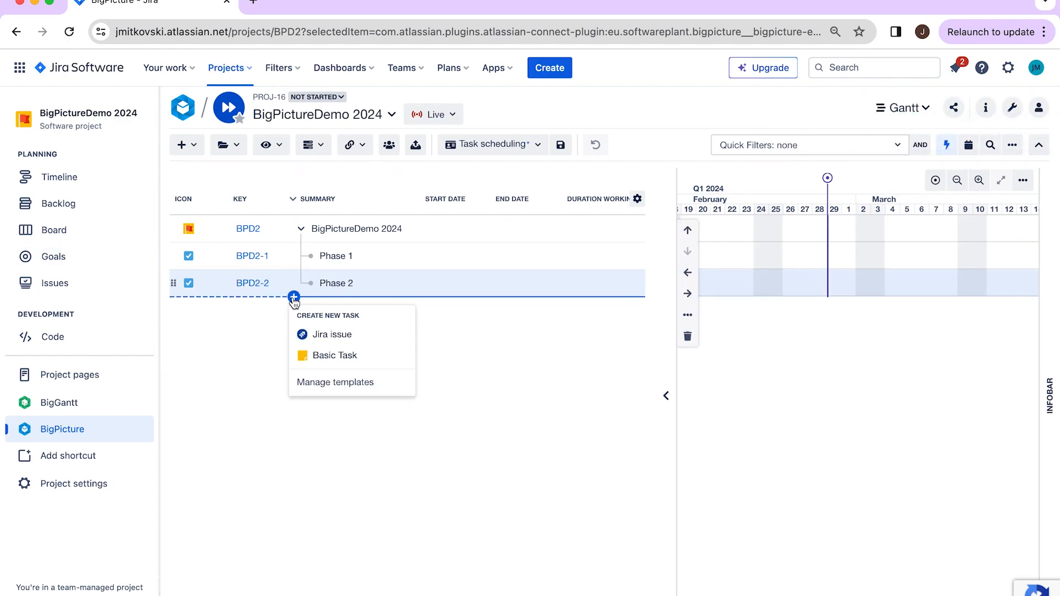
pyautogui.click(324, 335)
pyautogui.write('Phase 3')
pyautogui.press('Return')
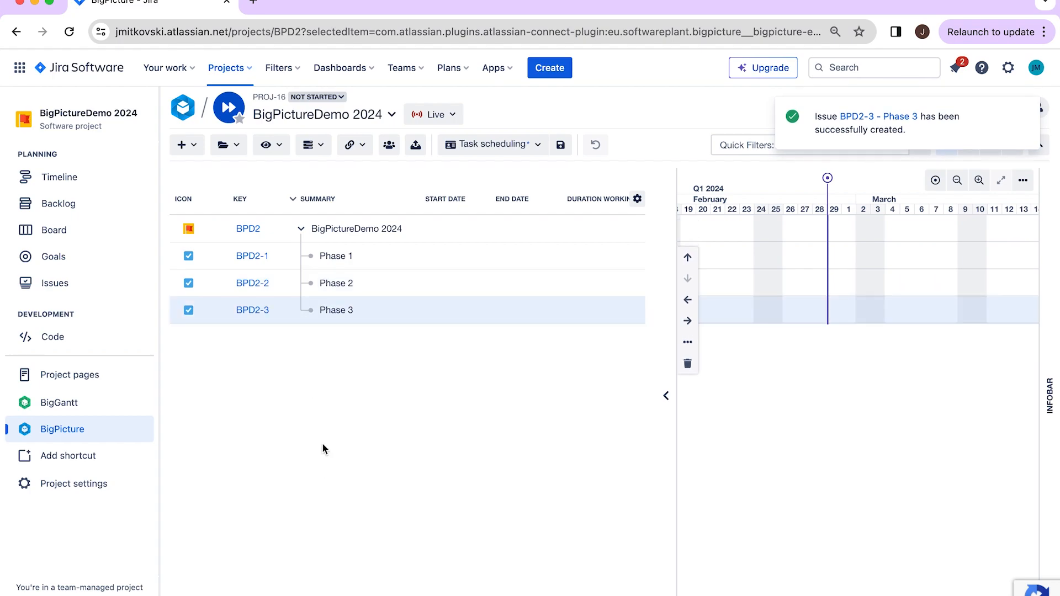
# Add two more Jira task issues below Phase 3, with the summaries "Phase 4" and "Phase 5".
pyautogui.click(294, 323)
pyautogui.click(318, 363)
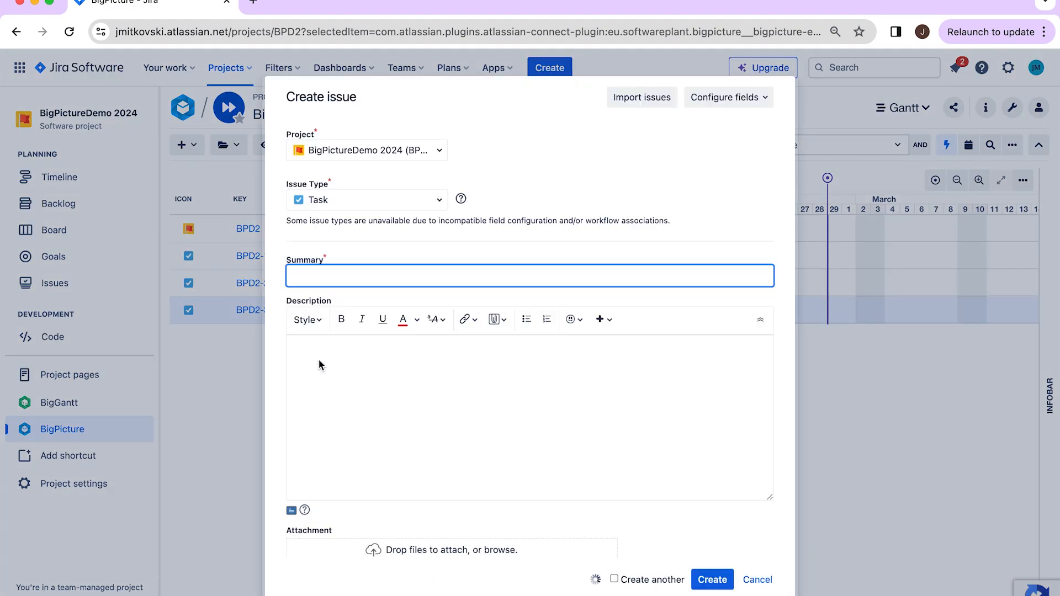
pyautogui.write('Phase 4')
pyautogui.press('Return')
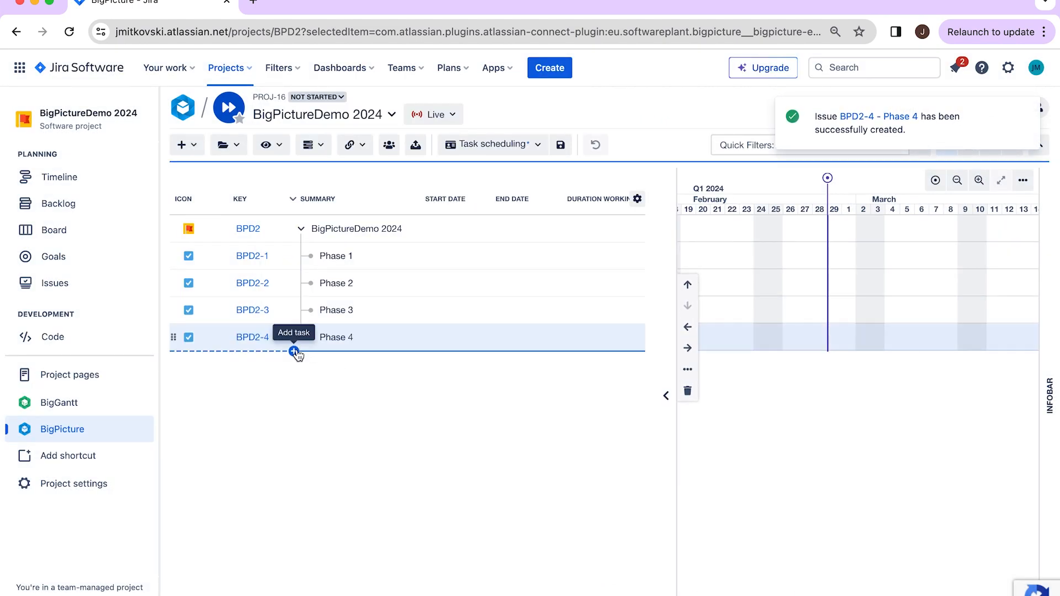
pyautogui.click(294, 351)
pyautogui.click(316, 390)
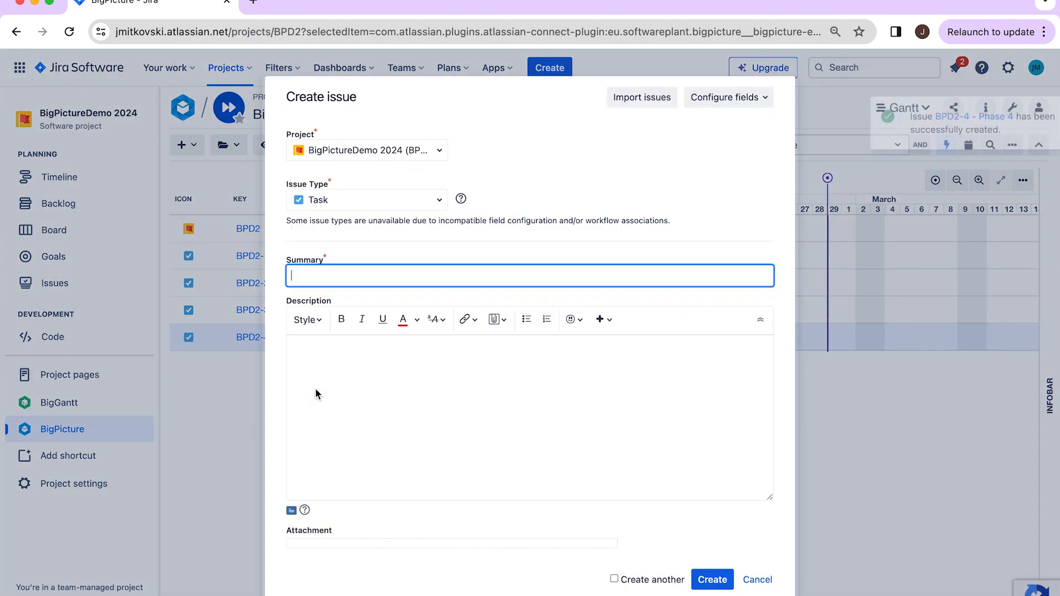
pyautogui.write('Phase 5')
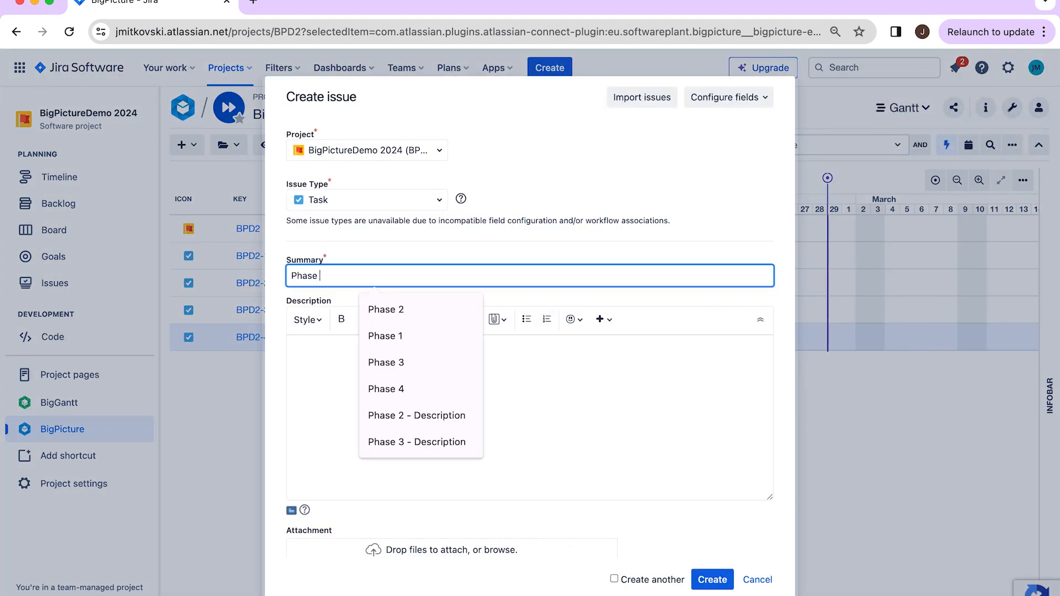
pyautogui.press('Return')
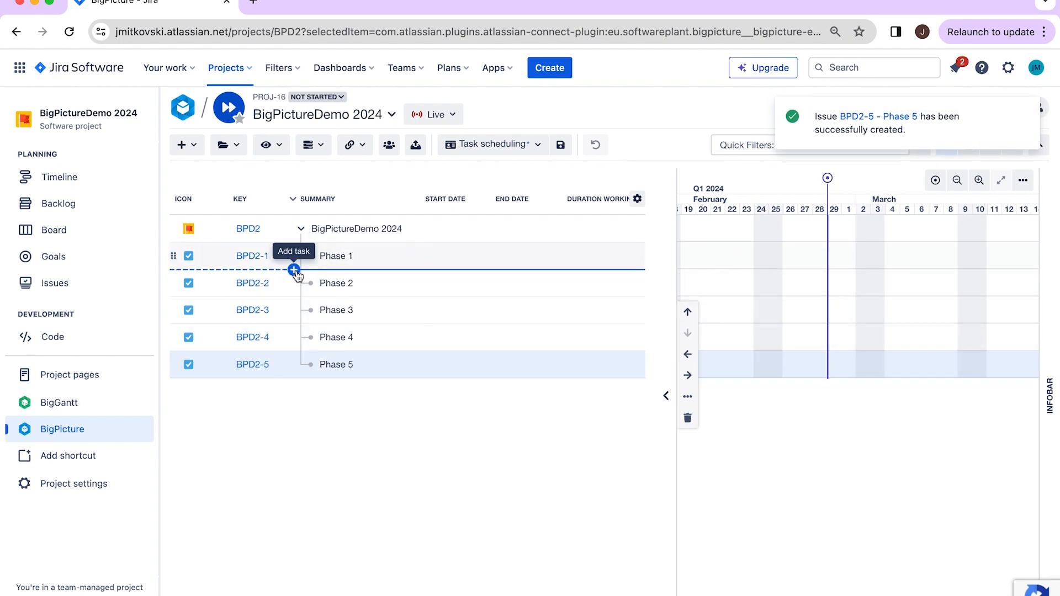
# Insert a Jira task named "D1" directly below Phase 1 and indent it as a child of Phase 1.
pyautogui.click(294, 271)
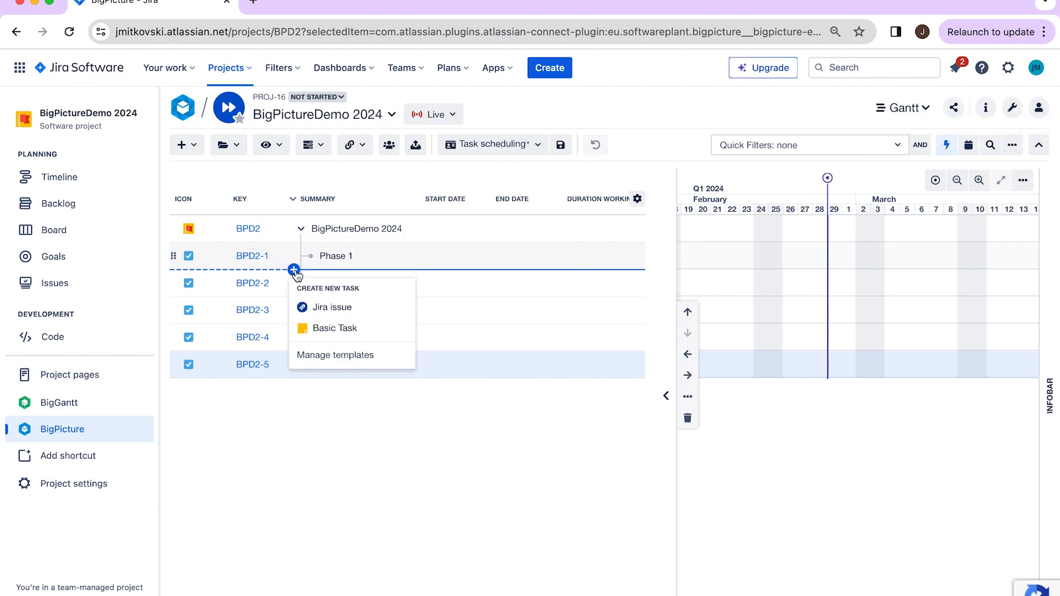
pyautogui.click(320, 308)
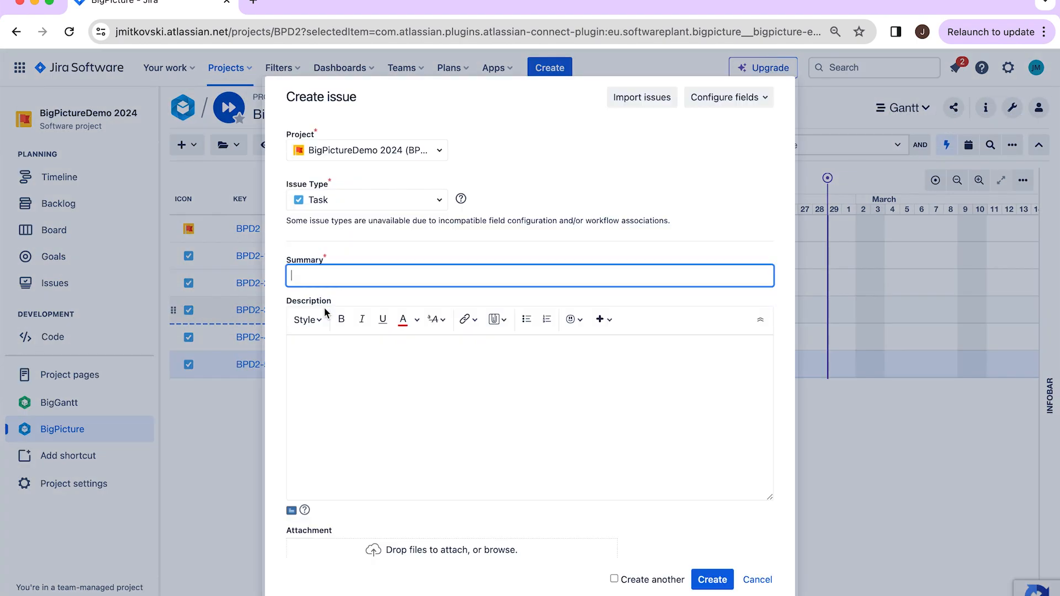
pyautogui.write('D1')
pyautogui.press('Return')
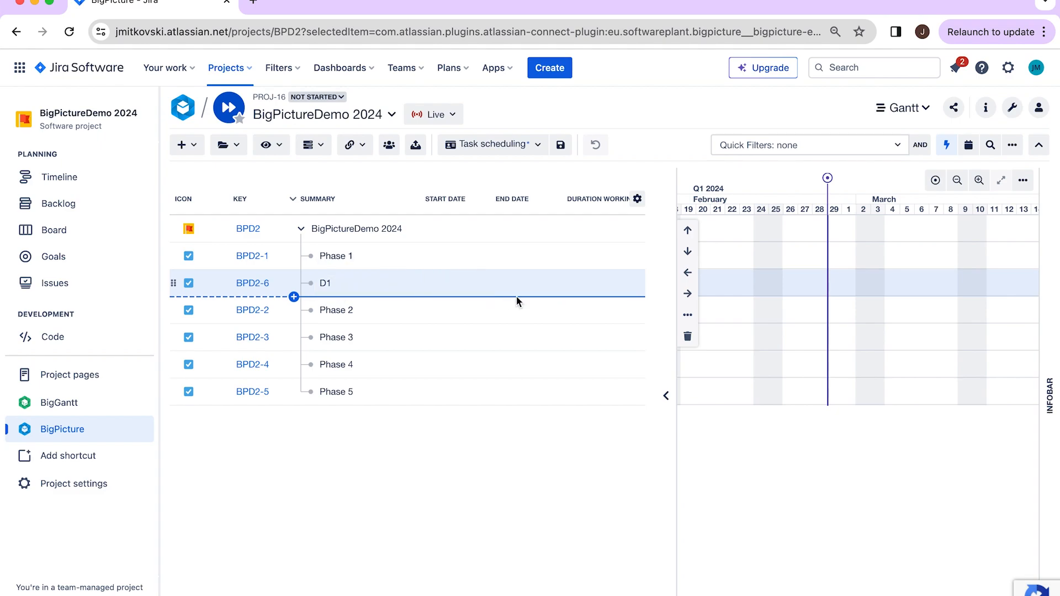
pyautogui.click(687, 293)
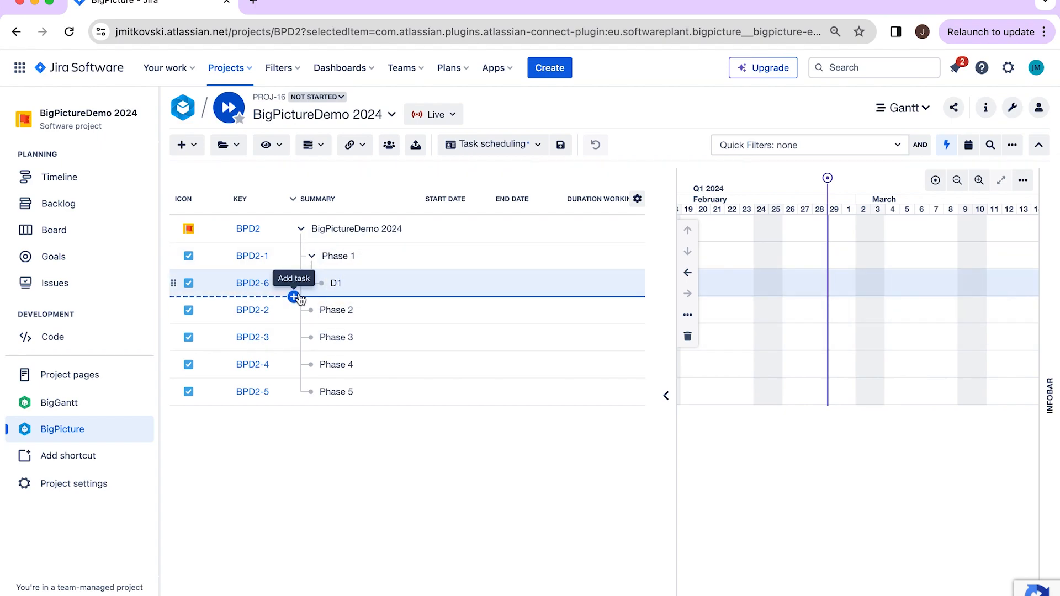
# Add a Jira task named "D2" below D1, inside Phase 1.
pyautogui.click(295, 298)
pyautogui.click(323, 334)
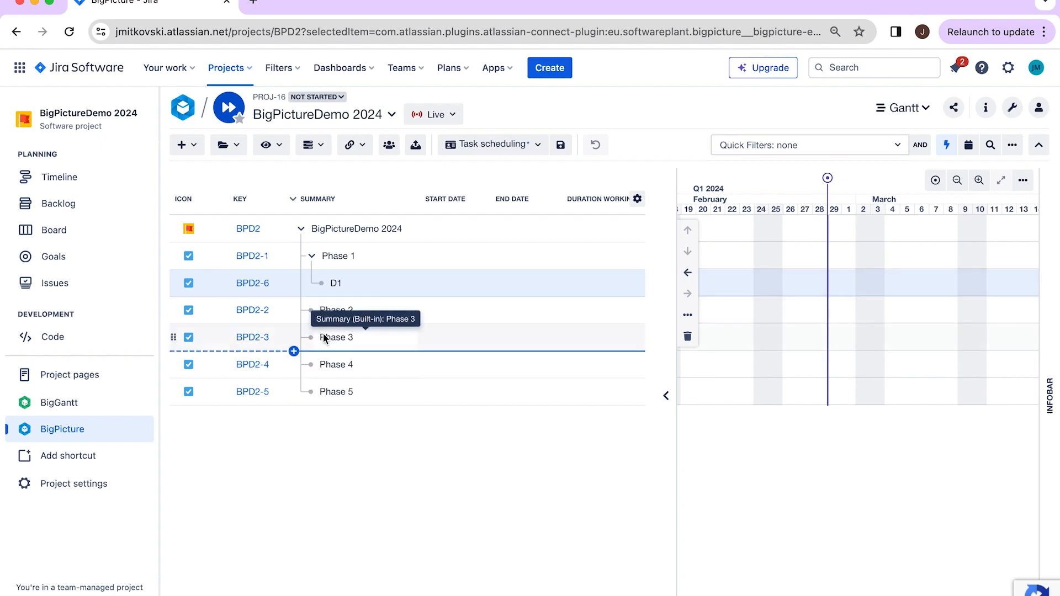
pyautogui.write('D')
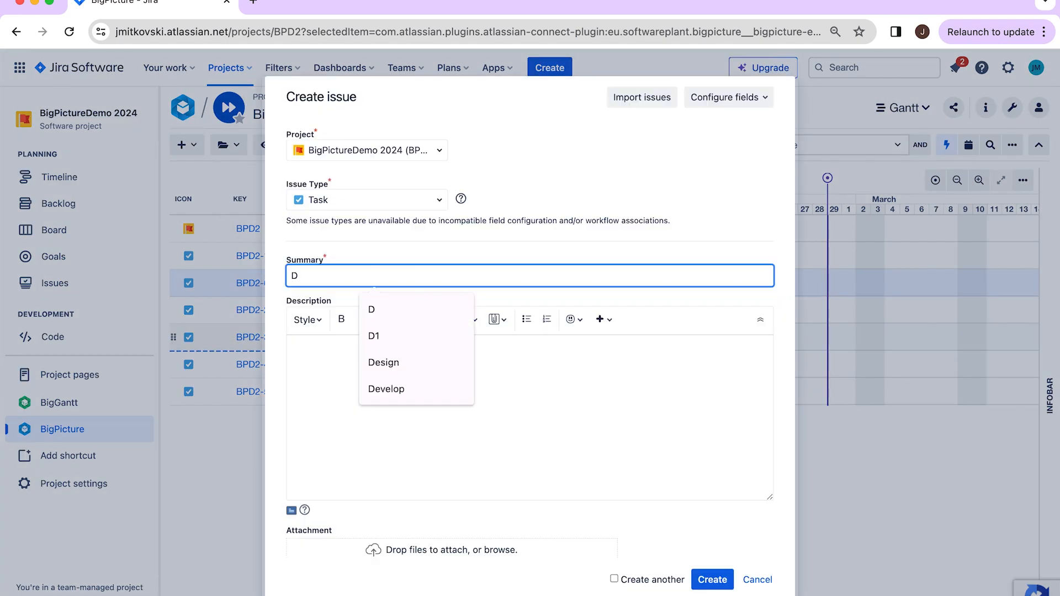
pyautogui.write('2')
pyautogui.press('Return')
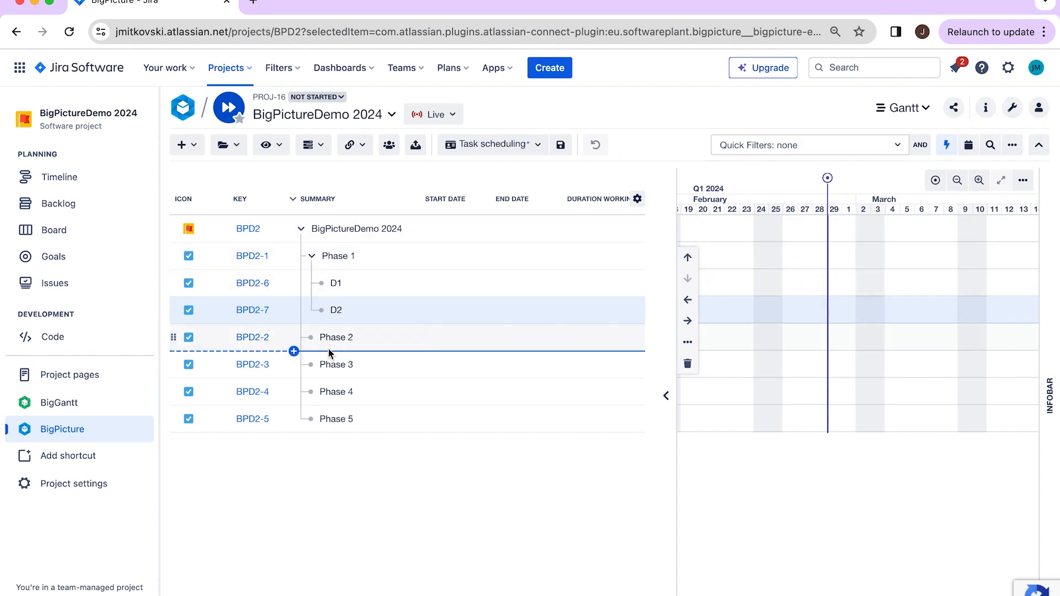
# Insert a Jira task named "D3" directly below Phase 2 and indent it as a child of Phase 2.
pyautogui.click(294, 351)
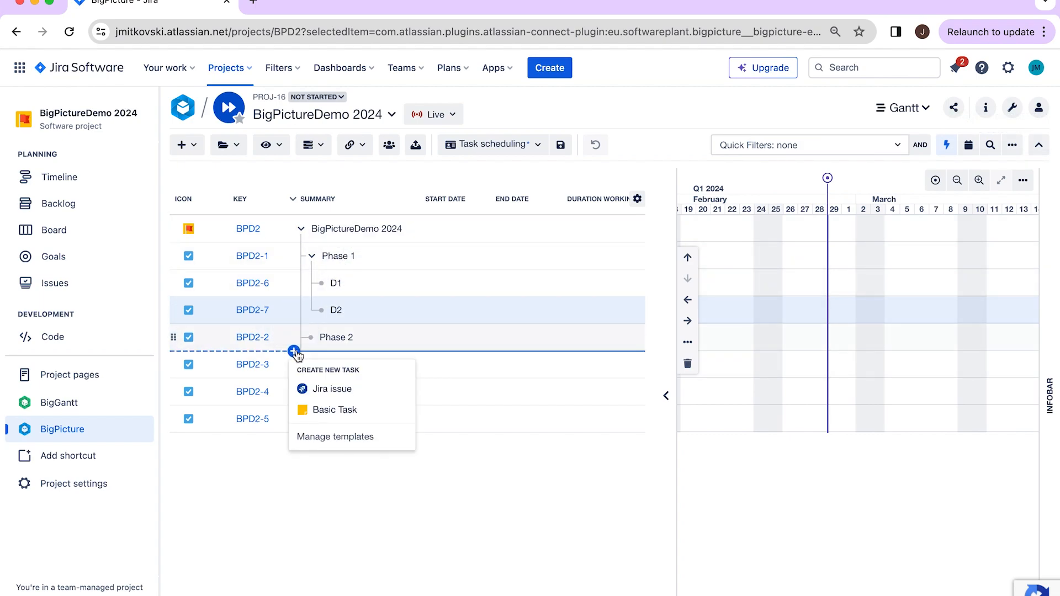
pyautogui.click(319, 391)
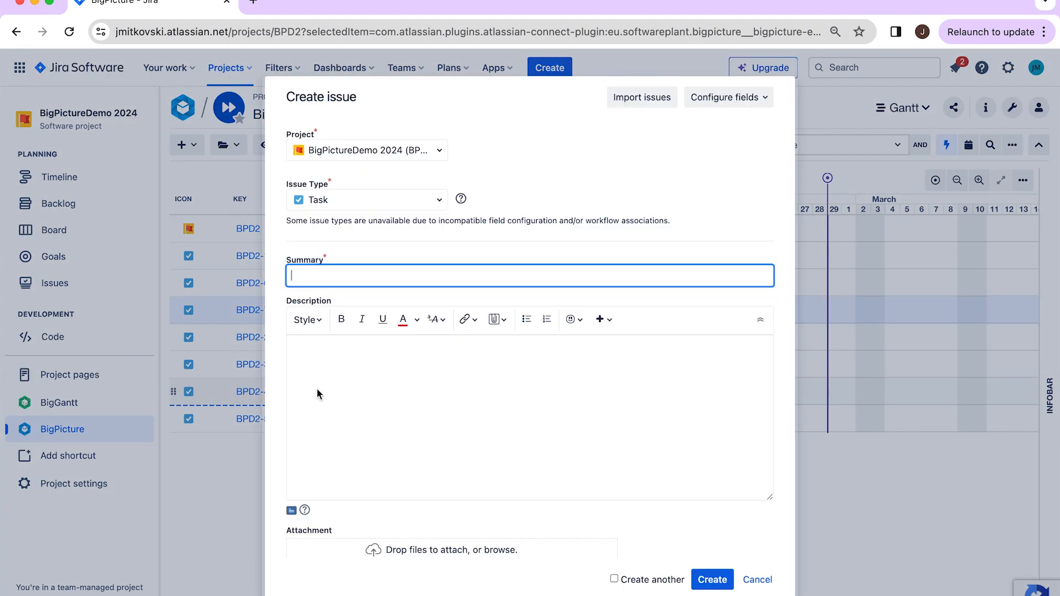
pyautogui.write('D3')
pyautogui.press('Return')
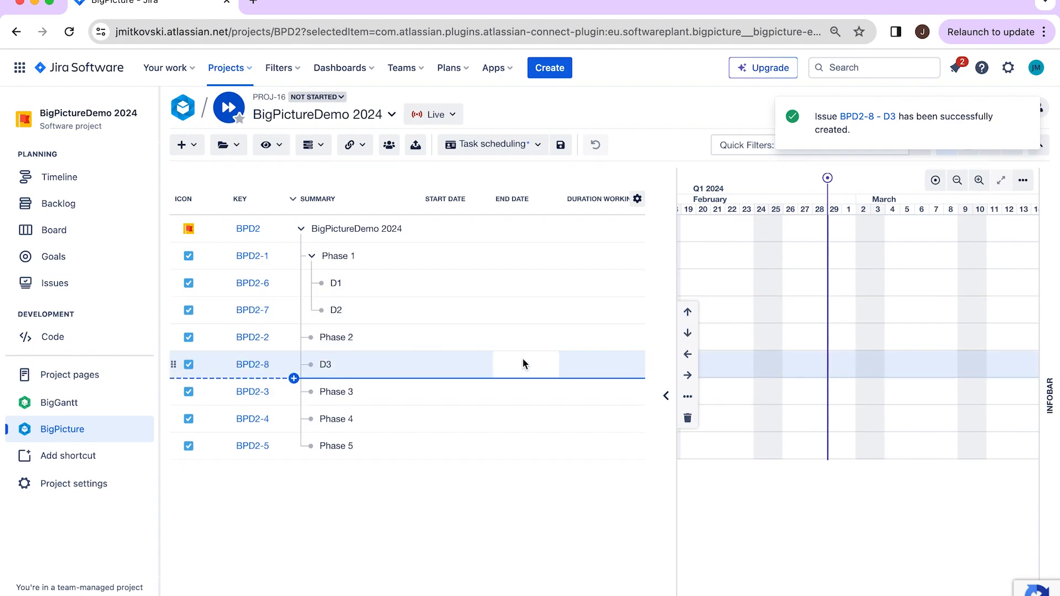
pyautogui.click(687, 374)
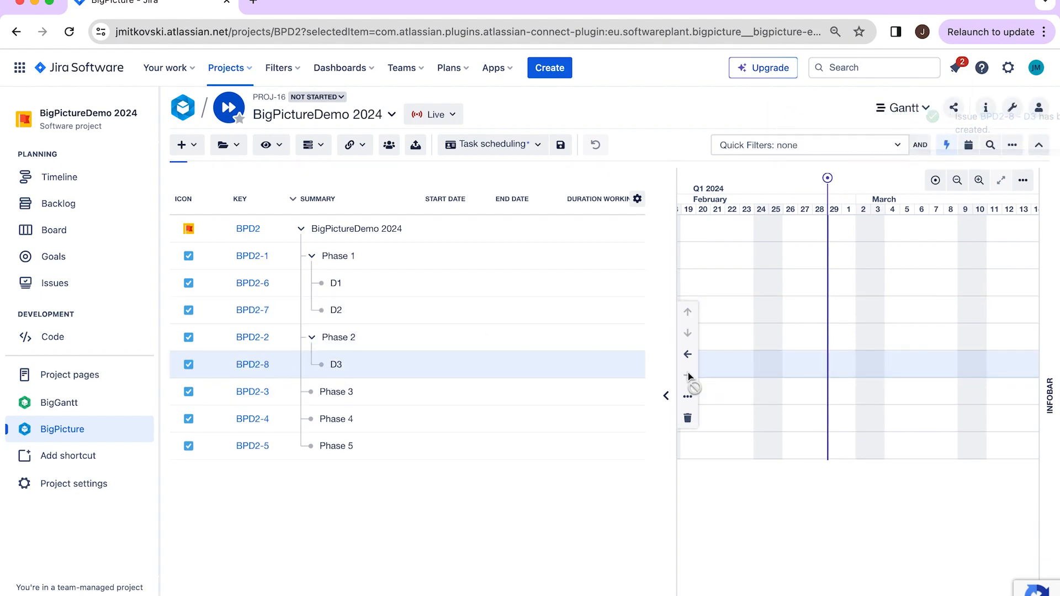
# Add a Jira task named "D4" below D3, inside Phase 2.
pyautogui.click(294, 379)
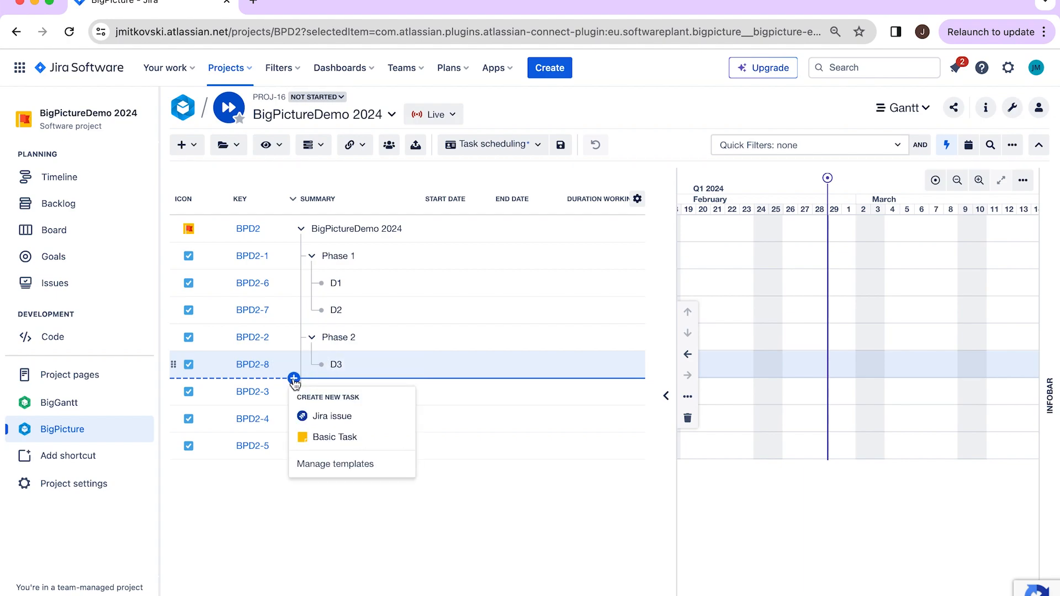
pyautogui.click(334, 416)
pyautogui.write('D')
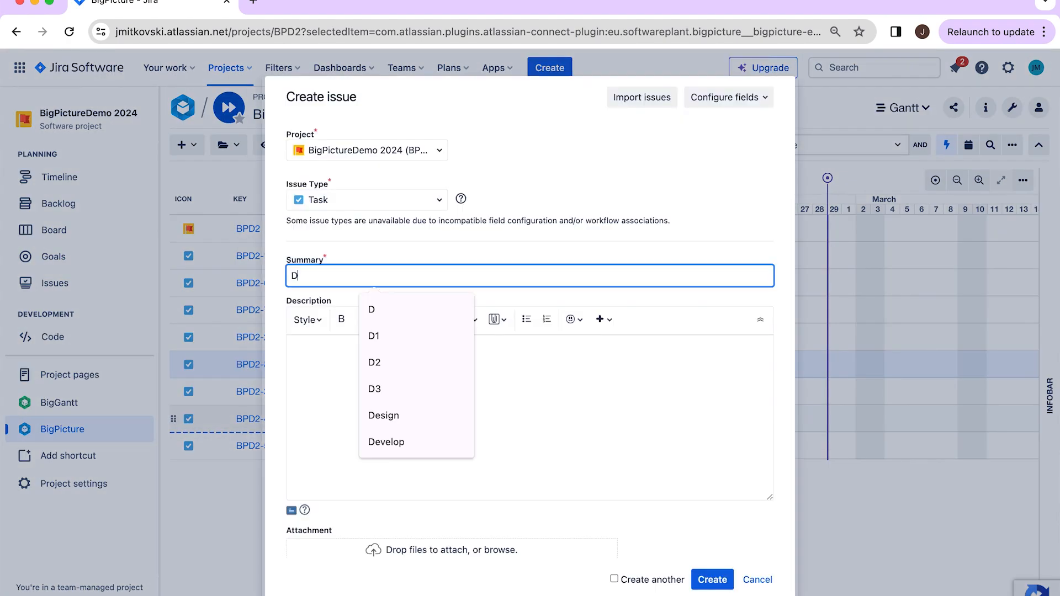
pyautogui.write('4')
pyautogui.press('Return')
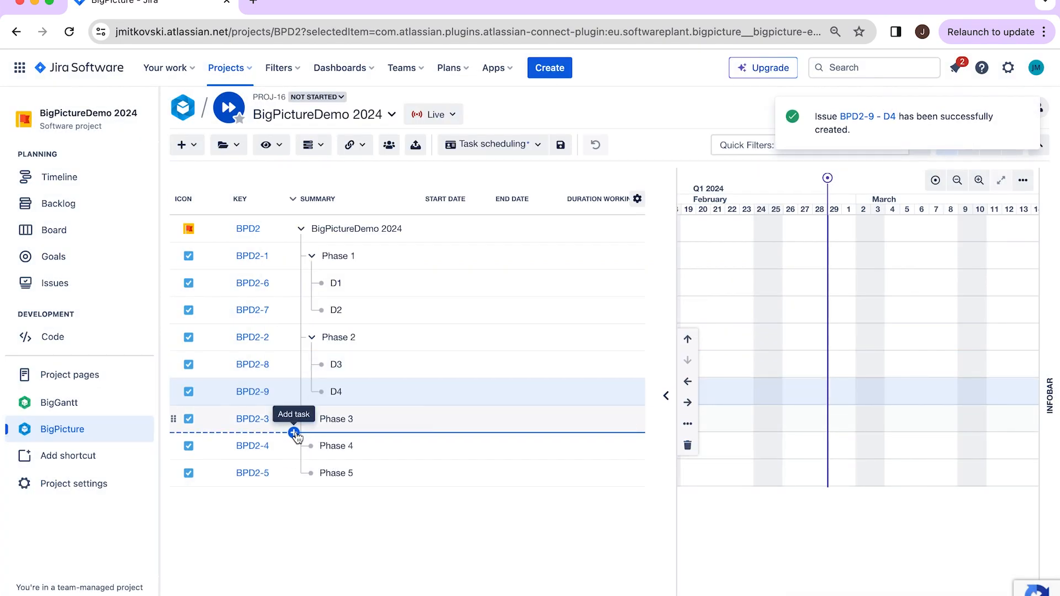
# Insert a Jira task named "D5" directly below Phase 3 and indent it as a child of Phase 3.
pyautogui.click(295, 433)
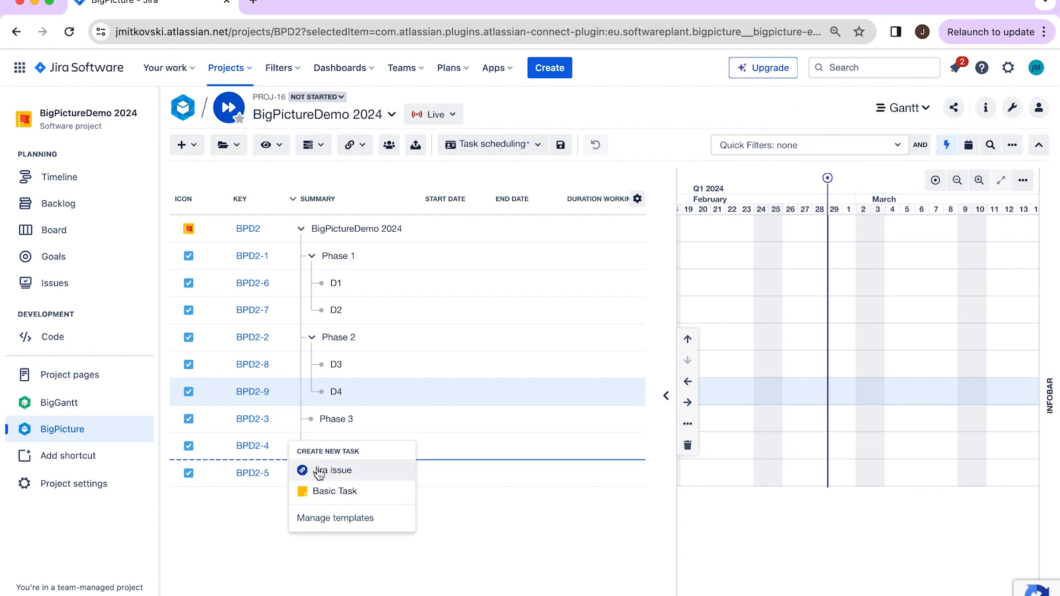
pyautogui.click(319, 471)
pyautogui.write('D5')
pyautogui.press('Return')
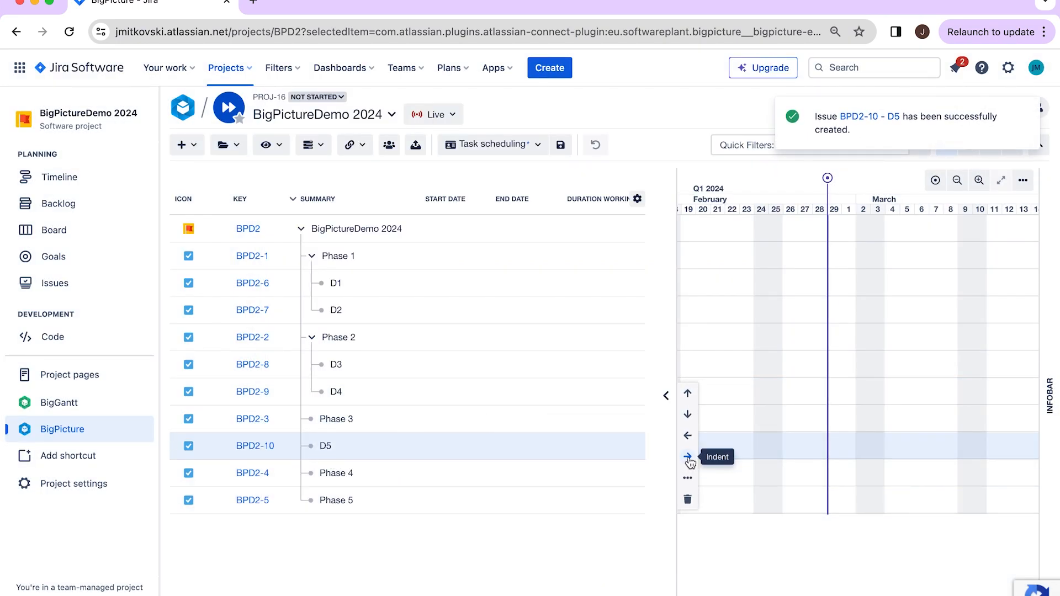
pyautogui.click(688, 457)
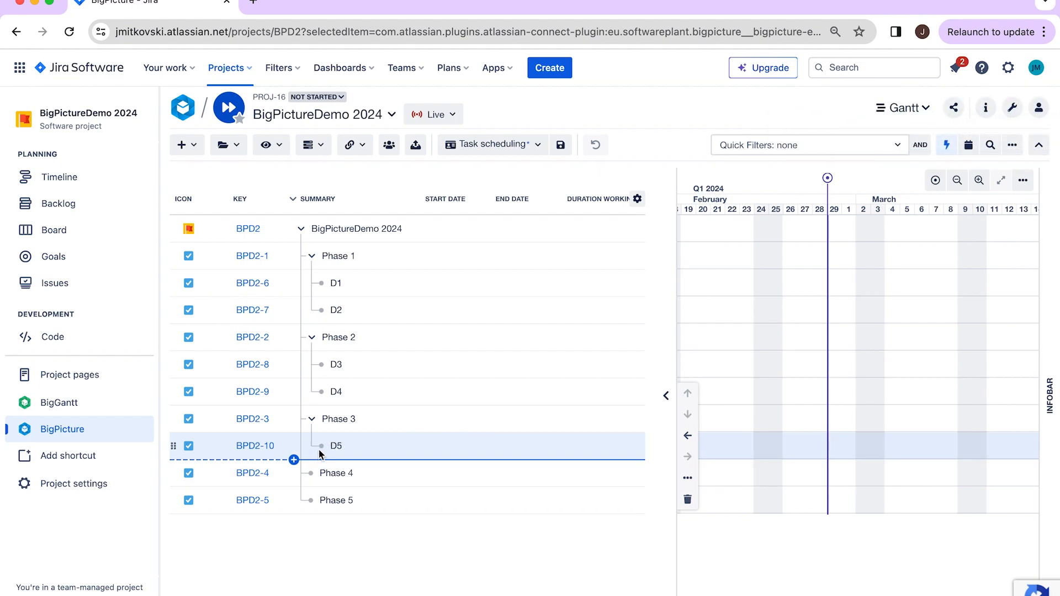
# Add a Jira task named "D6" below D5, inside Phase 3.
pyautogui.click(294, 461)
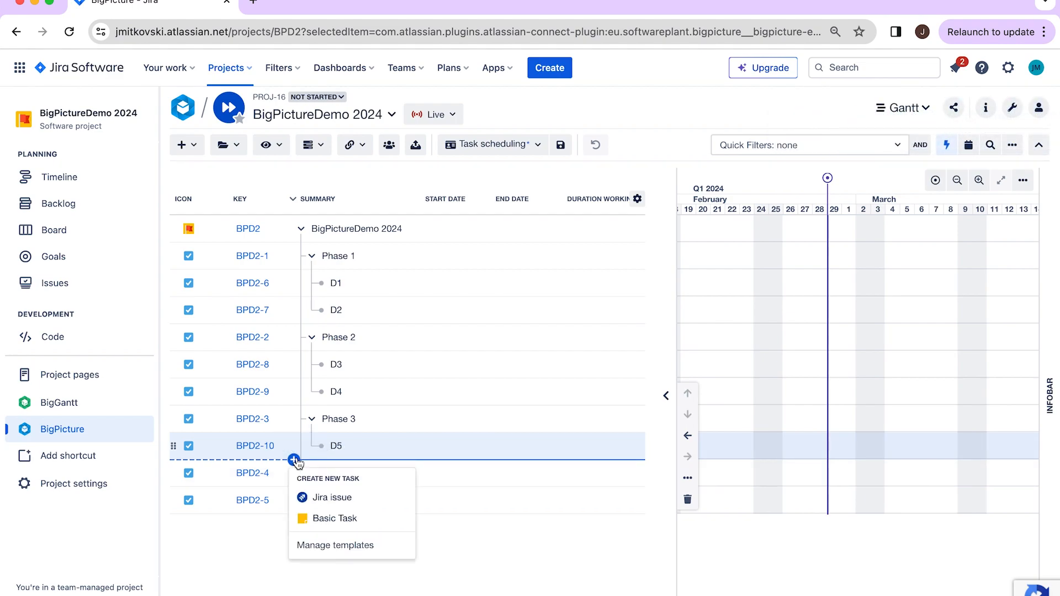
pyautogui.click(326, 497)
pyautogui.write('D6')
pyautogui.press('Return')
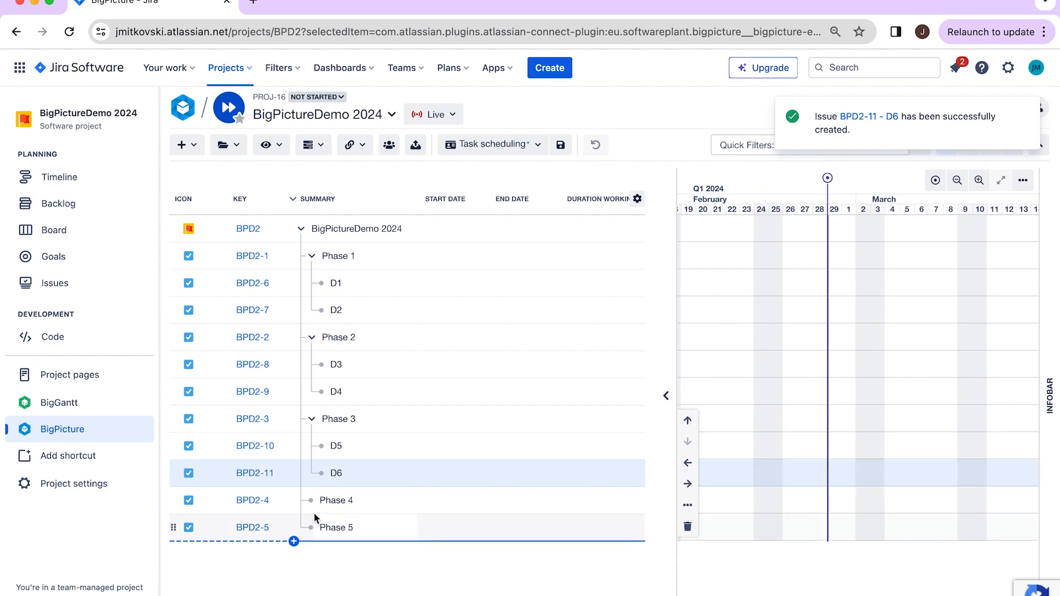
# Insert a Jira task named "D7" directly below Phase 4 and indent it as a child of Phase 4.
pyautogui.click(292, 513)
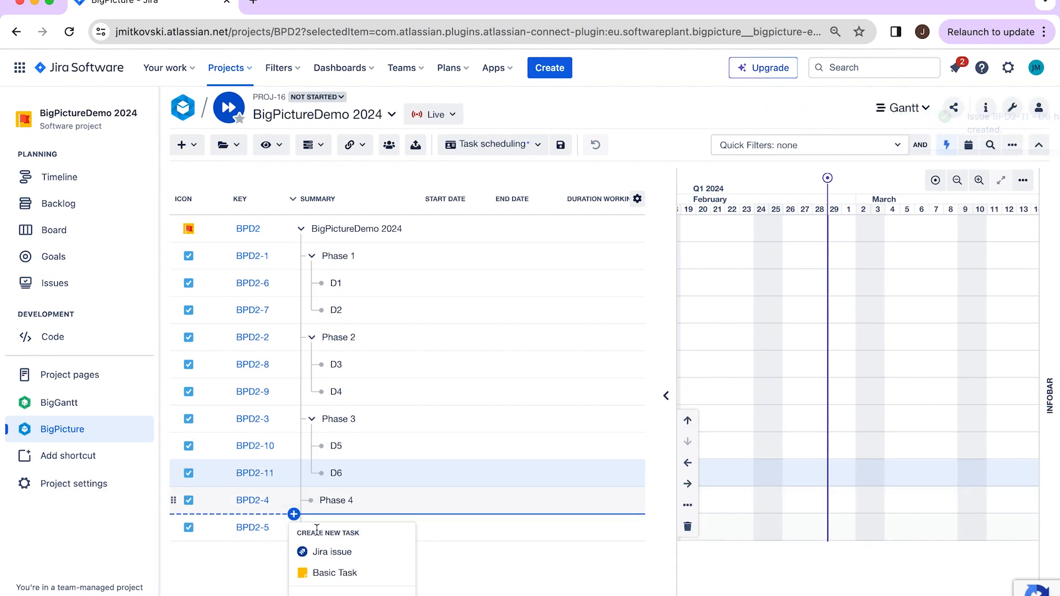
pyautogui.click(330, 553)
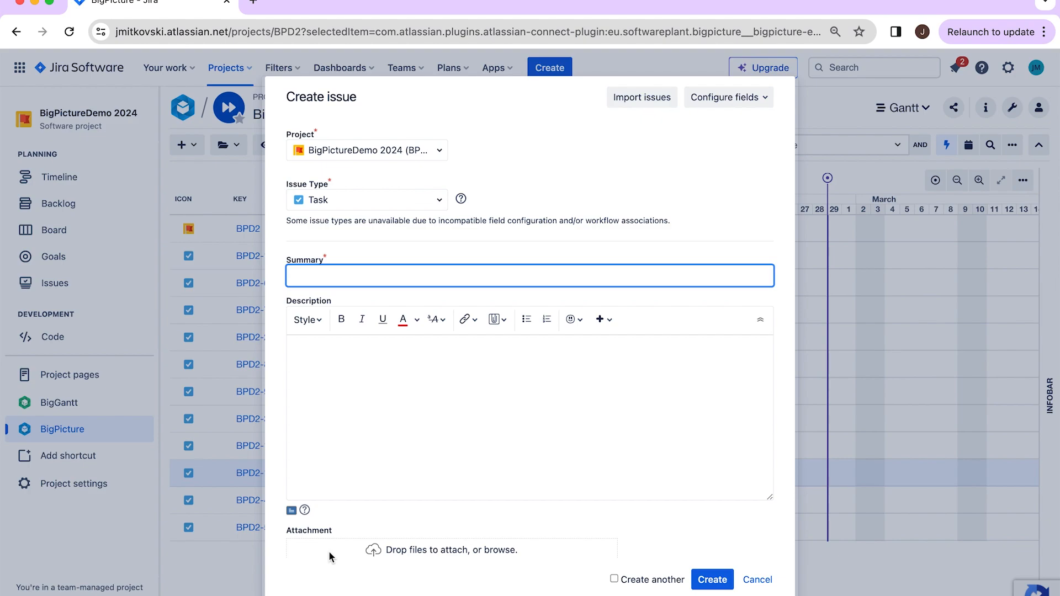
pyautogui.write('D7')
pyautogui.press('Return')
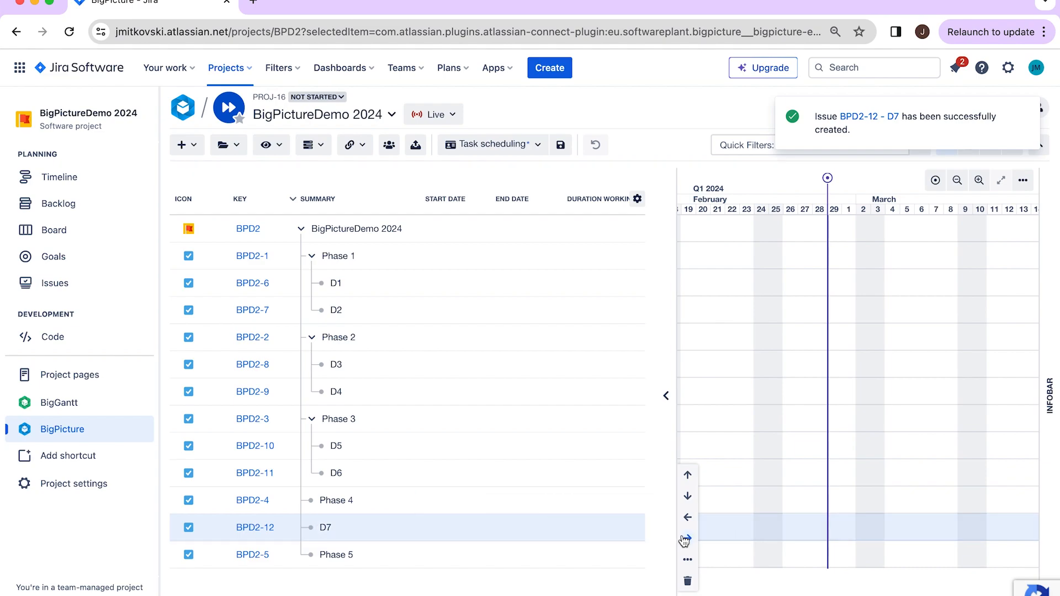
pyautogui.click(686, 538)
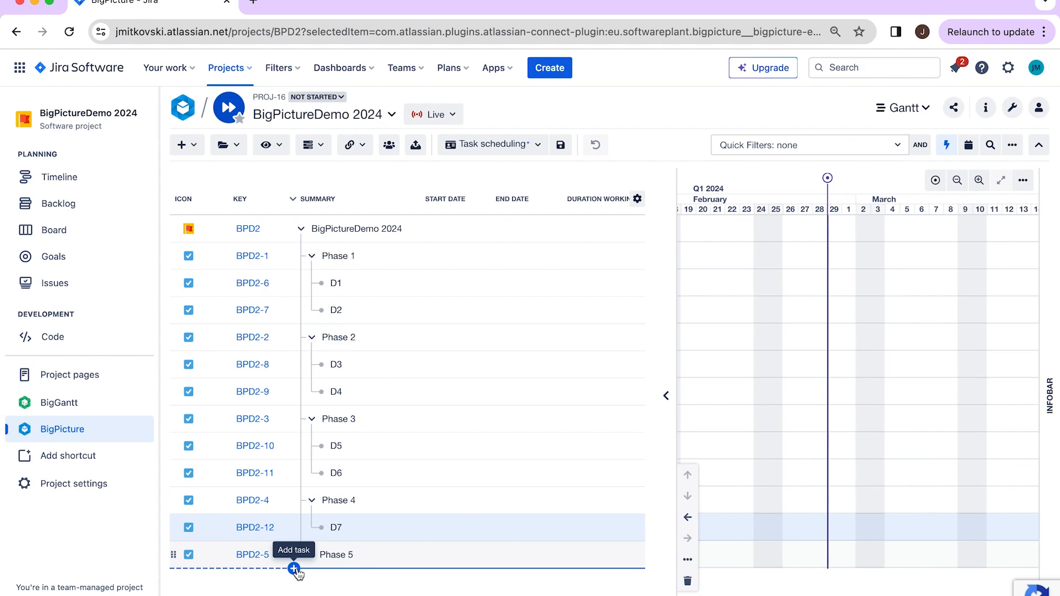
# Insert a Jira task named "D8" directly below Phase 5 and indent it as a child of Phase 5.
pyautogui.click(294, 569)
pyautogui.click(340, 495)
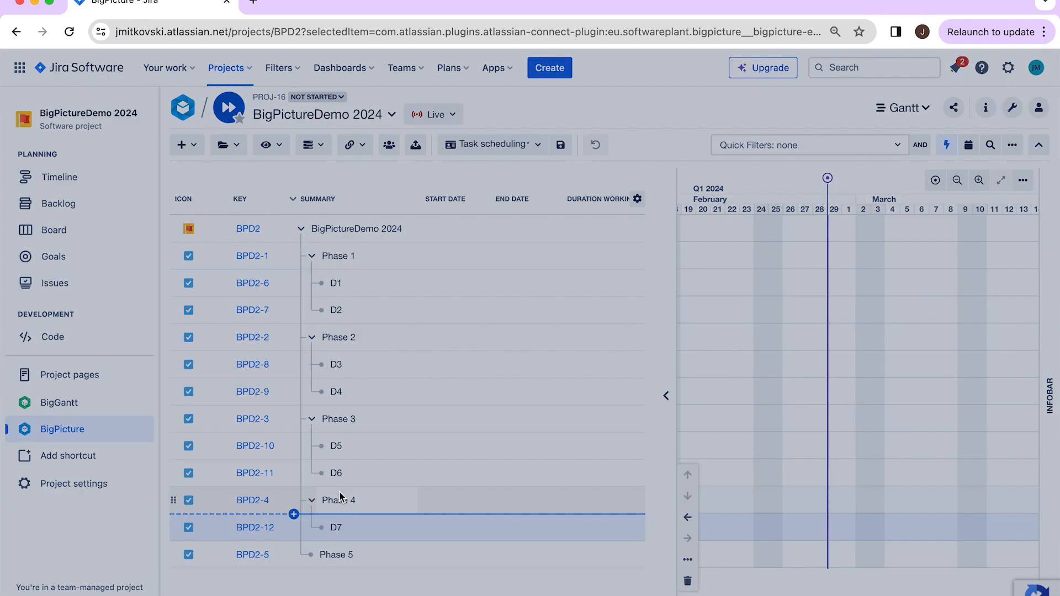
pyautogui.write('D')
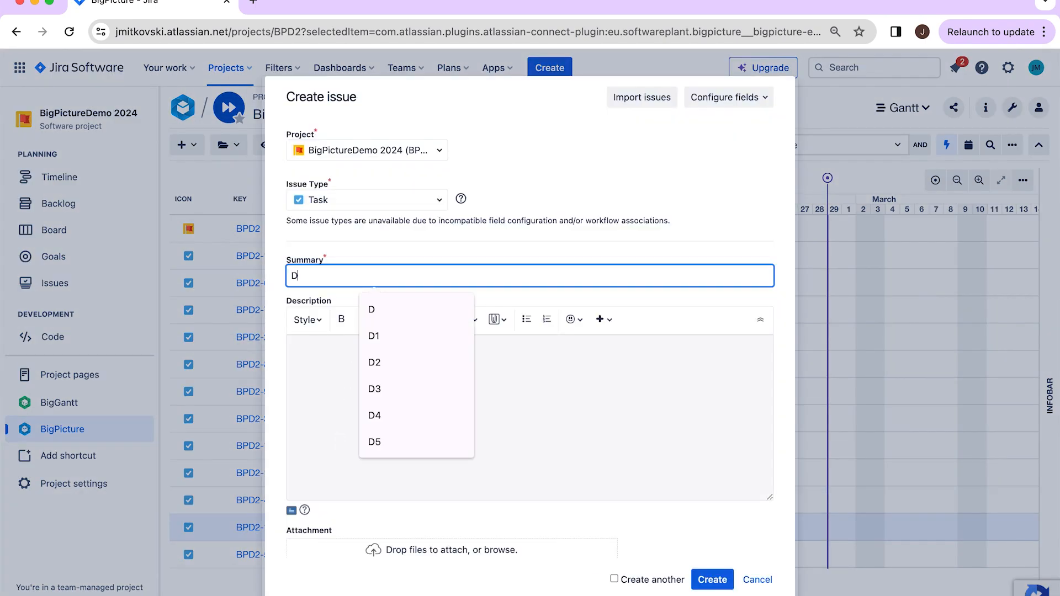
pyautogui.write('8')
pyautogui.press('Return')
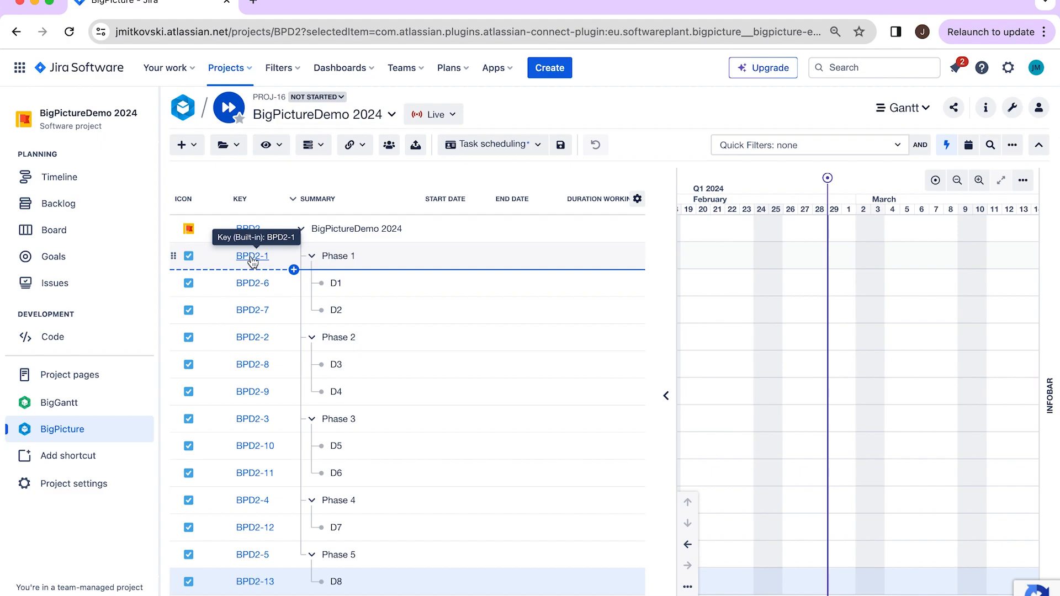
# Open Phase 1 and save the description "Phase 1 is the initiate phase and will contain deliverables related to initiating a project i.e. the project charter".
pyautogui.click(257, 257)
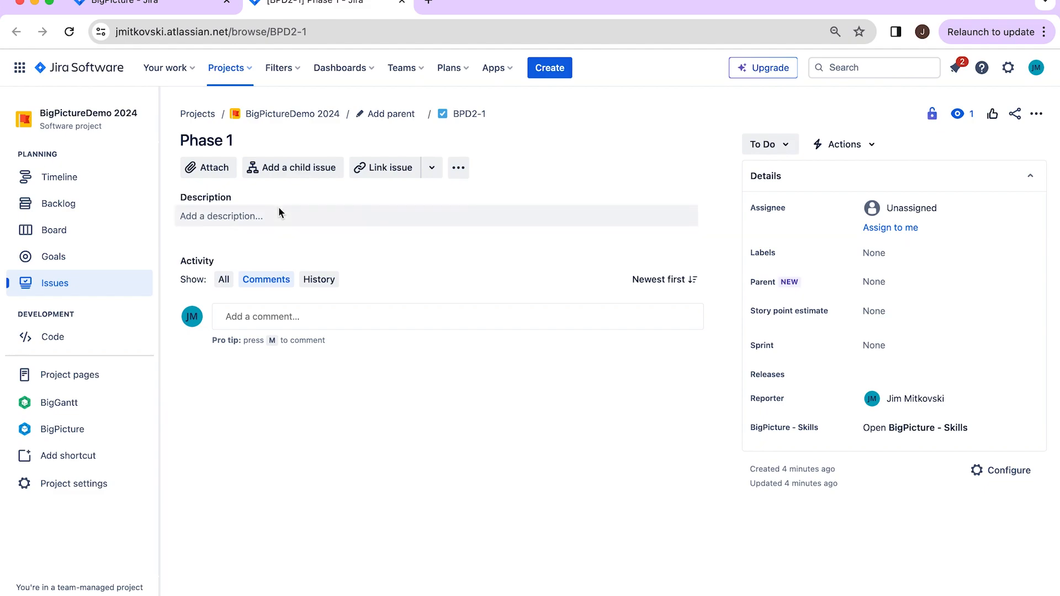
pyautogui.click(227, 216)
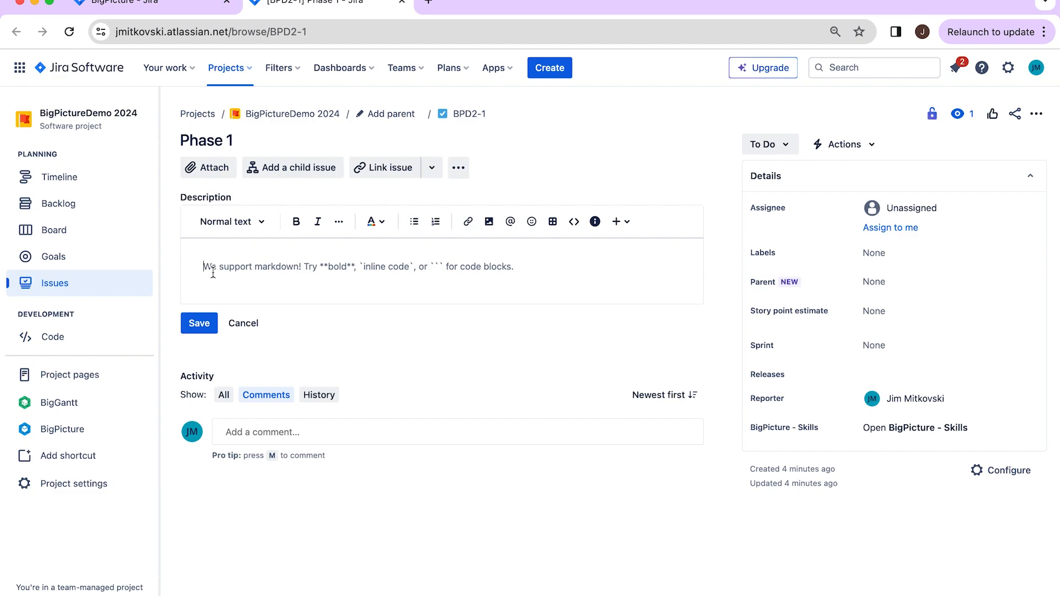
pyautogui.write('Phase 1')
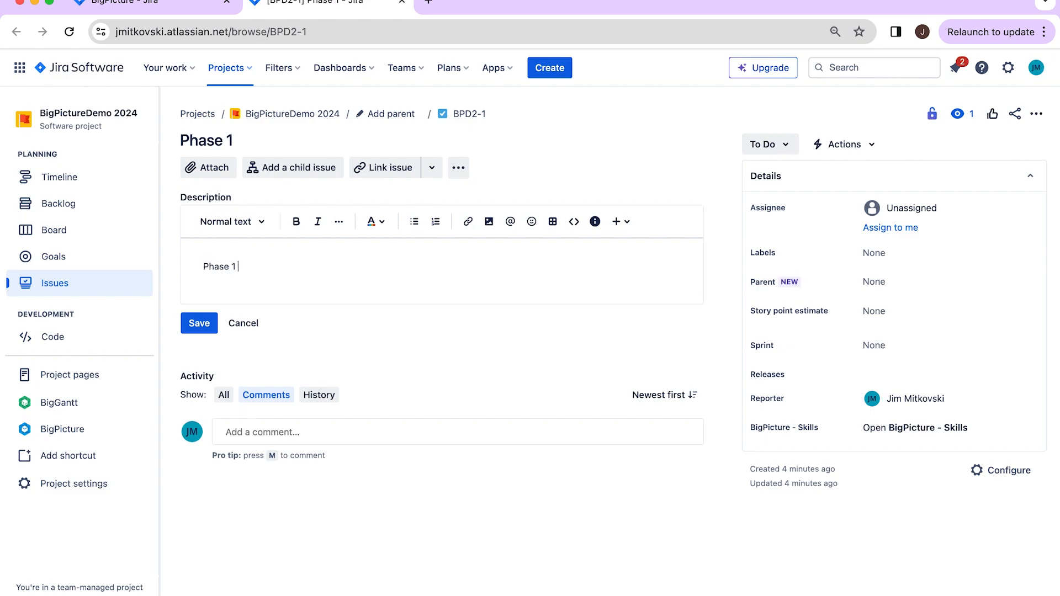
pyautogui.write(' is the initiate phase and will cont')
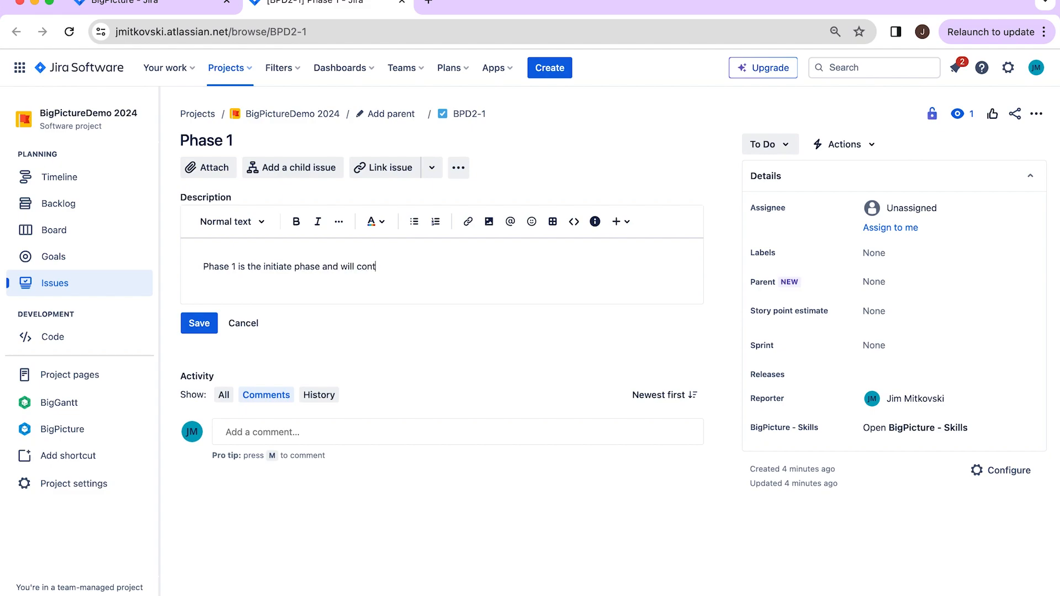
pyautogui.write('ain deliverables related to initiating a project')
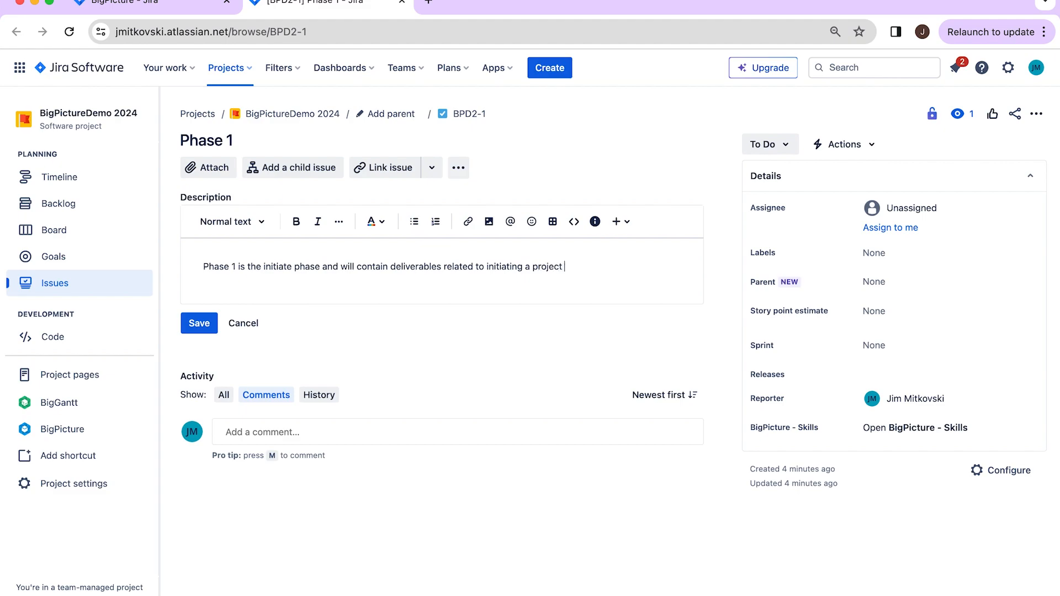
pyautogui.write(' i.e. the project charter')
pyautogui.click(199, 325)
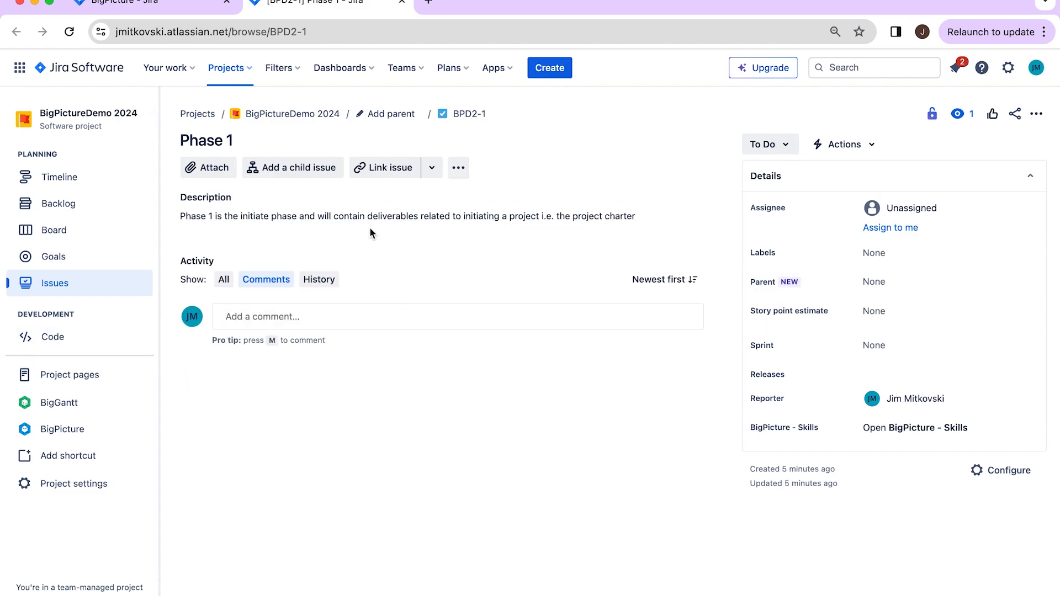
# Save a comment on Phase 1 that mentions the issue's reporter and reads "Can you provide a status update on this item.".
pyautogui.click(260, 319)
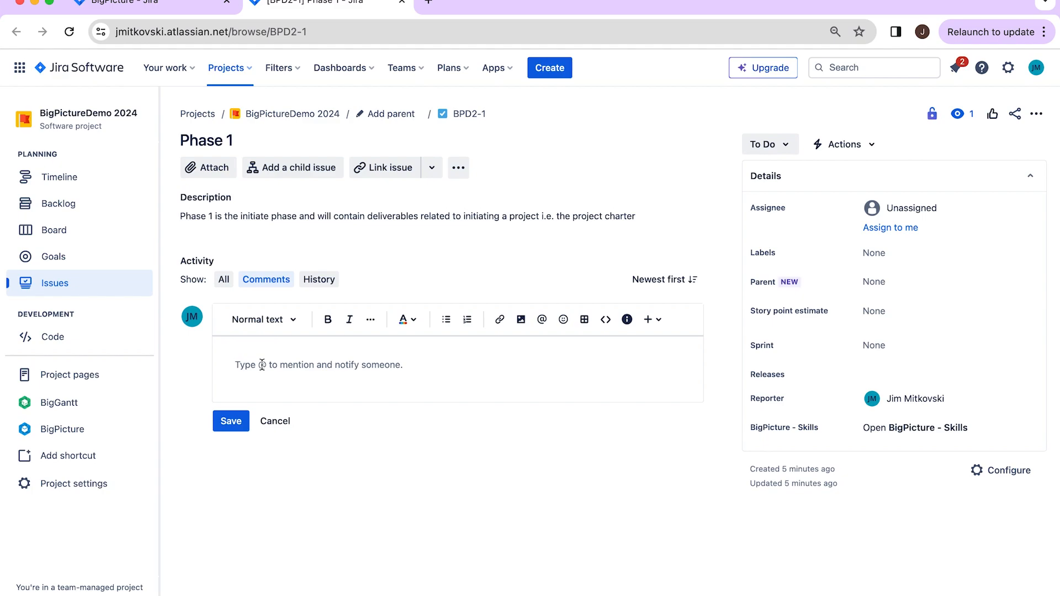
pyautogui.write('@')
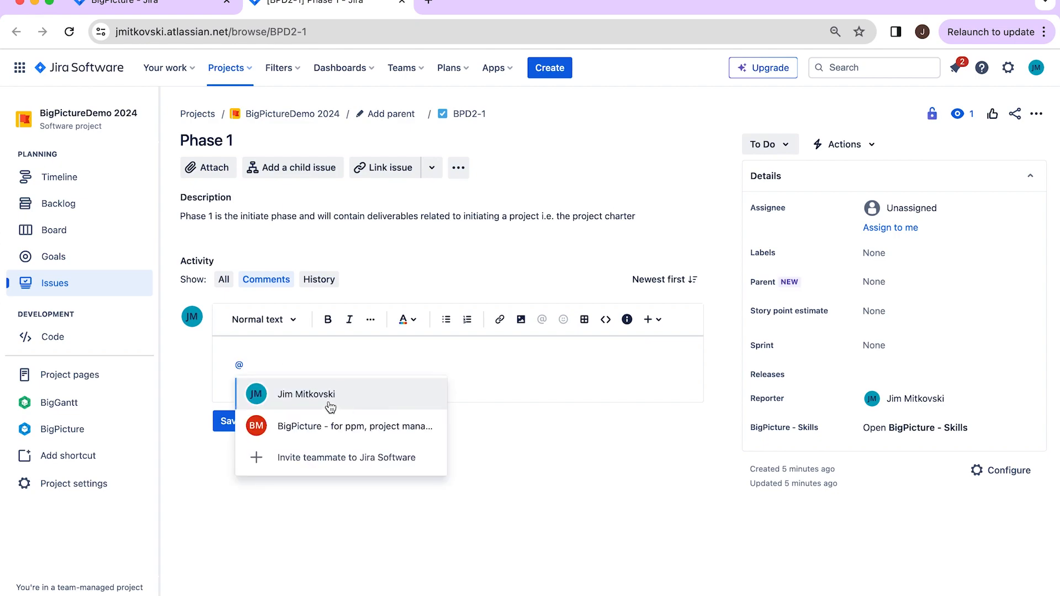
pyautogui.click(330, 407)
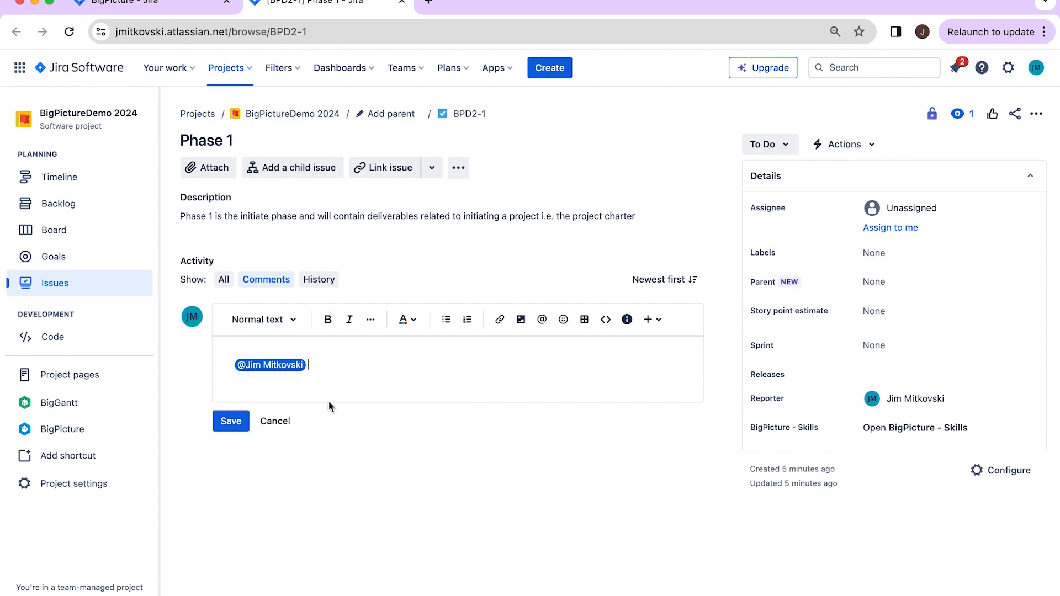
pyautogui.write('Can you provide a status updat')
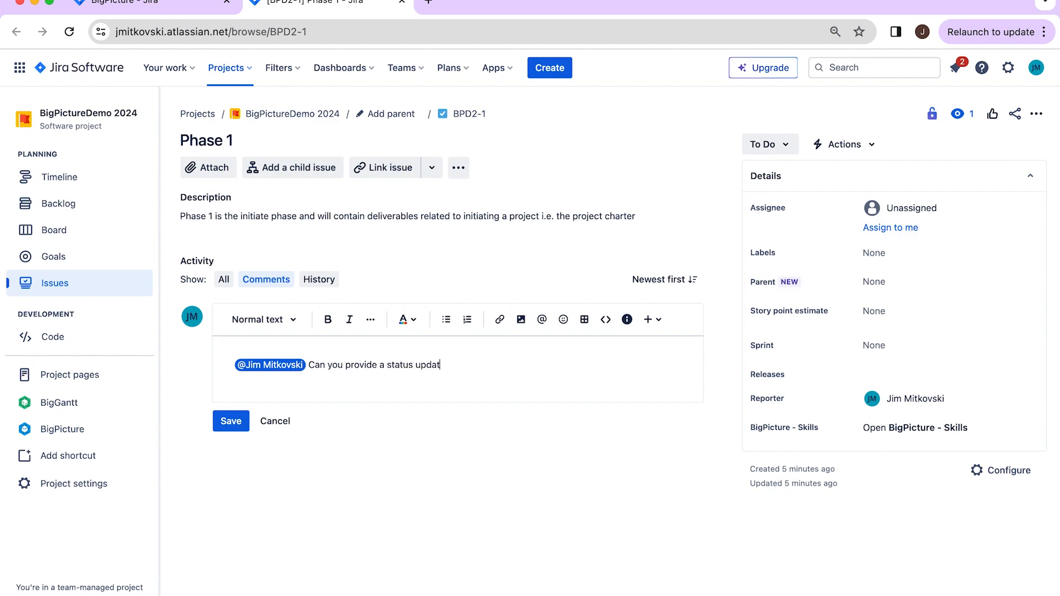
pyautogui.write('e on this item.')
pyautogui.press('Return')
pyautogui.click(235, 439)
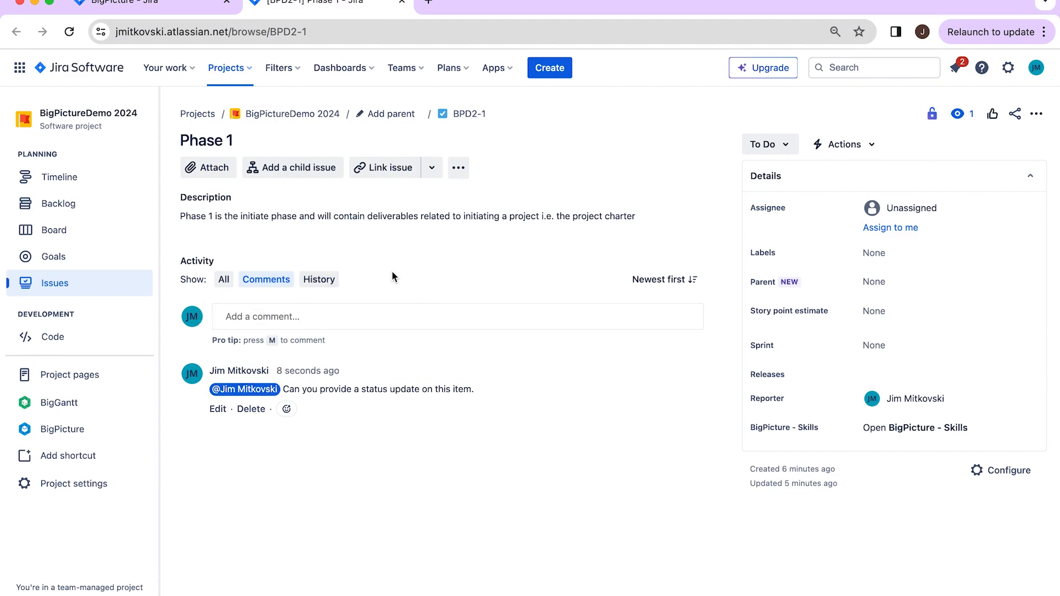
# Show Phase 1's change history and add the line "Add new line to explain further" to its description, after a blank line.
pyautogui.click(327, 280)
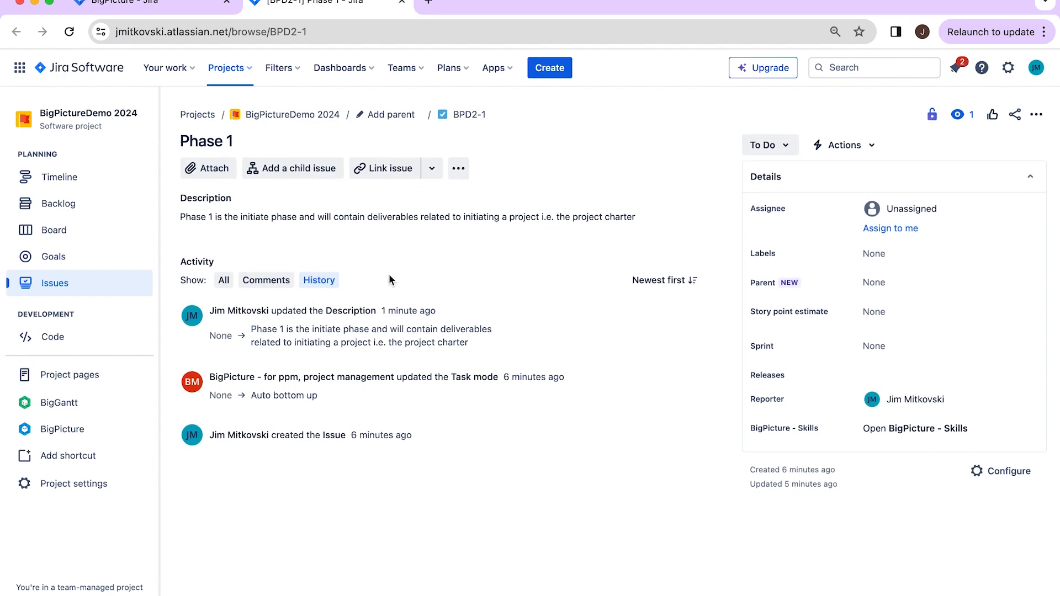
pyautogui.click(270, 220)
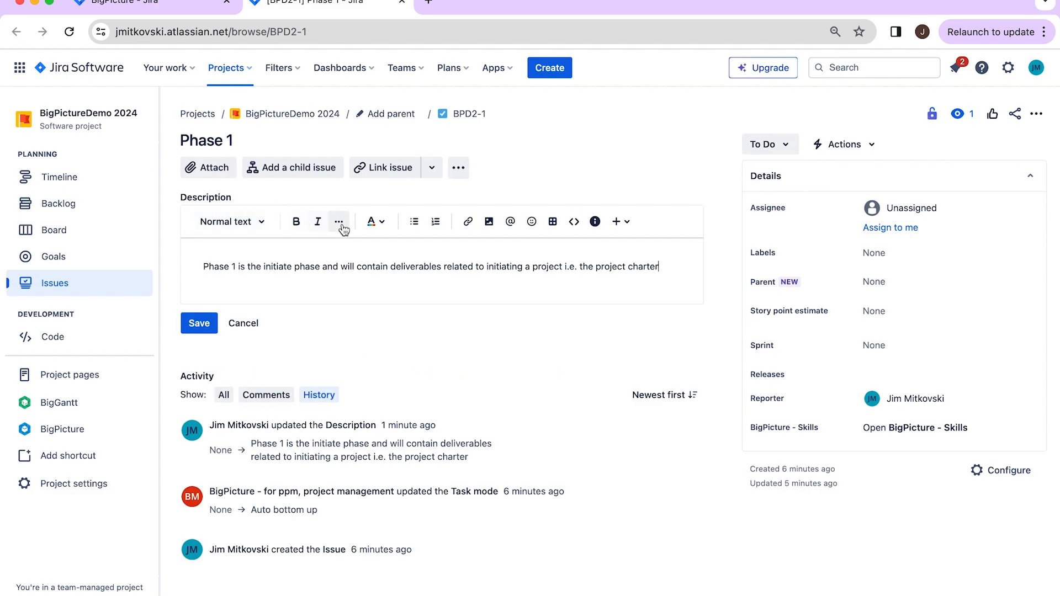
pyautogui.press('Return')
pyautogui.press('Return')
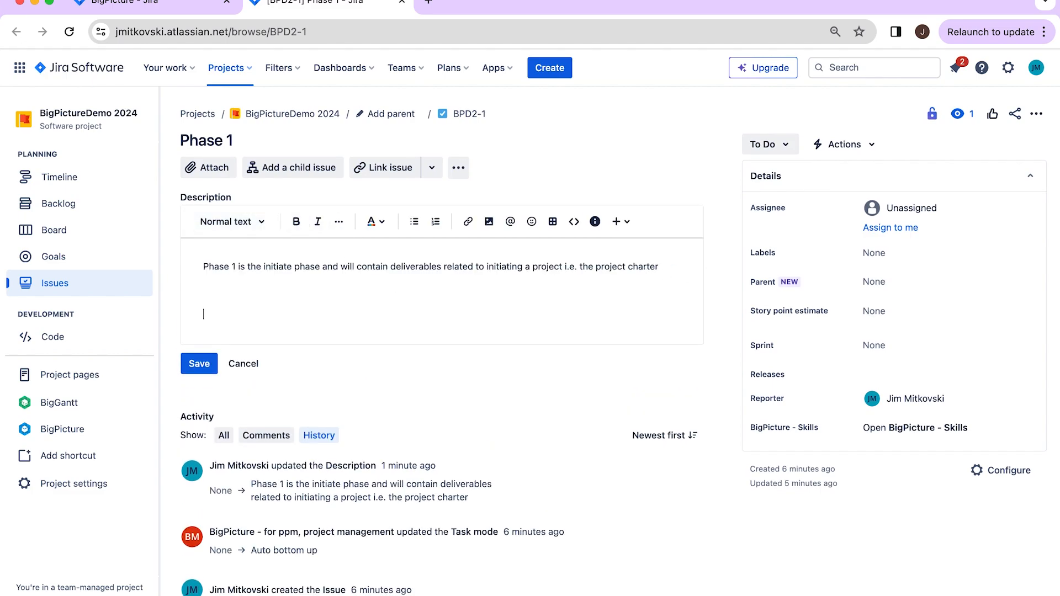
pyautogui.write('Add new line to explain further')
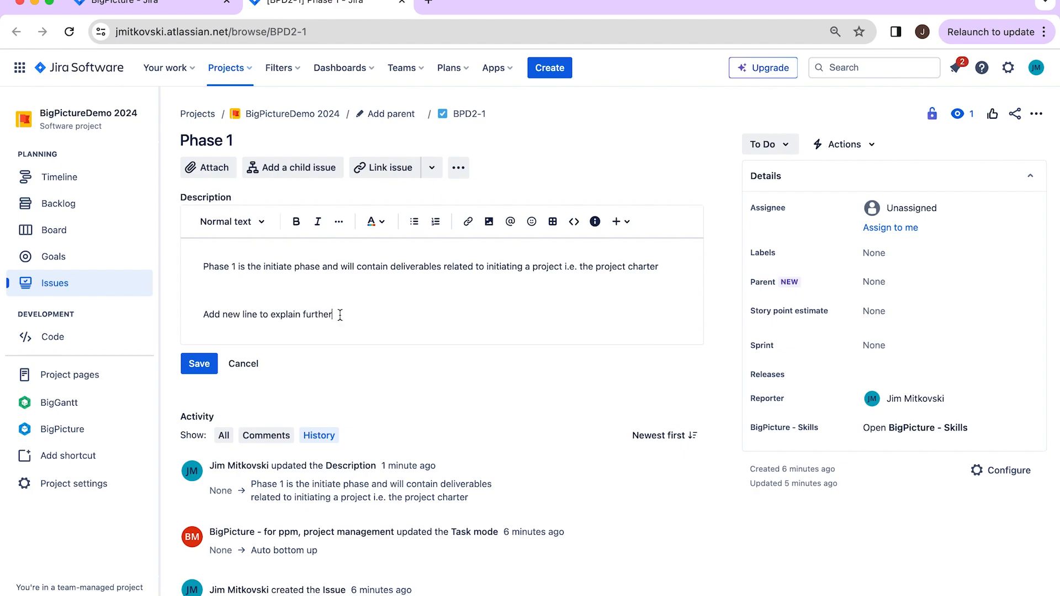
pyautogui.click(199, 363)
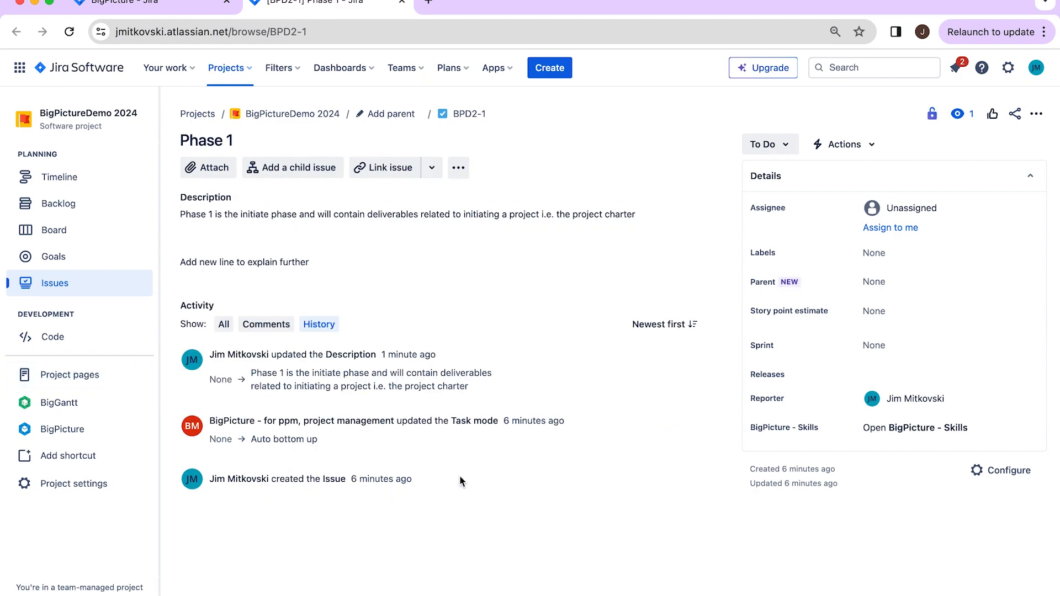
# Review the updated change history of Phase 1 and return to its comments.
pyautogui.click(266, 326)
pyautogui.click(312, 327)
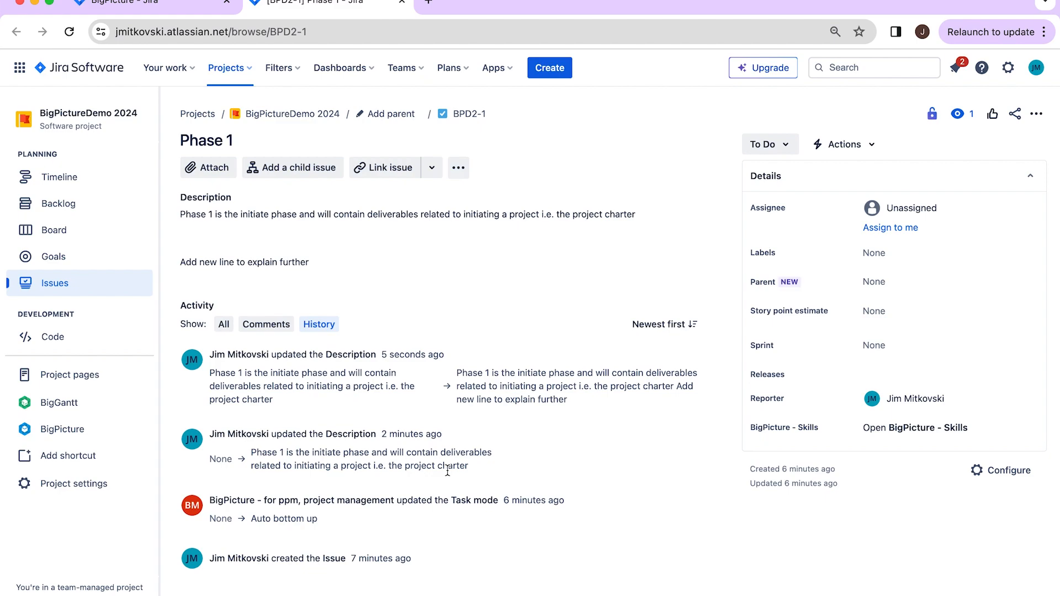
pyautogui.click(267, 325)
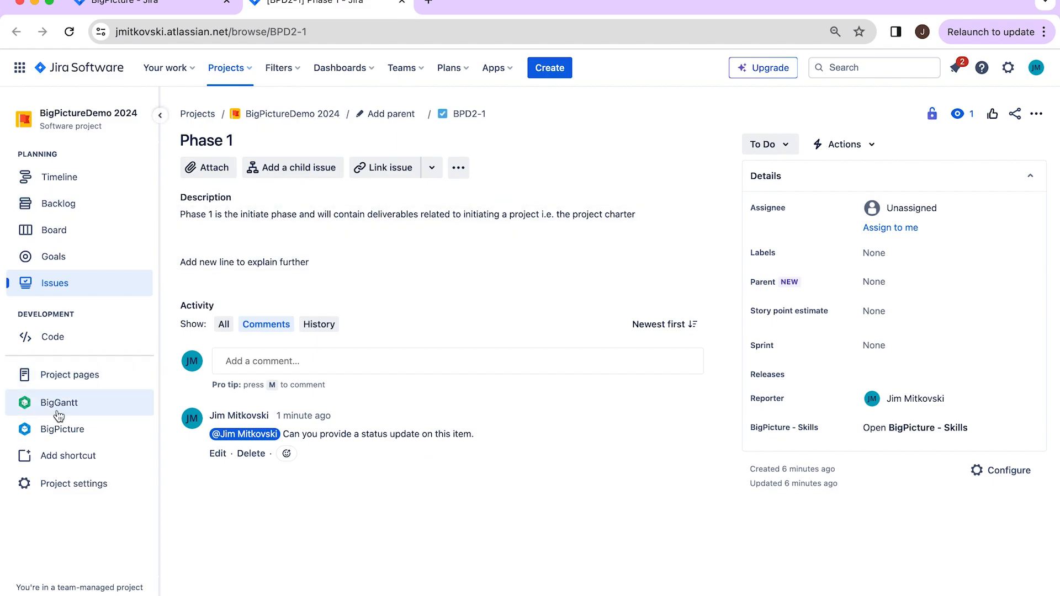
# Return to the BigPicture Gantt and insert a Jira task named "A" directly below D1, inside Phase 1.
pyautogui.click(65, 435)
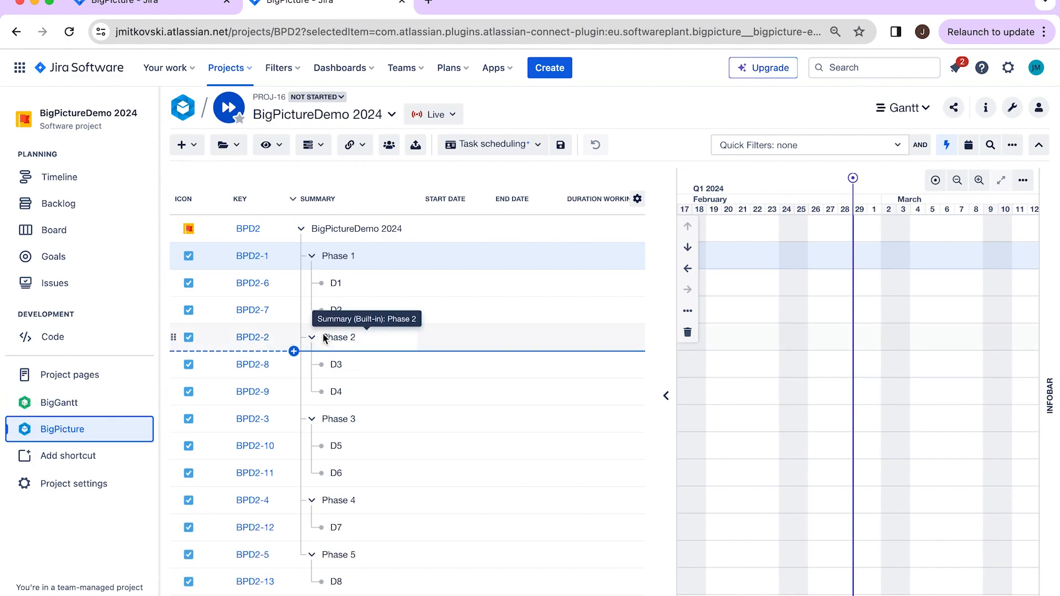
pyautogui.click(294, 297)
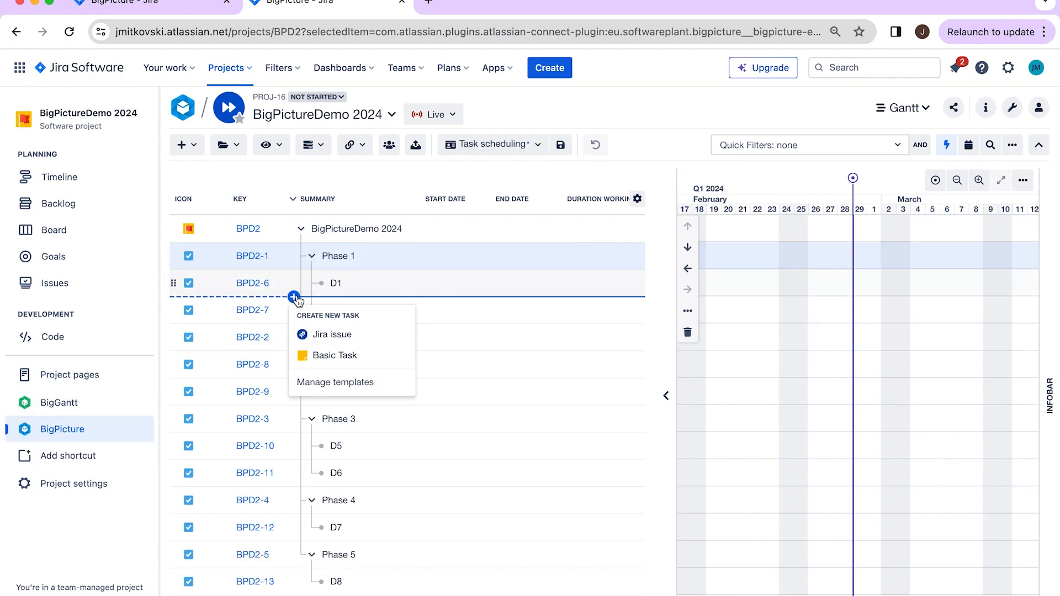
pyautogui.click(316, 335)
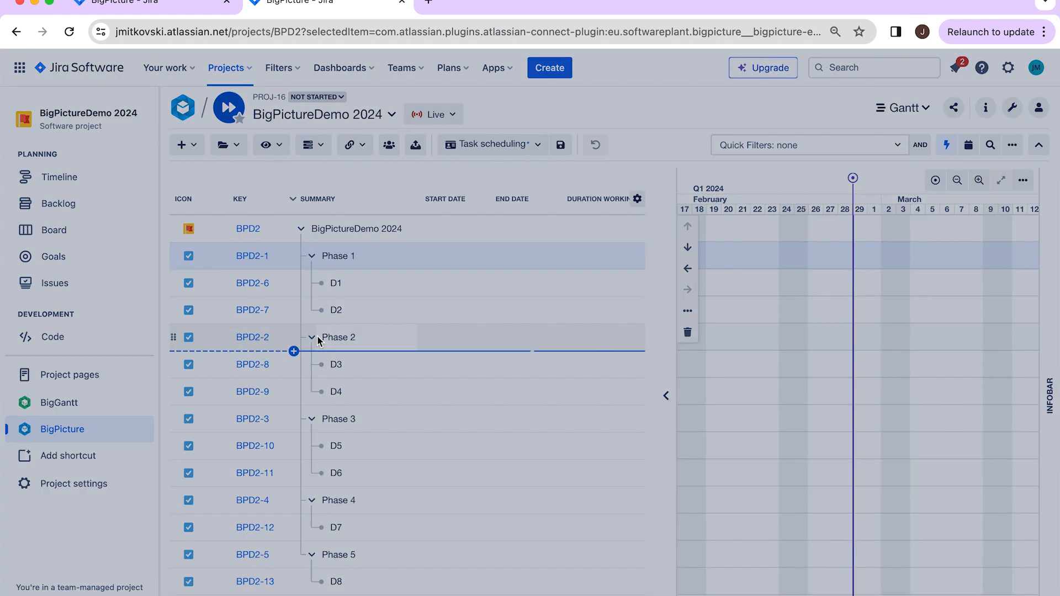
pyautogui.write('A')
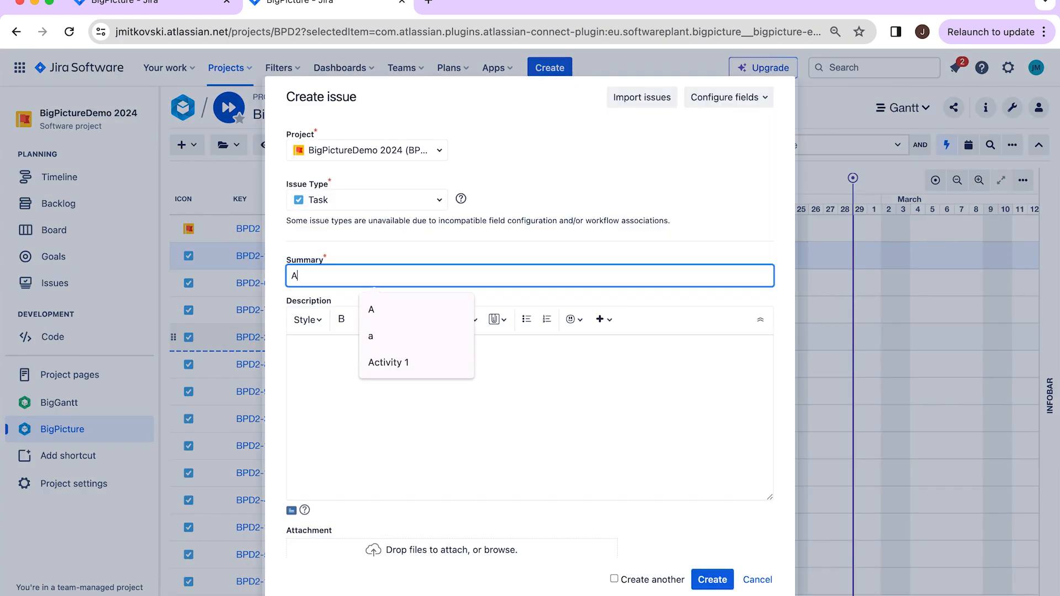
pyautogui.press('Return')
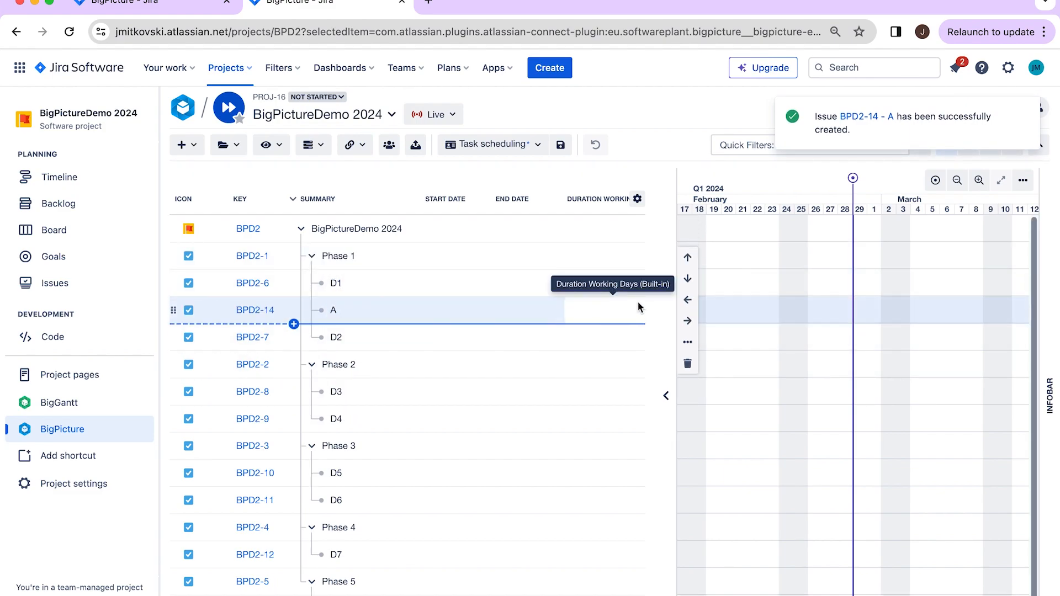
# Nest activity A under D1 and insert a Jira task named "B" directly below it.
pyautogui.click(687, 321)
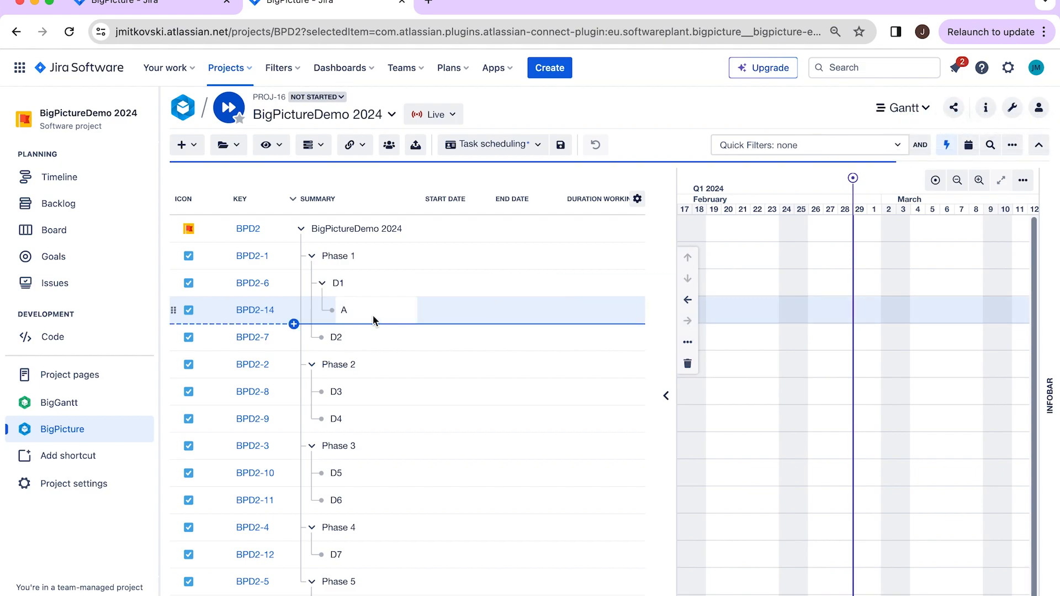
pyautogui.click(295, 324)
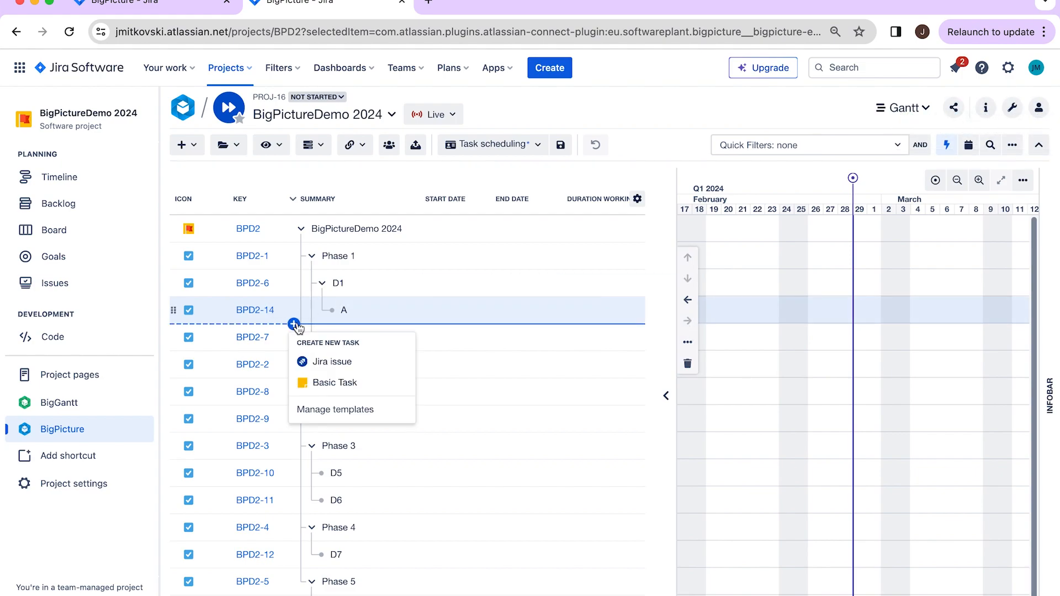
pyautogui.click(310, 360)
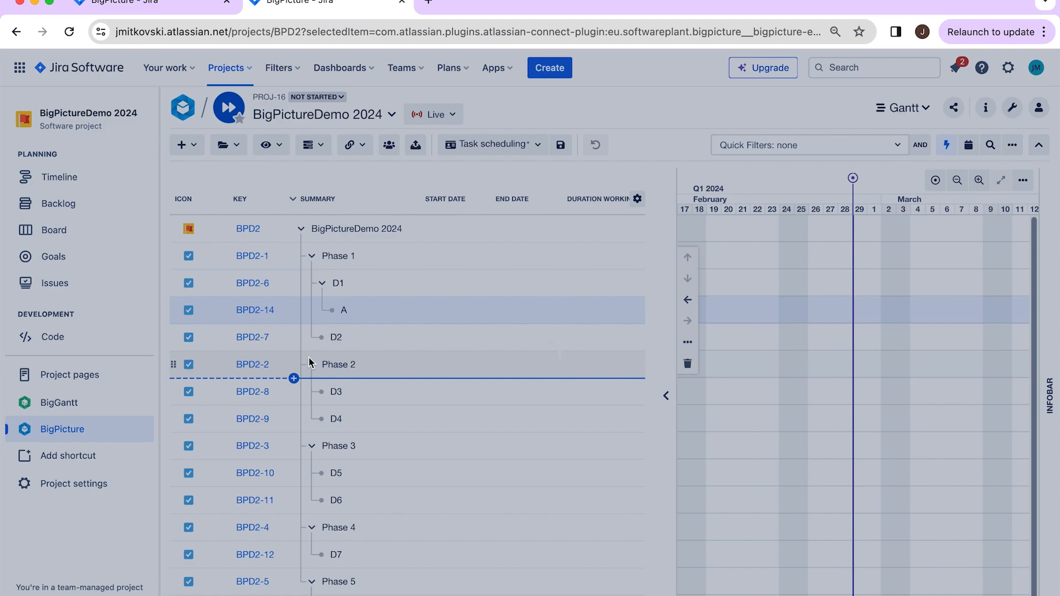
pyautogui.write('B')
pyautogui.press('Return')
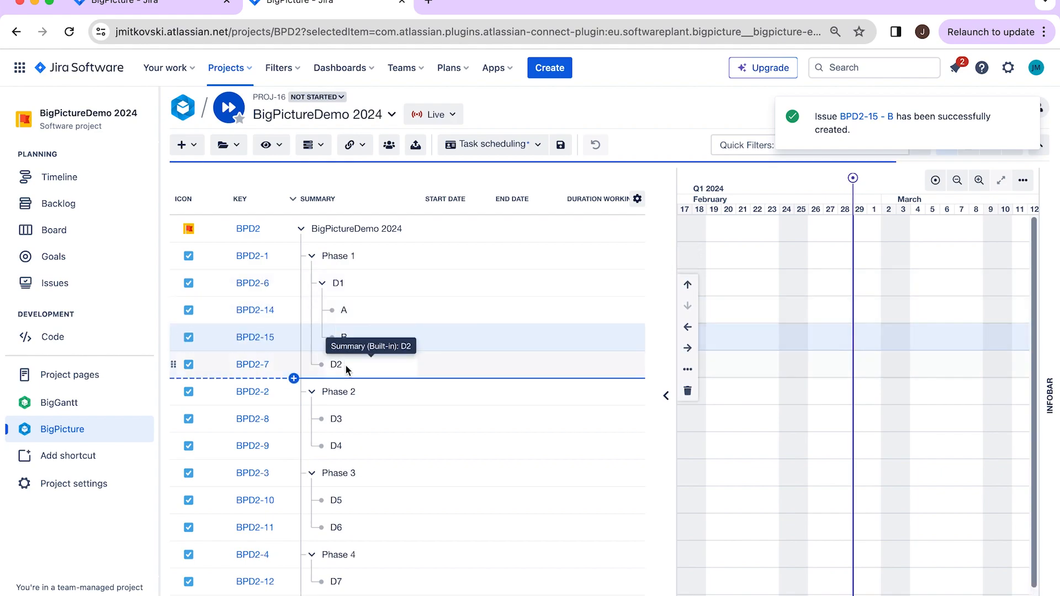
# Insert a Jira task named "C" directly below B, inside D1.
pyautogui.click(293, 351)
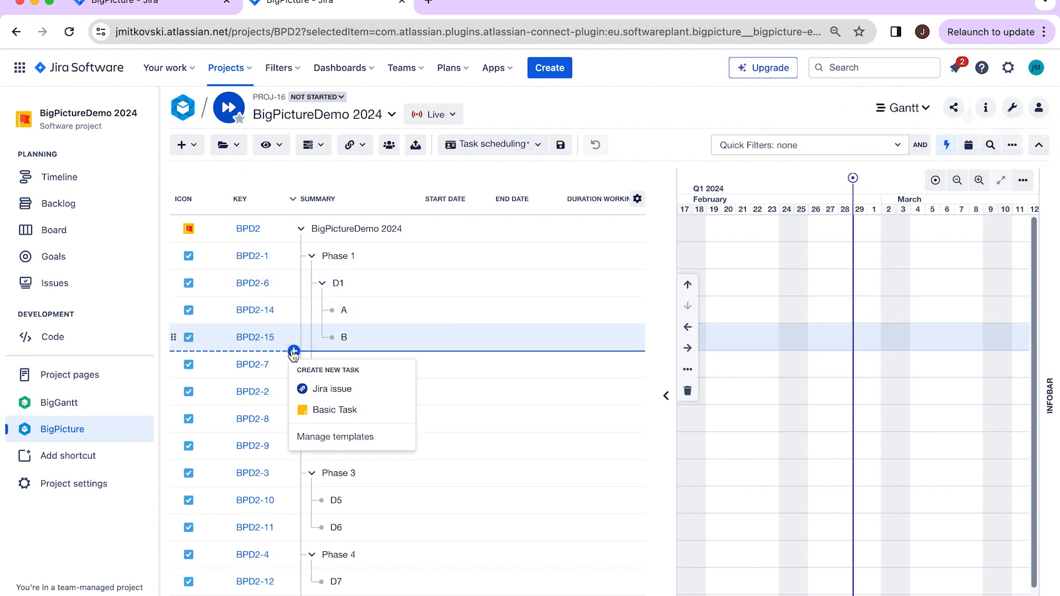
pyautogui.click(330, 393)
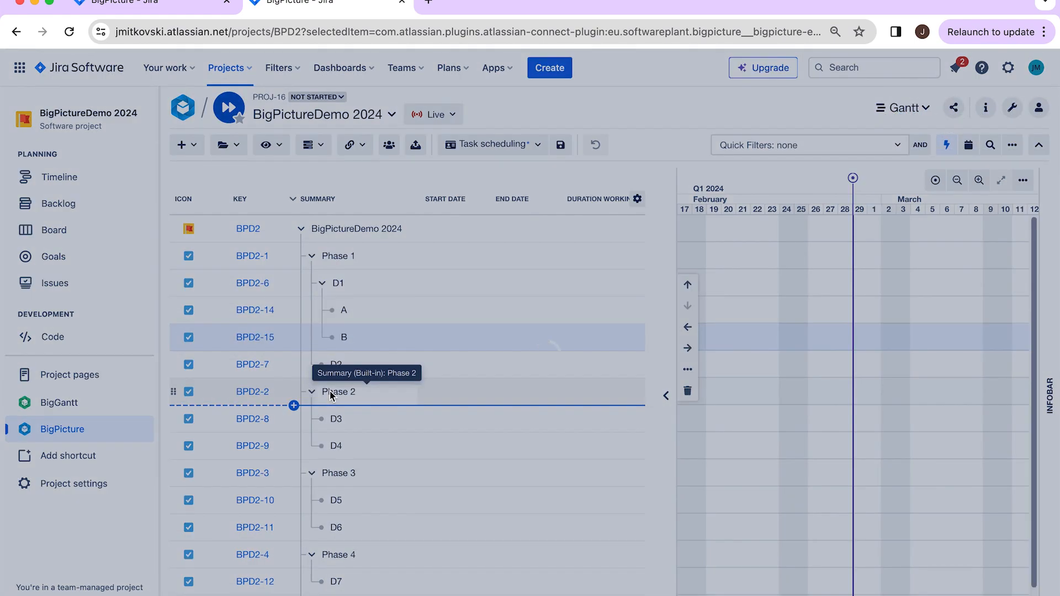
pyautogui.write('C')
pyautogui.press('Return')
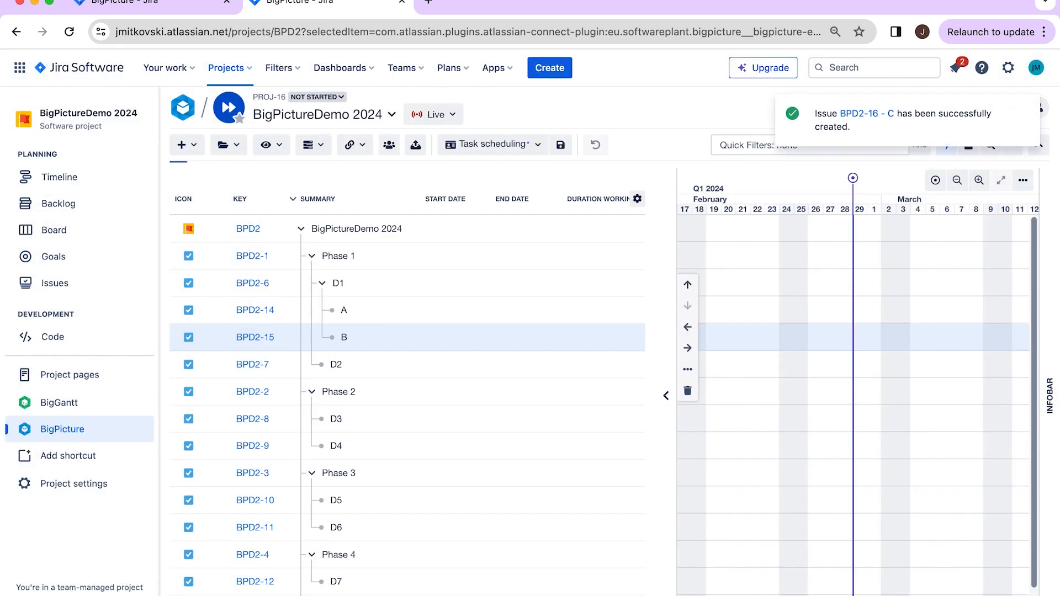
# Insert a Jira task named "D" directly below D2 in Phase 1 and indent it under D2.
pyautogui.scroll(-1, 395, 375)
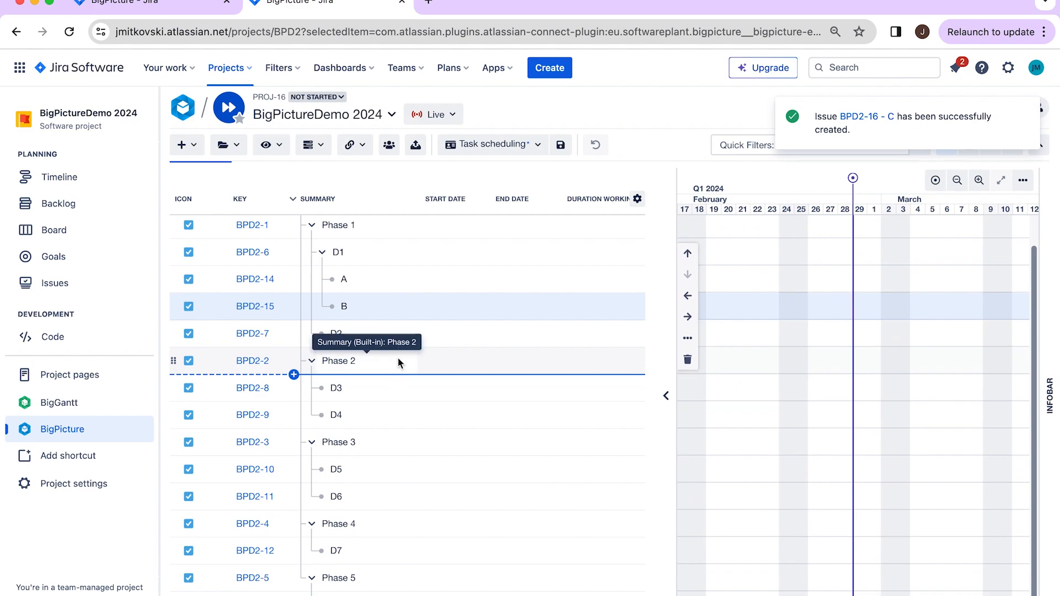
pyautogui.scroll(-2, 397, 360)
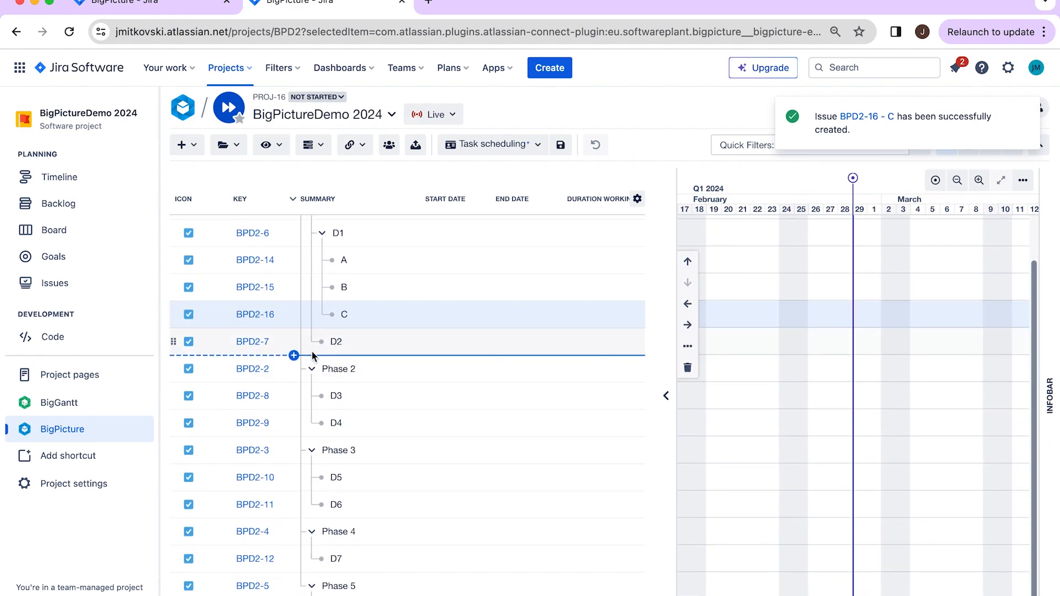
pyautogui.click(293, 355)
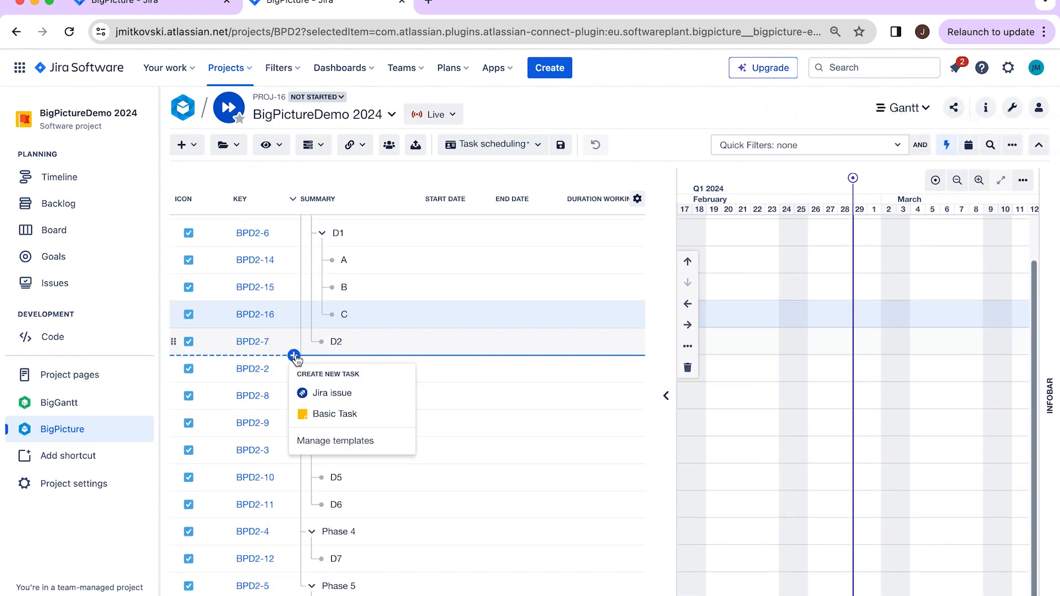
pyautogui.click(327, 396)
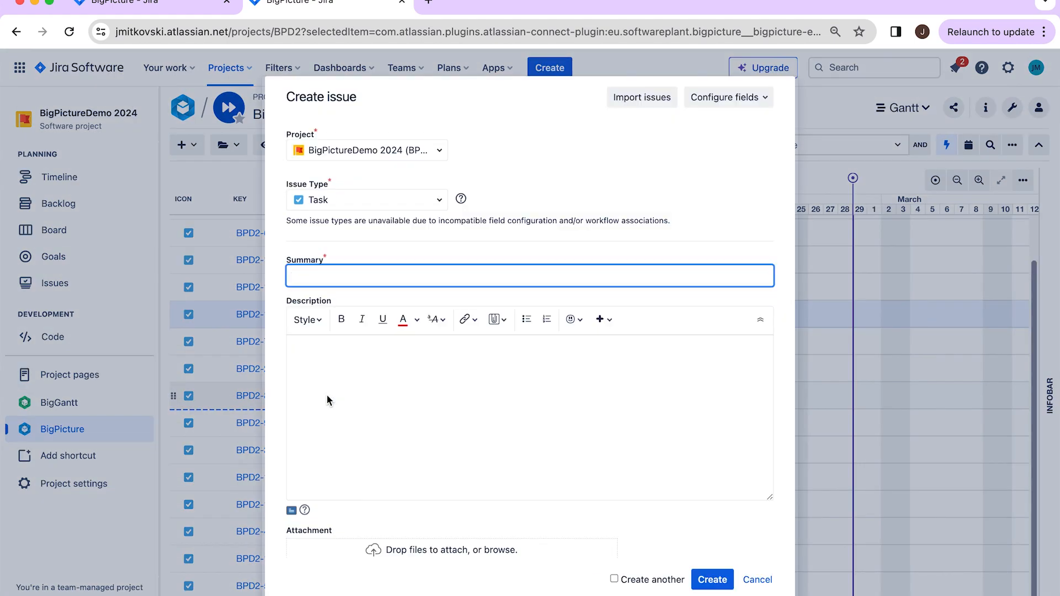
pyautogui.write('D')
pyautogui.press('Return')
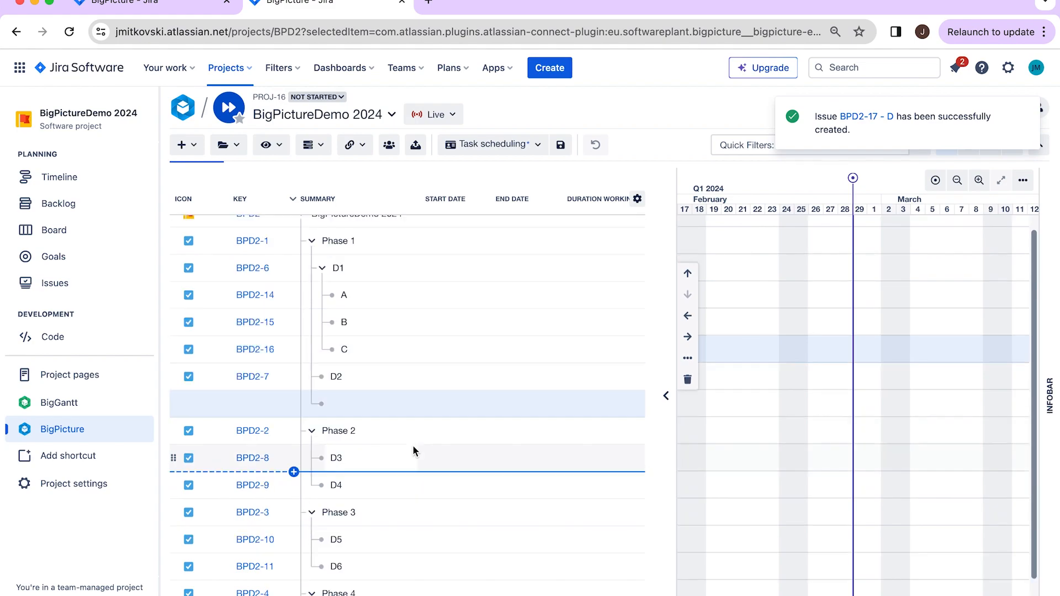
pyautogui.click(685, 415)
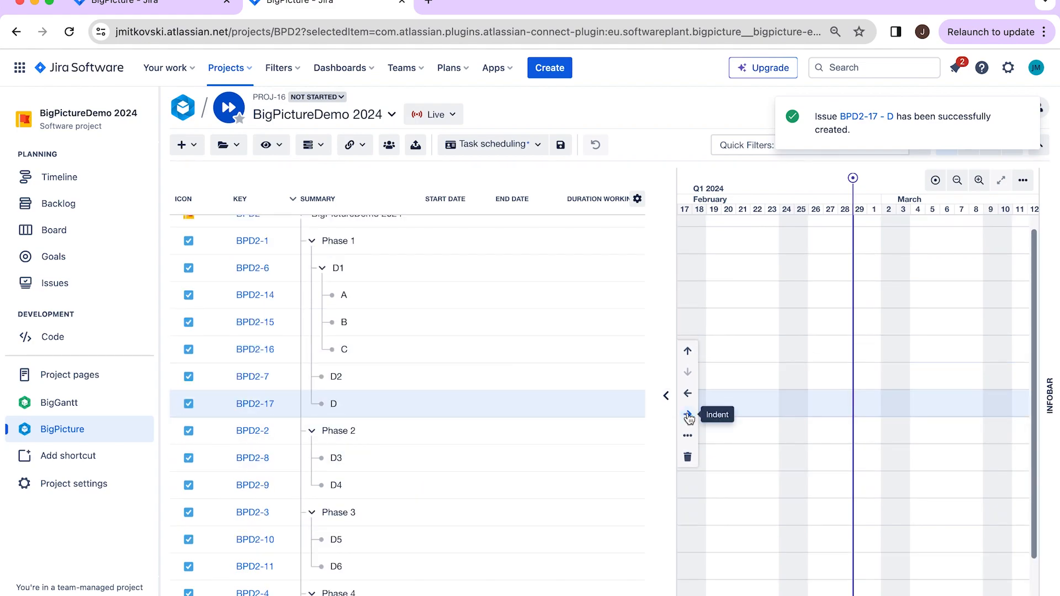
# Insert Jira tasks named "E" and "F" in sequence below activity D, inside D2.
pyautogui.click(294, 417)
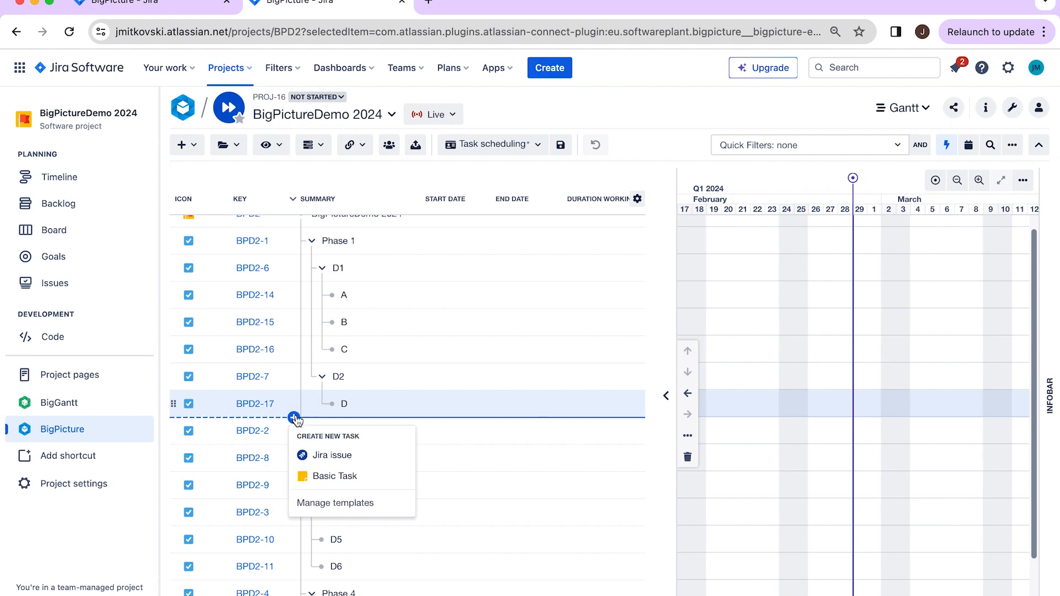
pyautogui.click(347, 455)
pyautogui.write('E')
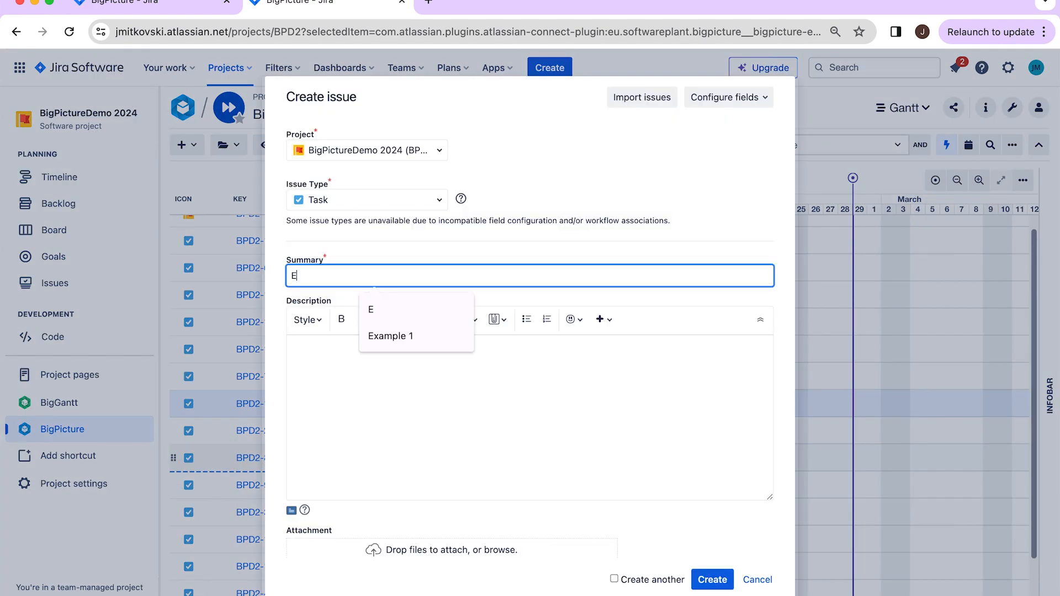
pyautogui.press('Return')
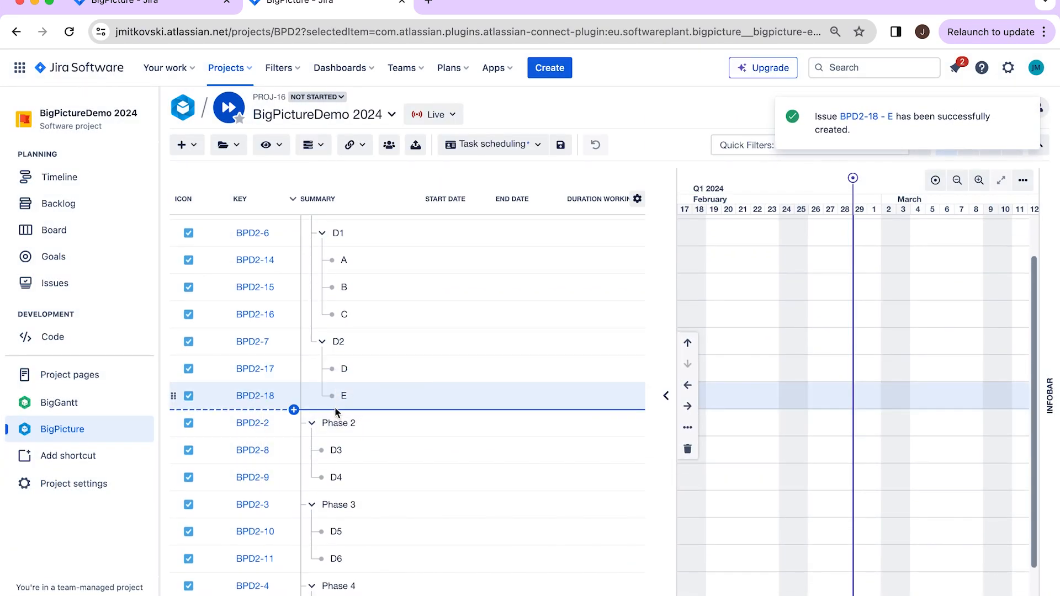
pyautogui.click(293, 409)
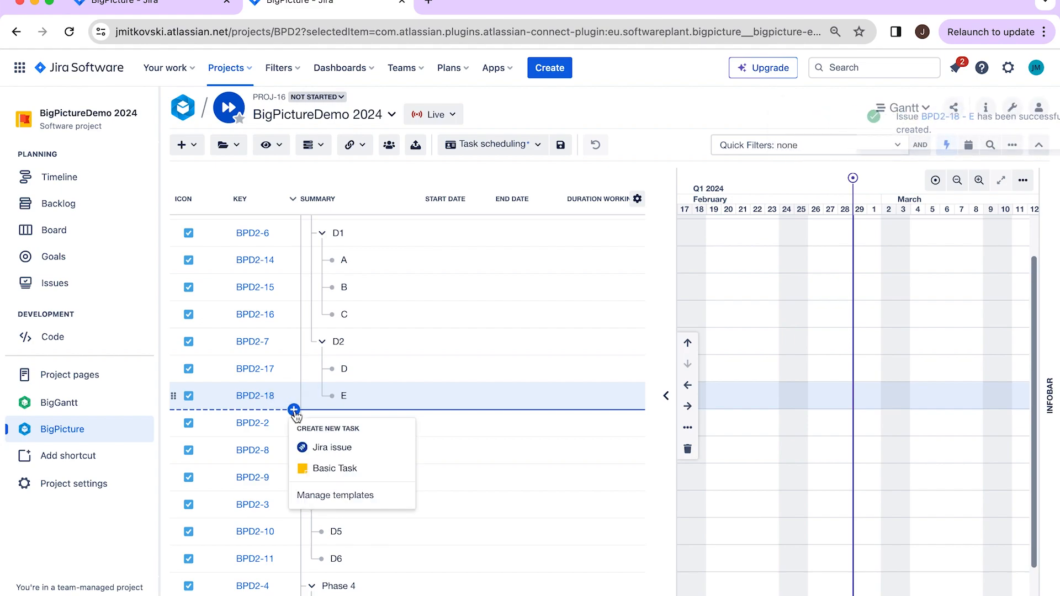
pyautogui.click(332, 448)
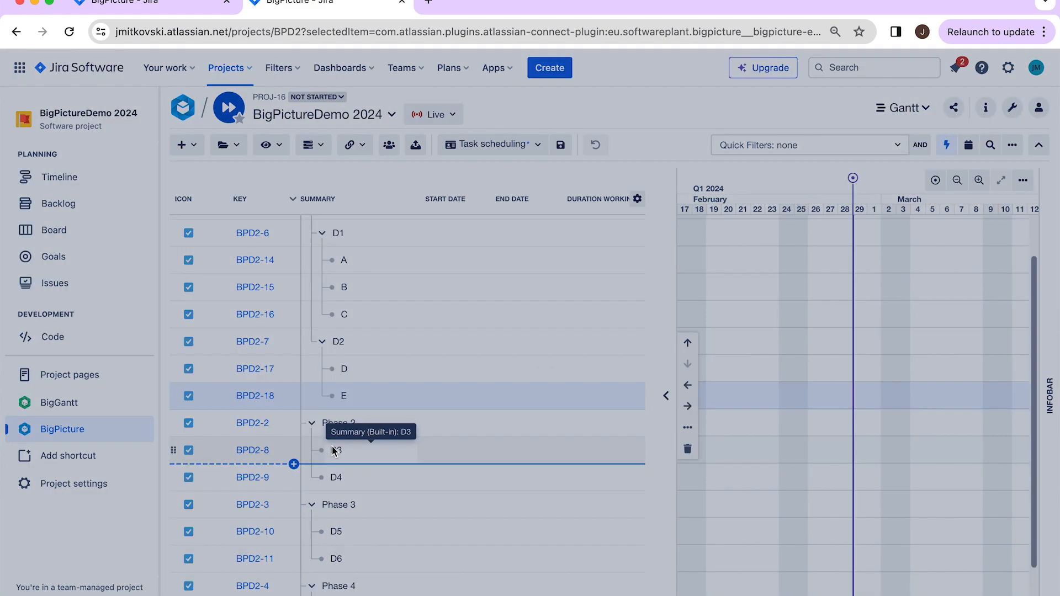
pyautogui.write('F')
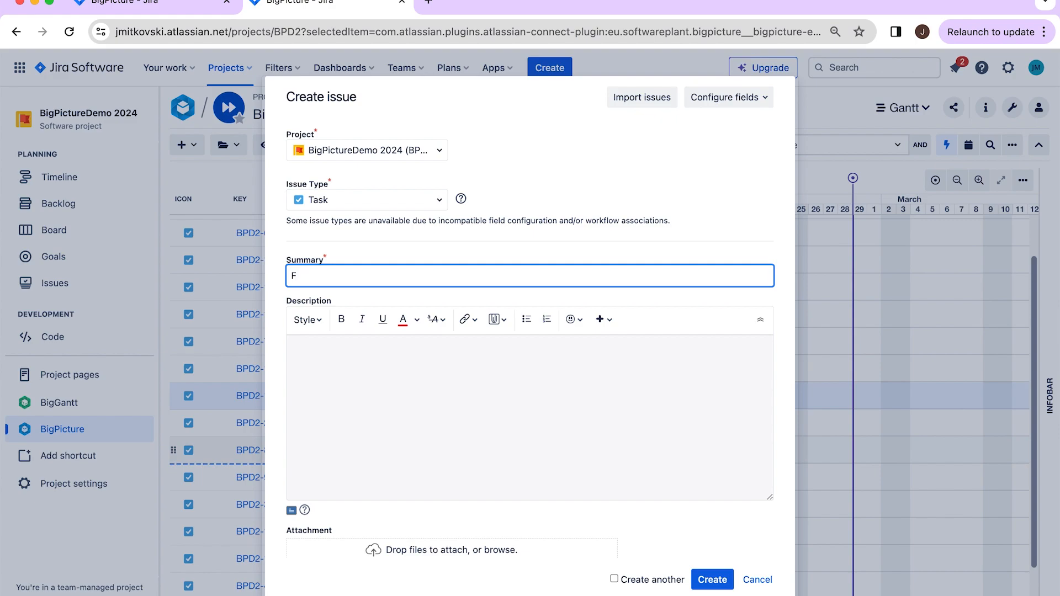
pyautogui.press('Return')
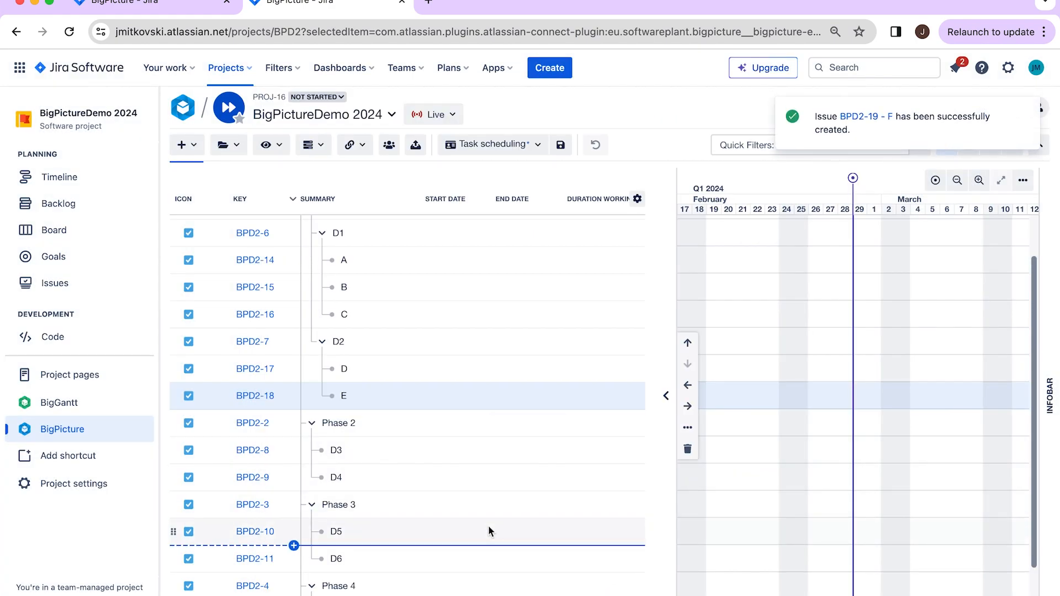
# Insert a Jira task named "G" directly below D3 in Phase 2 and indent it under D3.
pyautogui.scroll(1, 493, 491)
pyautogui.scroll(-2, 494, 491)
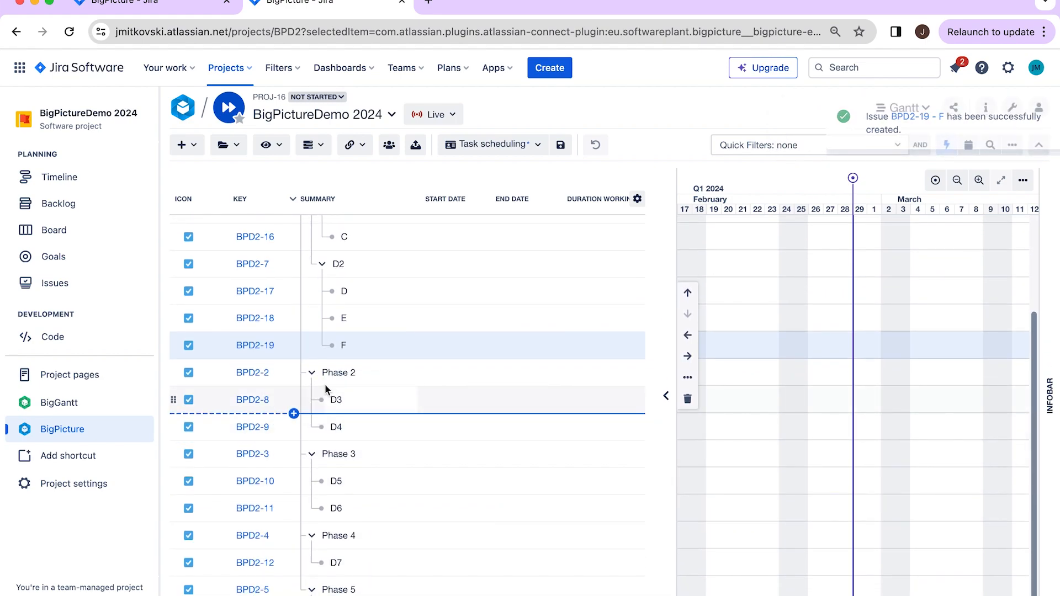
pyautogui.click(294, 414)
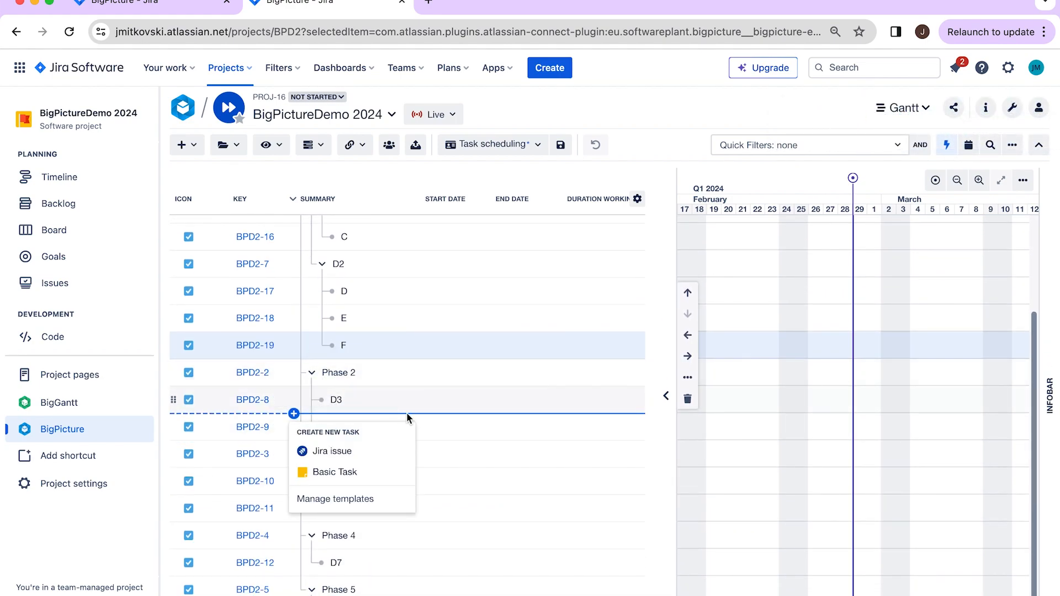
pyautogui.click(354, 453)
pyautogui.write('t2')
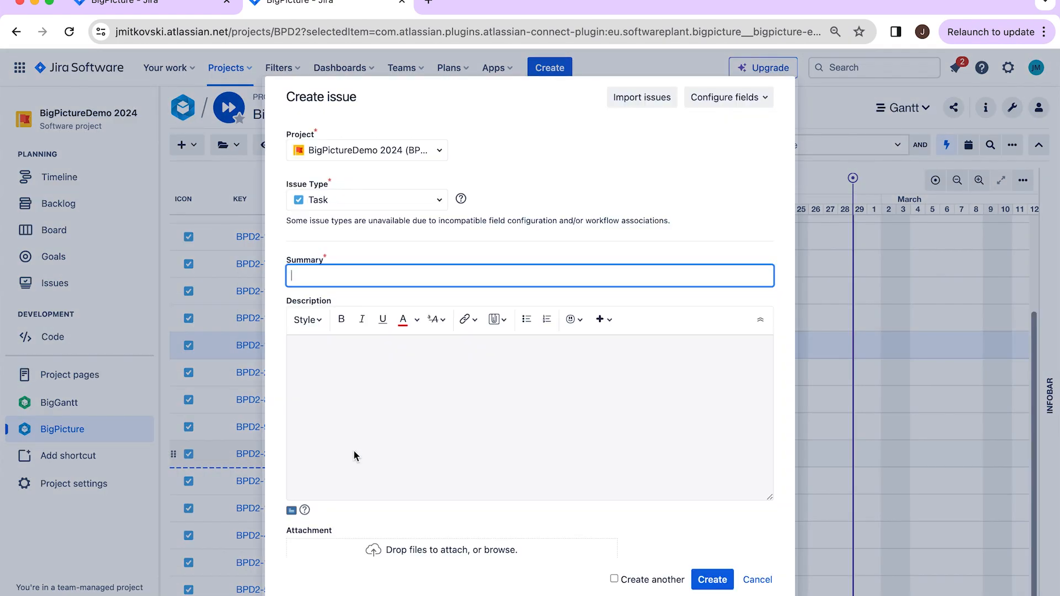
pyautogui.press('Return')
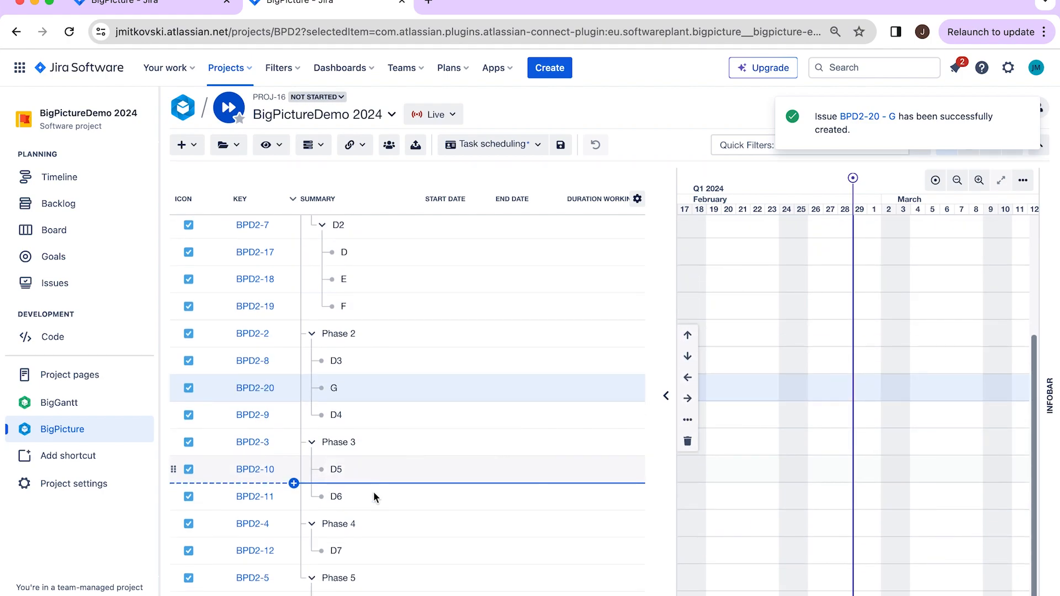
pyautogui.click(687, 399)
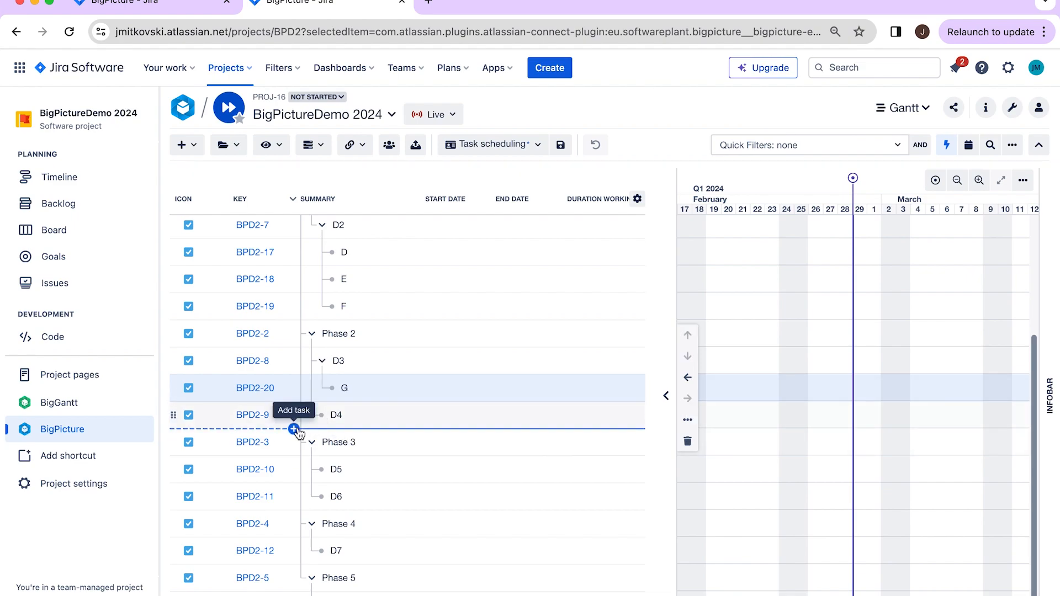
# Insert a Jira task named "H" below D4, indent it under D4, and add a Jira task named "I" directly below H.
pyautogui.click(297, 431)
pyautogui.click(335, 463)
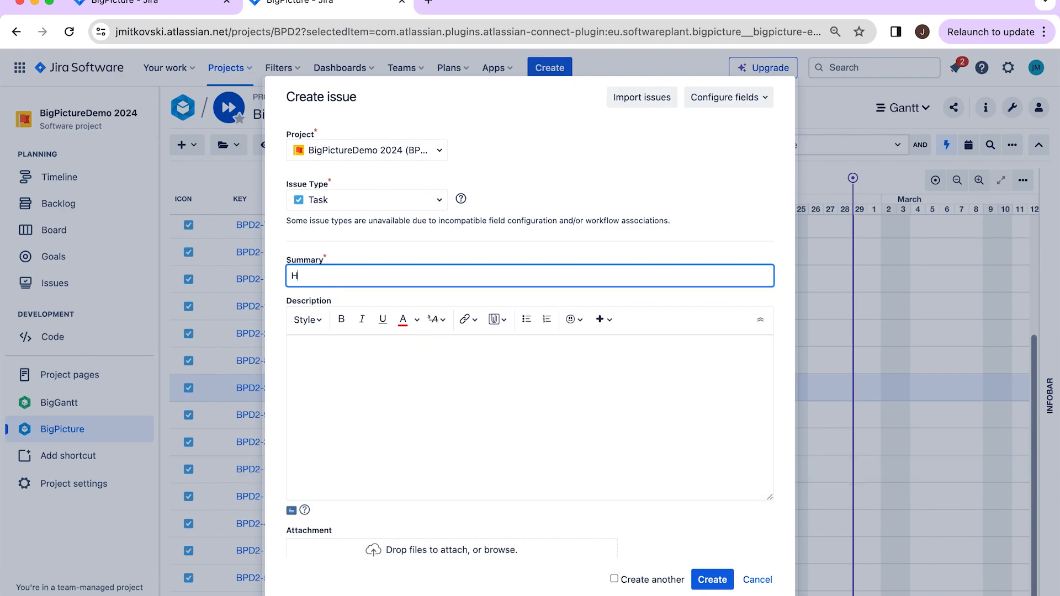
pyautogui.press('Return')
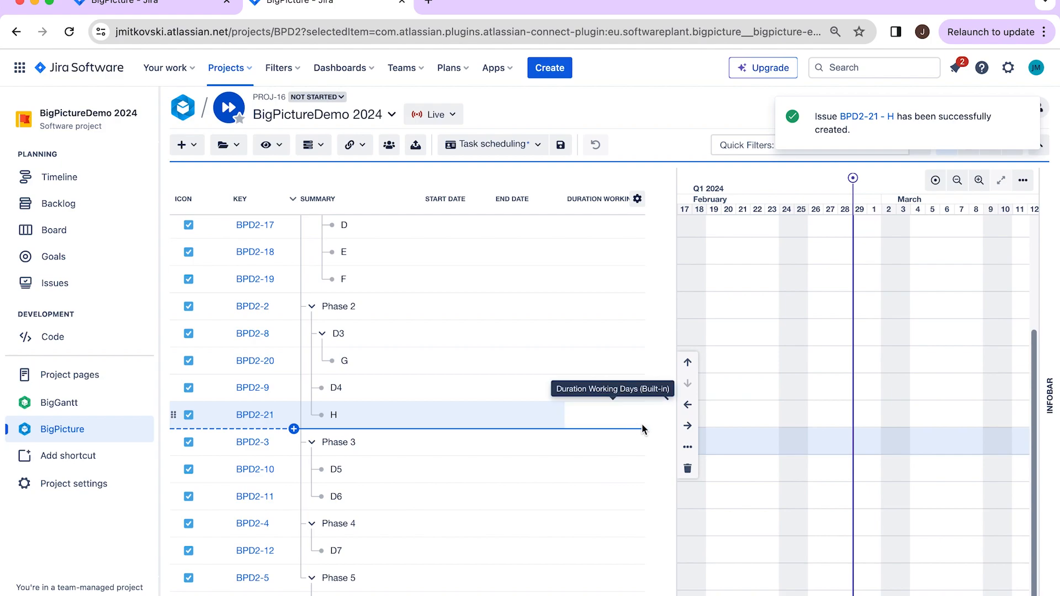
pyautogui.click(688, 426)
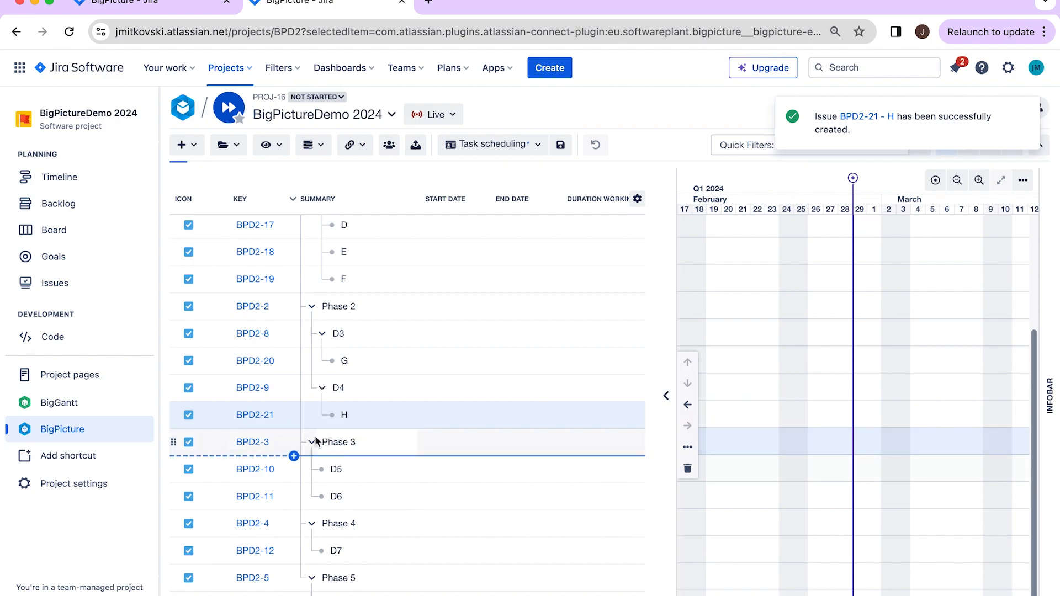
pyautogui.click(294, 428)
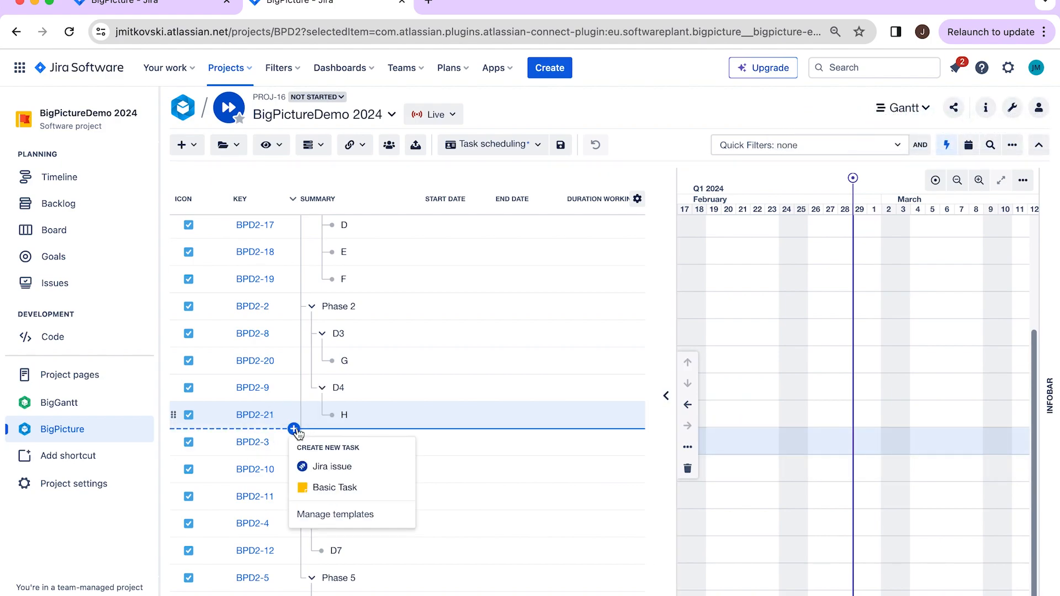
pyautogui.click(323, 468)
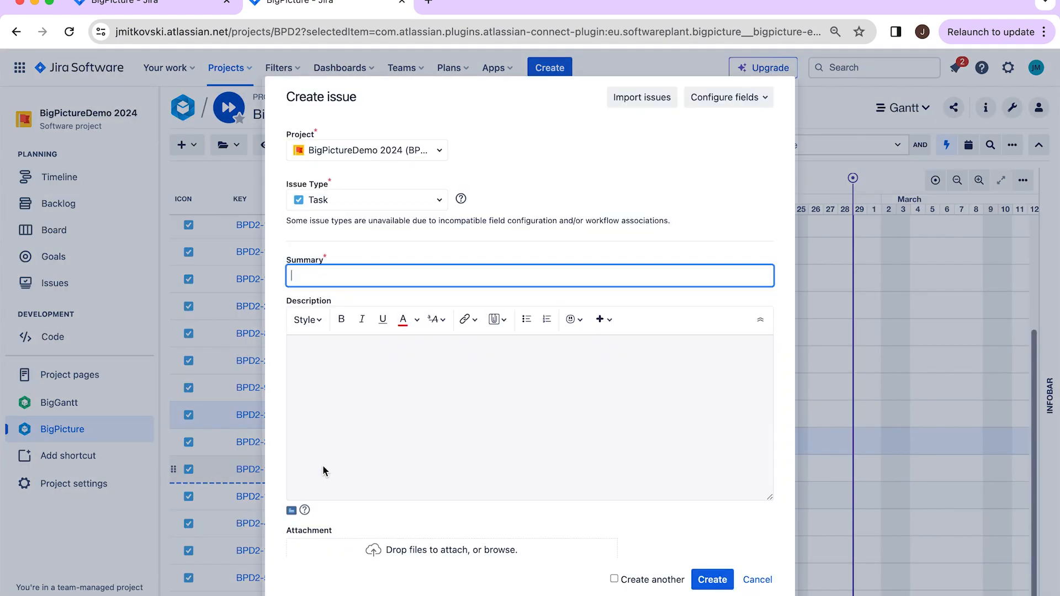
pyautogui.write('I')
pyautogui.press('Return')
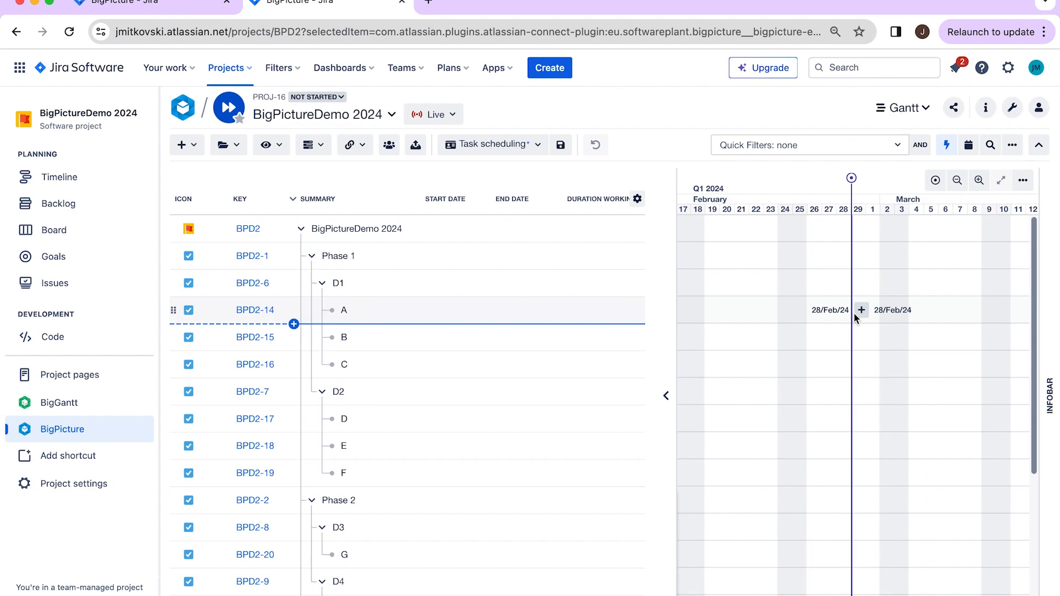
# Schedule activities A, B and C under D1 on the timeline as one-day tasks on 29/Feb/24.
pyautogui.click(855, 314)
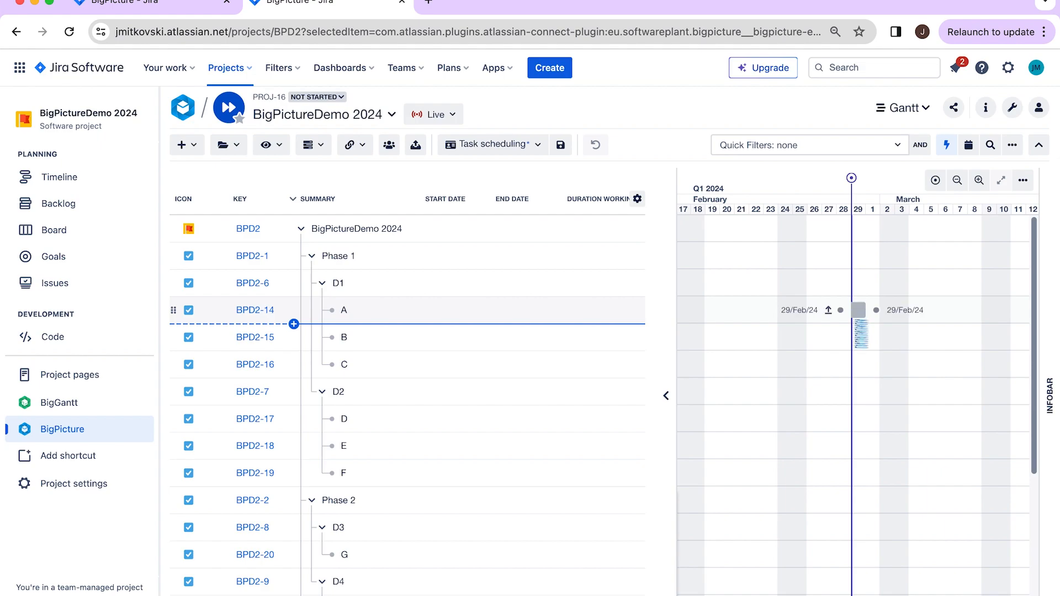
pyautogui.click(860, 336)
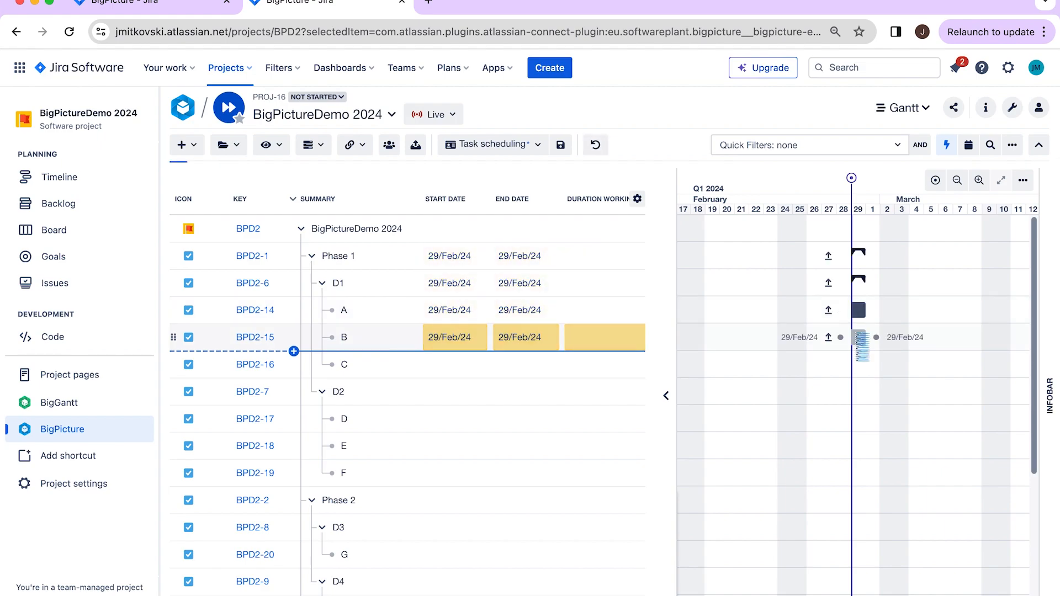
pyautogui.click(860, 365)
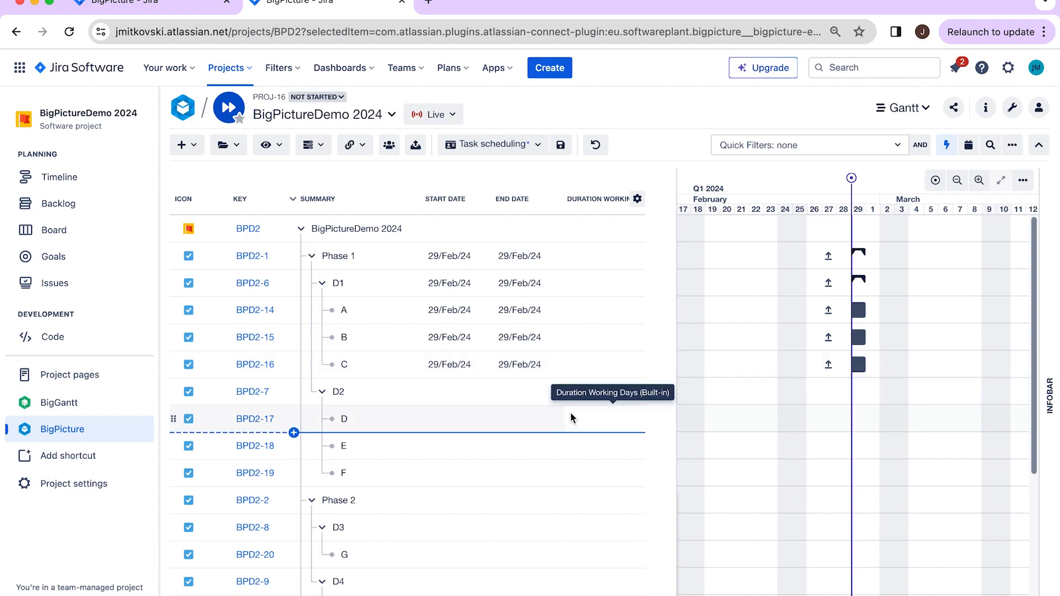
# Schedule activities D, E and F under D2 on the timeline as one-day tasks on 29/Feb/24.
pyautogui.scroll(-3, 571, 412)
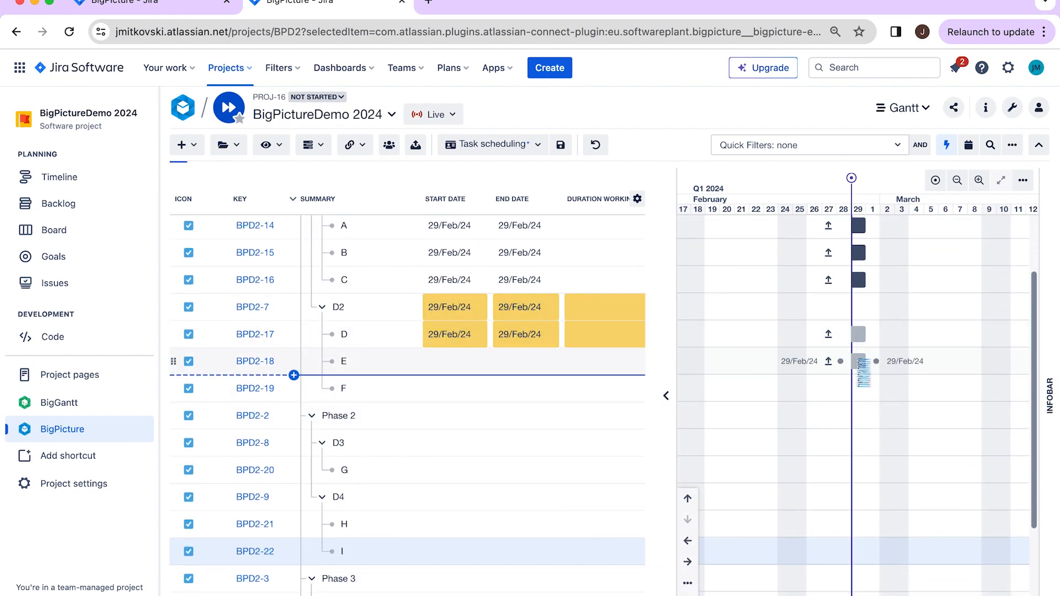
pyautogui.click(857, 361)
pyautogui.click(857, 386)
pyautogui.scroll(-2, 856, 434)
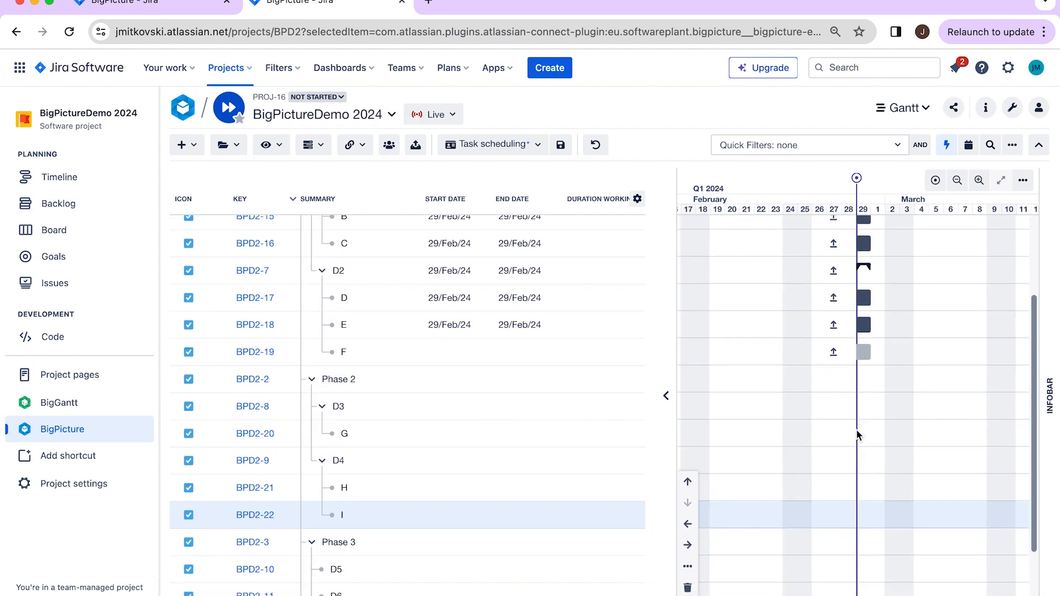
# Schedule Phase 2 activities G, H and I on the timeline as one-day tasks on 29/Feb/24.
pyautogui.click(865, 429)
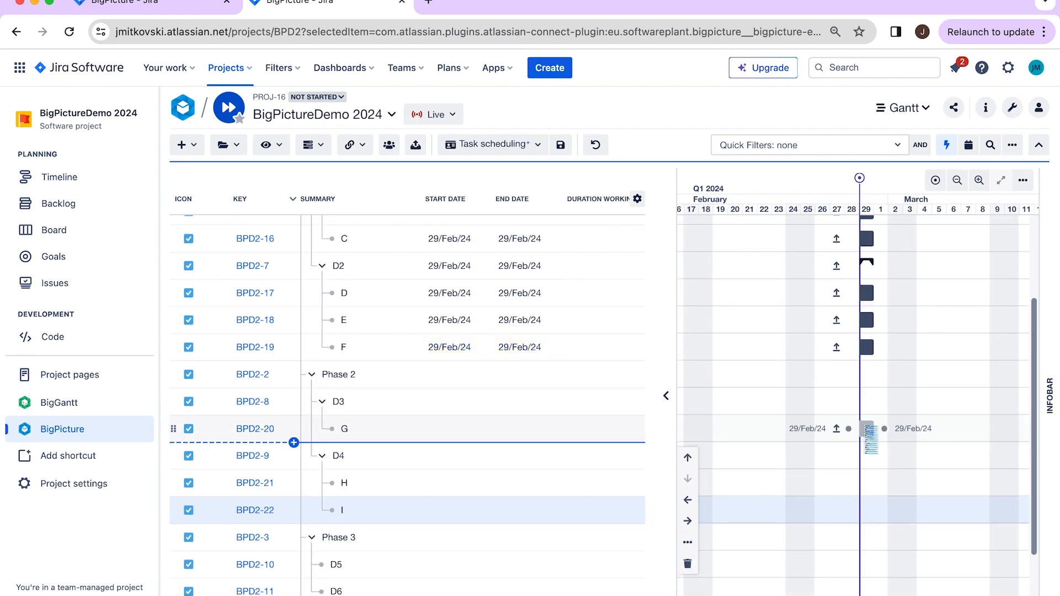
pyautogui.click(867, 484)
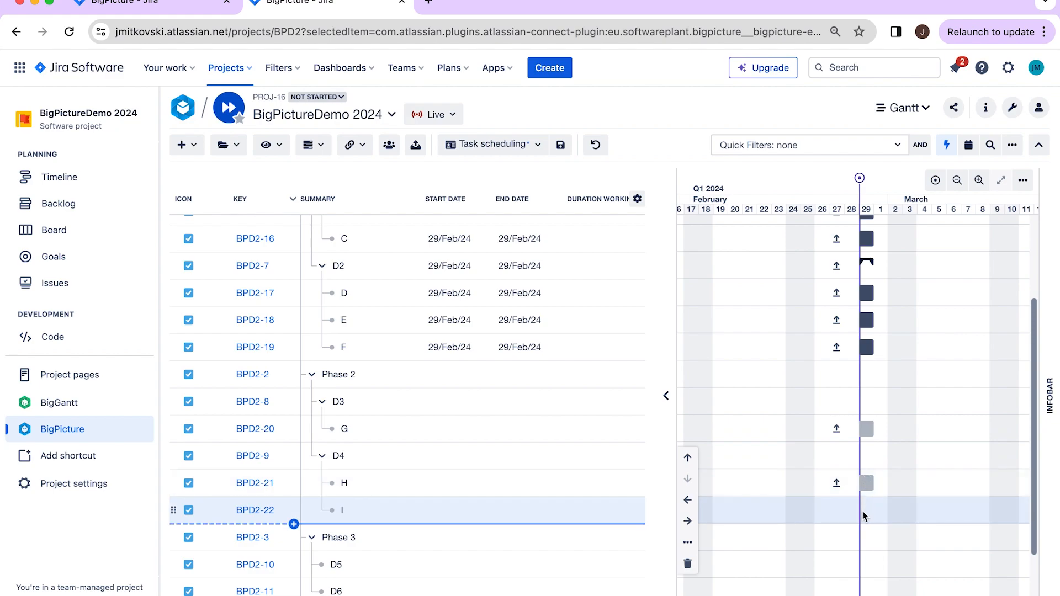
pyautogui.click(862, 510)
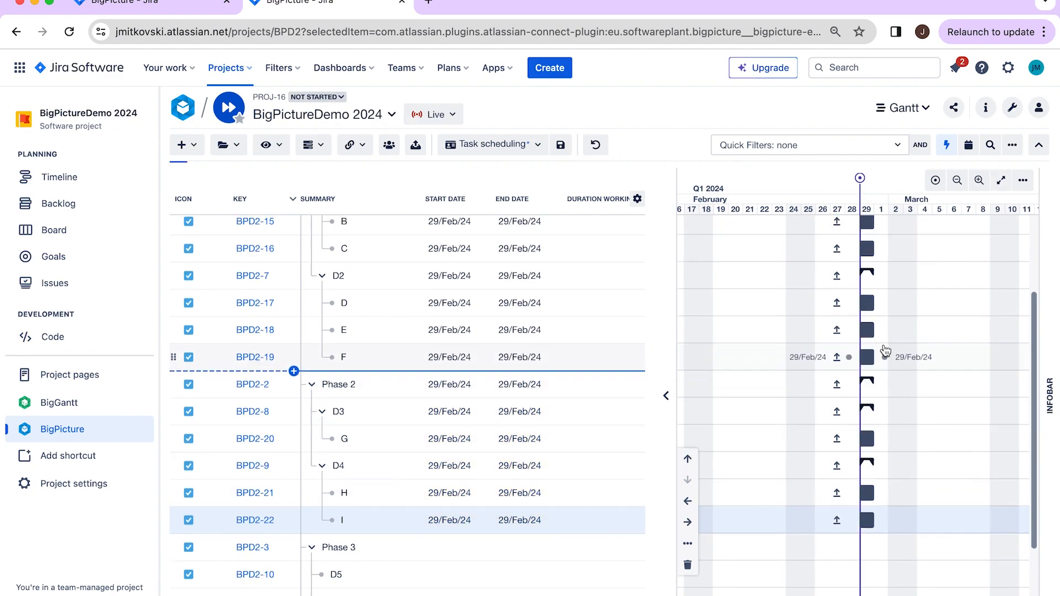
# Extend activity A's bar to 7 working days, ending 08/Mar/24, and widen the task table to expose the duration values.
pyautogui.scroll(3, 880, 362)
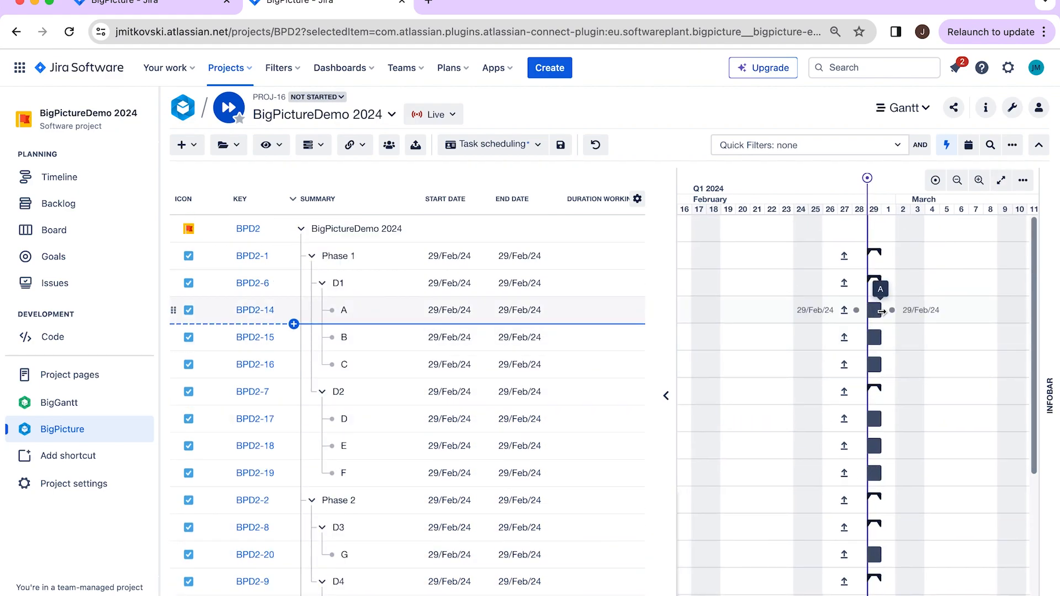
pyautogui.moveTo(882, 311); pyautogui.dragTo(950, 312)
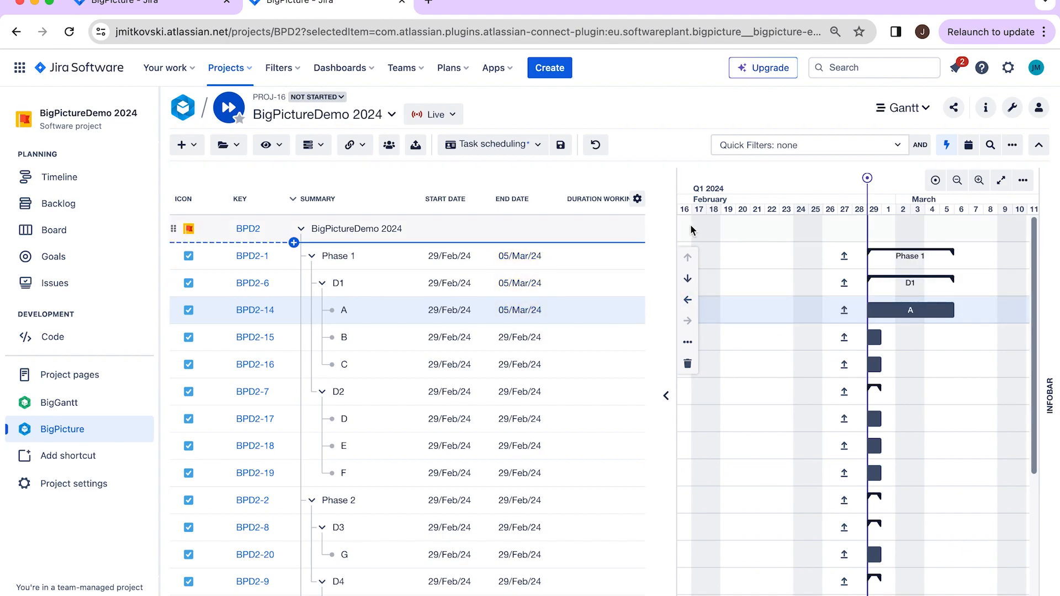
pyautogui.moveTo(677, 227); pyautogui.dragTo(727, 228)
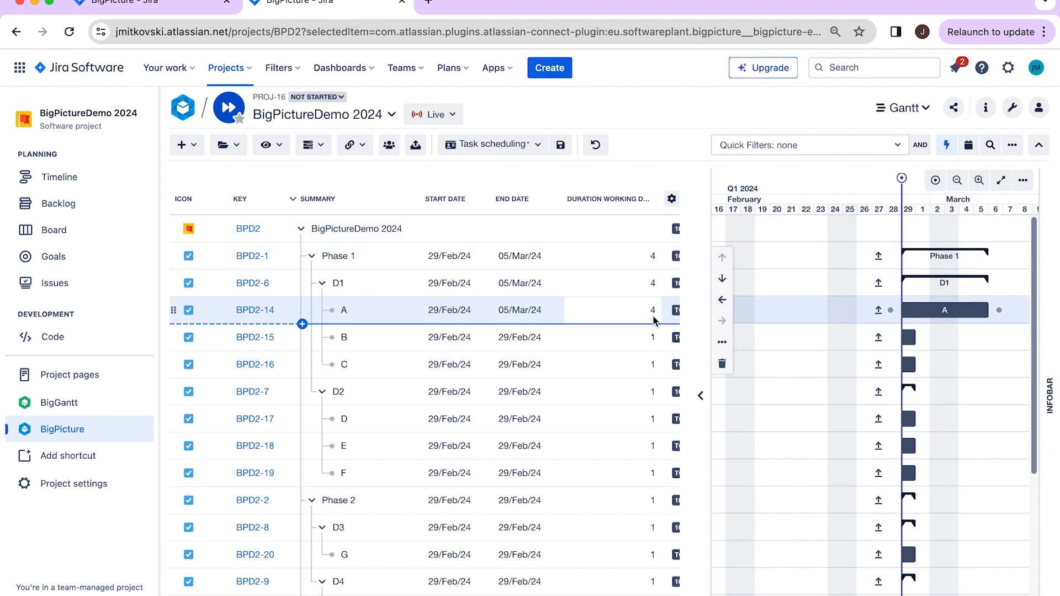
pyautogui.moveTo(990, 318); pyautogui.dragTo(939, 321)
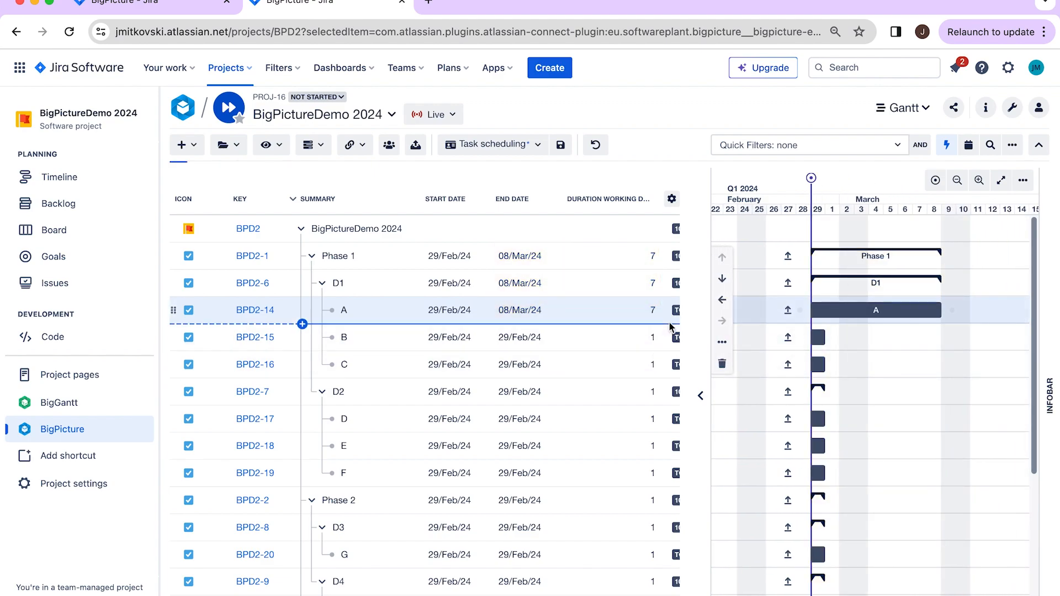
# Extend activity B's bar to 3 working days, ending 04/Mar/24, and set activity C's duration to 6 working days.
pyautogui.scroll(-2, 639, 350)
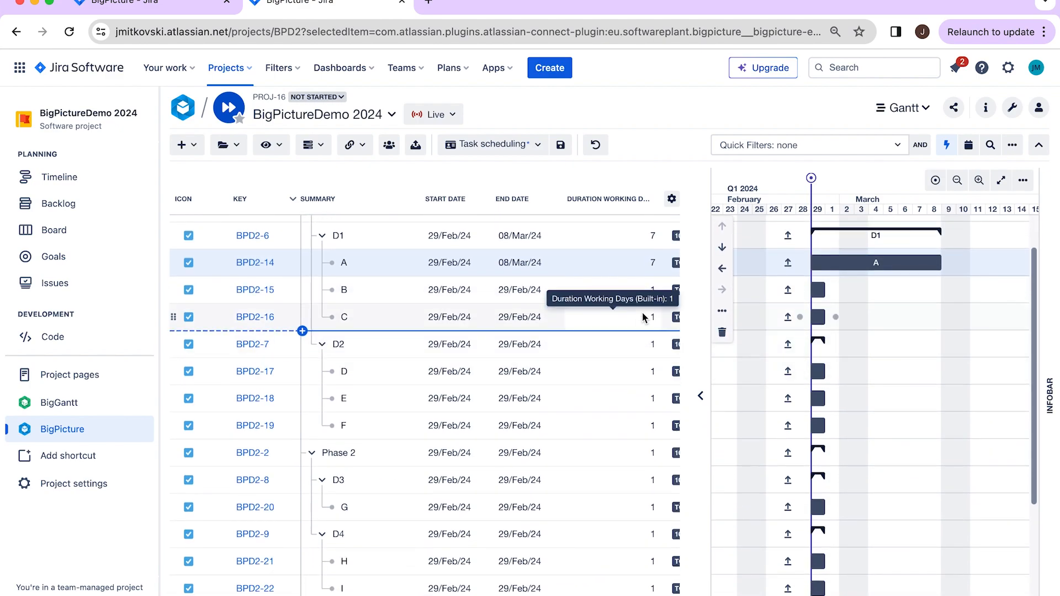
pyautogui.moveTo(827, 291); pyautogui.dragTo(880, 292)
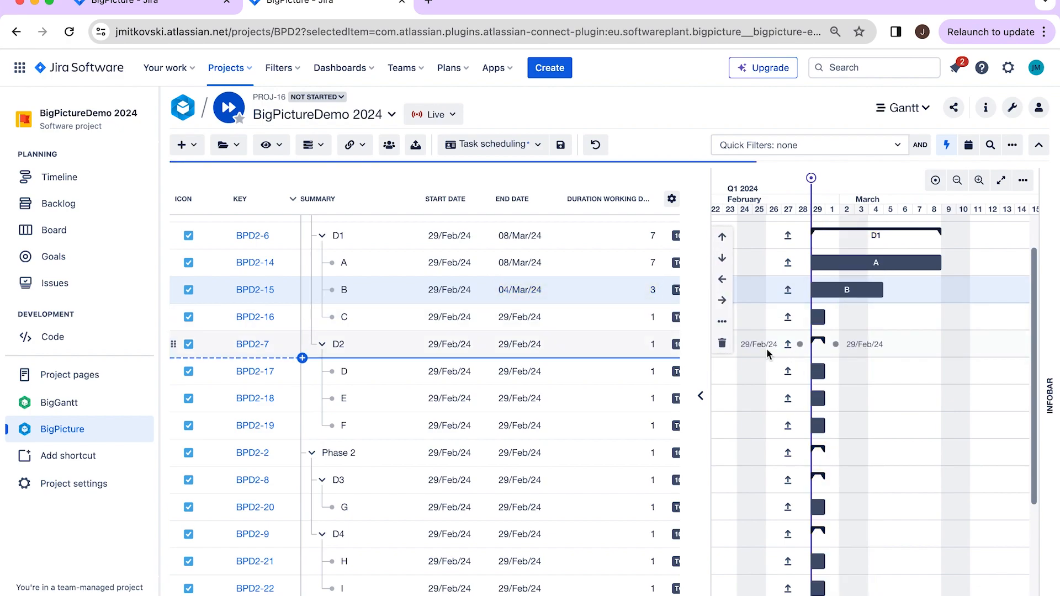
pyautogui.click(651, 322)
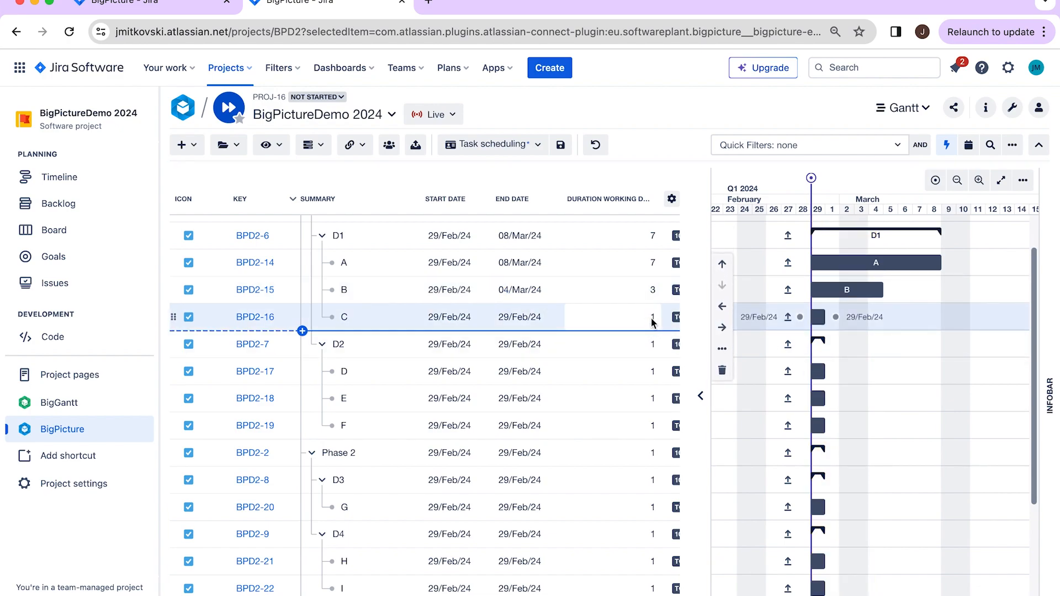
pyautogui.click(652, 322)
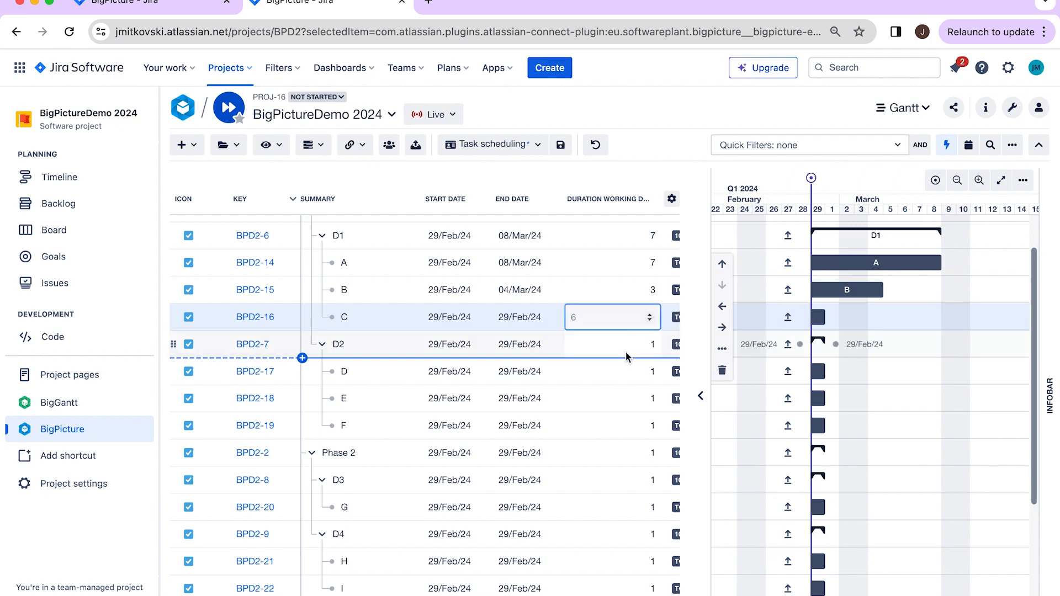
pyautogui.press('Return')
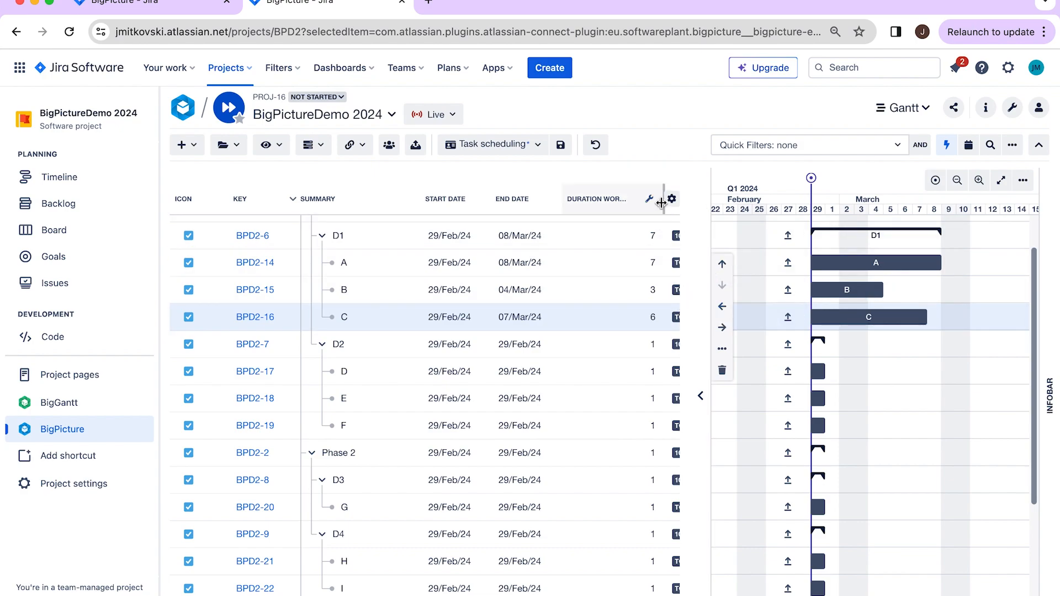
# Narrow the duration and summary columns and shrink the task table to give the timeline more room.
pyautogui.moveTo(662, 203); pyautogui.dragTo(616, 204)
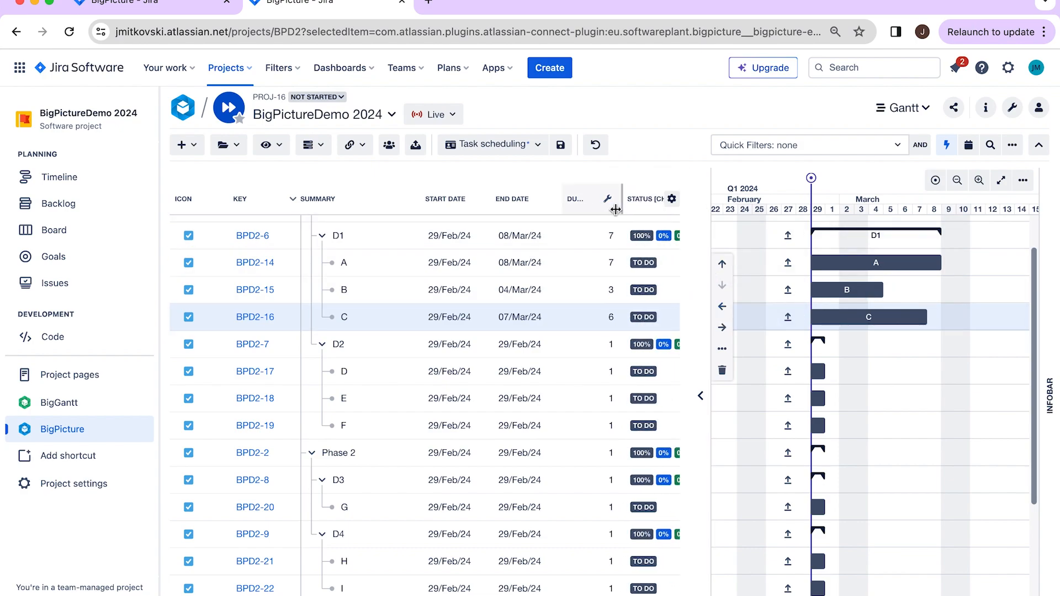
pyautogui.moveTo(426, 204); pyautogui.dragTo(399, 200)
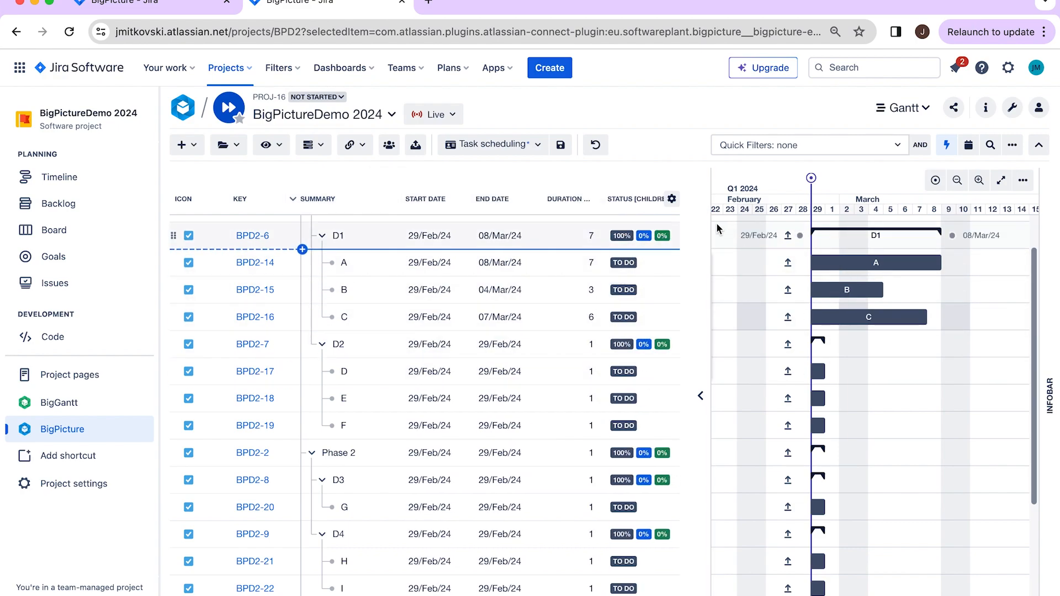
pyautogui.moveTo(711, 224); pyautogui.dragTo(640, 233)
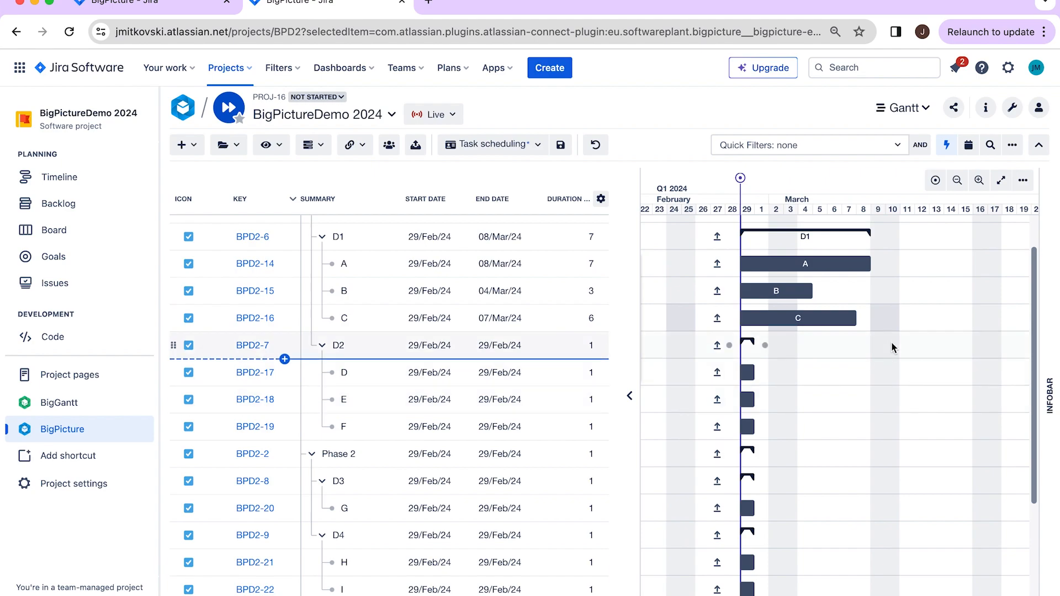
# Create a dependency from the end of activity A to the start of activity B.
pyautogui.moveTo(881, 267); pyautogui.dragTo(746, 292)
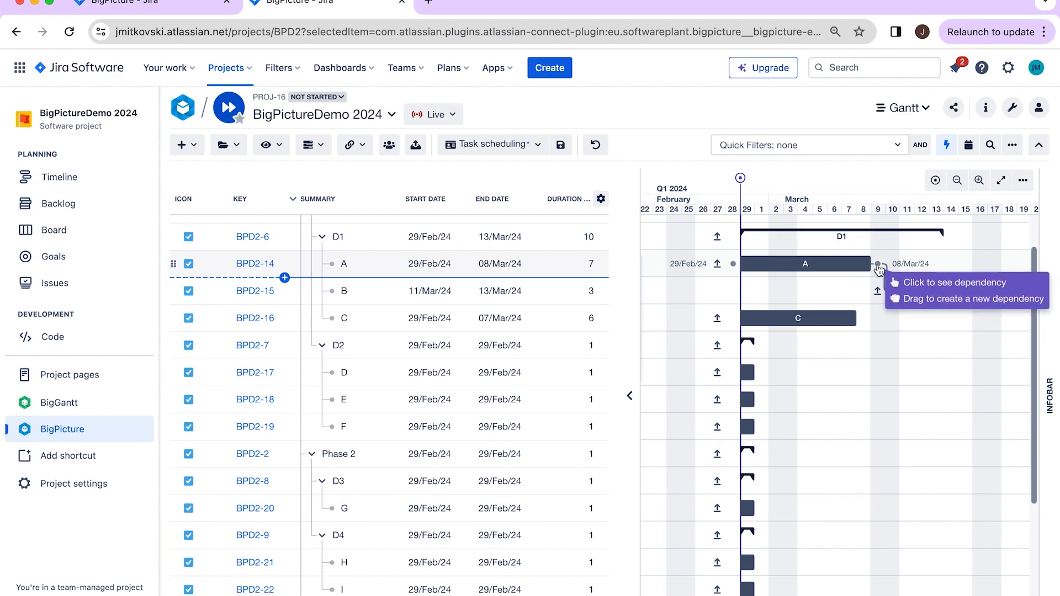
pyautogui.moveTo(879, 269); pyautogui.dragTo(890, 287)
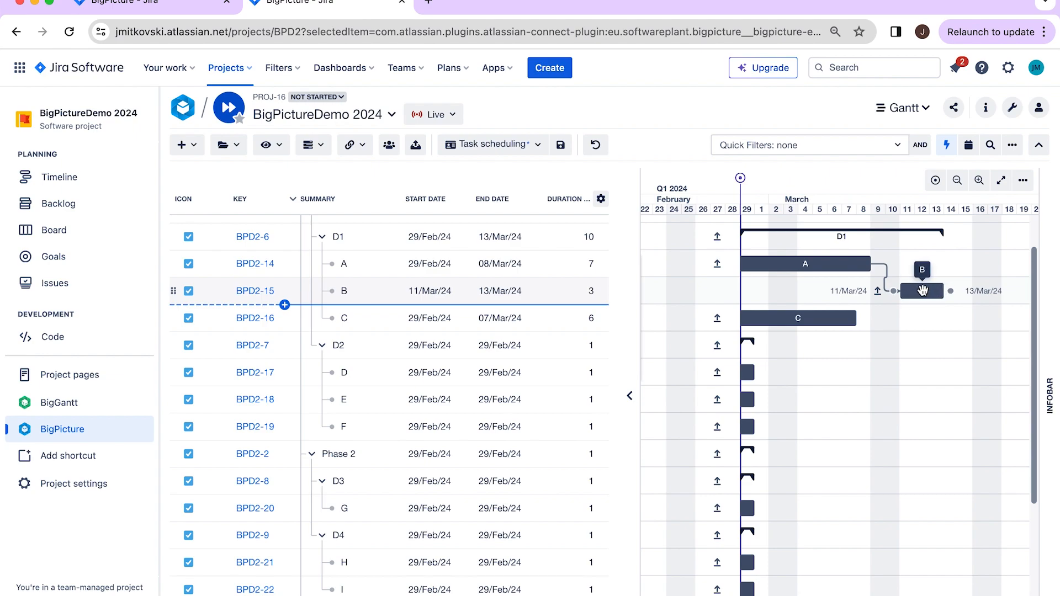
# Change the dependency type between activities A and B to End to End and save it.
pyautogui.click(887, 279)
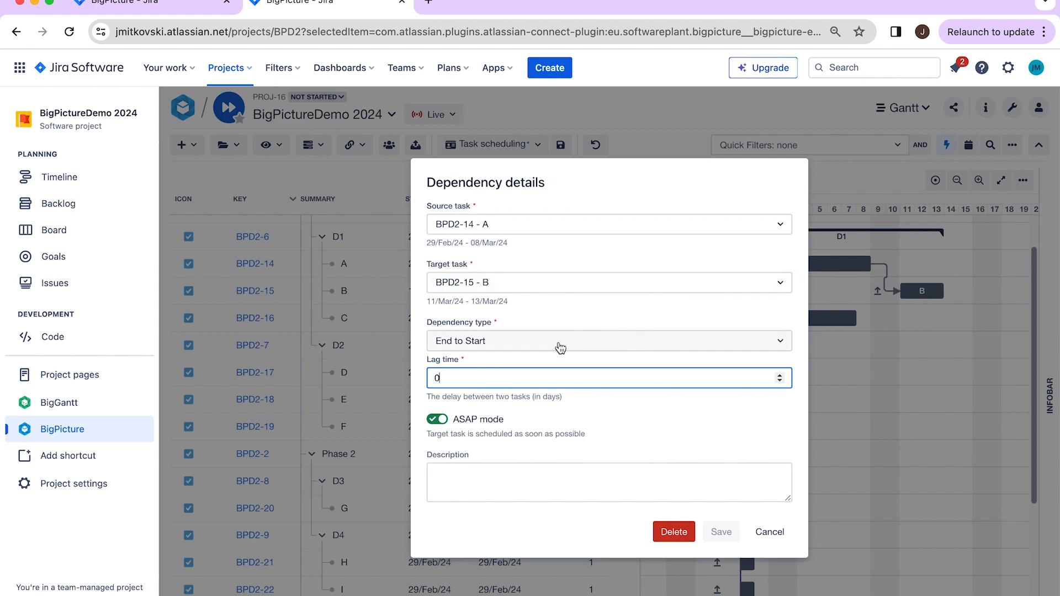
pyautogui.click(782, 342)
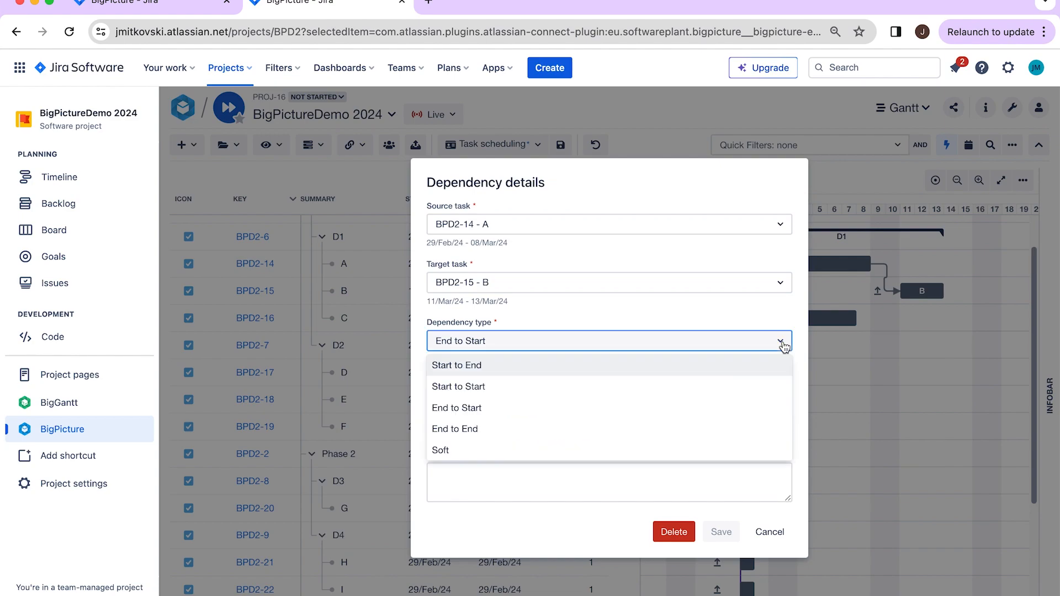
pyautogui.click(468, 435)
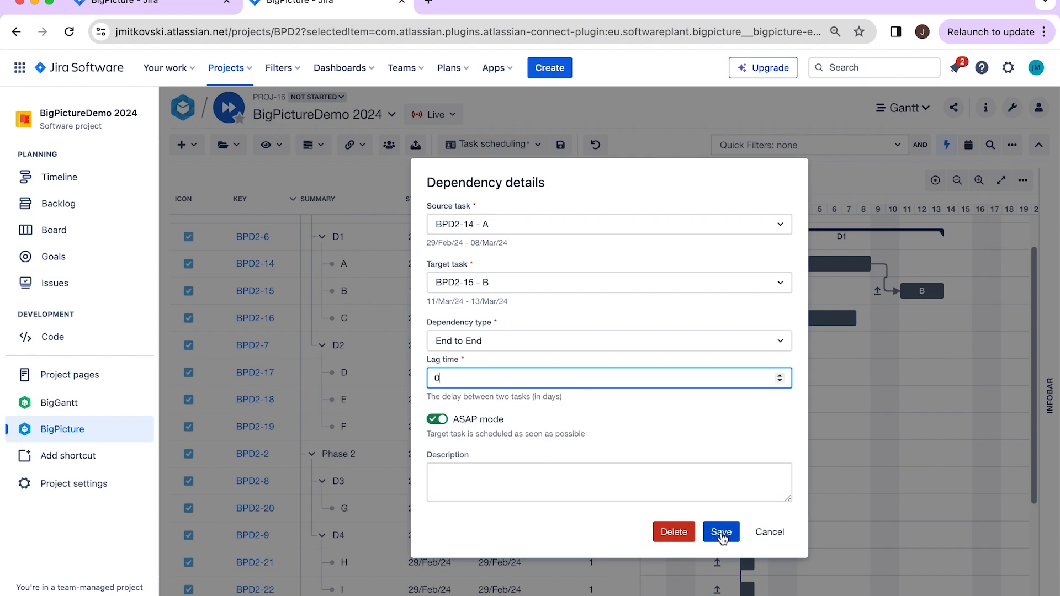
pyautogui.click(947, 345)
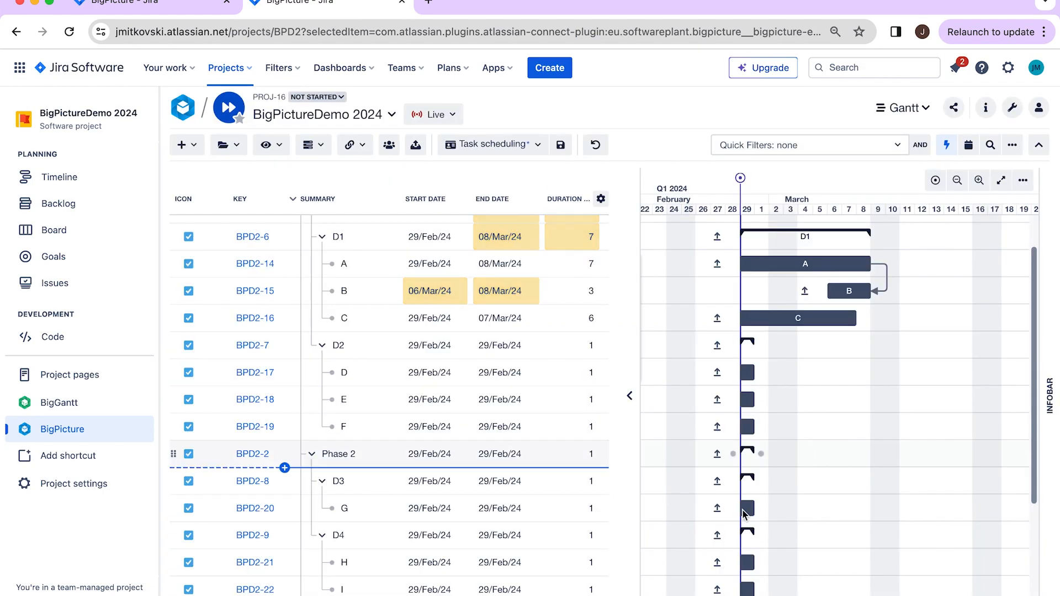
# Change the dependency type between activities A and B to Start to Start and save it.
pyautogui.click(890, 285)
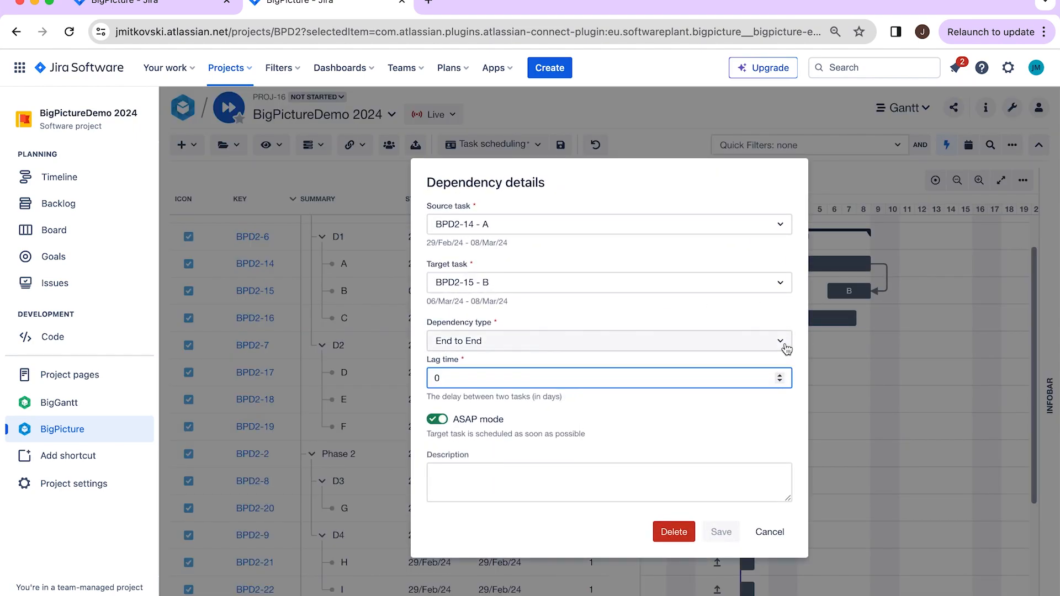
pyautogui.click(787, 350)
pyautogui.click(521, 385)
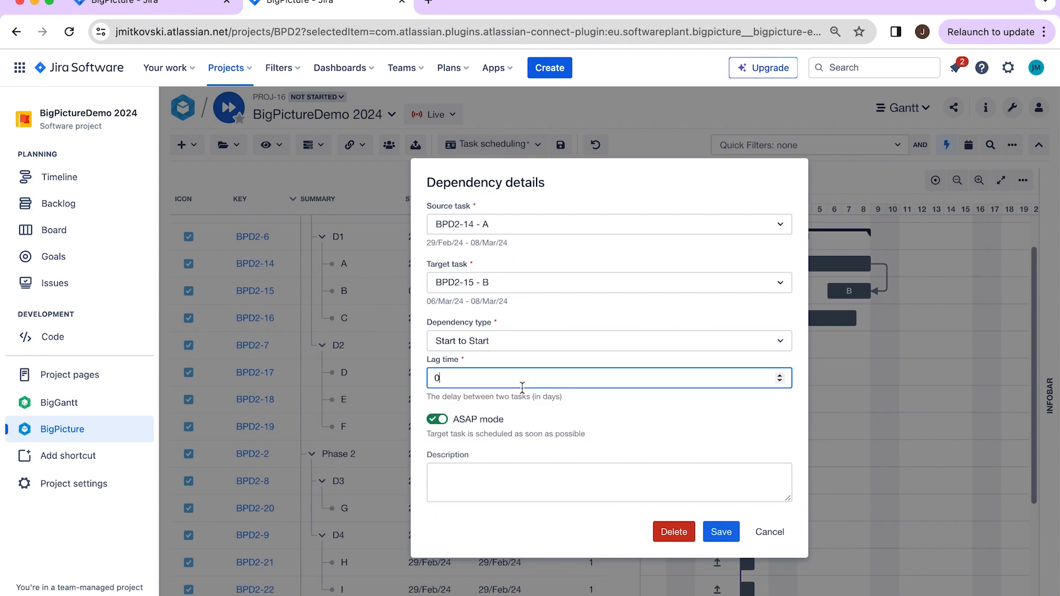
pyautogui.click(722, 533)
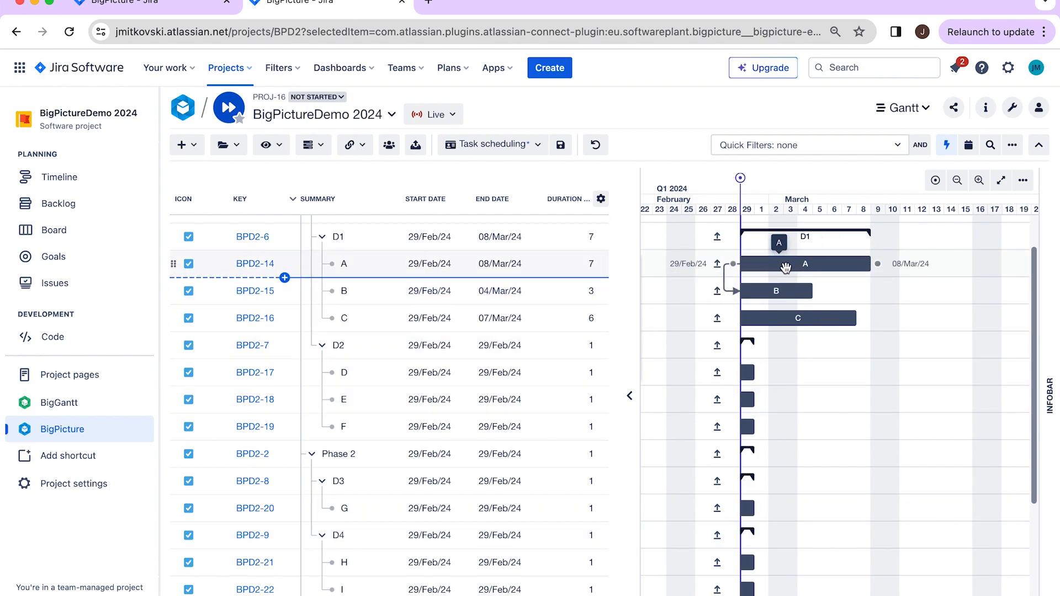
# Set the A-to-B dependency type to End to Start, save it, and link the end of B to the start of C.
pyautogui.click(726, 283)
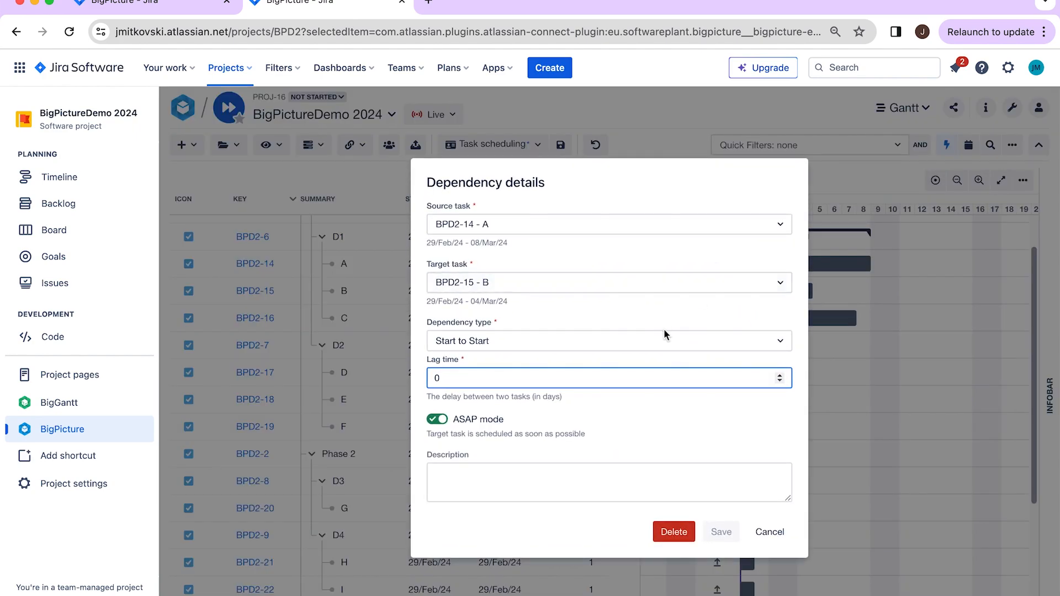
pyautogui.click(780, 341)
pyautogui.click(670, 409)
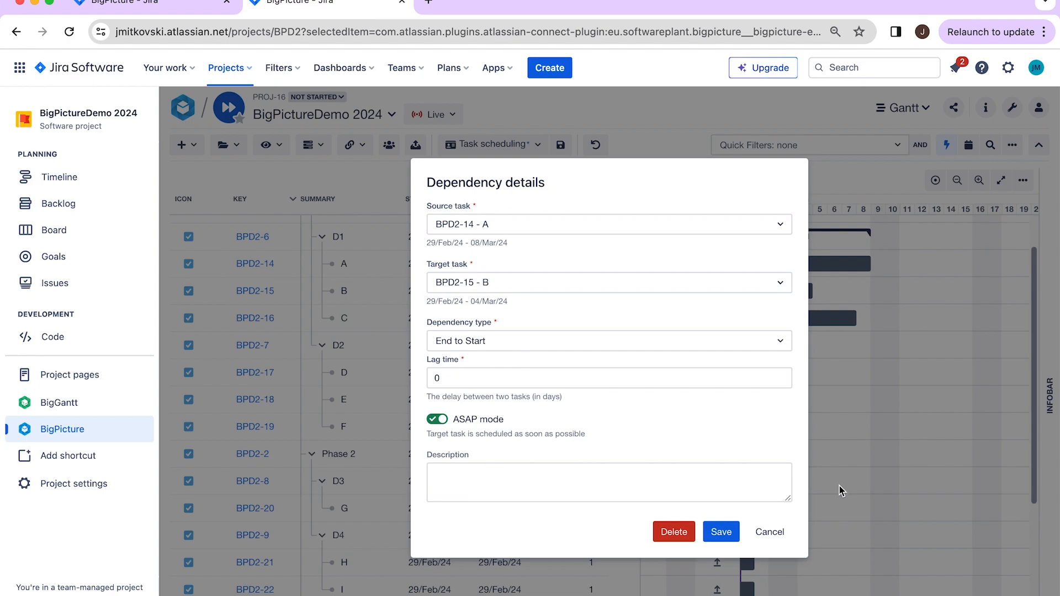
pyautogui.click(721, 532)
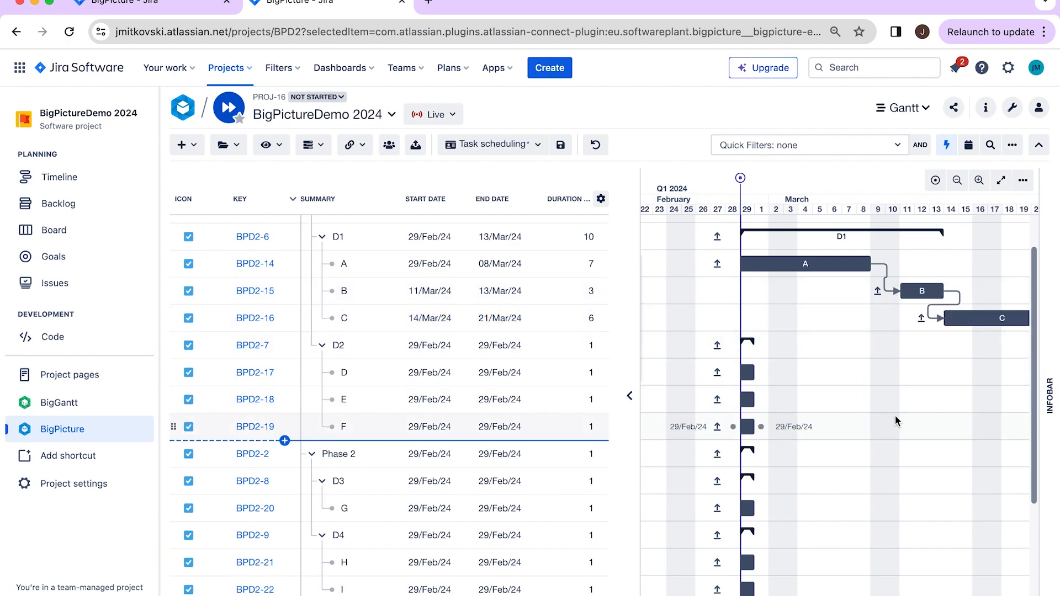
# Examine the linked schedule of activities A, B and C under D1 across the timeline.
pyautogui.hscroll(1, 896, 421)
pyautogui.scroll(-1, 895, 421)
pyautogui.hscroll(-1, 818, 387)
pyautogui.scroll(1, 818, 387)
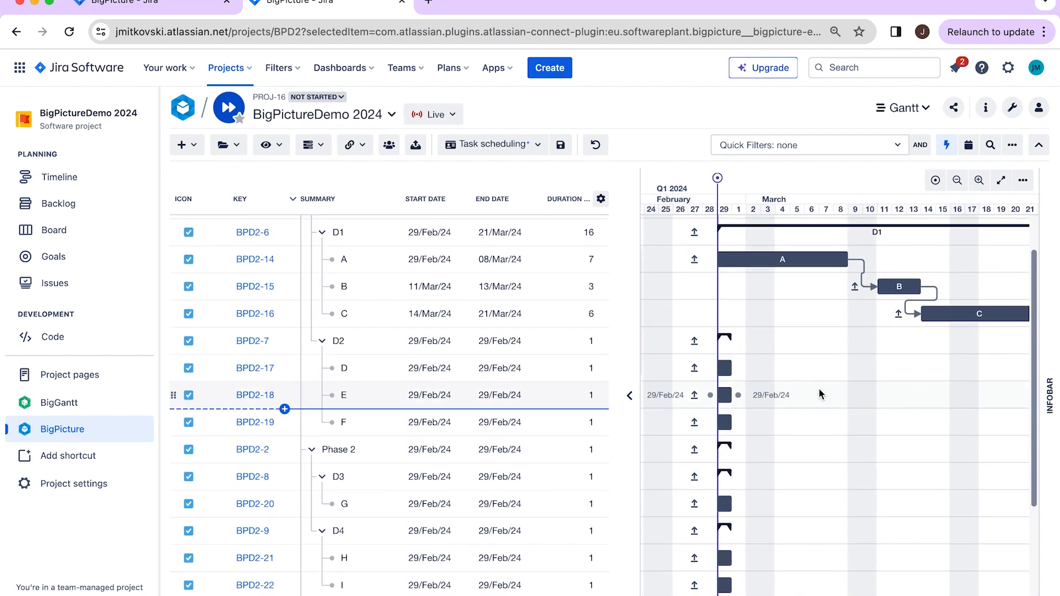
pyautogui.hscroll(1, 910, 360)
pyautogui.scroll(-1, 910, 360)
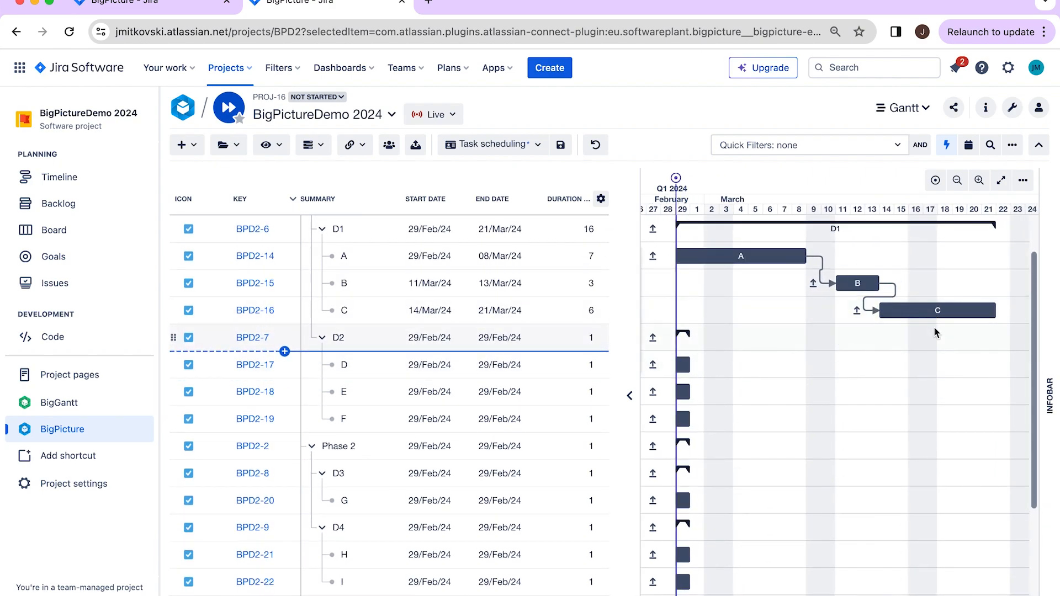
pyautogui.hscroll(-1, 790, 377)
pyautogui.scroll(1, 790, 376)
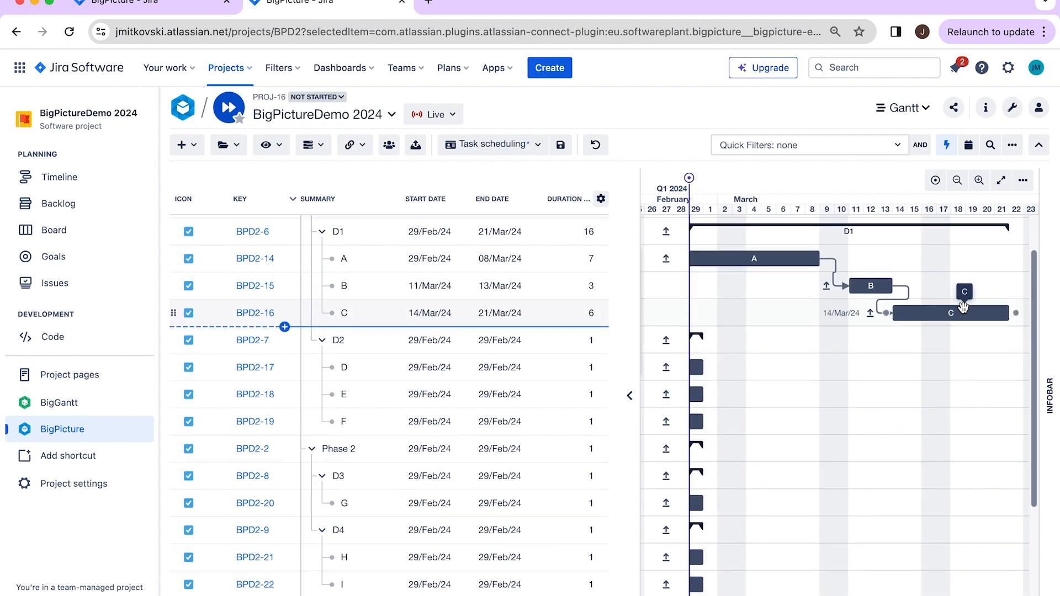
# Link the end of activity C to the end of activity D under D2 on the timeline.
pyautogui.click(957, 183)
pyautogui.click(958, 182)
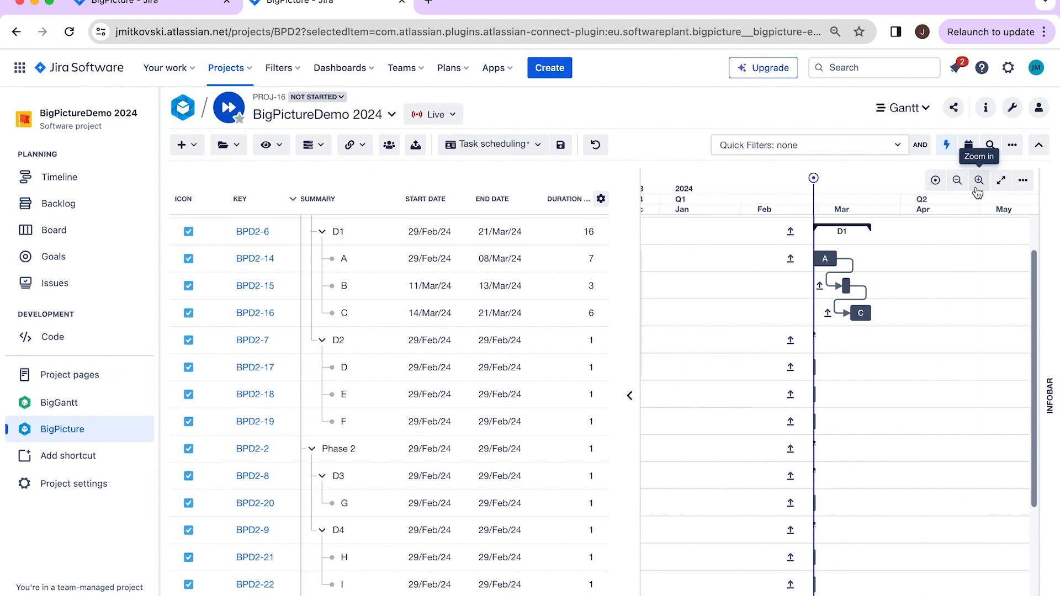
pyautogui.click(978, 183)
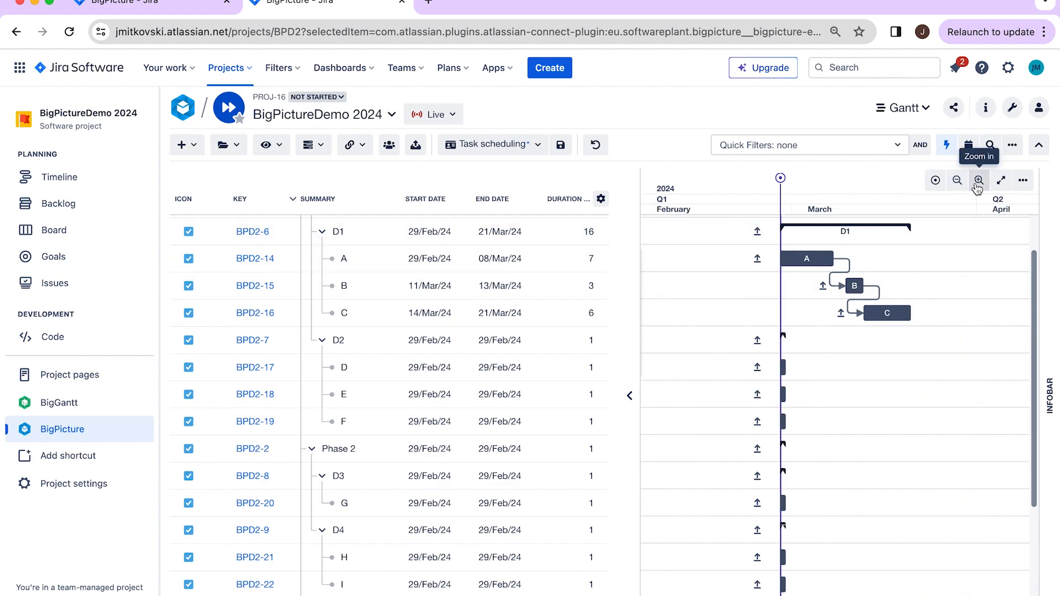
pyautogui.click(978, 182)
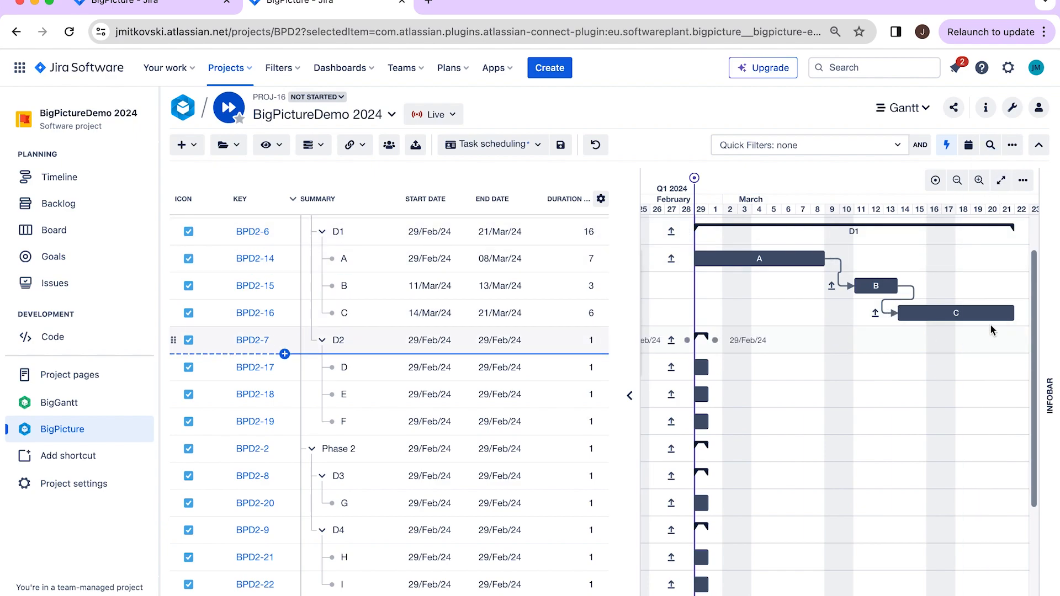
pyautogui.moveTo(1022, 313); pyautogui.dragTo(699, 368)
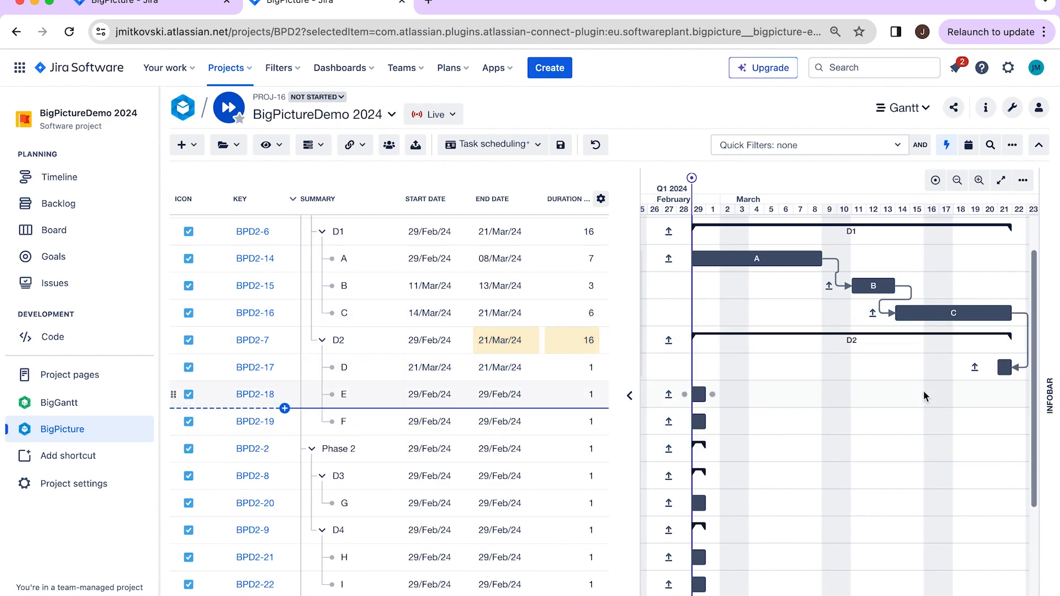
# Change the dependency type between activities C and D to End to Start and save it.
pyautogui.hscroll(3, 923, 390)
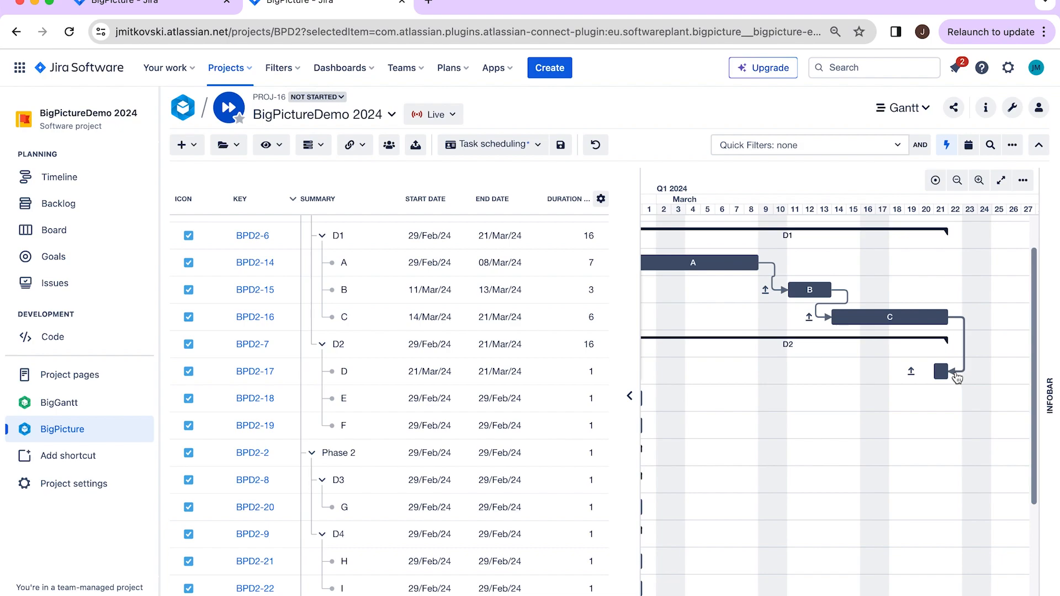
pyautogui.moveTo(954, 377); pyautogui.dragTo(929, 381)
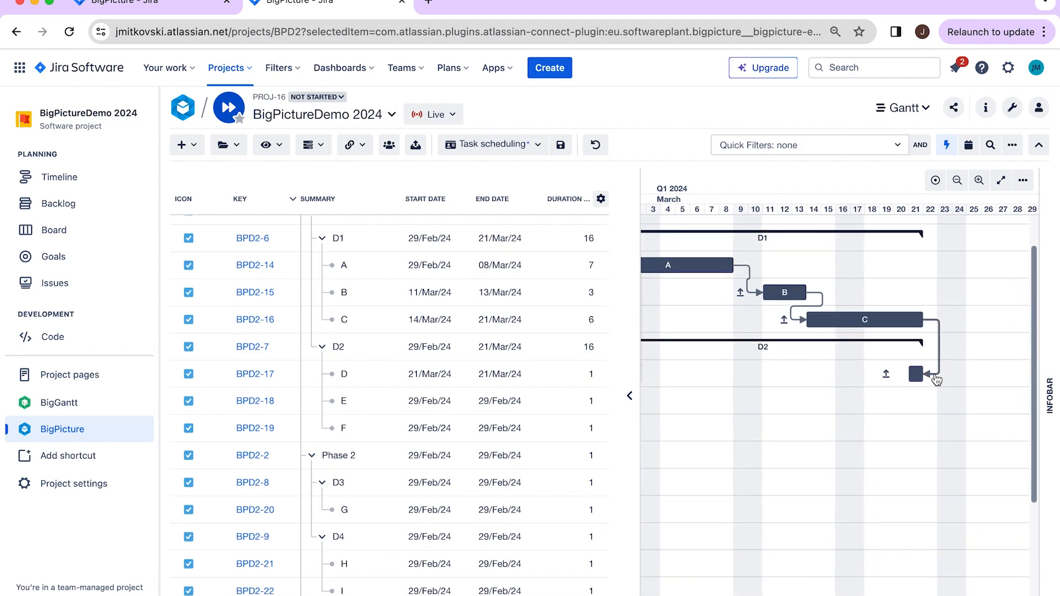
pyautogui.click(935, 376)
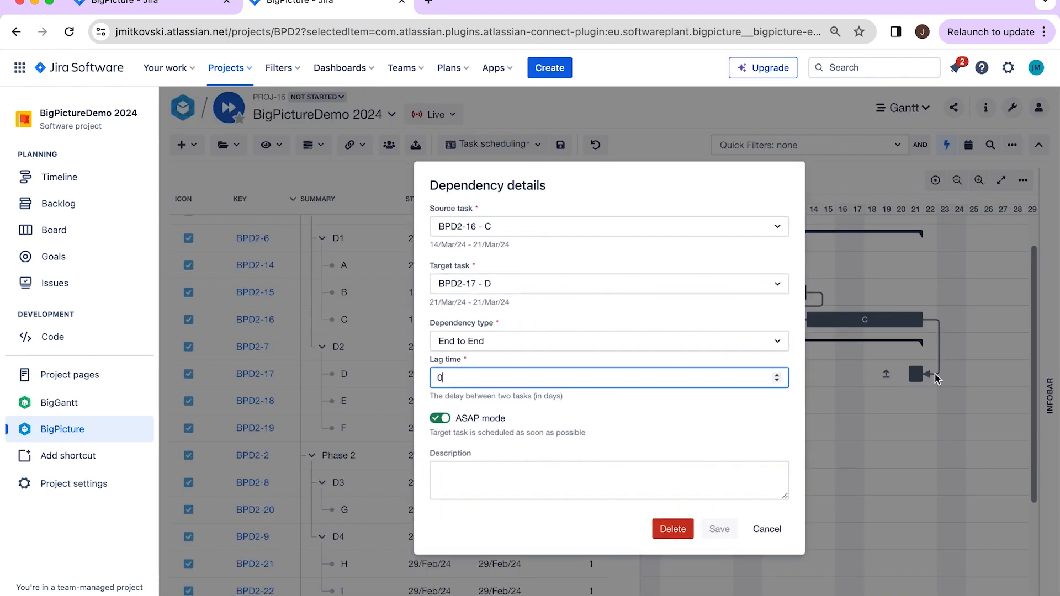
pyautogui.click(779, 341)
pyautogui.click(569, 409)
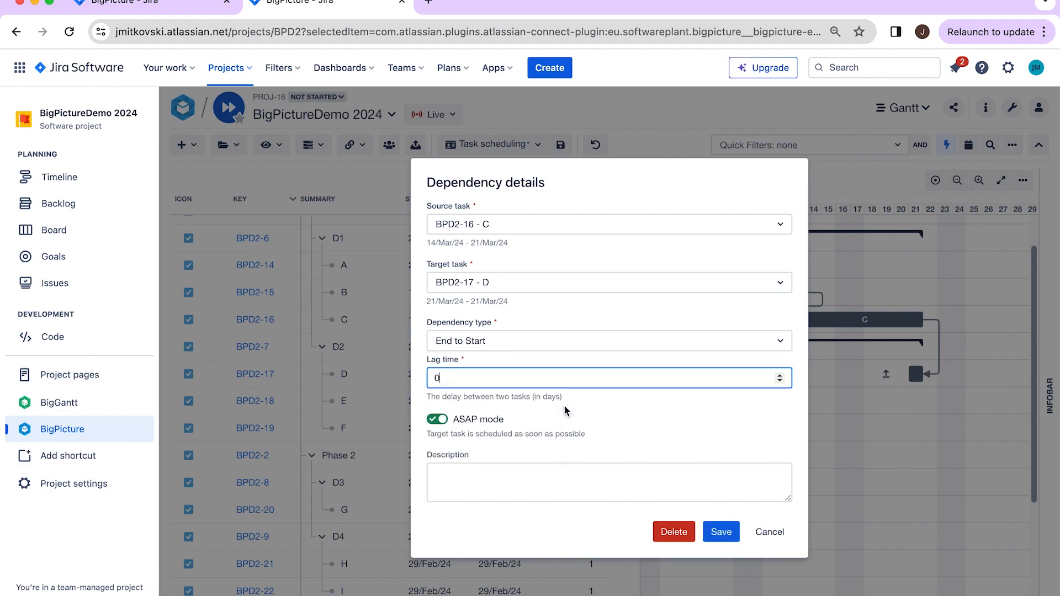
pyautogui.click(724, 534)
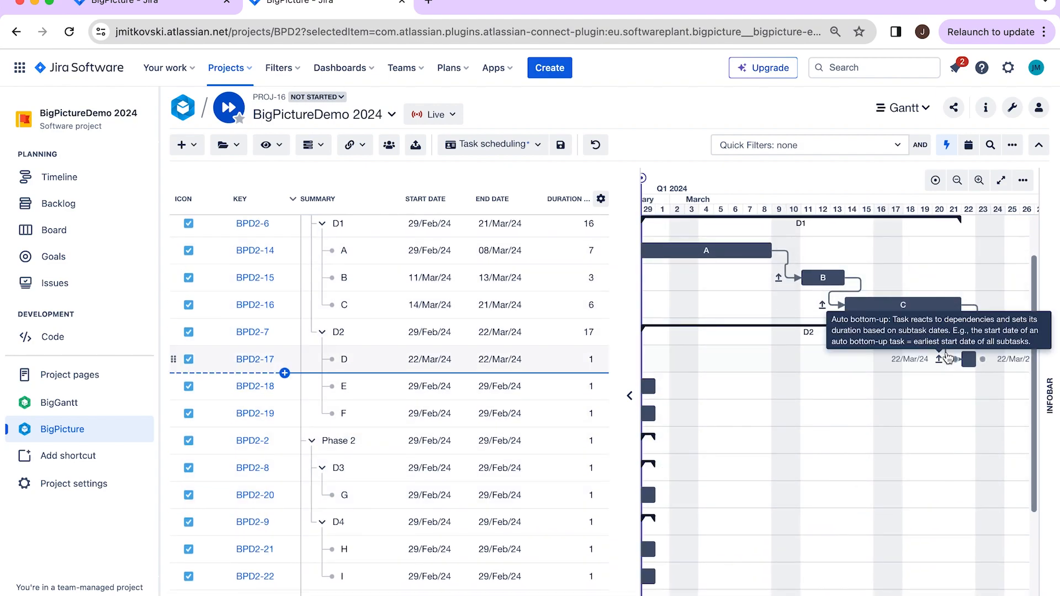
# Link the end of activity C to the start of E, and the end of activity B to the end of F.
pyautogui.moveTo(966, 307); pyautogui.dragTo(825, 388)
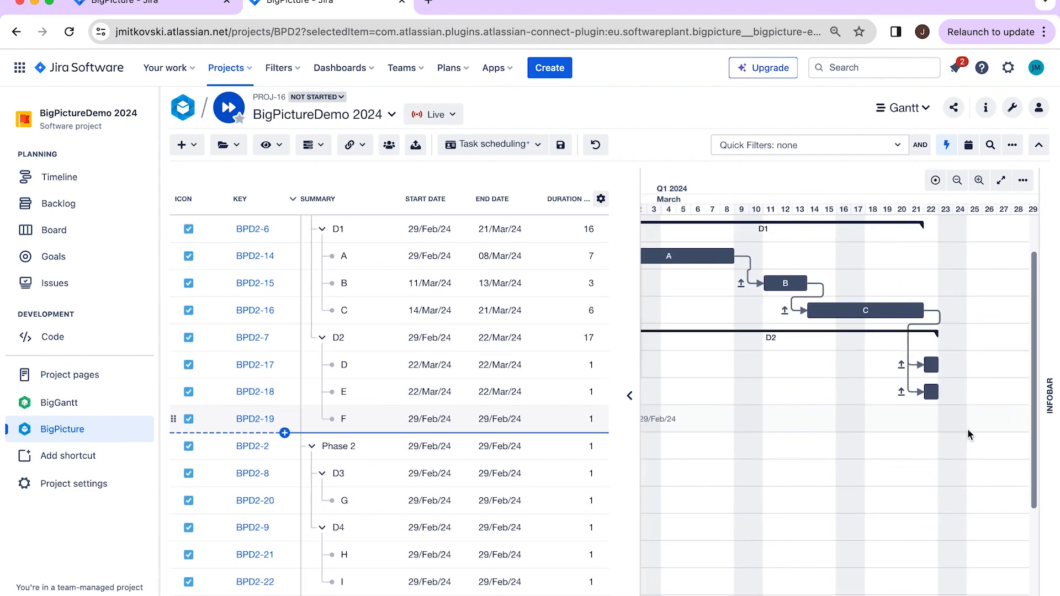
pyautogui.scroll(-2, 919, 416)
pyautogui.hscroll(-3, 919, 416)
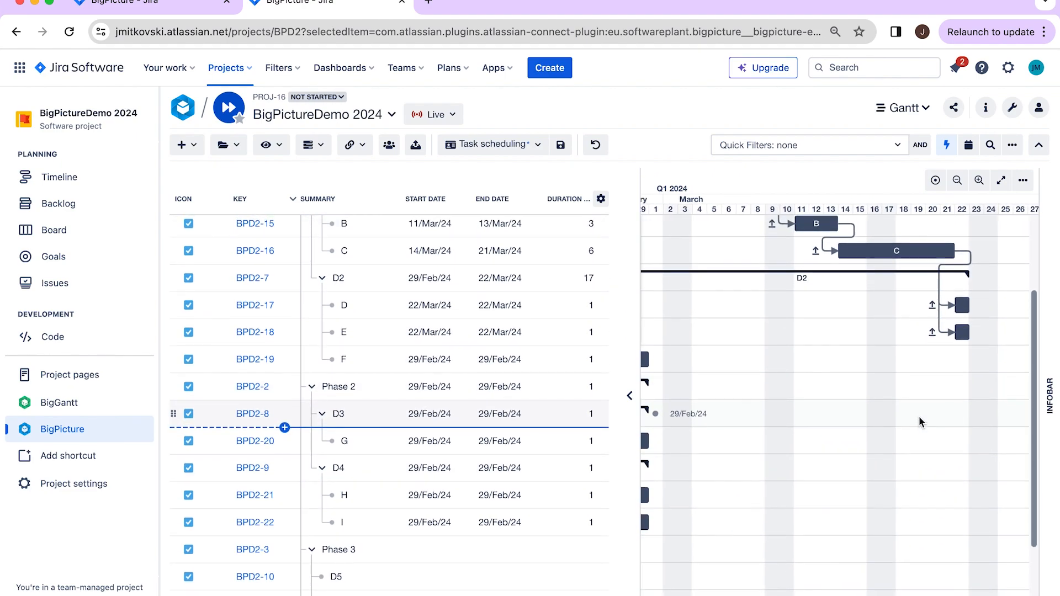
pyautogui.scroll(1, 944, 374)
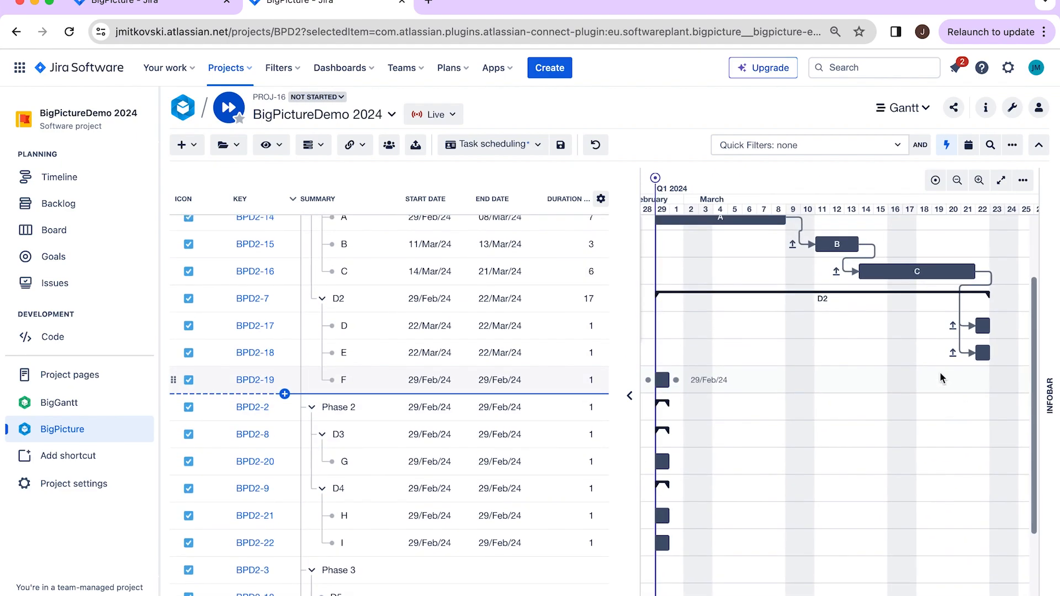
pyautogui.moveTo(866, 246); pyautogui.dragTo(799, 380)
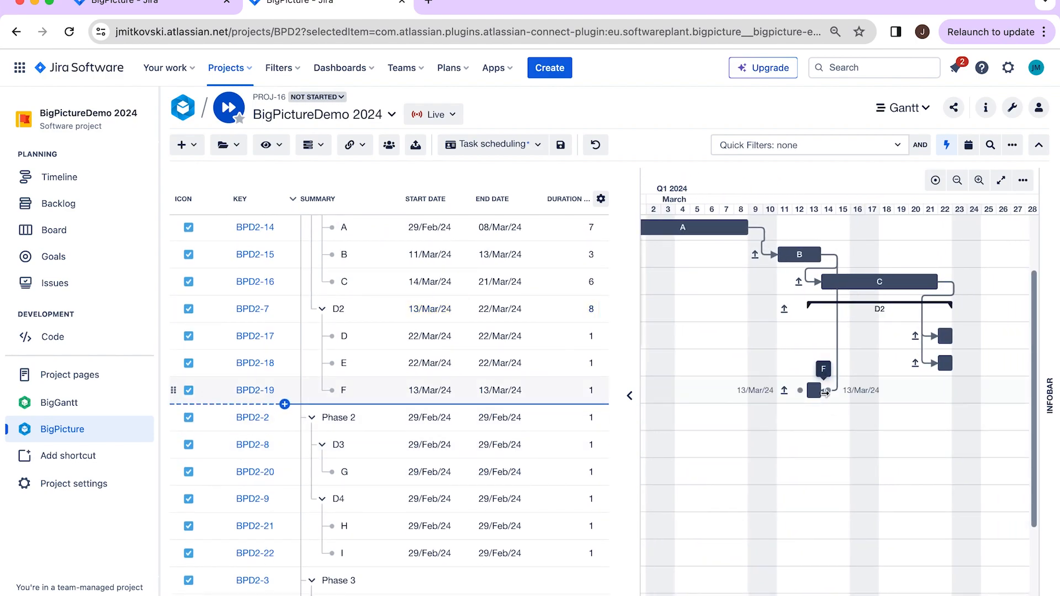
# Stretch activity F's bar to a 3-day duration and dismiss the notice about dates adjusted by dependency.
pyautogui.moveTo(820, 390); pyautogui.dragTo(866, 403)
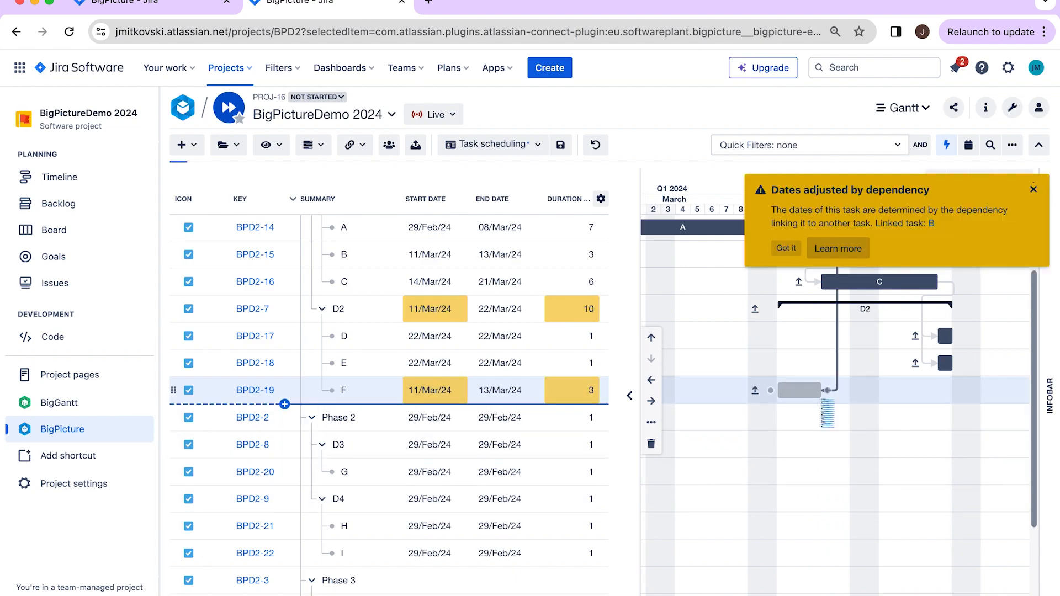
pyautogui.click(787, 249)
pyautogui.click(775, 543)
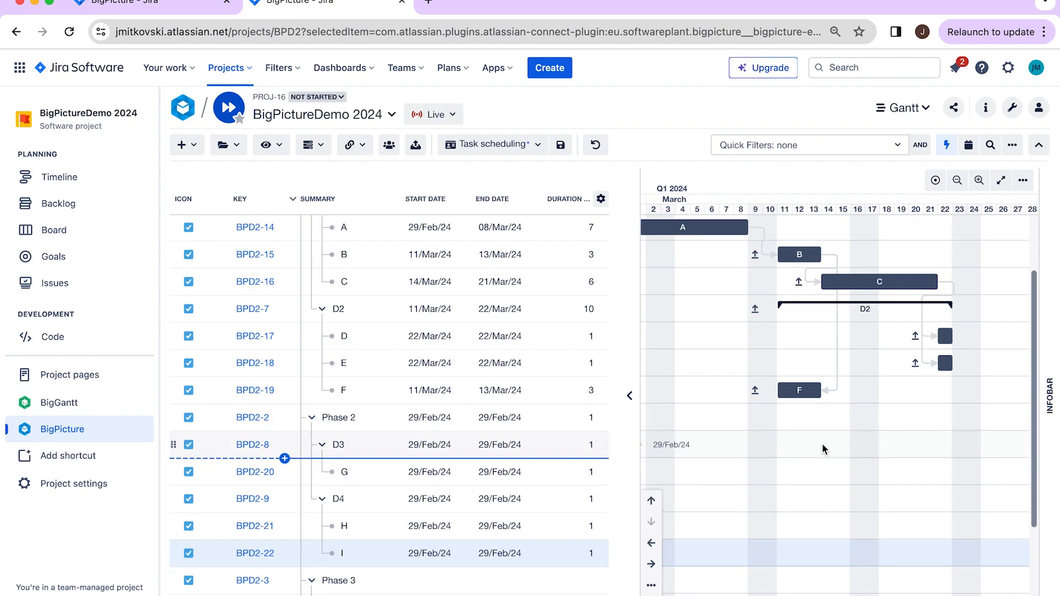
# Link the end of activity F to the start of activity G under D3 in Phase 2.
pyautogui.hscroll(-2, 821, 448)
pyautogui.scroll(-1, 978, 399)
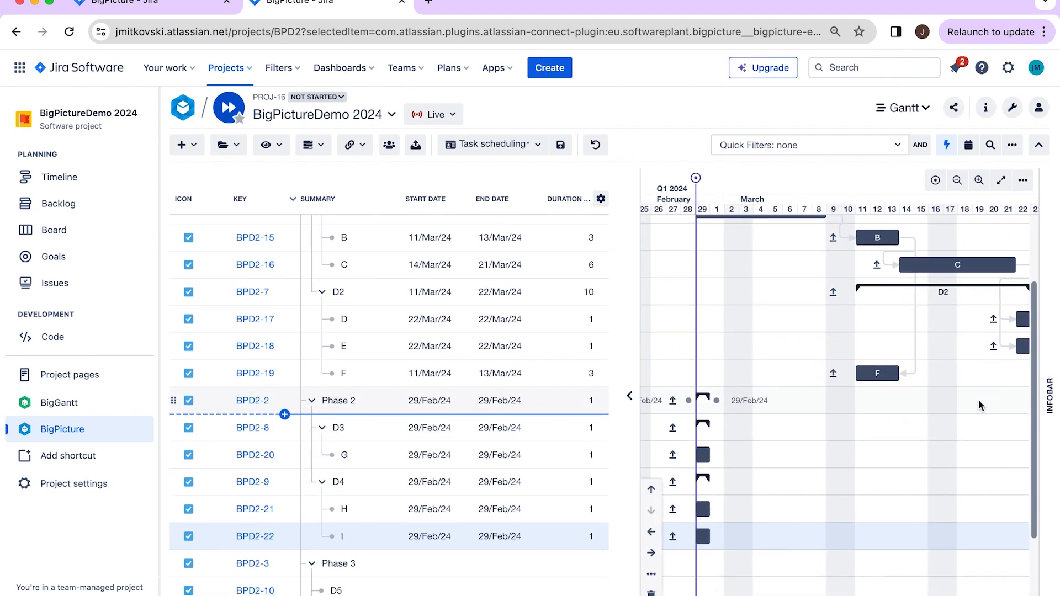
pyautogui.hscroll(1, 978, 399)
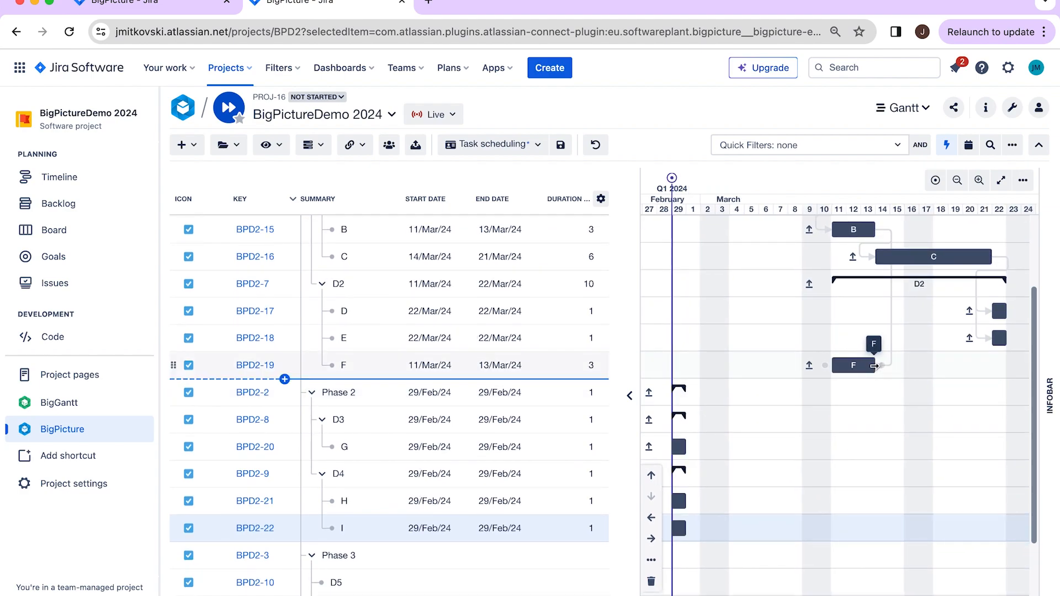
pyautogui.moveTo(885, 365); pyautogui.dragTo(700, 449)
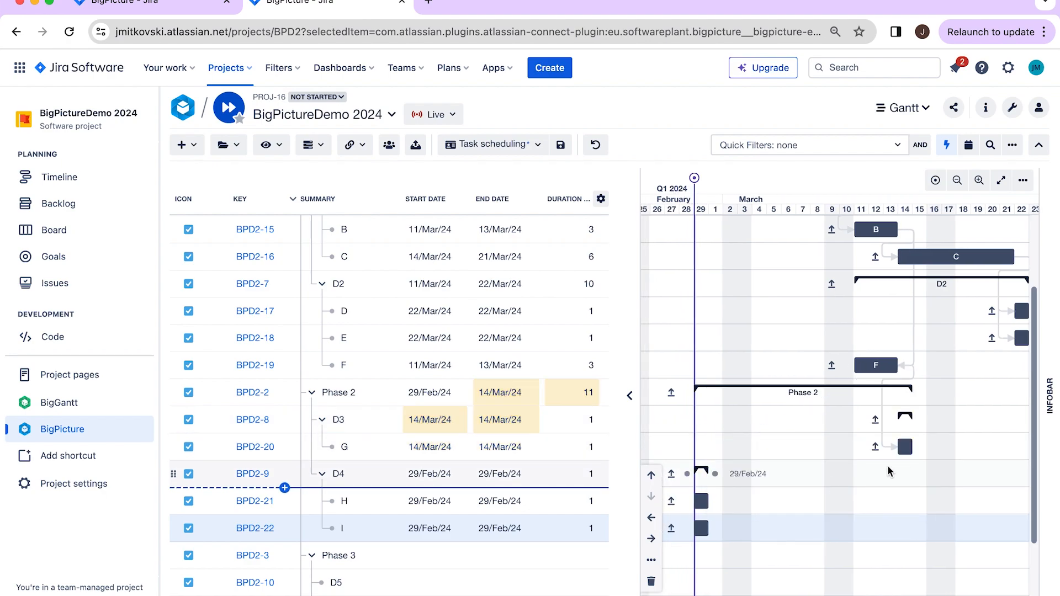
# Set activity G's duration to 7 days, and extend its timeline bar to end on 26/Mar/24.
pyautogui.click(592, 448)
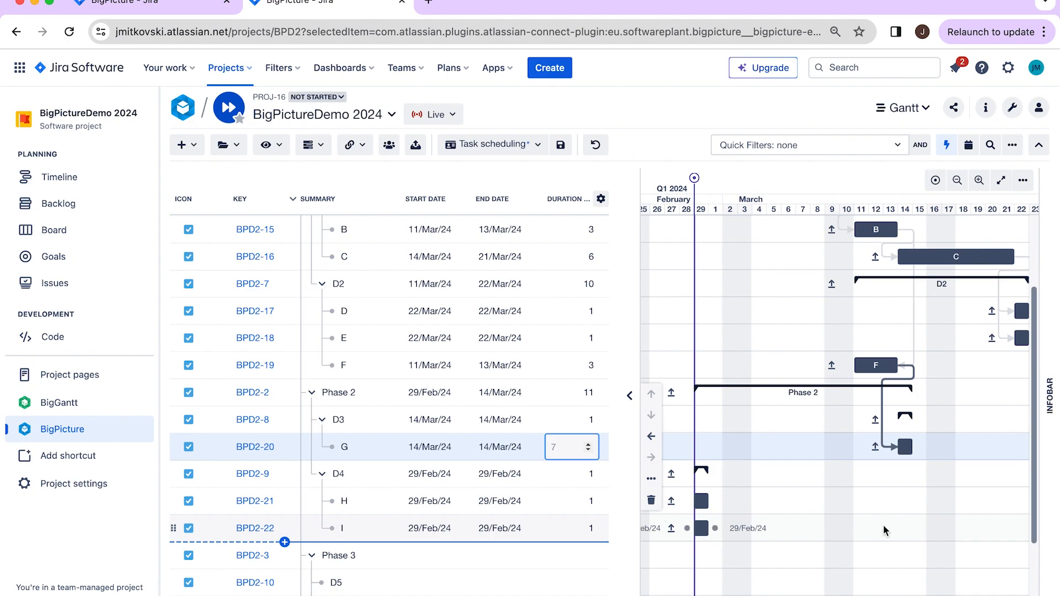
pyautogui.hscroll(3, 884, 527)
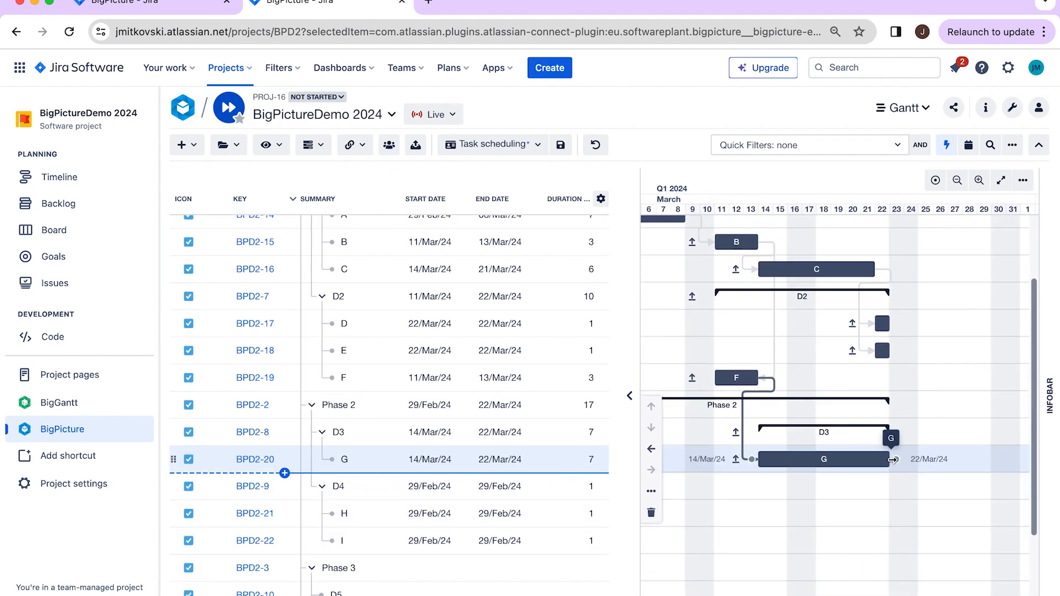
pyautogui.moveTo(893, 459); pyautogui.dragTo(951, 460)
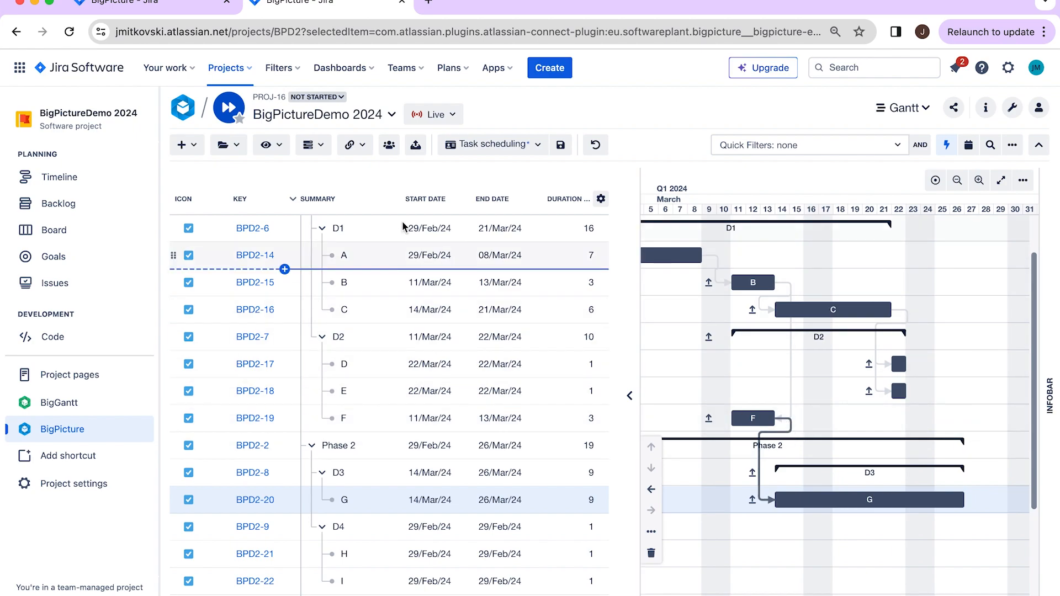
# Turn on the critical path display for the Gantt chart.
pyautogui.hscroll(-1, 833, 392)
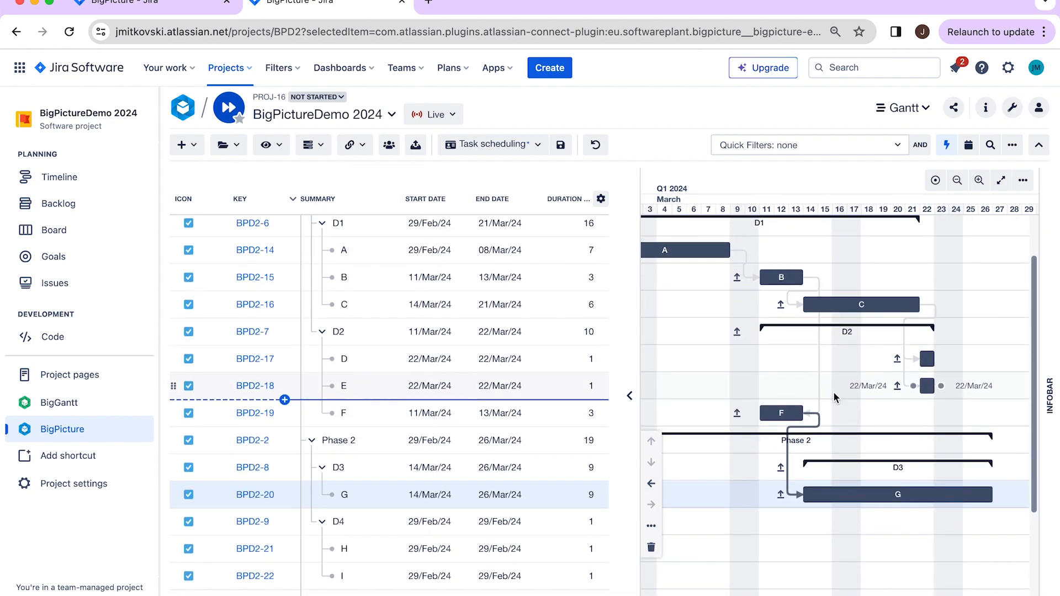
pyautogui.scroll(1, 833, 392)
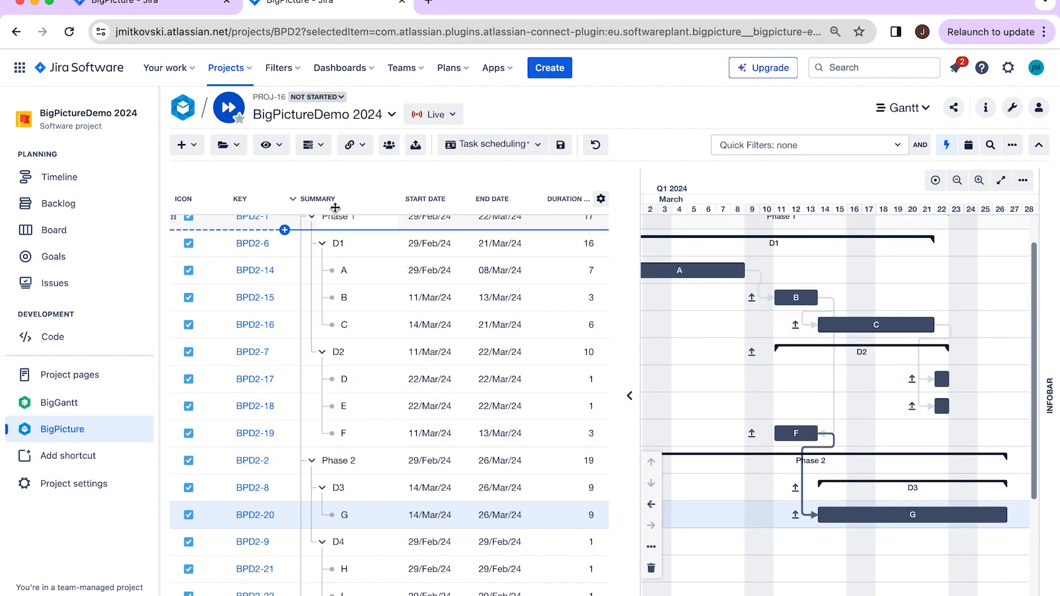
pyautogui.click(282, 151)
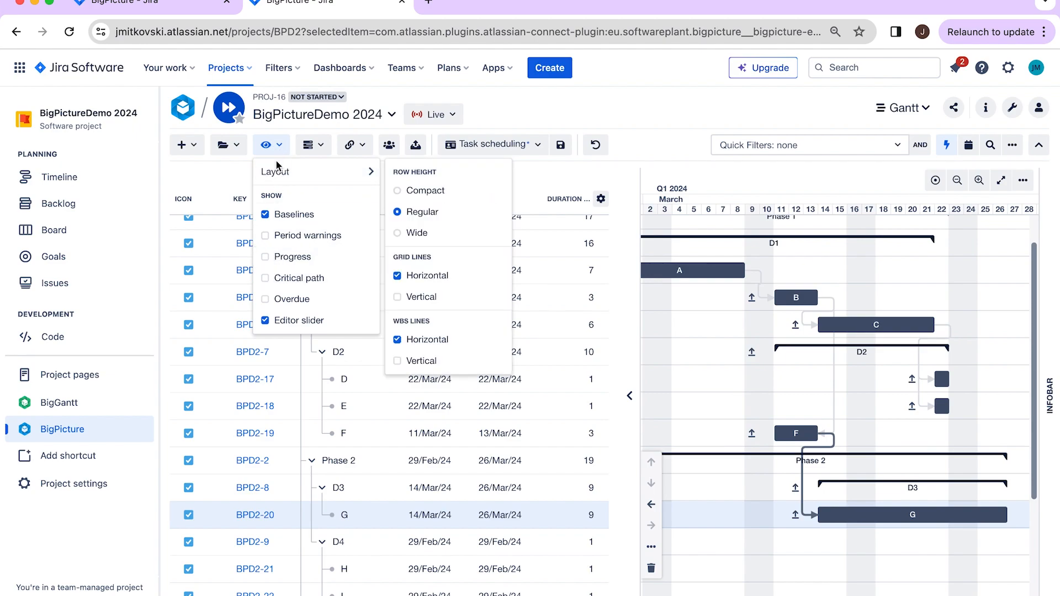
pyautogui.click(265, 278)
# Examine the critical path through the linked activities of Phase 1 and Phase 2, and close the view options.
pyautogui.scroll(-1, 730, 353)
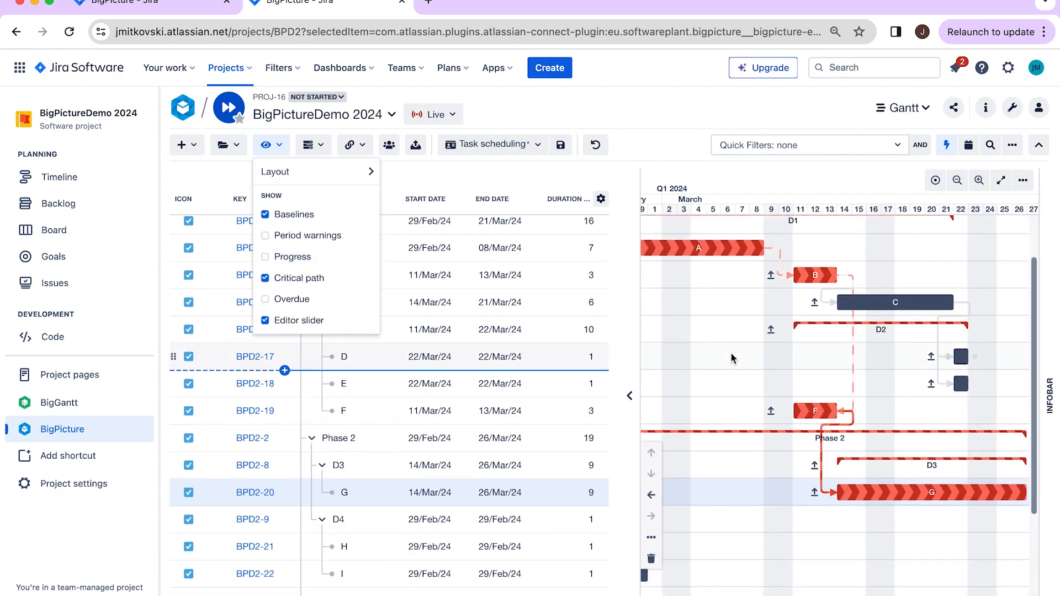
pyautogui.scroll(1, 731, 356)
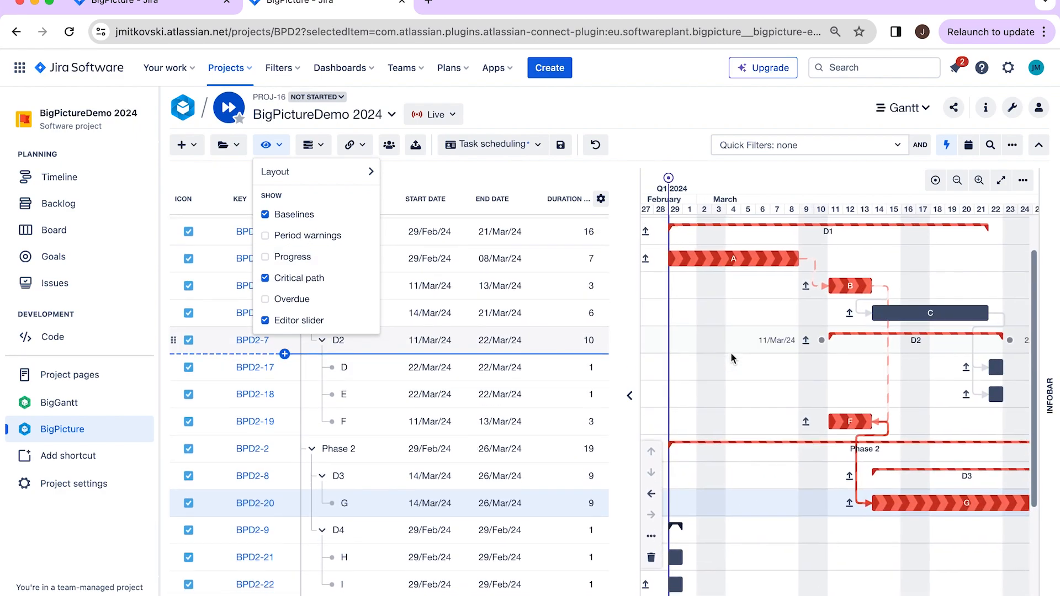
pyautogui.scroll(1, 770, 387)
pyautogui.hscroll(-1, 778, 350)
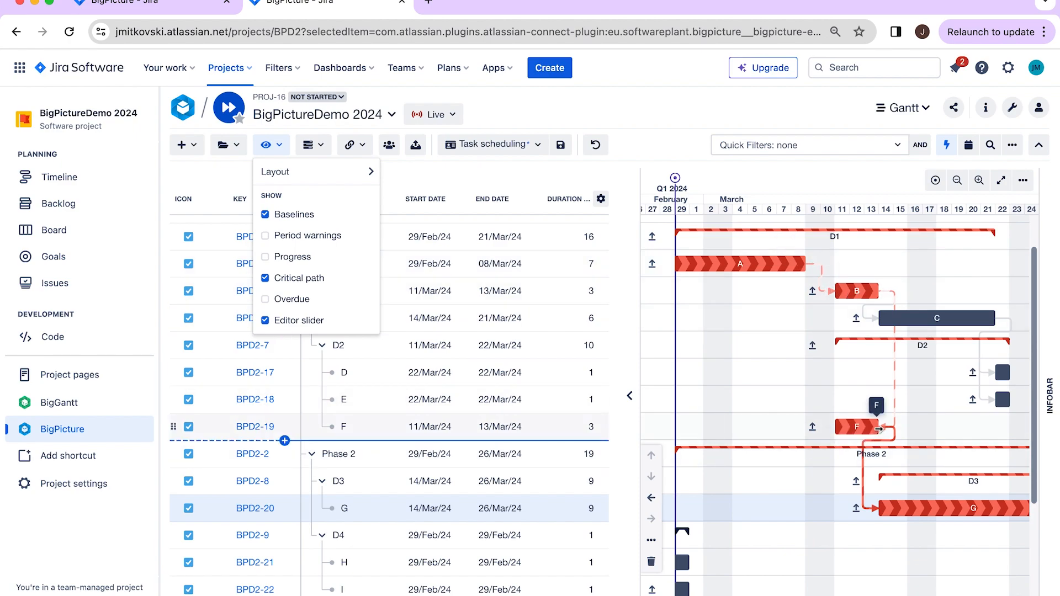
pyautogui.hscroll(1, 878, 430)
pyautogui.hscroll(4, 878, 431)
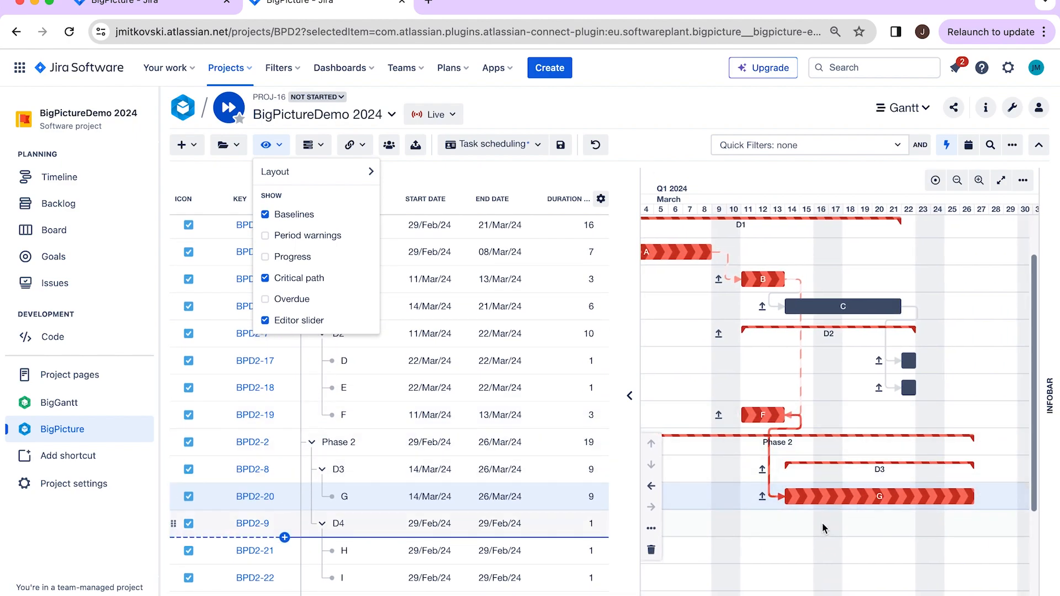
pyautogui.hscroll(-3, 846, 518)
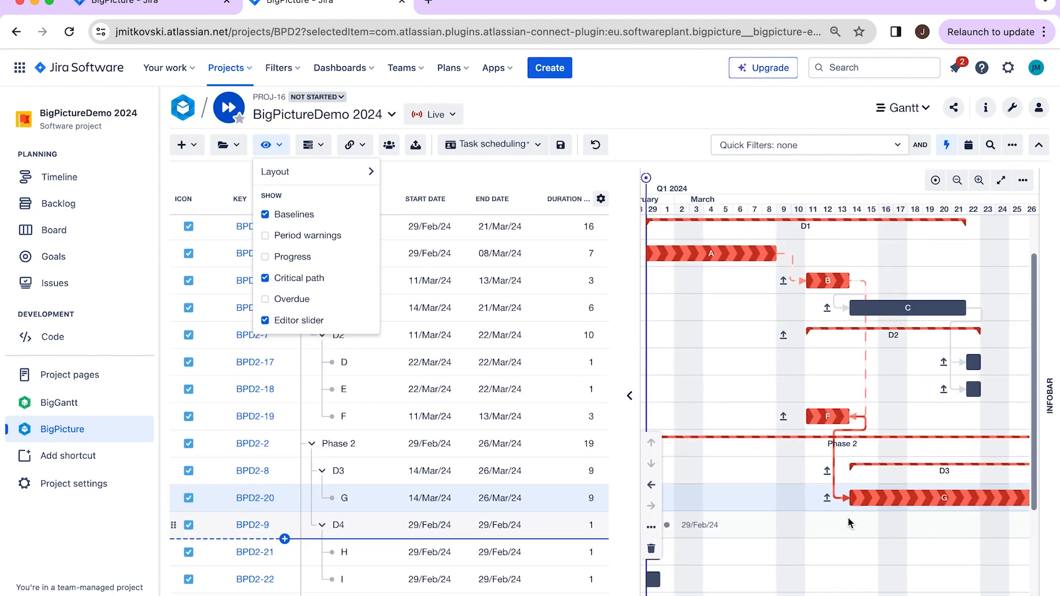
pyautogui.hscroll(-1, 849, 522)
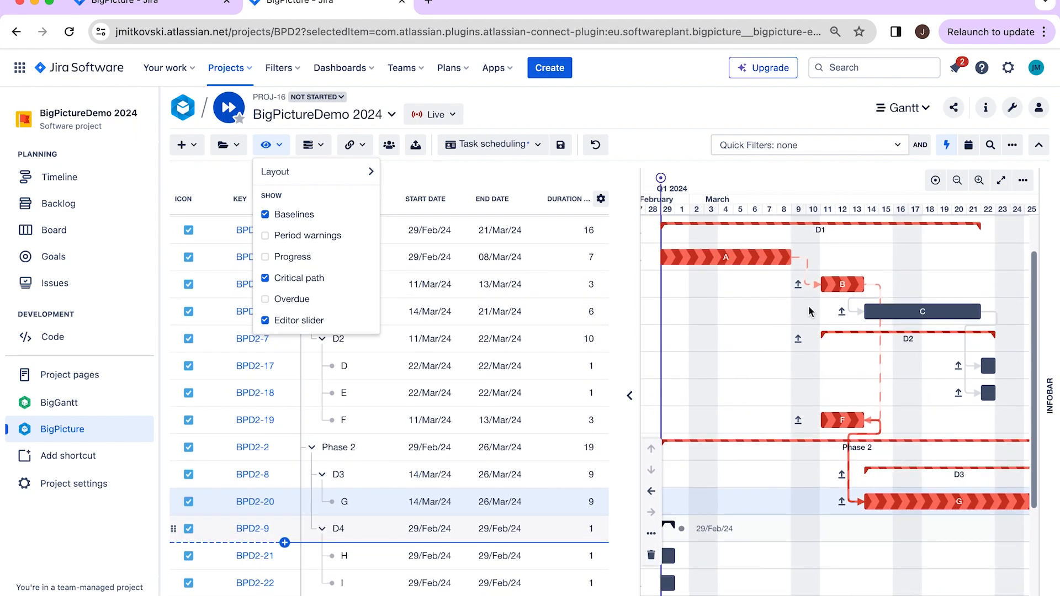
pyautogui.click(674, 112)
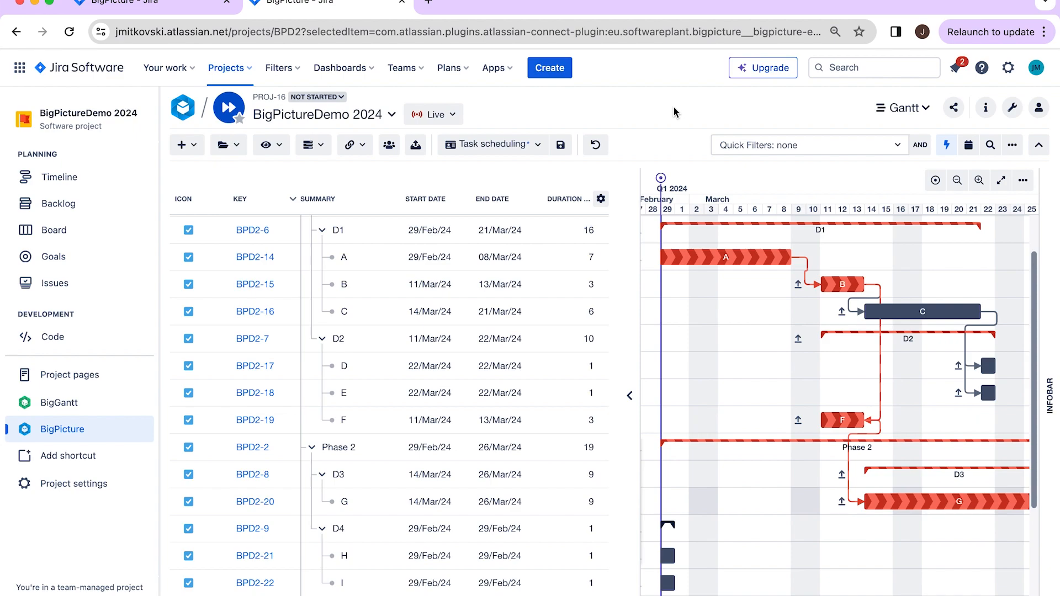
# Schedule the top-level BigPictureDemo 2024 project row with a one-day bar on 29/Feb/24.
pyautogui.scroll(1, 530, 259)
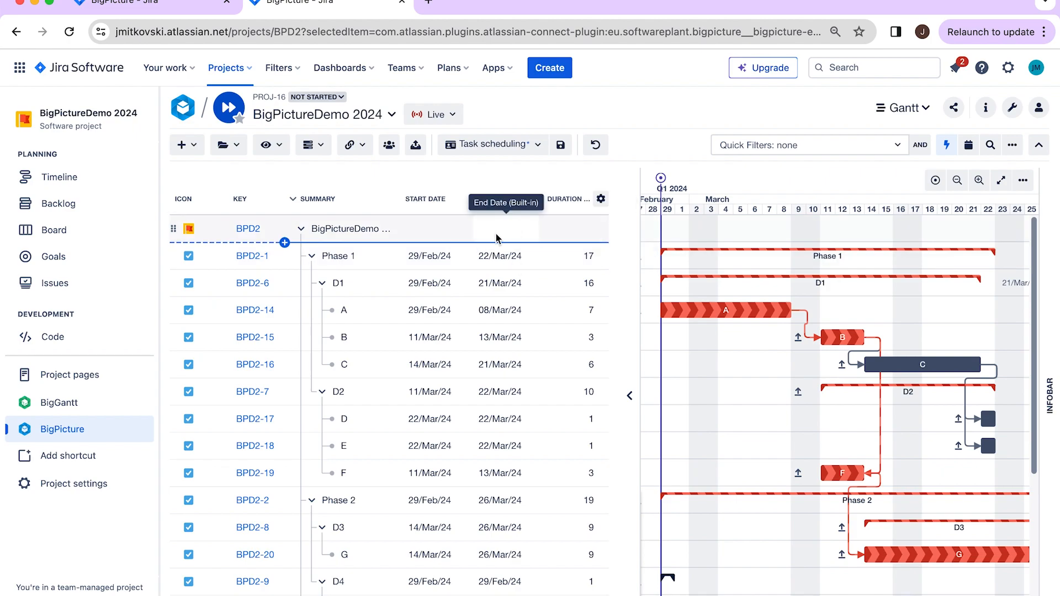
pyautogui.hscroll(-5, 768, 253)
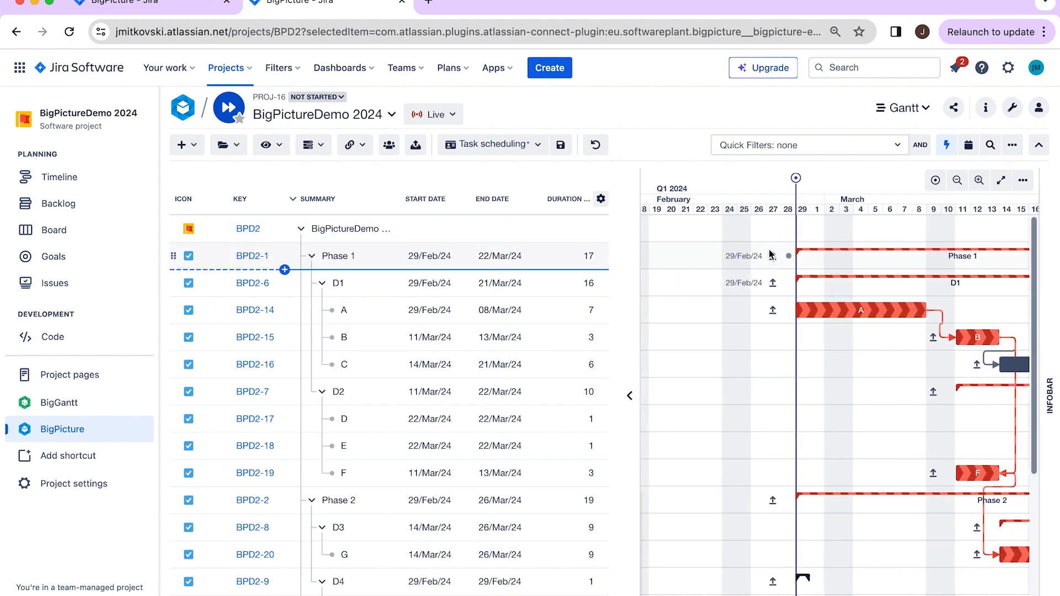
pyautogui.click(809, 229)
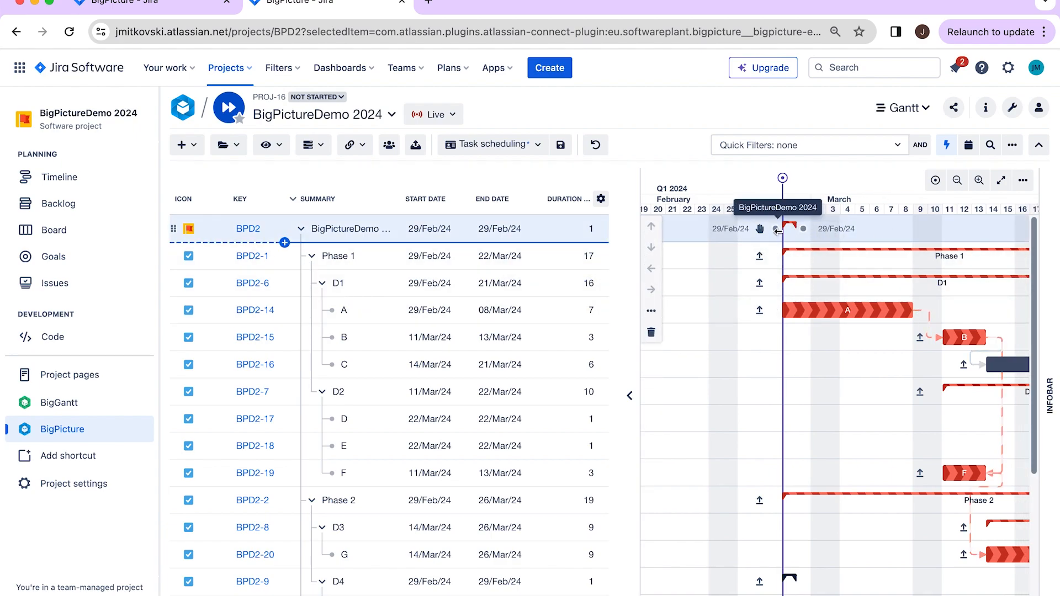
pyautogui.moveTo(885, 230); pyautogui.dragTo(636, 229)
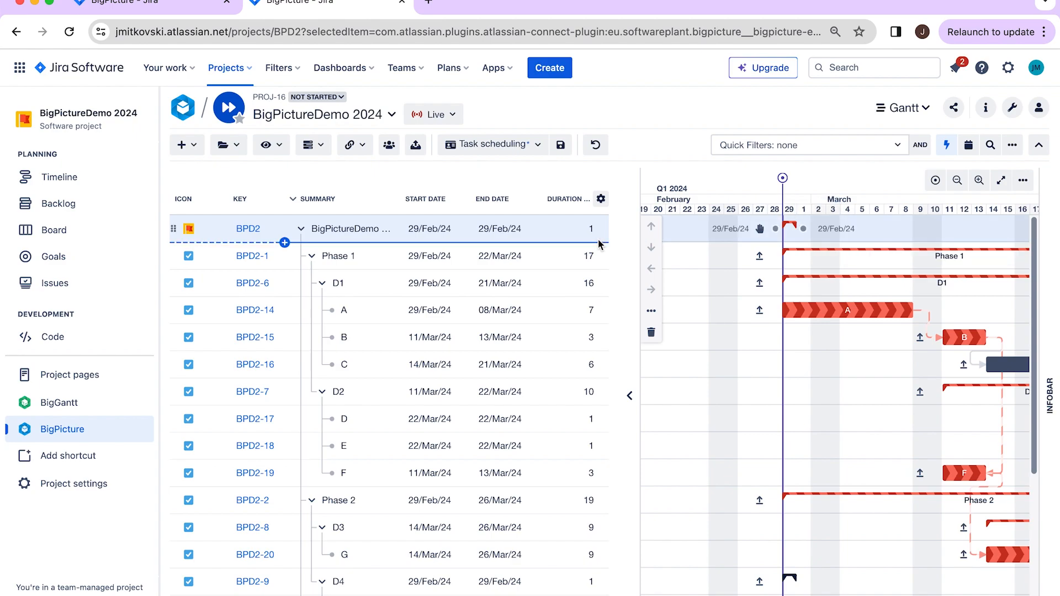
pyautogui.click(300, 230)
pyautogui.click(300, 230)
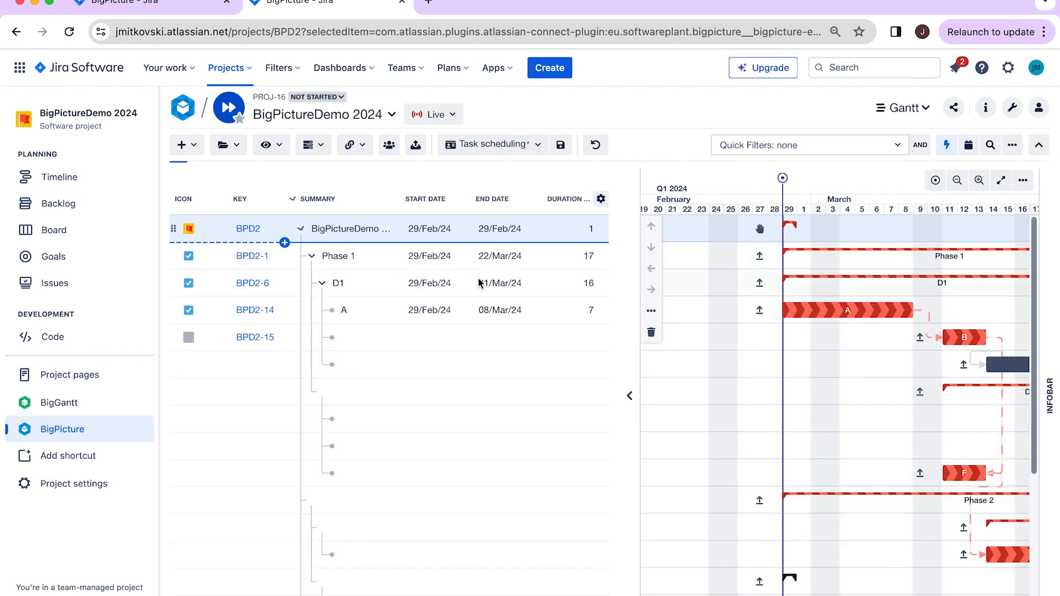
pyautogui.scroll(-1, 564, 343)
pyautogui.scroll(-3, 564, 343)
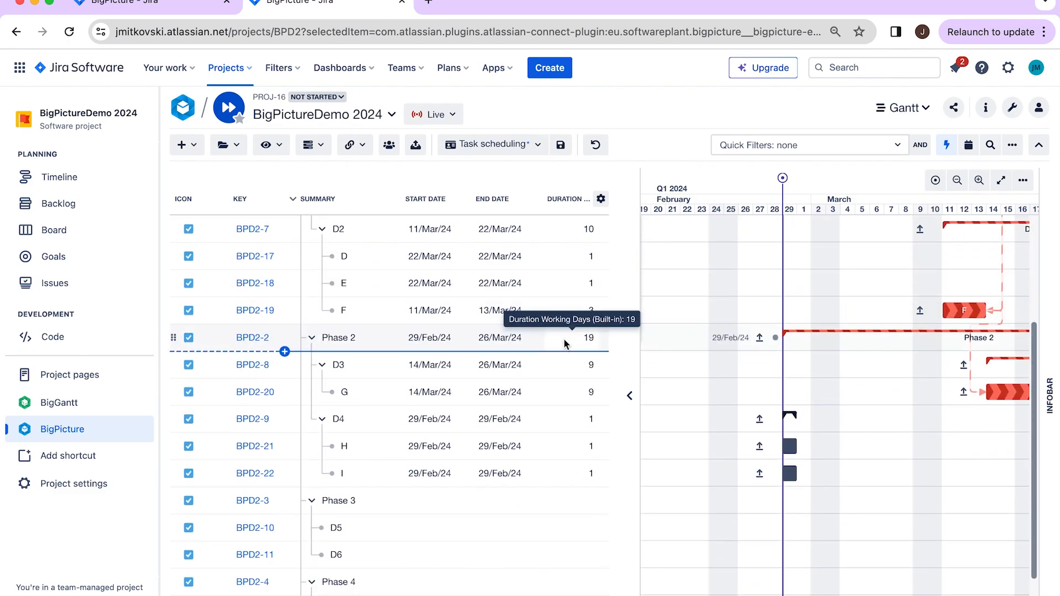
pyautogui.scroll(4, 564, 343)
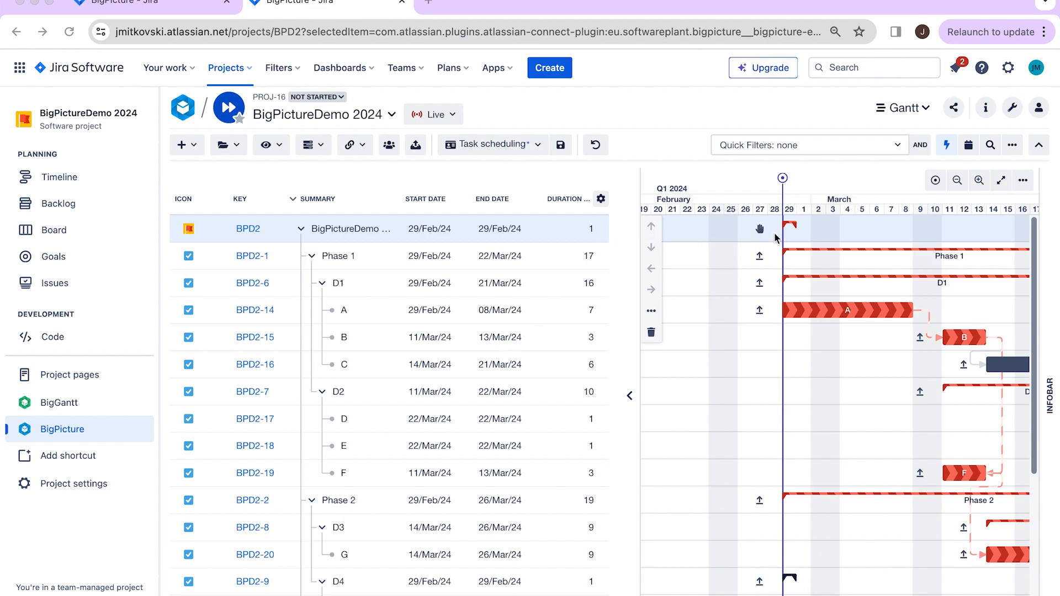
# Switch the scheduling mode of the top-level BigPictureDemo 2024 project row to Auto bottom-up.
pyautogui.click(761, 229)
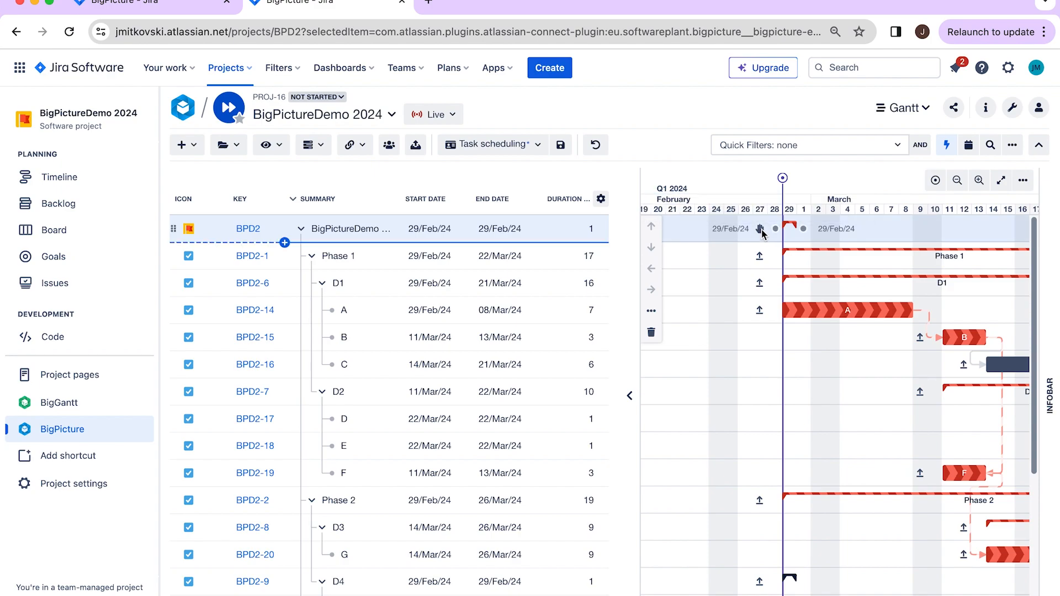
pyautogui.click(761, 230)
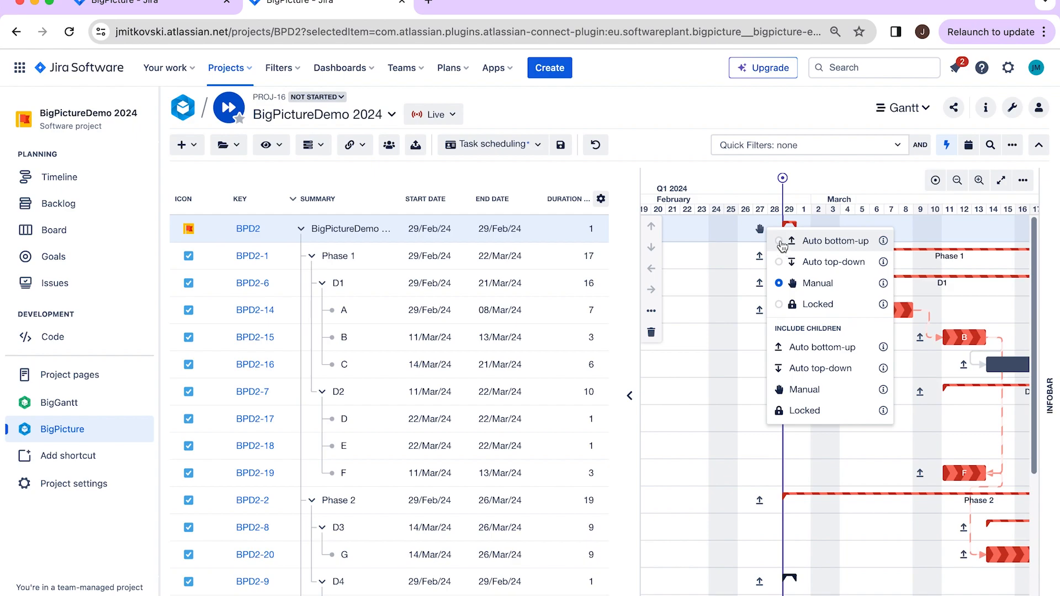
pyautogui.click(779, 242)
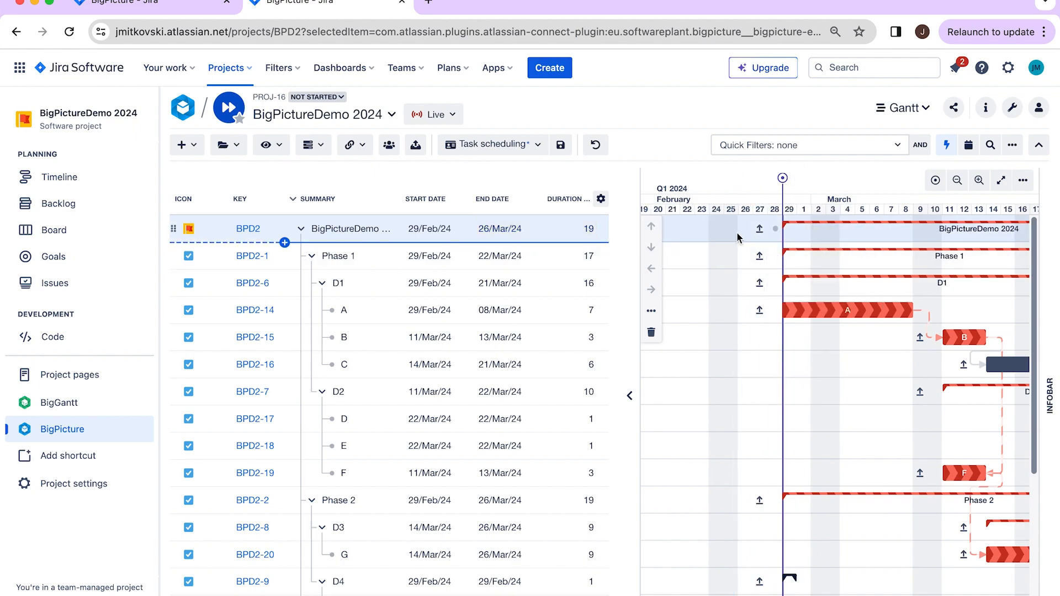
# Examine the project row's timeline span and duration against its phases, and review its scheduling mode options without changing them.
pyautogui.hscroll(6, 929, 255)
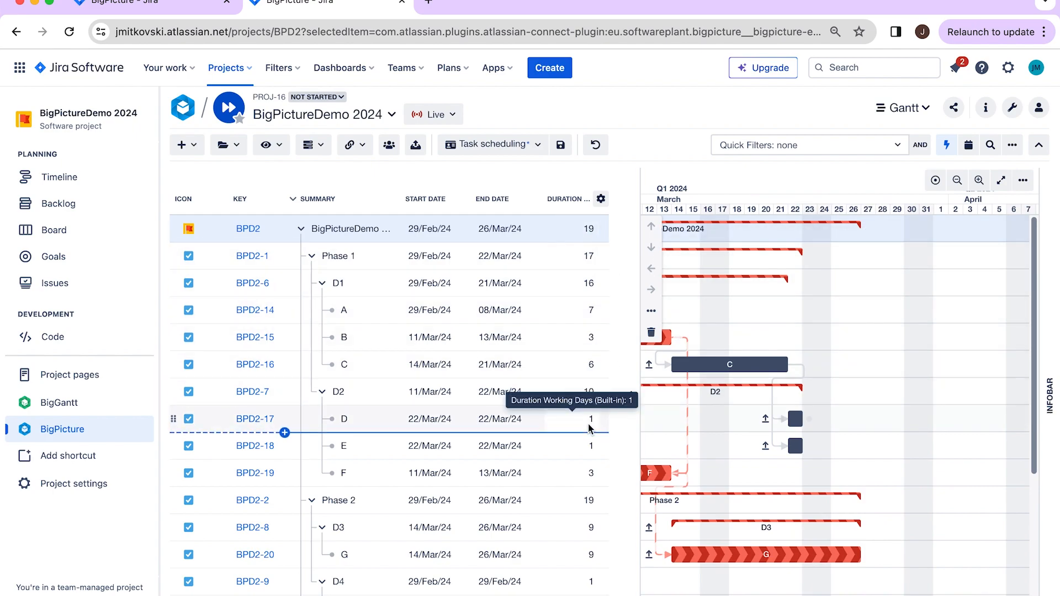
pyautogui.scroll(-2, 590, 428)
pyautogui.scroll(2, 592, 428)
pyautogui.hscroll(-1, 757, 397)
pyautogui.hscroll(-3, 757, 397)
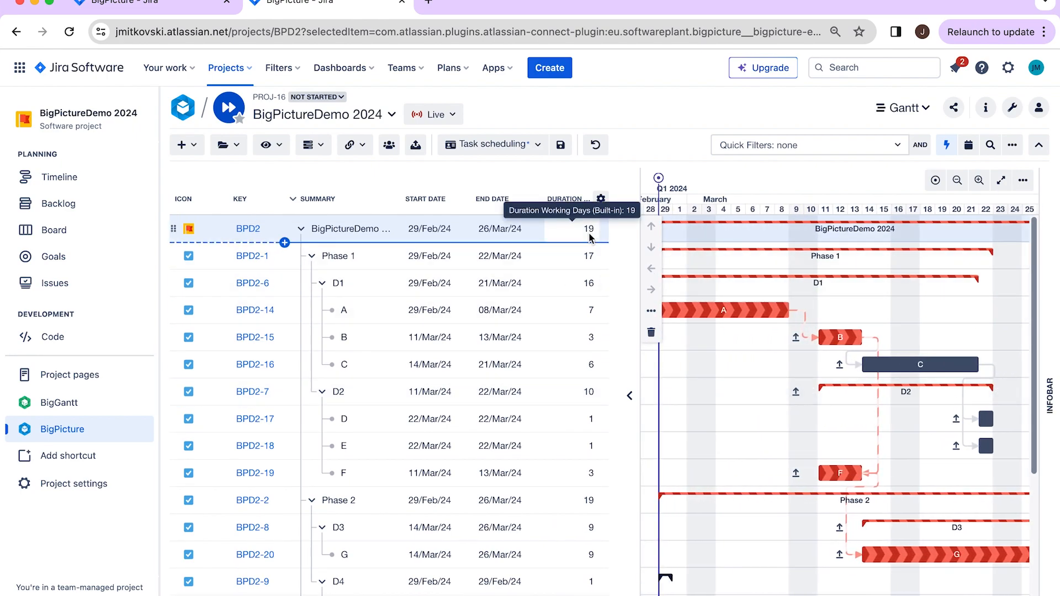
pyautogui.hscroll(-3, 730, 271)
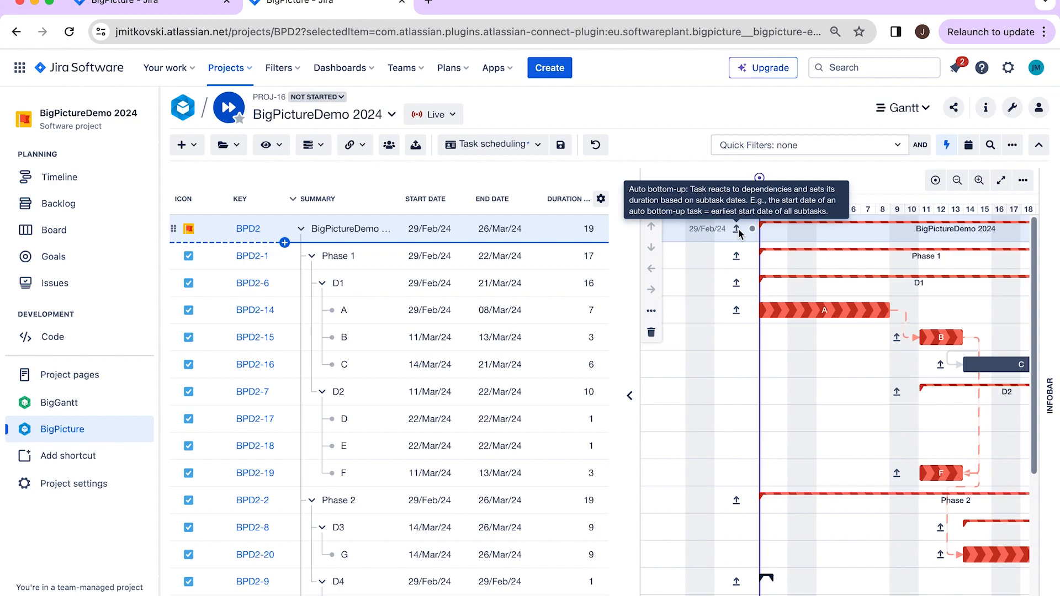
pyautogui.click(738, 230)
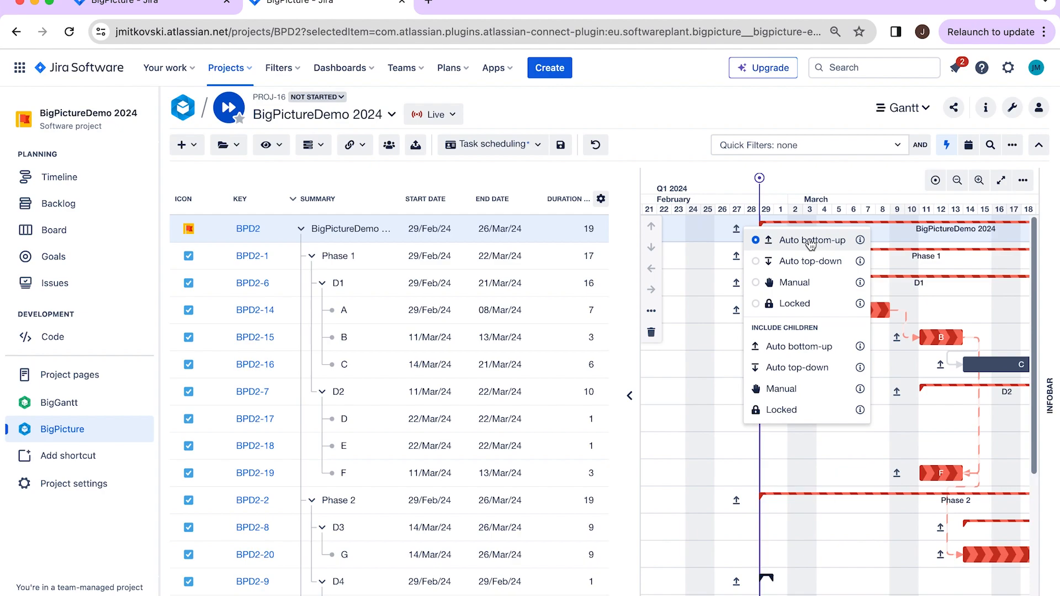
pyautogui.click(852, 167)
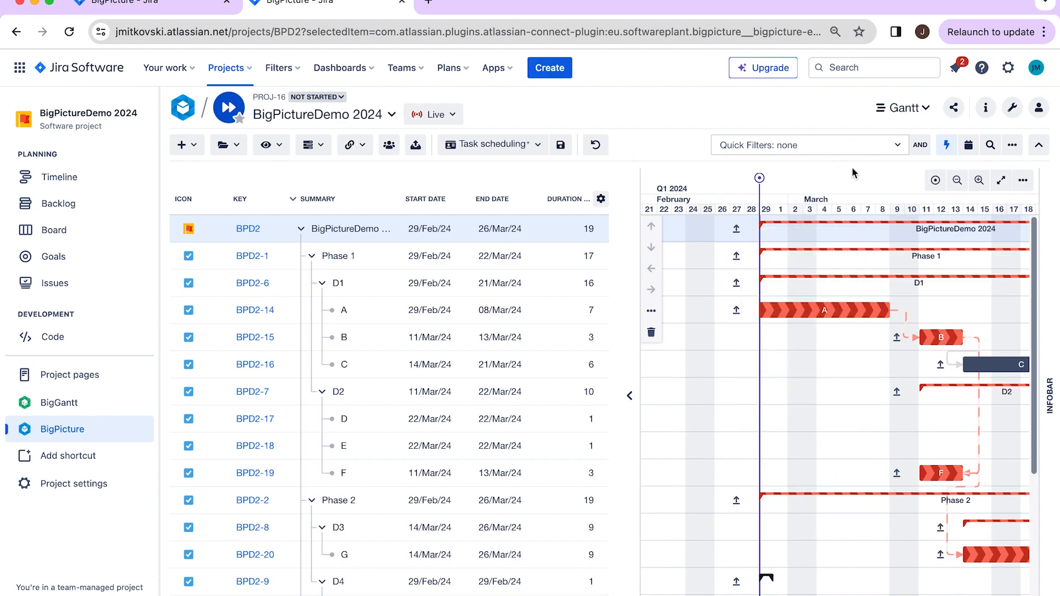
# Extend activity G's timeline bar under D3 to end on 28/Mar/24.
pyautogui.scroll(-1, 829, 344)
pyautogui.hscroll(5, 829, 344)
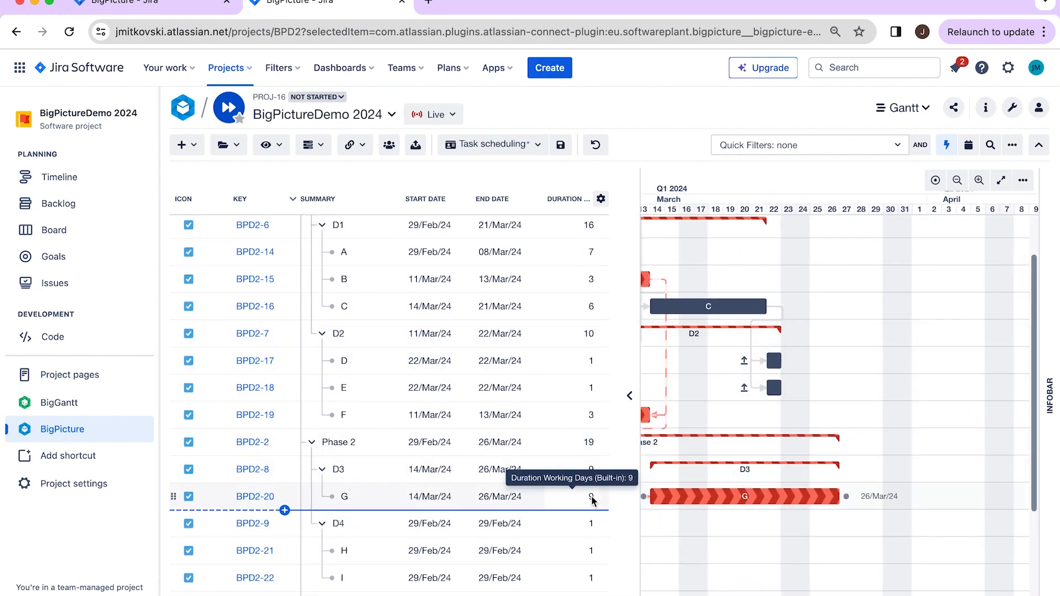
pyautogui.moveTo(843, 498); pyautogui.dragTo(869, 497)
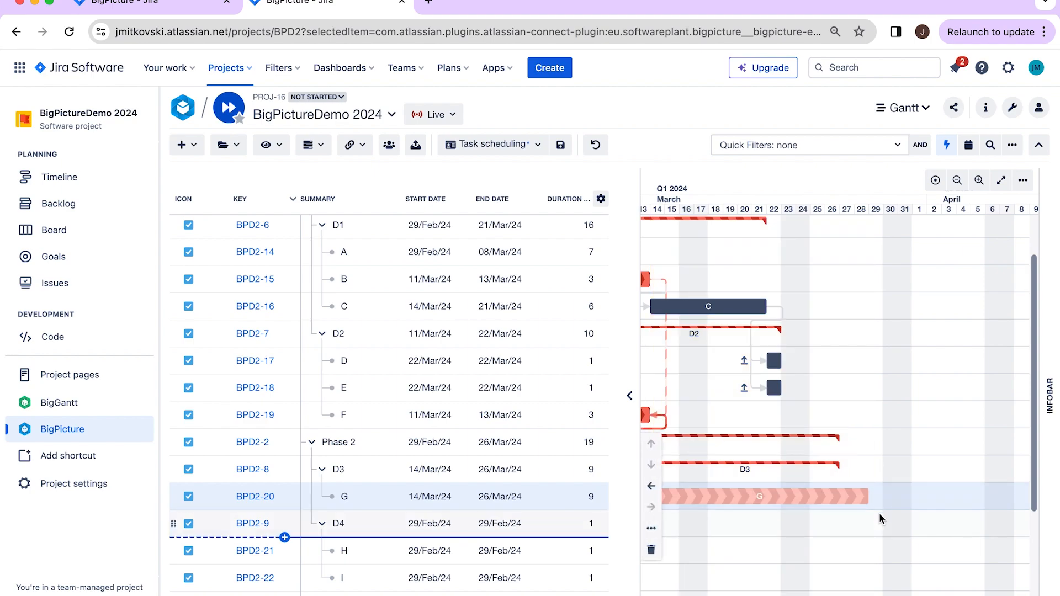
pyautogui.scroll(2, 880, 470)
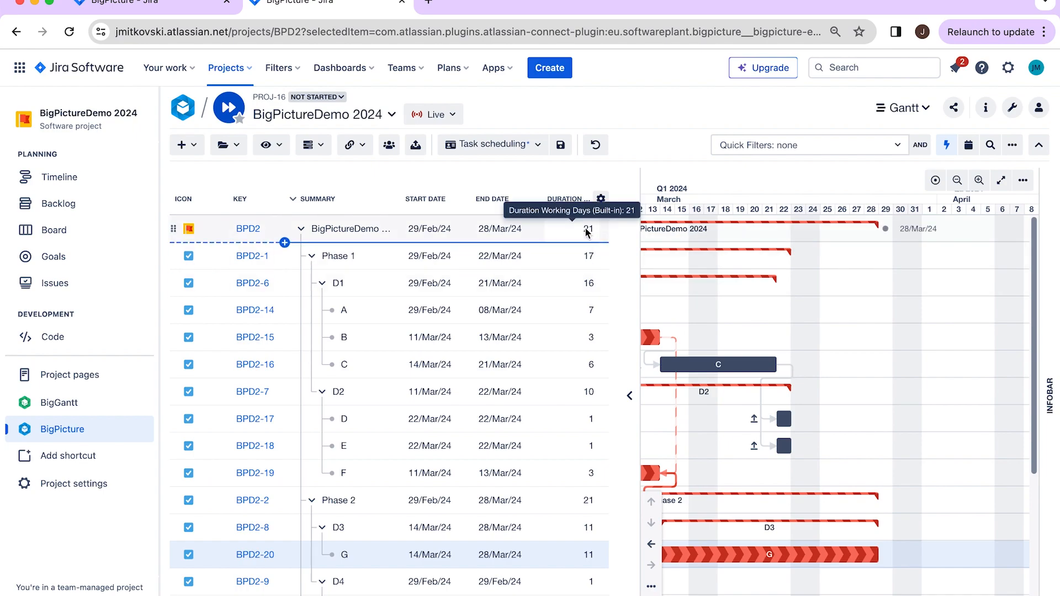
# Extend activity C's timeline bar under D1 to end on 01/Apr/24, and check the critical path across both phases.
pyautogui.click(751, 372)
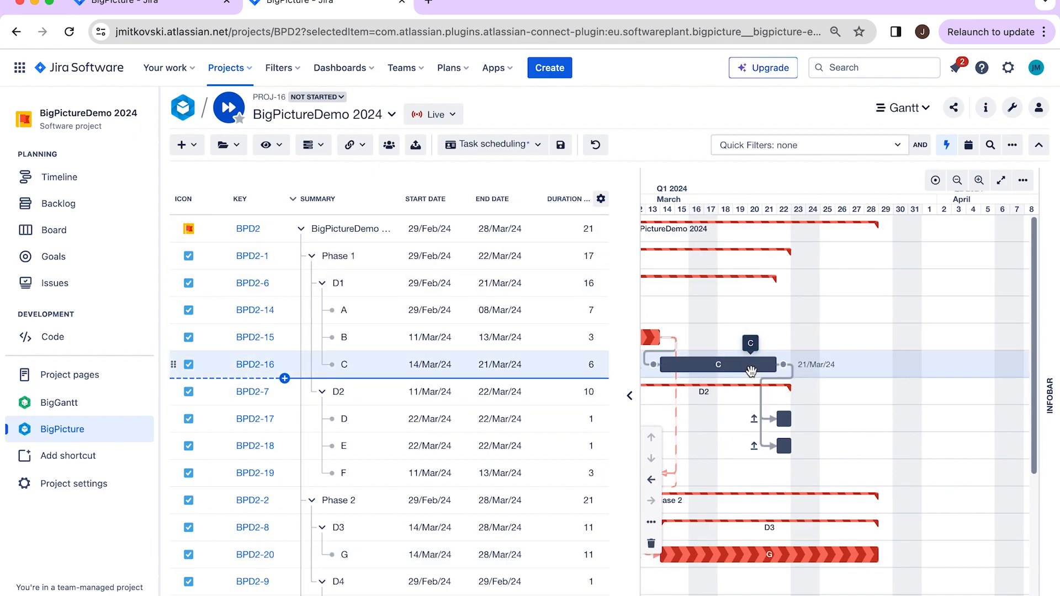
pyautogui.moveTo(777, 366); pyautogui.dragTo(938, 365)
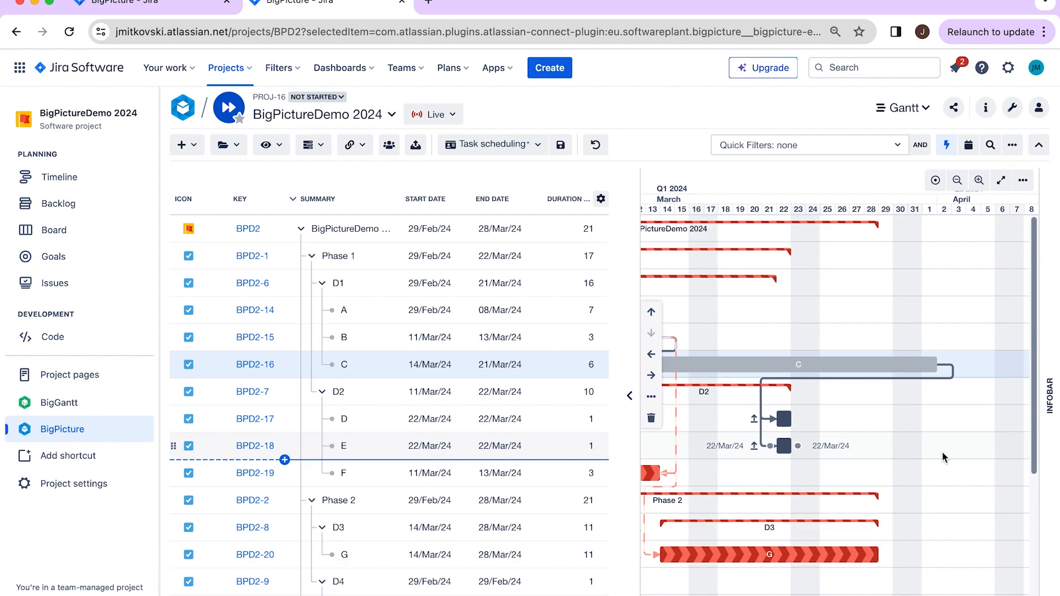
pyautogui.click(941, 452)
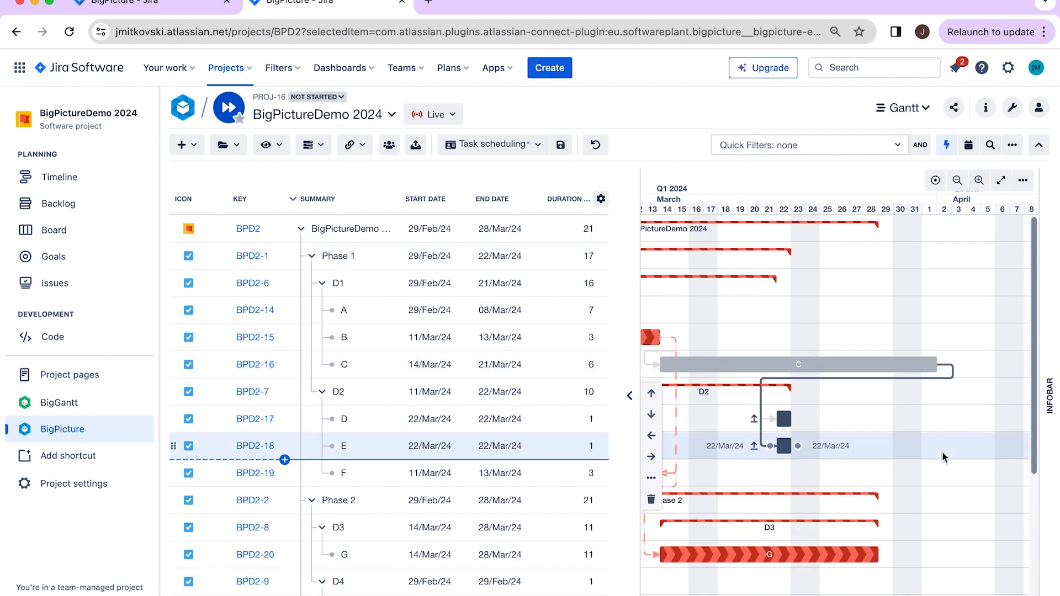
pyautogui.hscroll(-4, 937, 417)
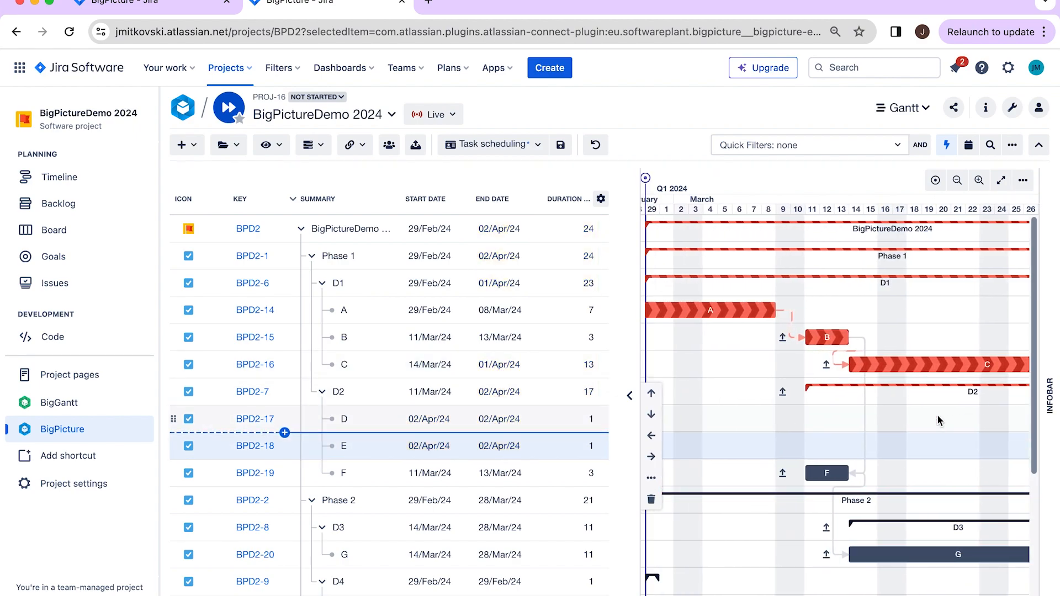
pyautogui.hscroll(3, 938, 420)
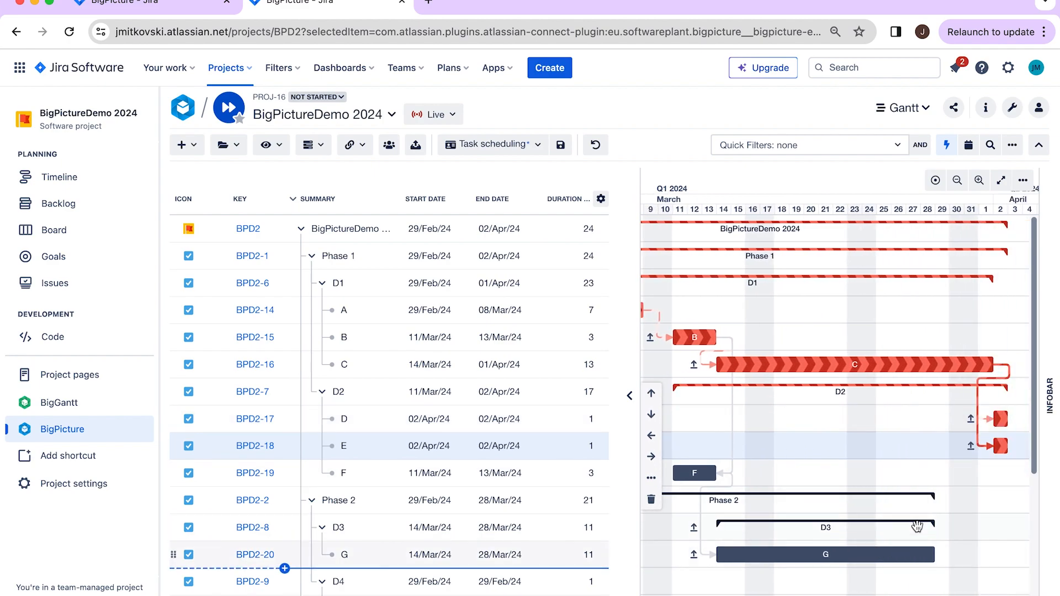